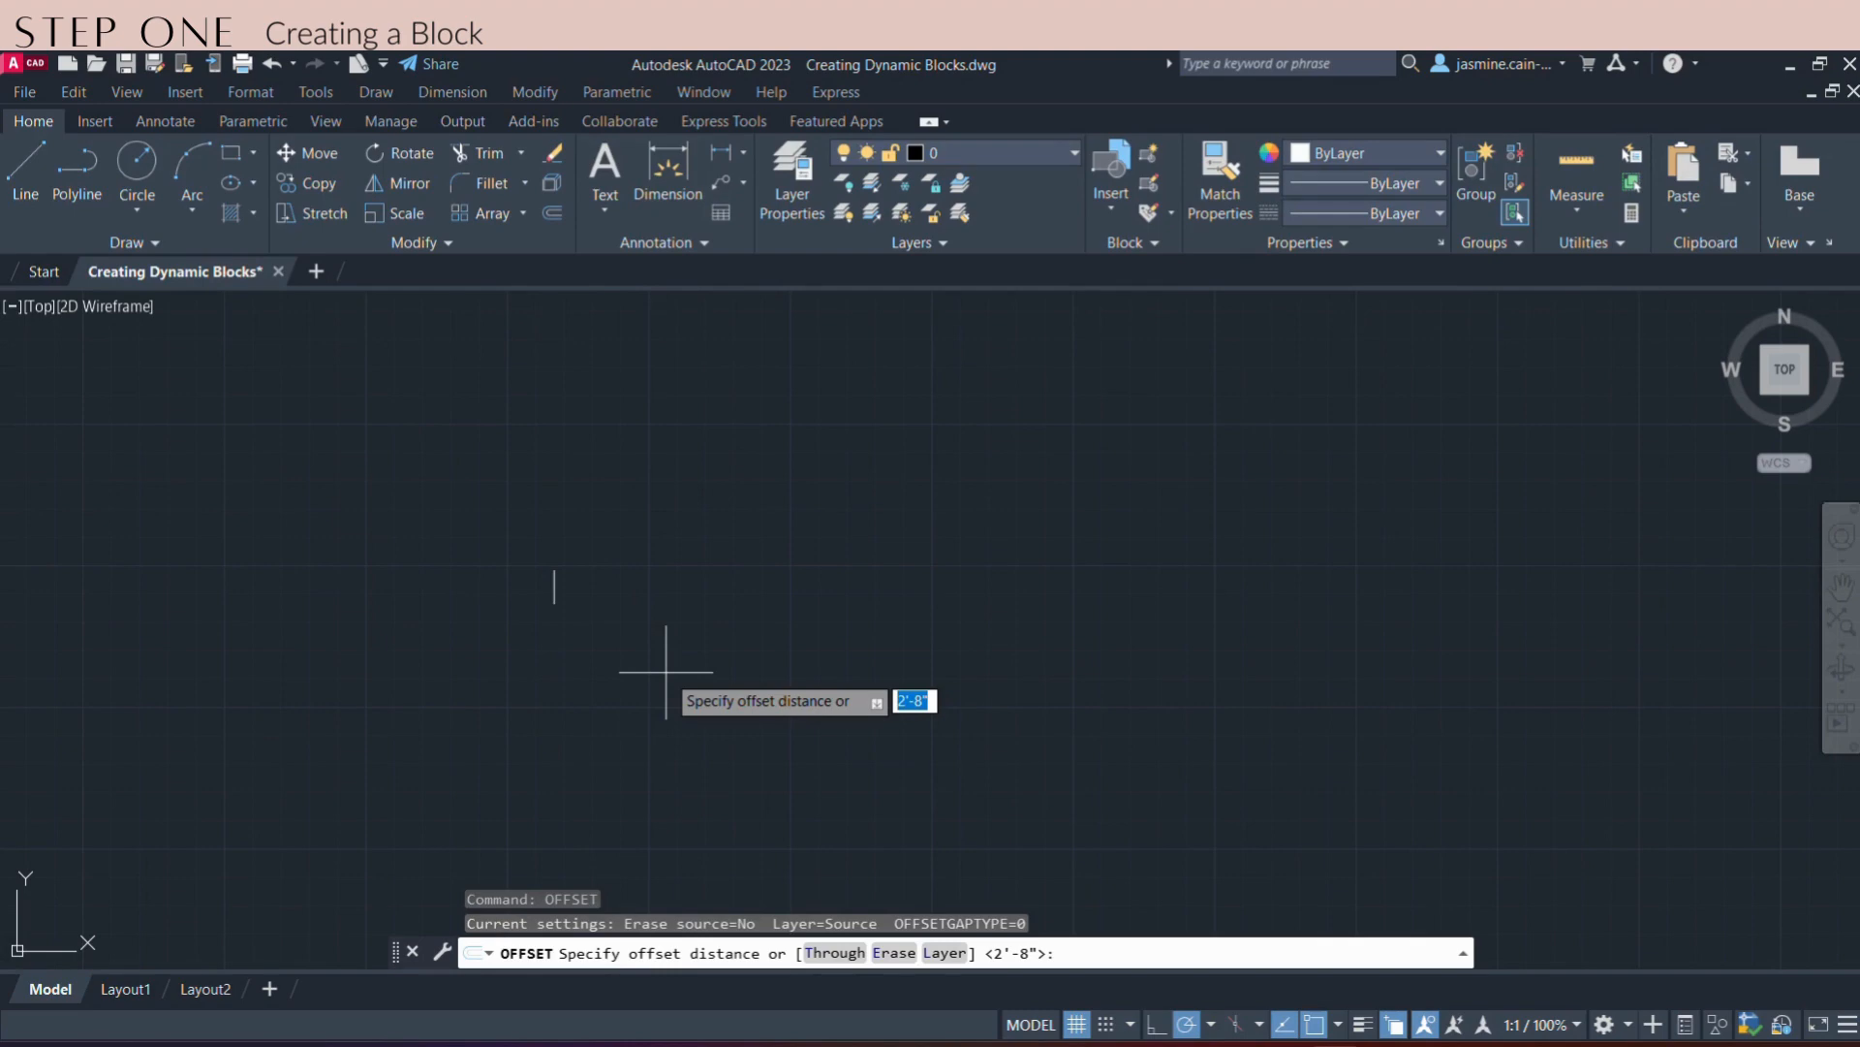
# - Offset the short vertical line 32" to its right to form the second door jamb
pyautogui.write('32"')
pyautogui.press('Return')
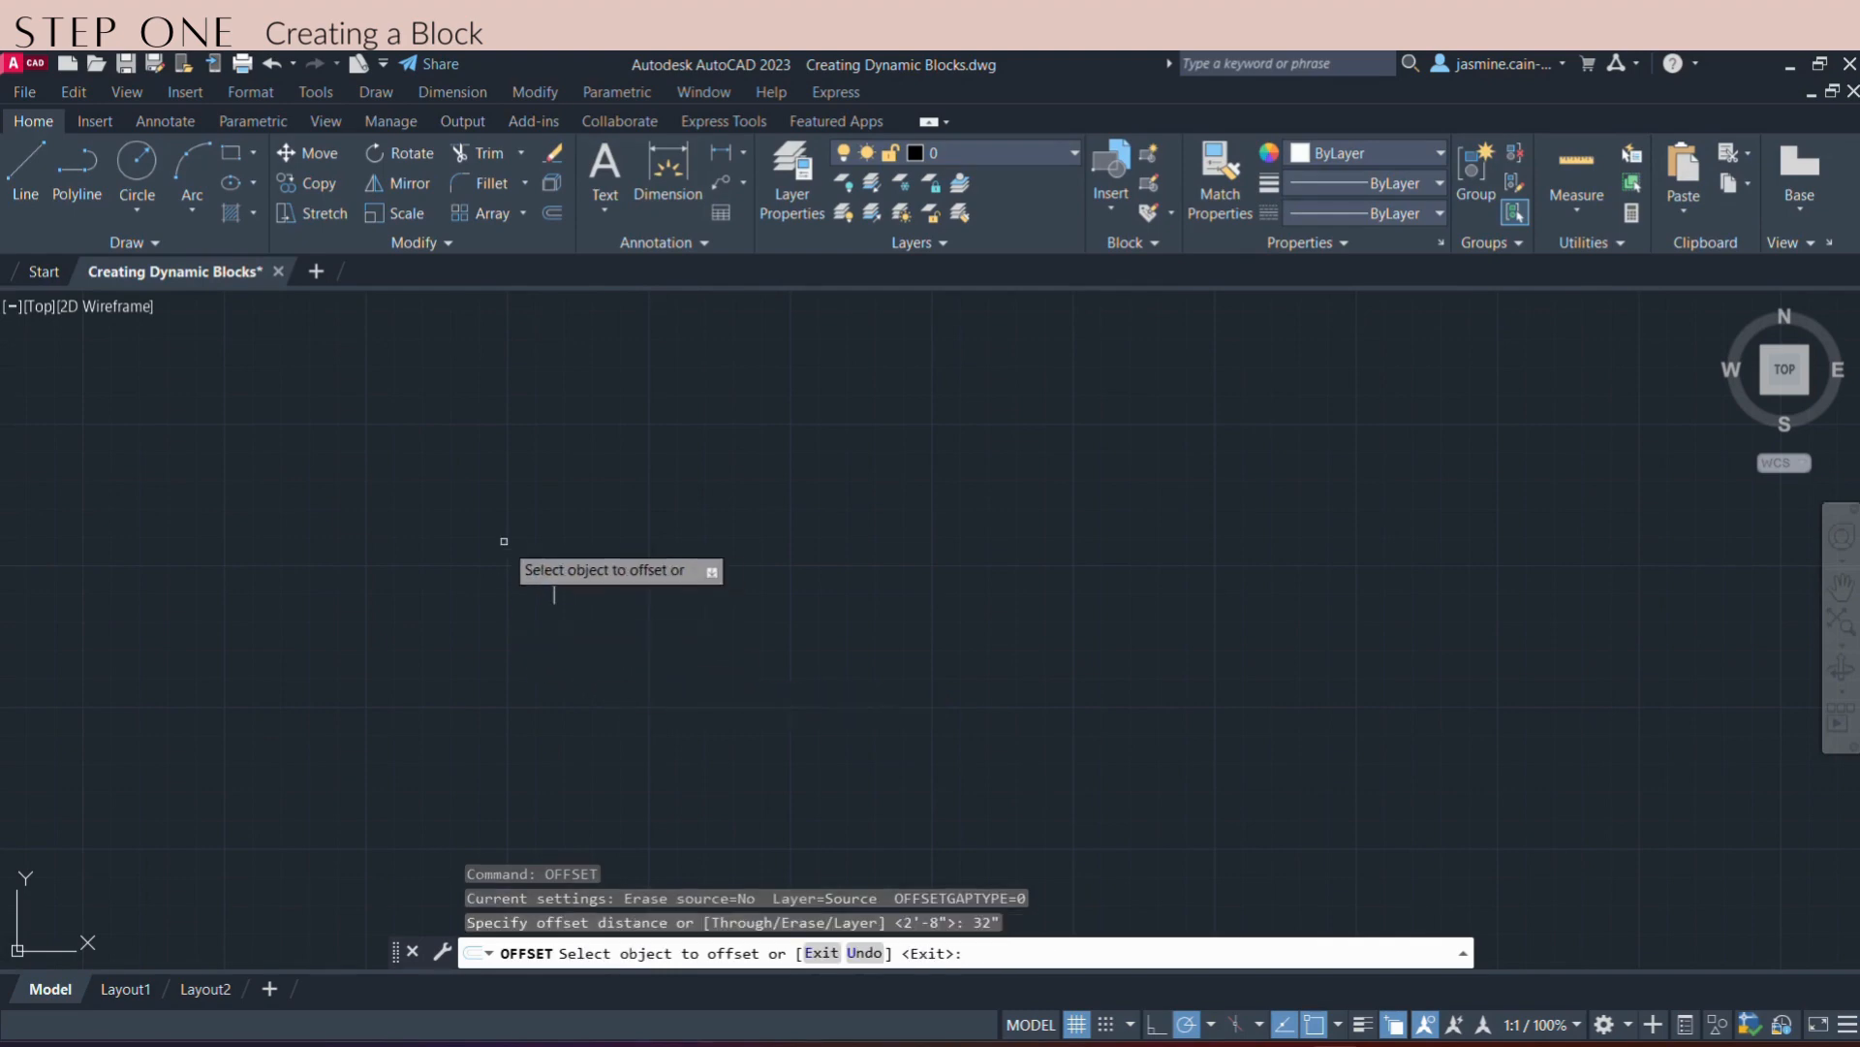
pyautogui.click(556, 581)
pyautogui.click(1032, 586)
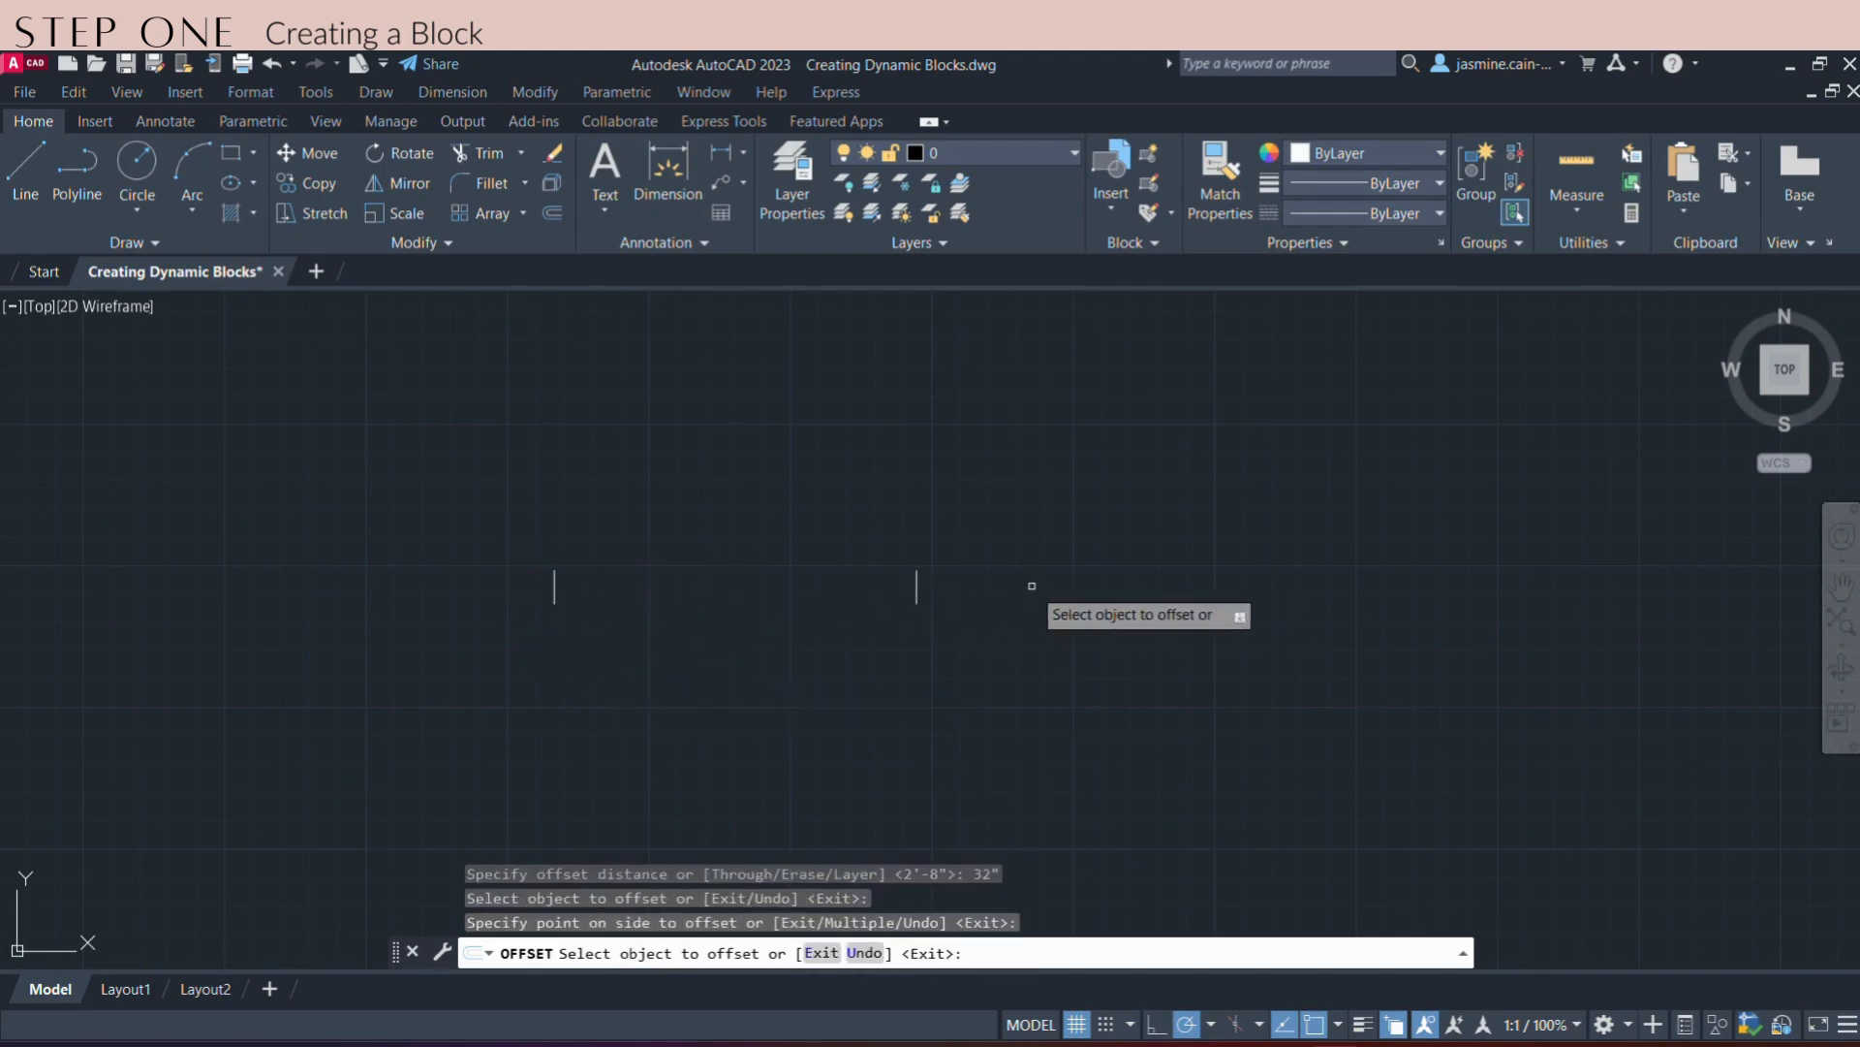
pyautogui.press('Escape')
# - Draw a horizontal line joining the upper endpoints of the two jamb lines
pyautogui.write('l')
pyautogui.press('Return')
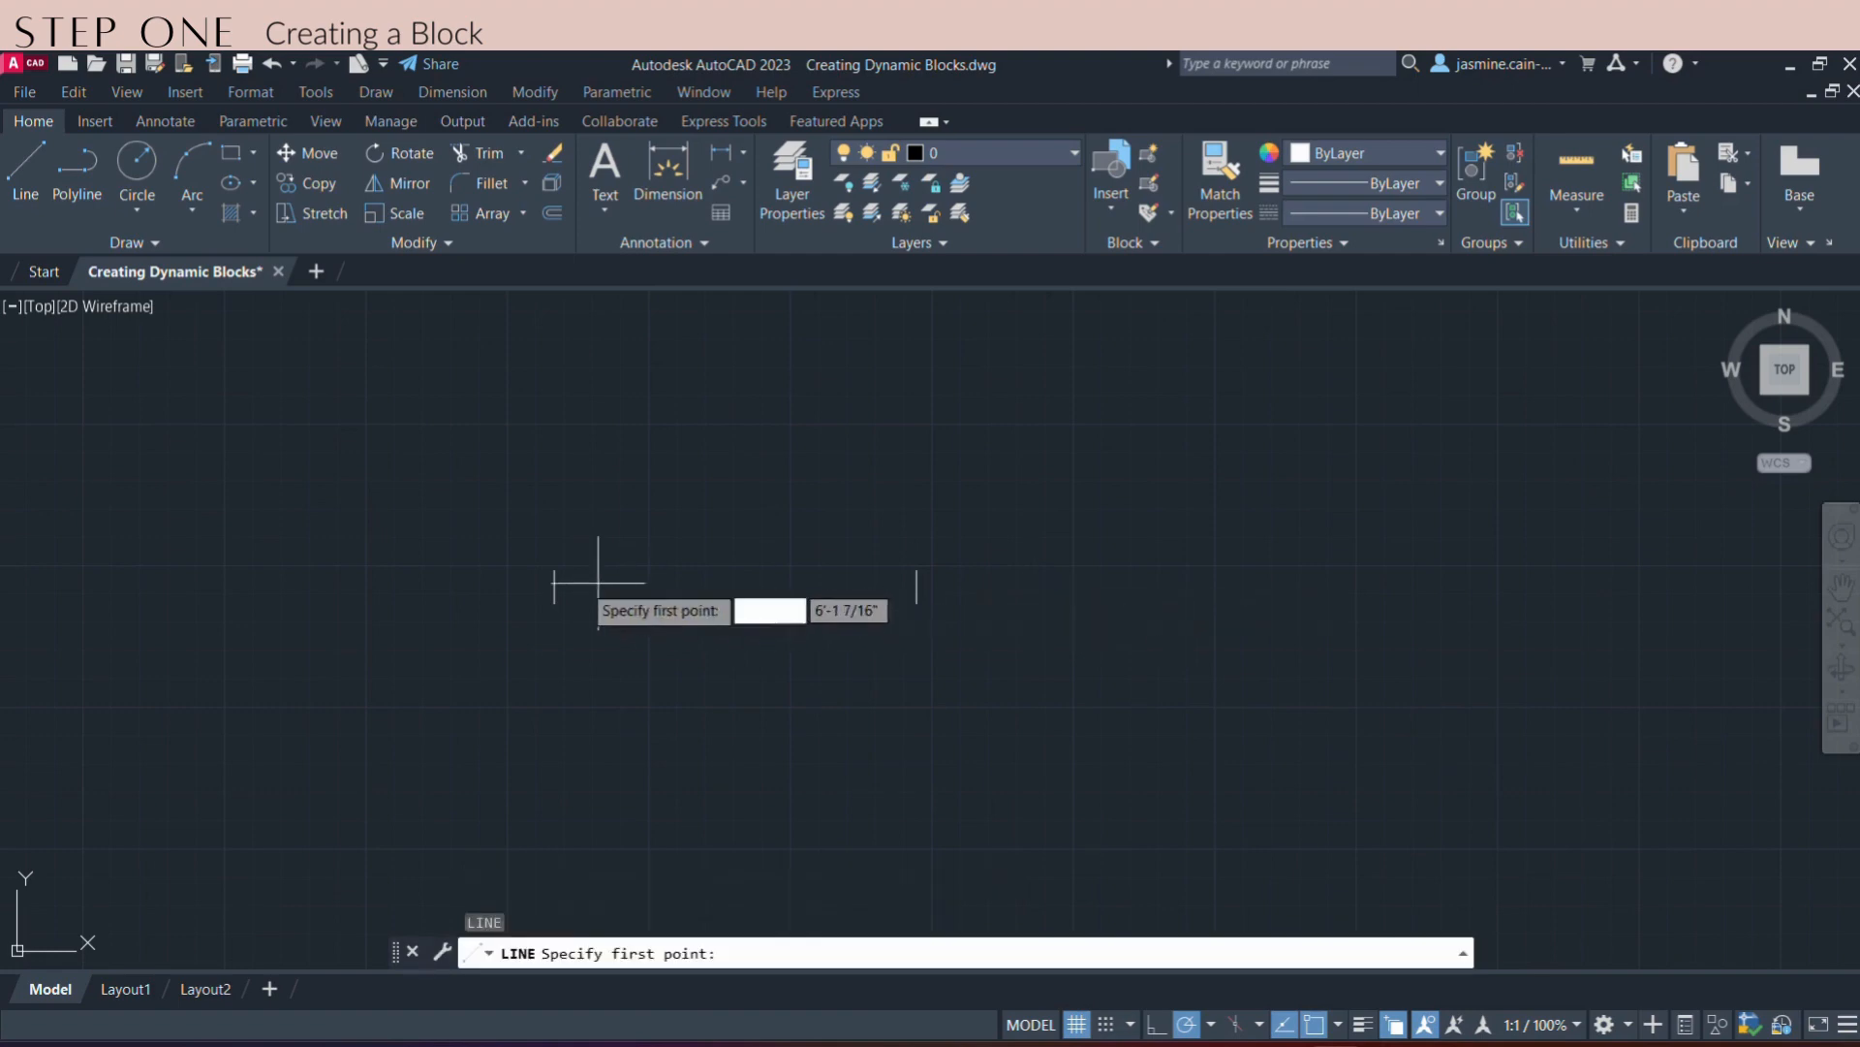
pyautogui.click(556, 570)
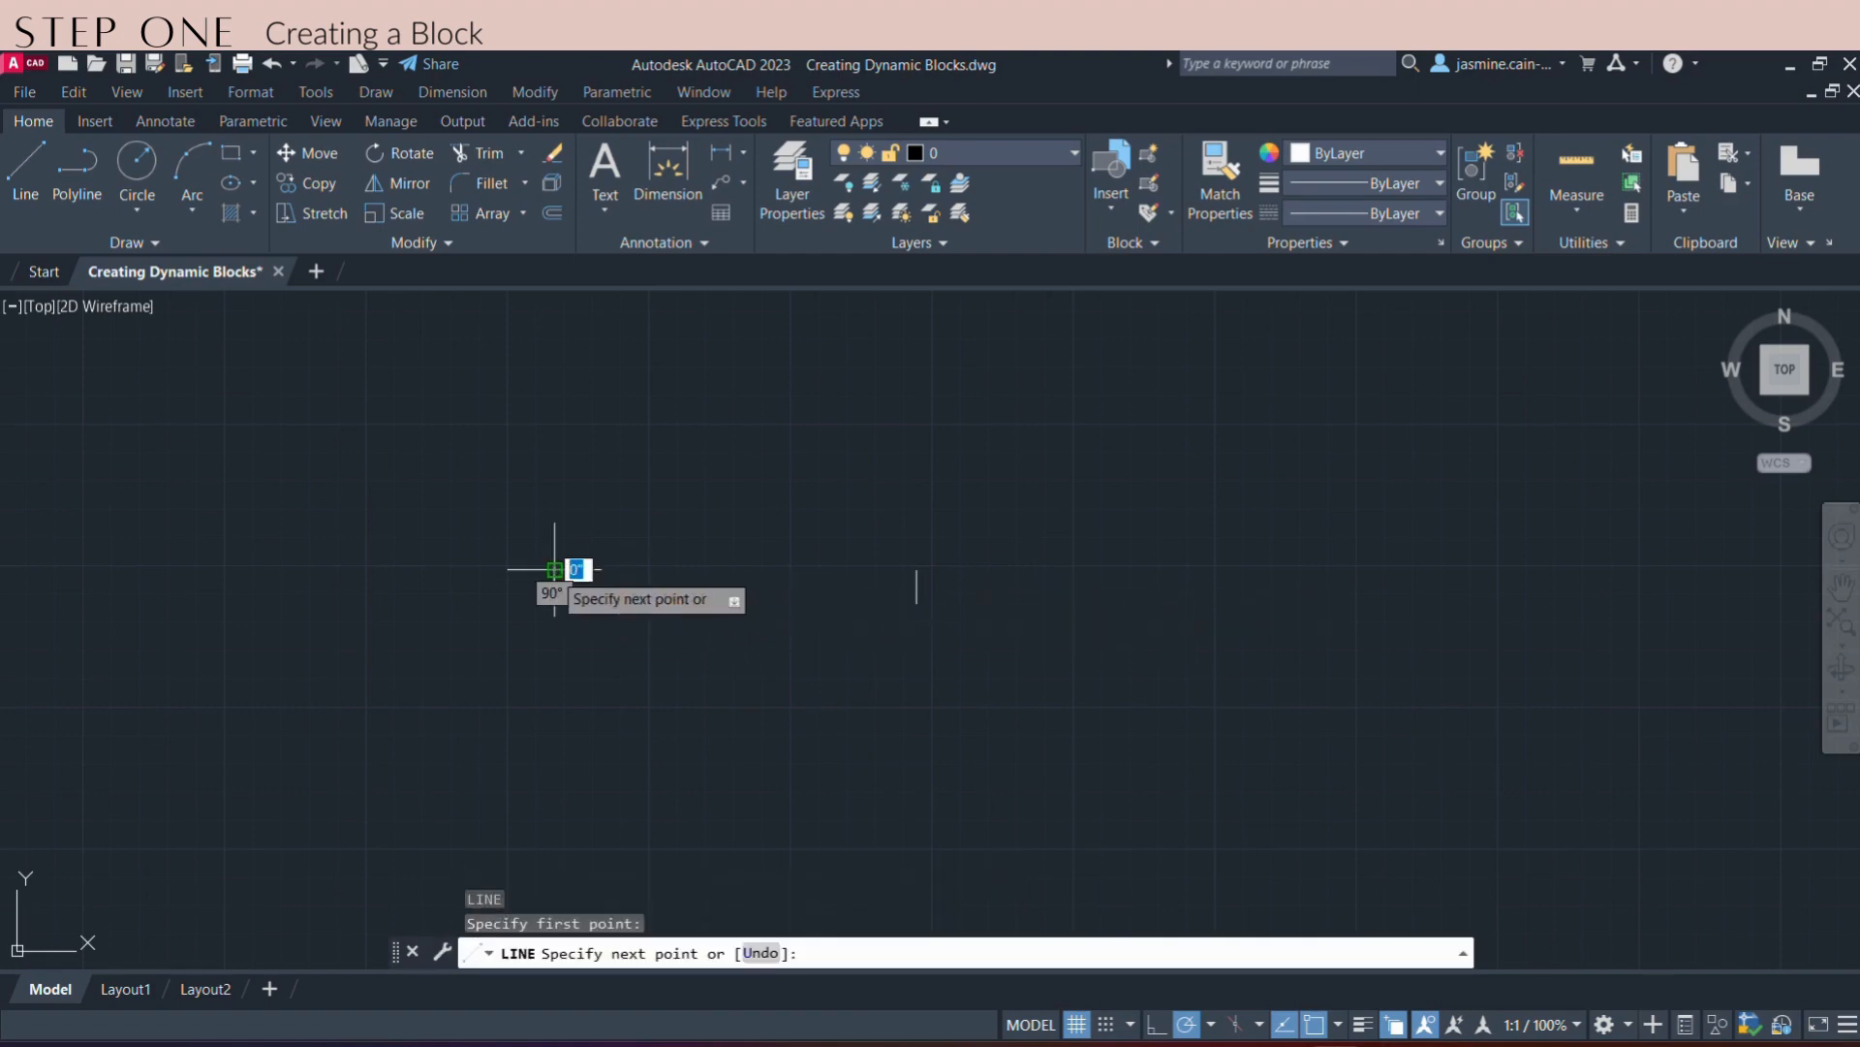
pyautogui.click(916, 570)
pyautogui.press('Escape')
# - Rotate the horizontal line 30 degrees about its left endpoint to show the door leaf open
pyautogui.moveTo(659, 644); pyautogui.dragTo(748, 657, button='middle')
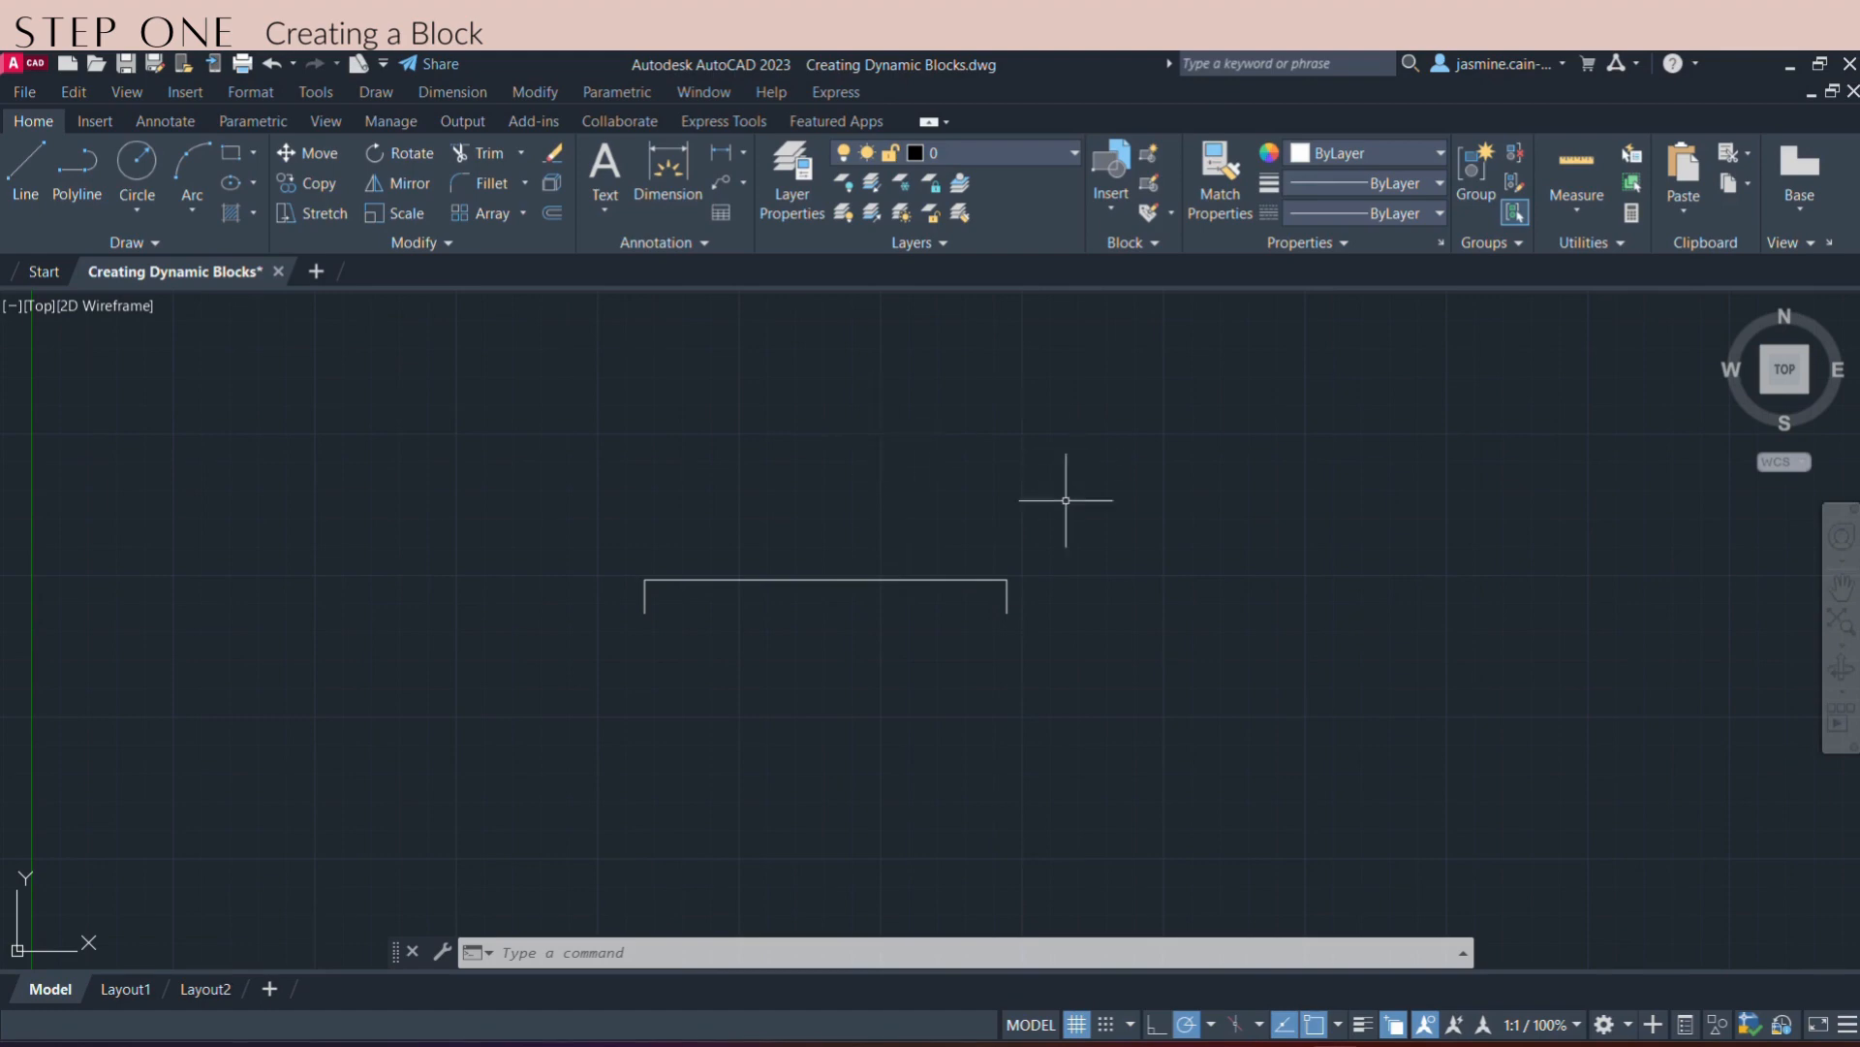
pyautogui.moveTo(723, 687); pyautogui.dragTo(685, 784, button='middle')
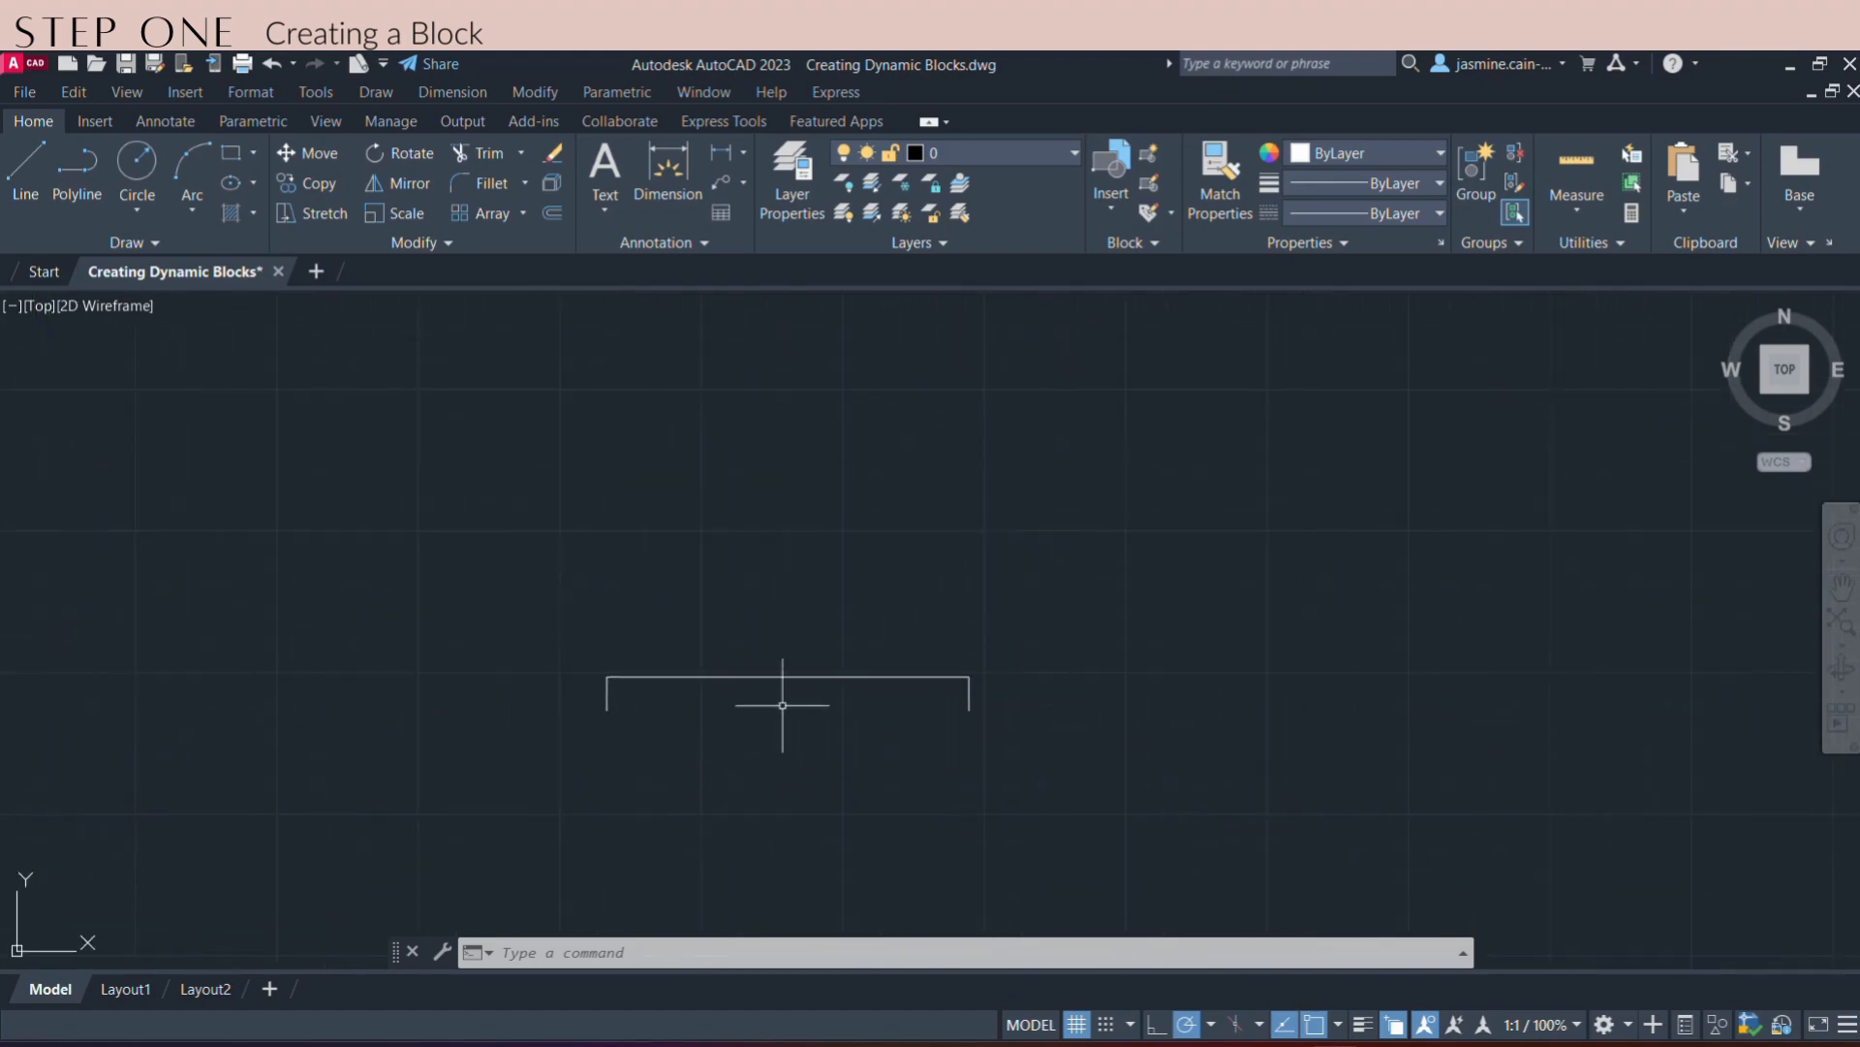
pyautogui.click(781, 676)
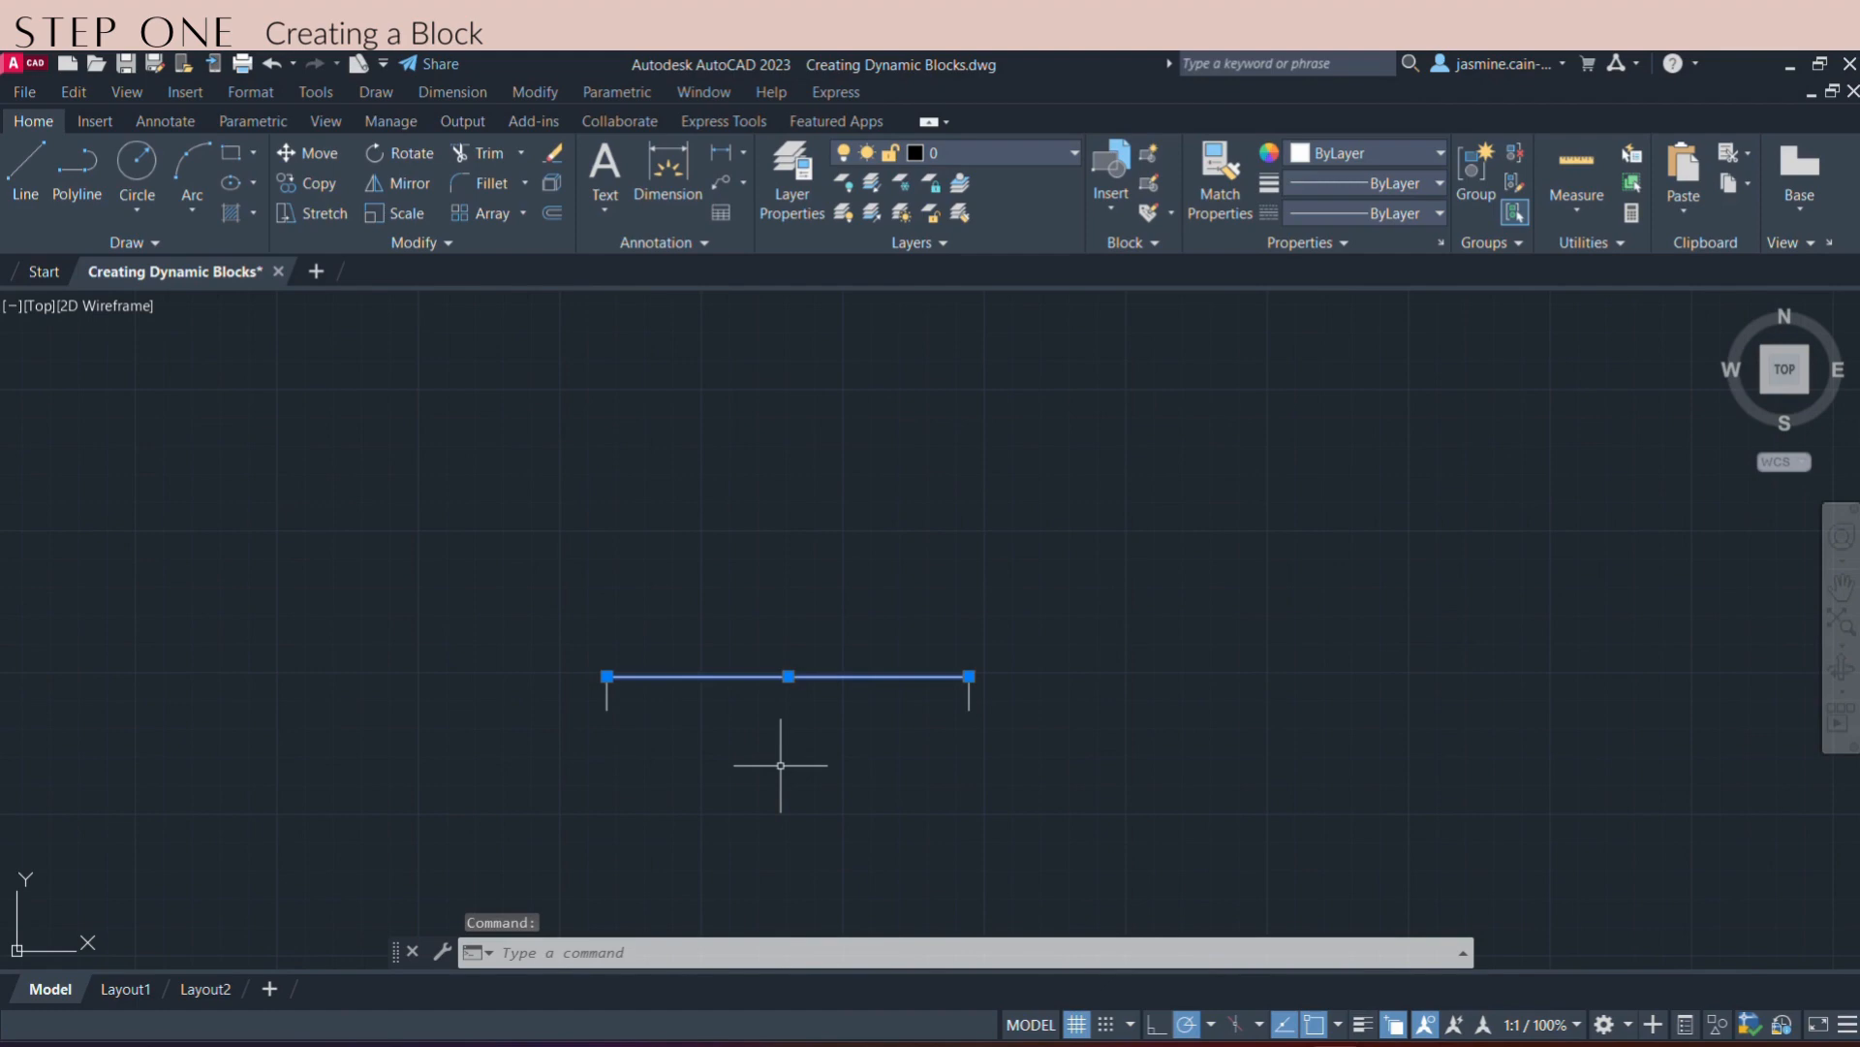
pyautogui.write('ro')
pyautogui.press('Return')
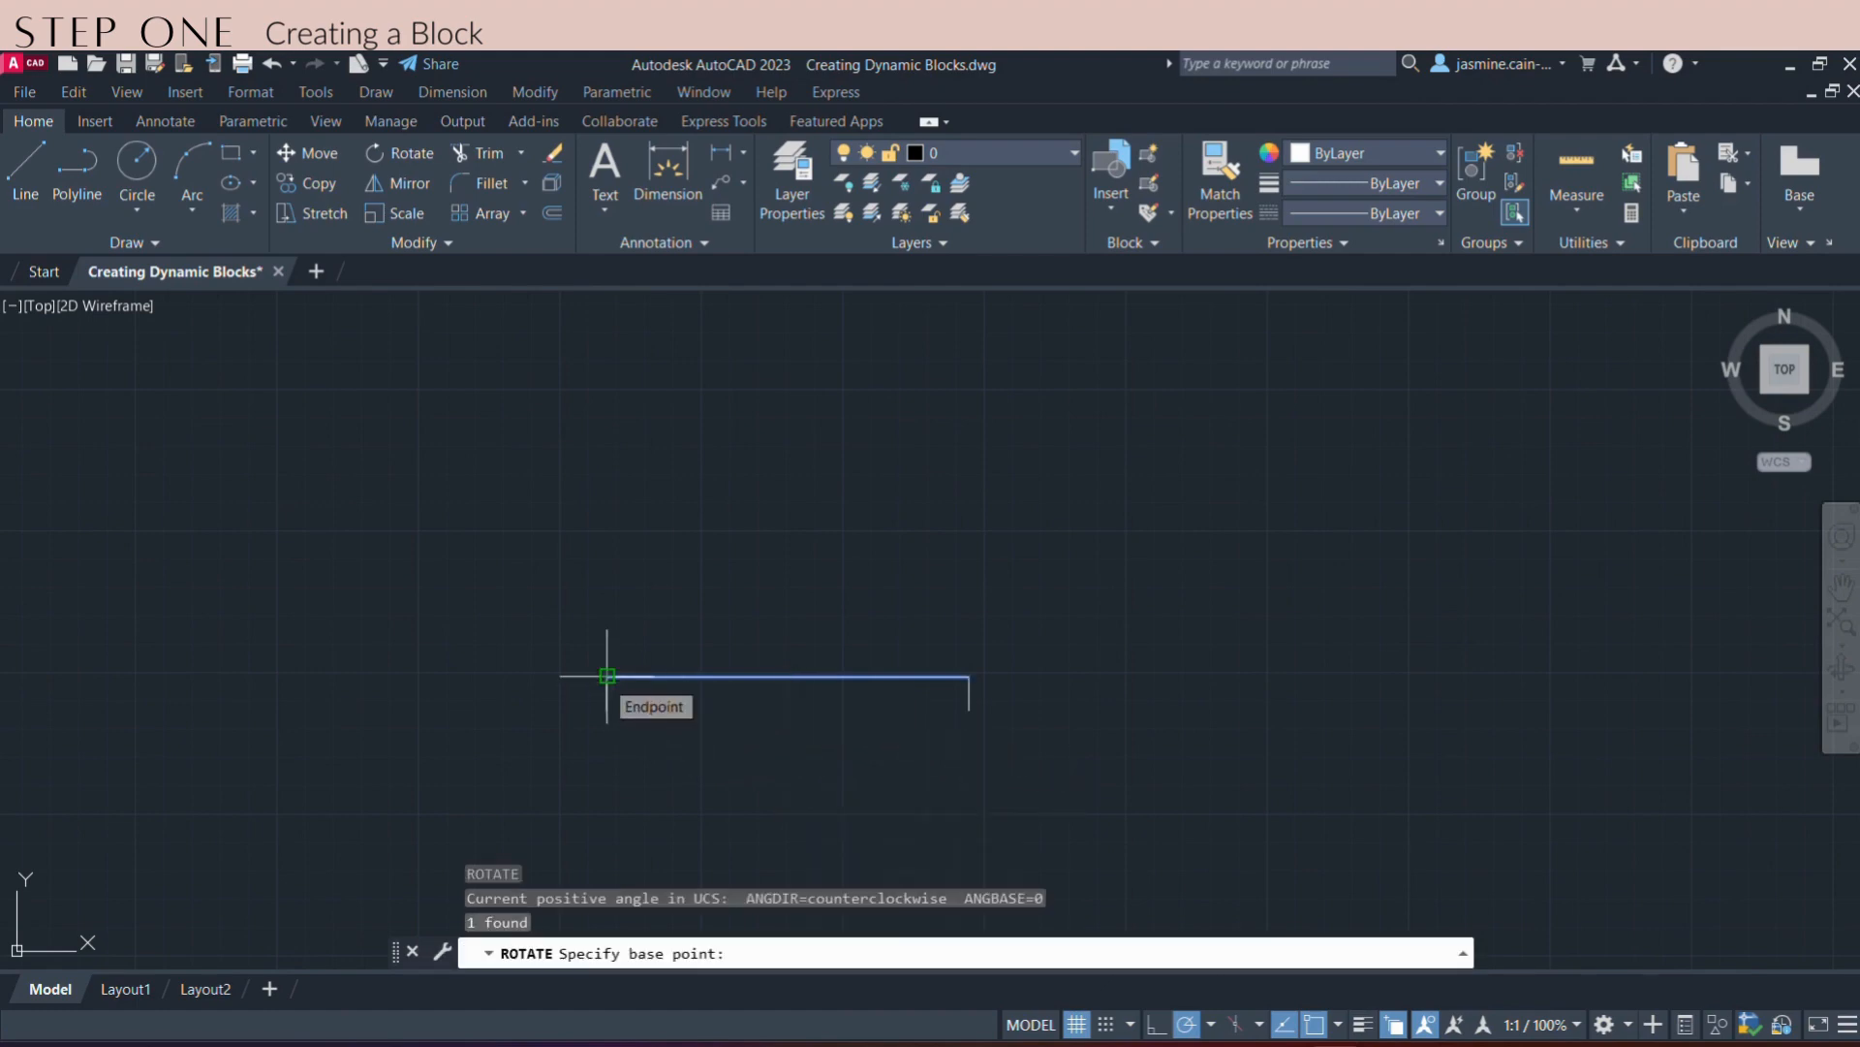
pyautogui.click(607, 676)
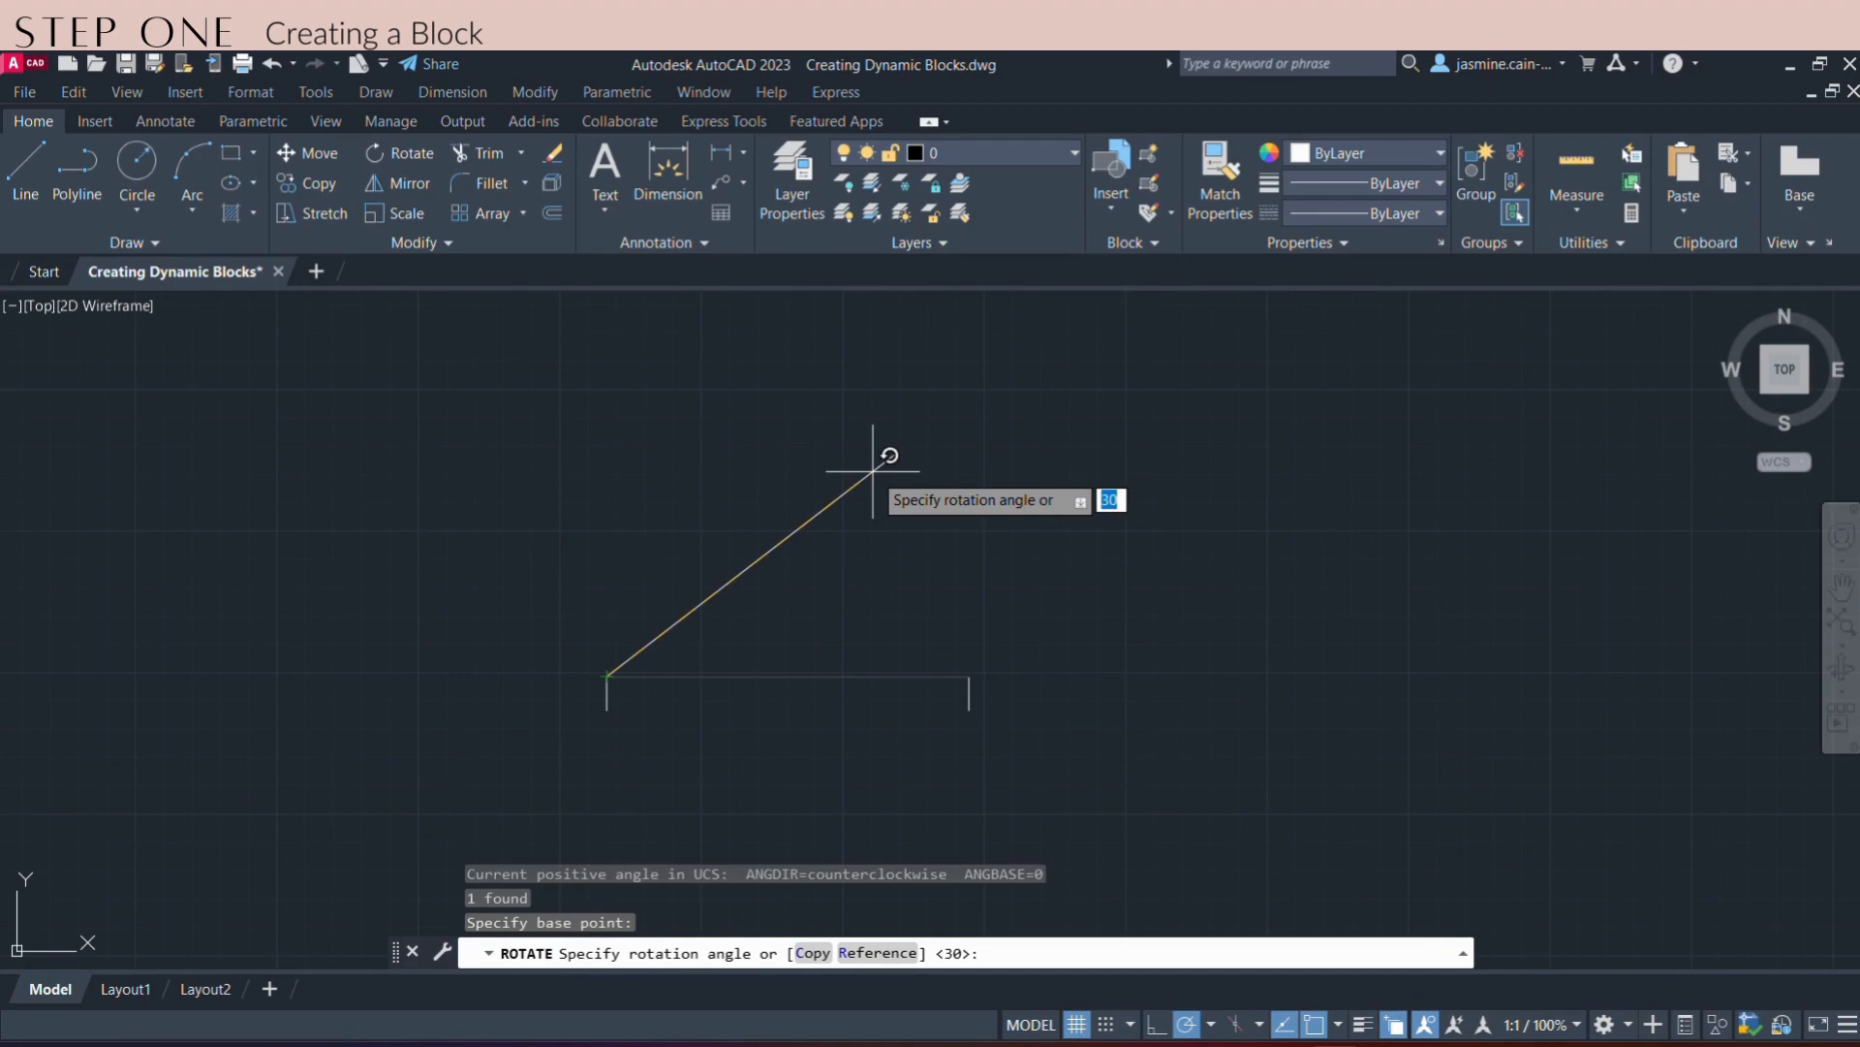
pyautogui.write('30')
pyautogui.press('Return')
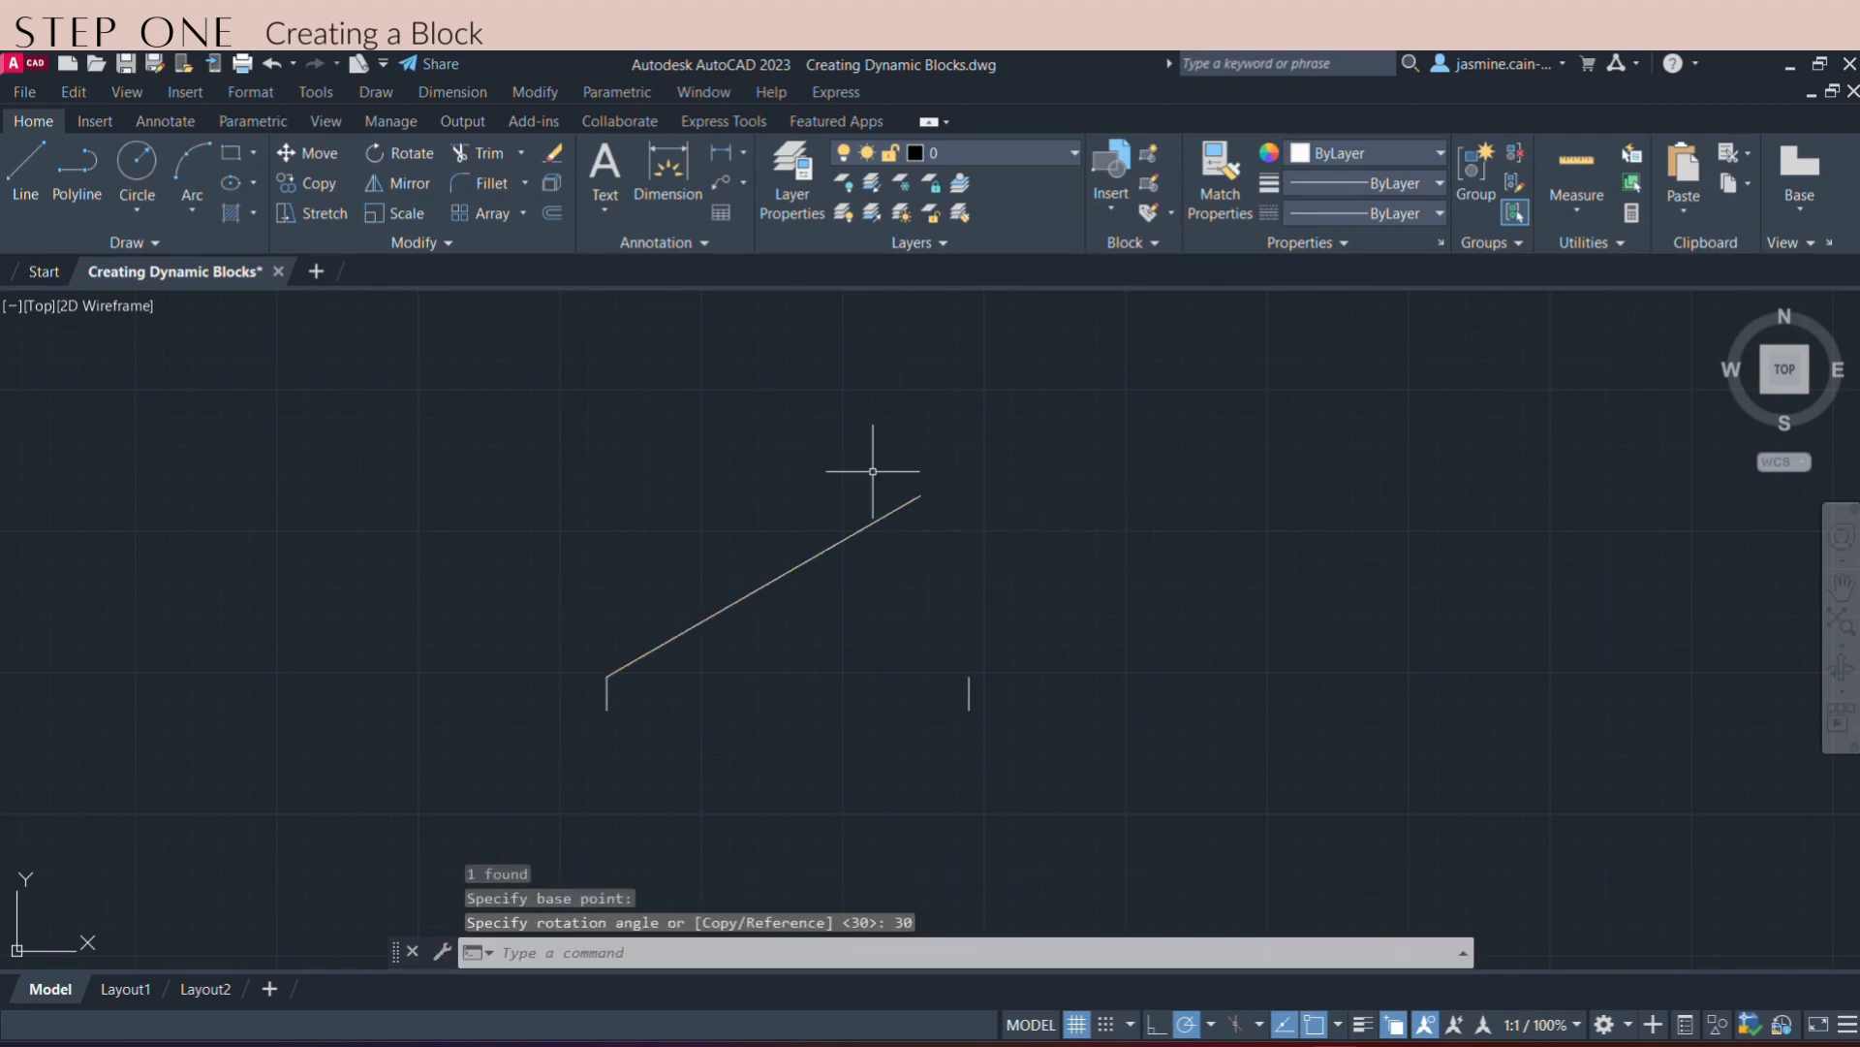
# - Draw the swing arc from the leaf's free end through the right jamb's upper endpoint, ending about 6 11/16" beyond it
pyautogui.scroll(2, 963, 561)
pyautogui.click(192, 170)
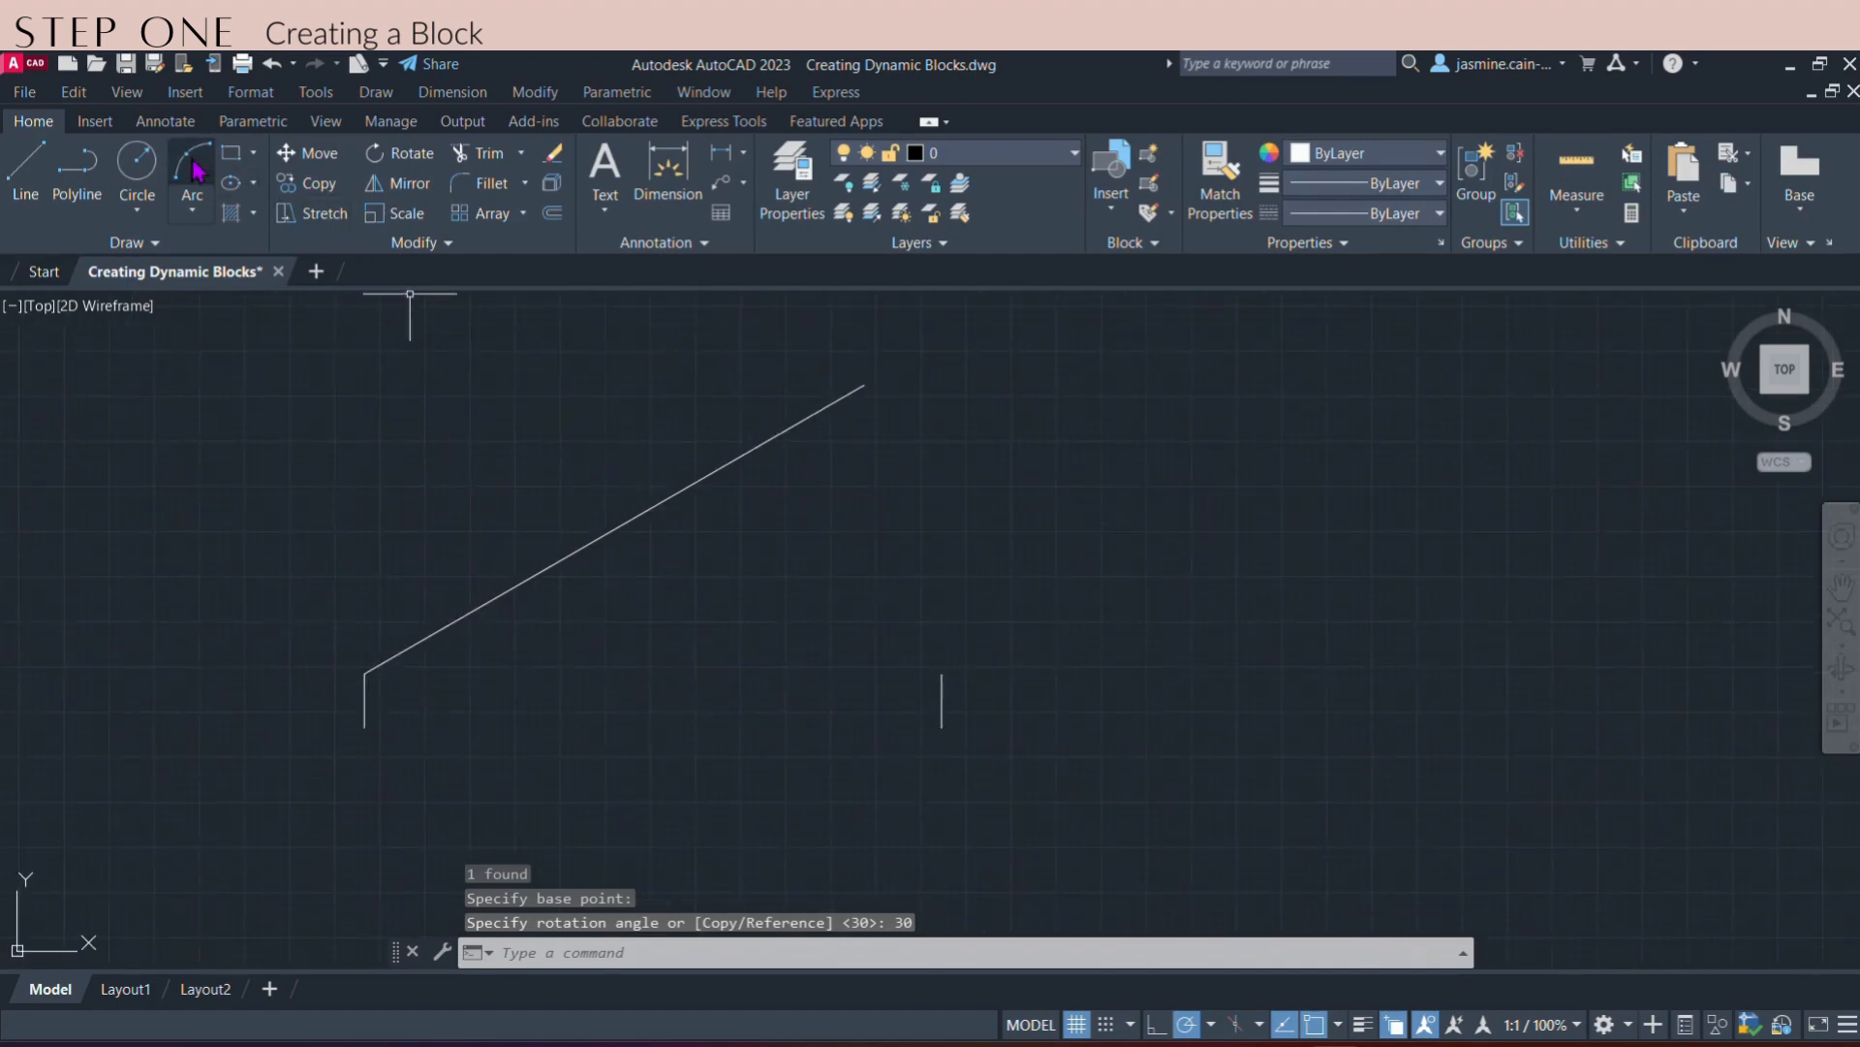
pyautogui.click(864, 385)
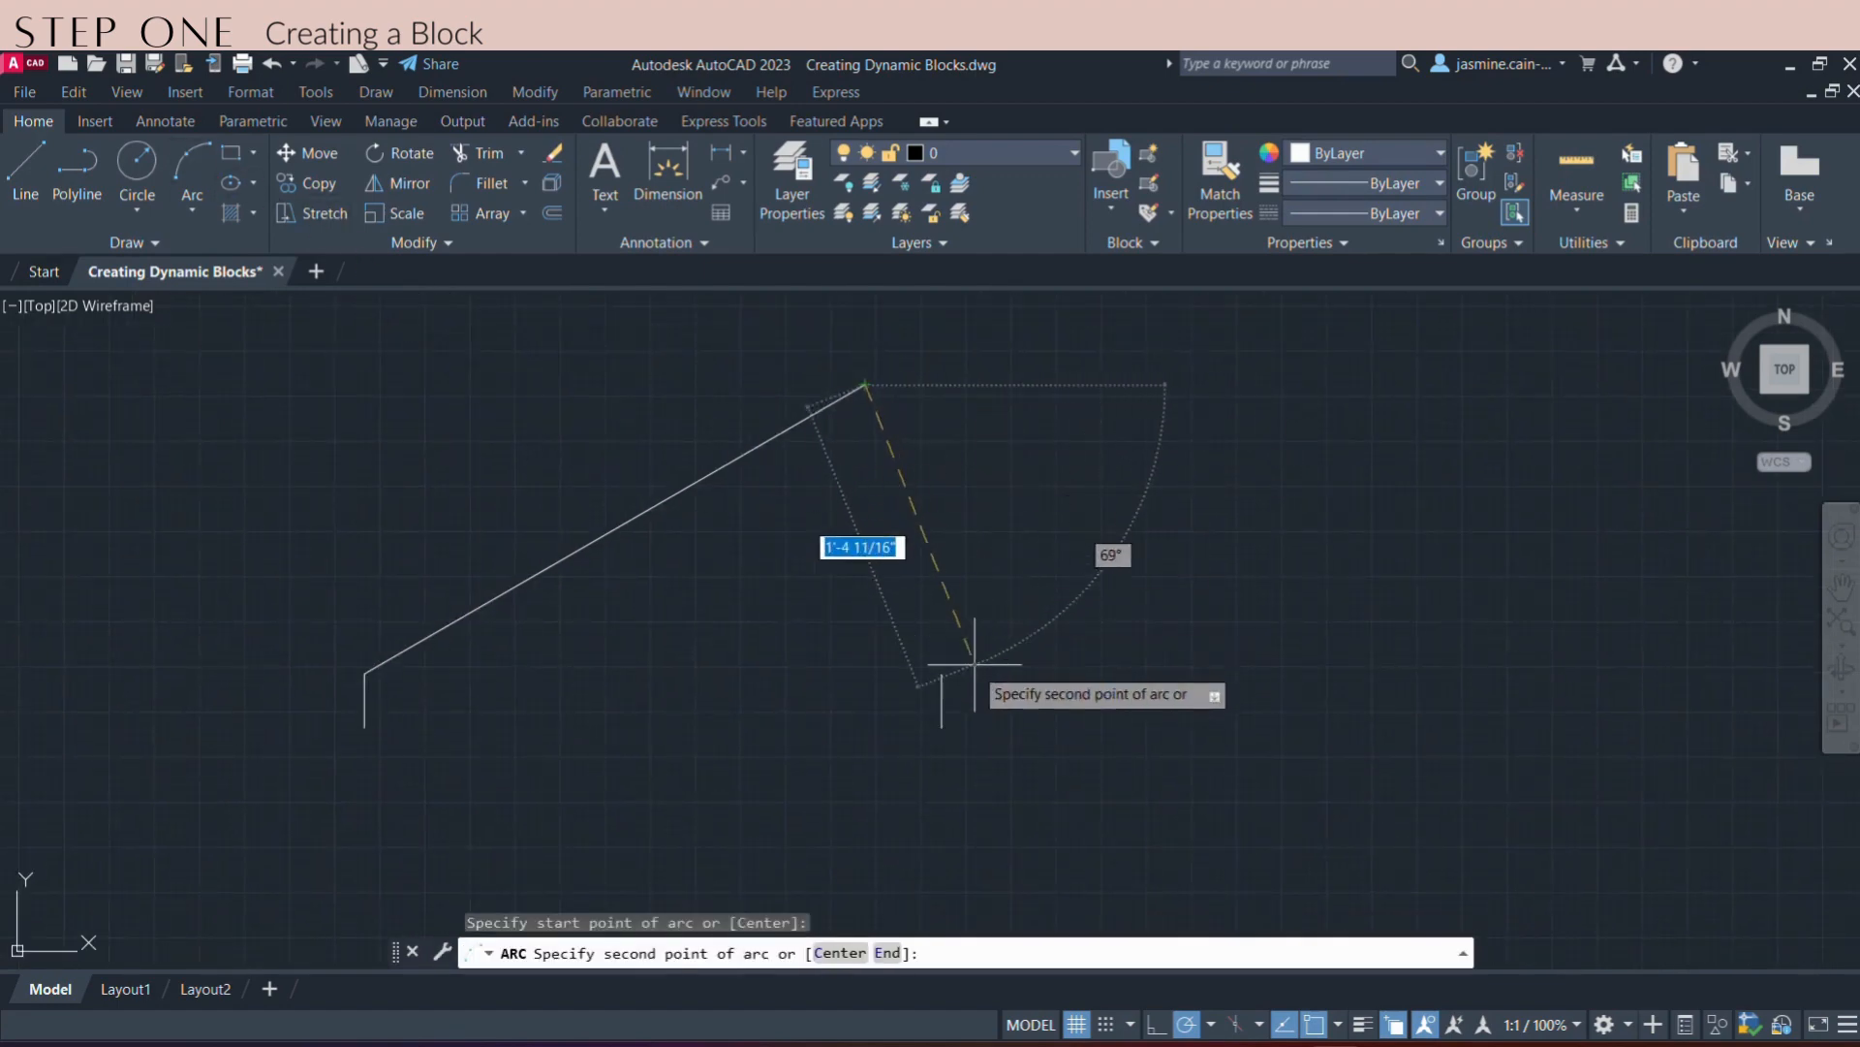
pyautogui.click(941, 674)
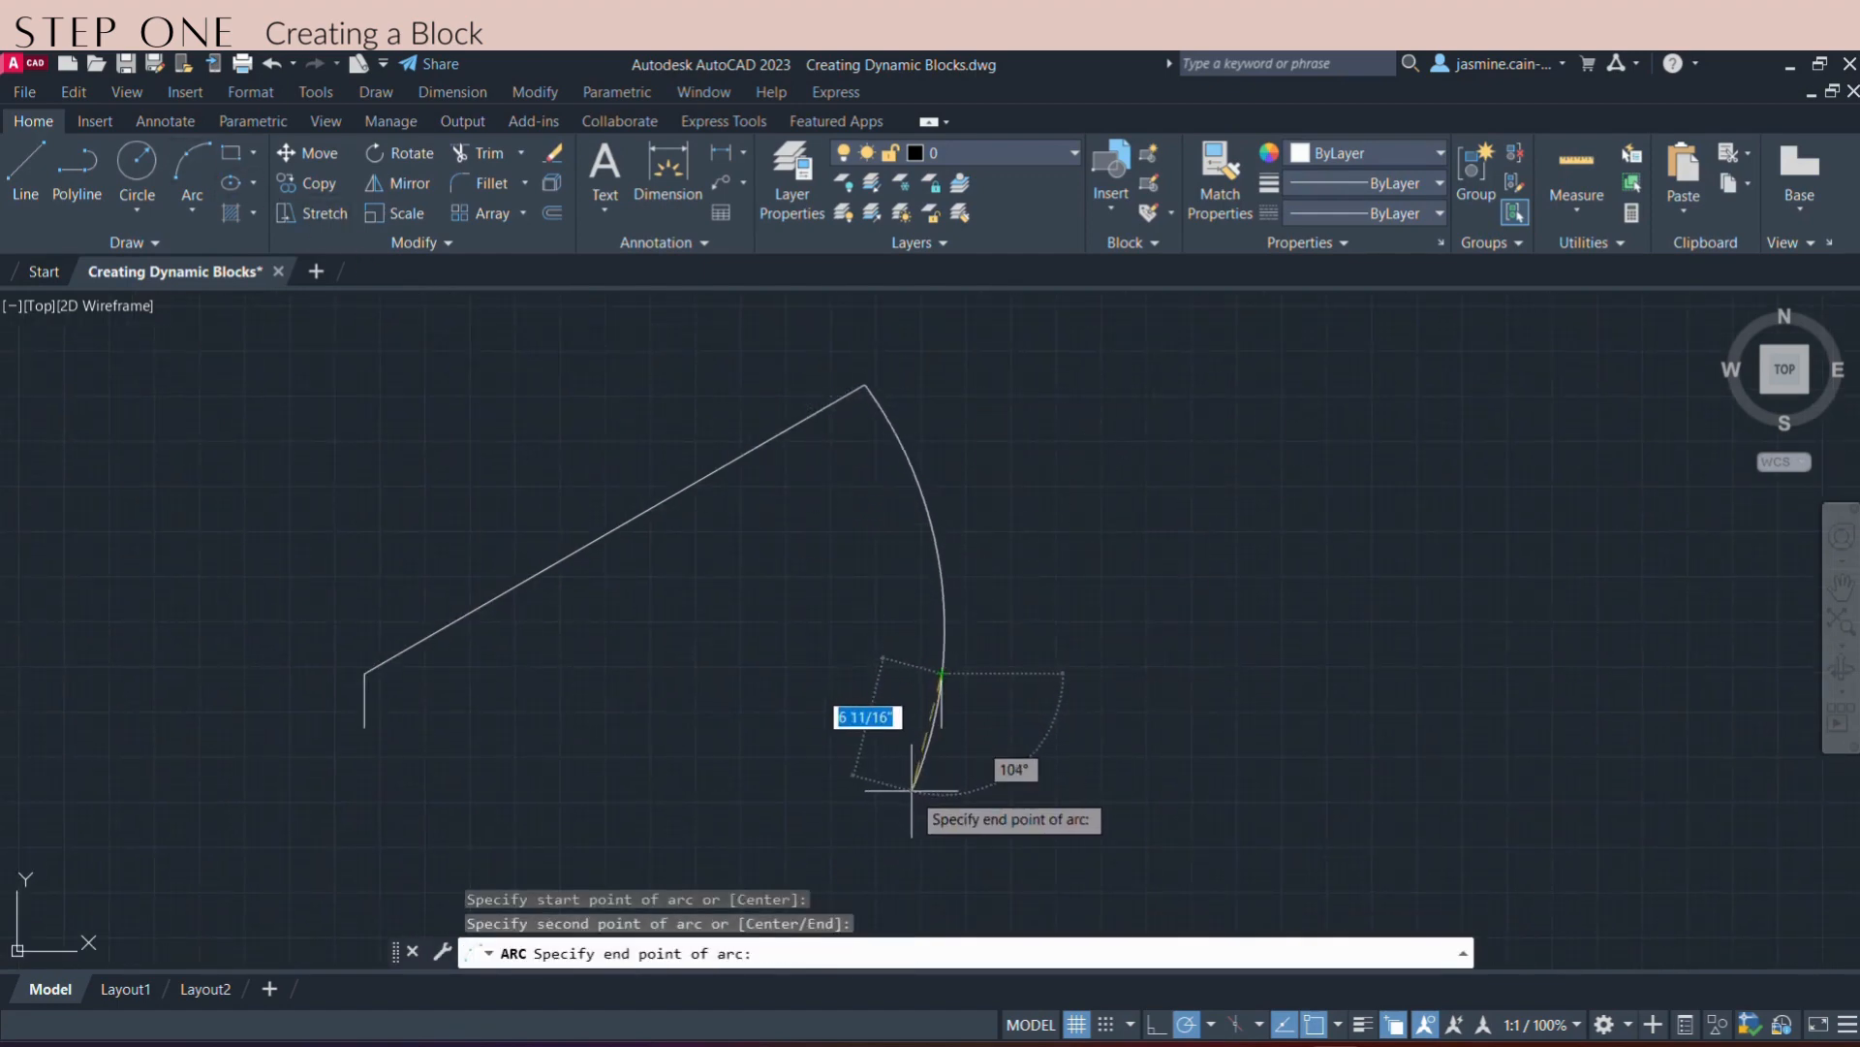
pyautogui.click(912, 792)
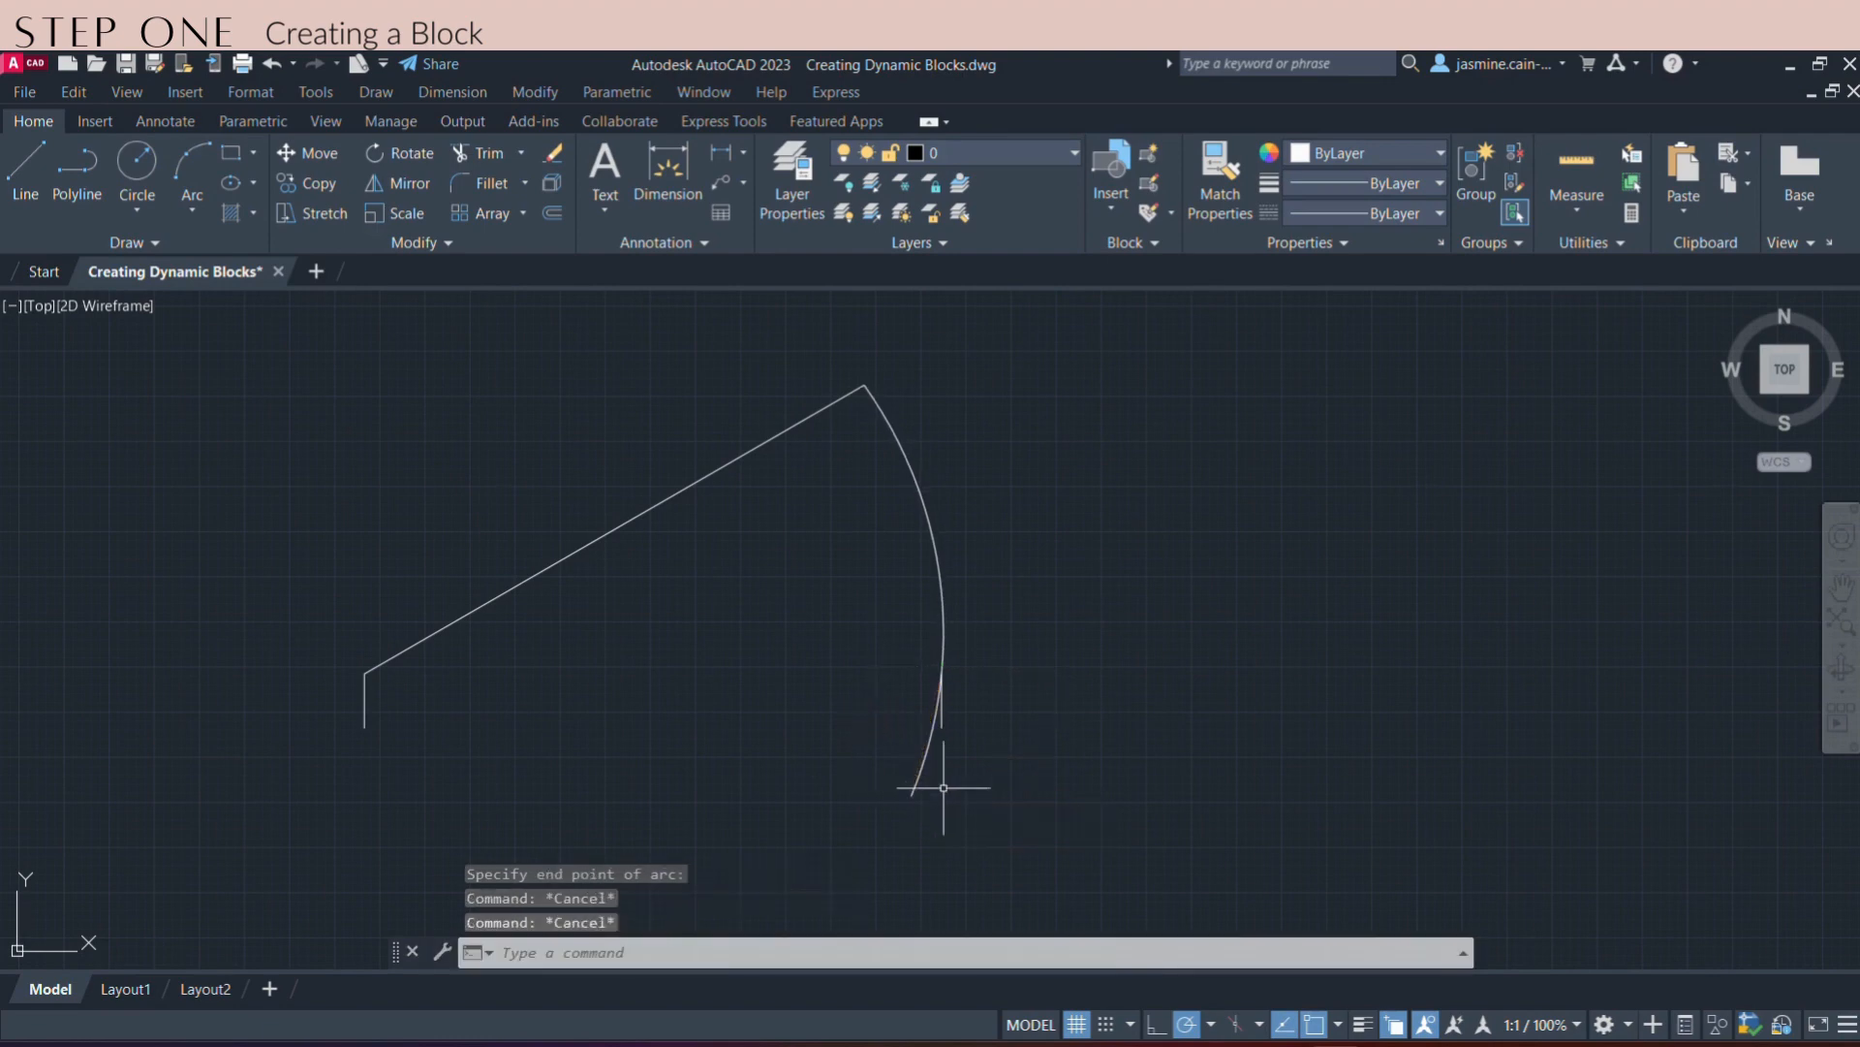
# - Trim the part of the swing arc that runs below the right jamb's upper endpoint
pyautogui.write('tr')
pyautogui.press('Return')
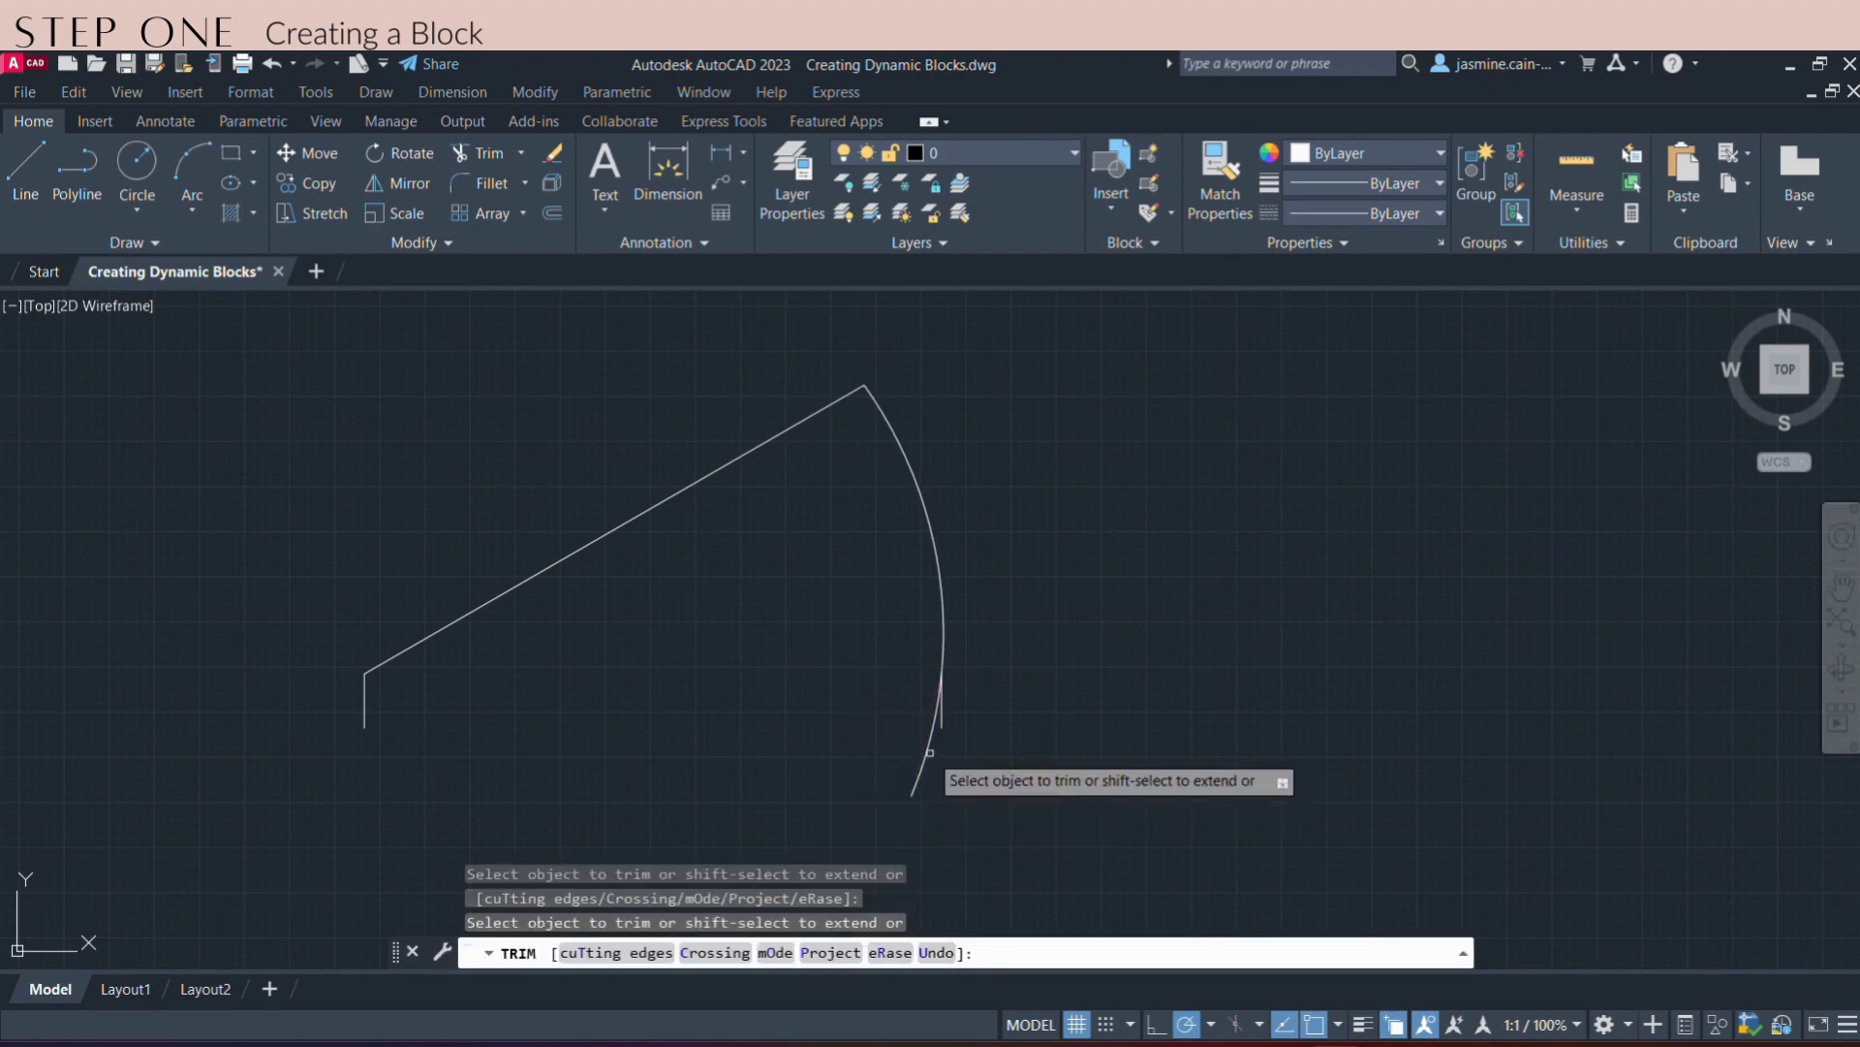
pyautogui.click(928, 752)
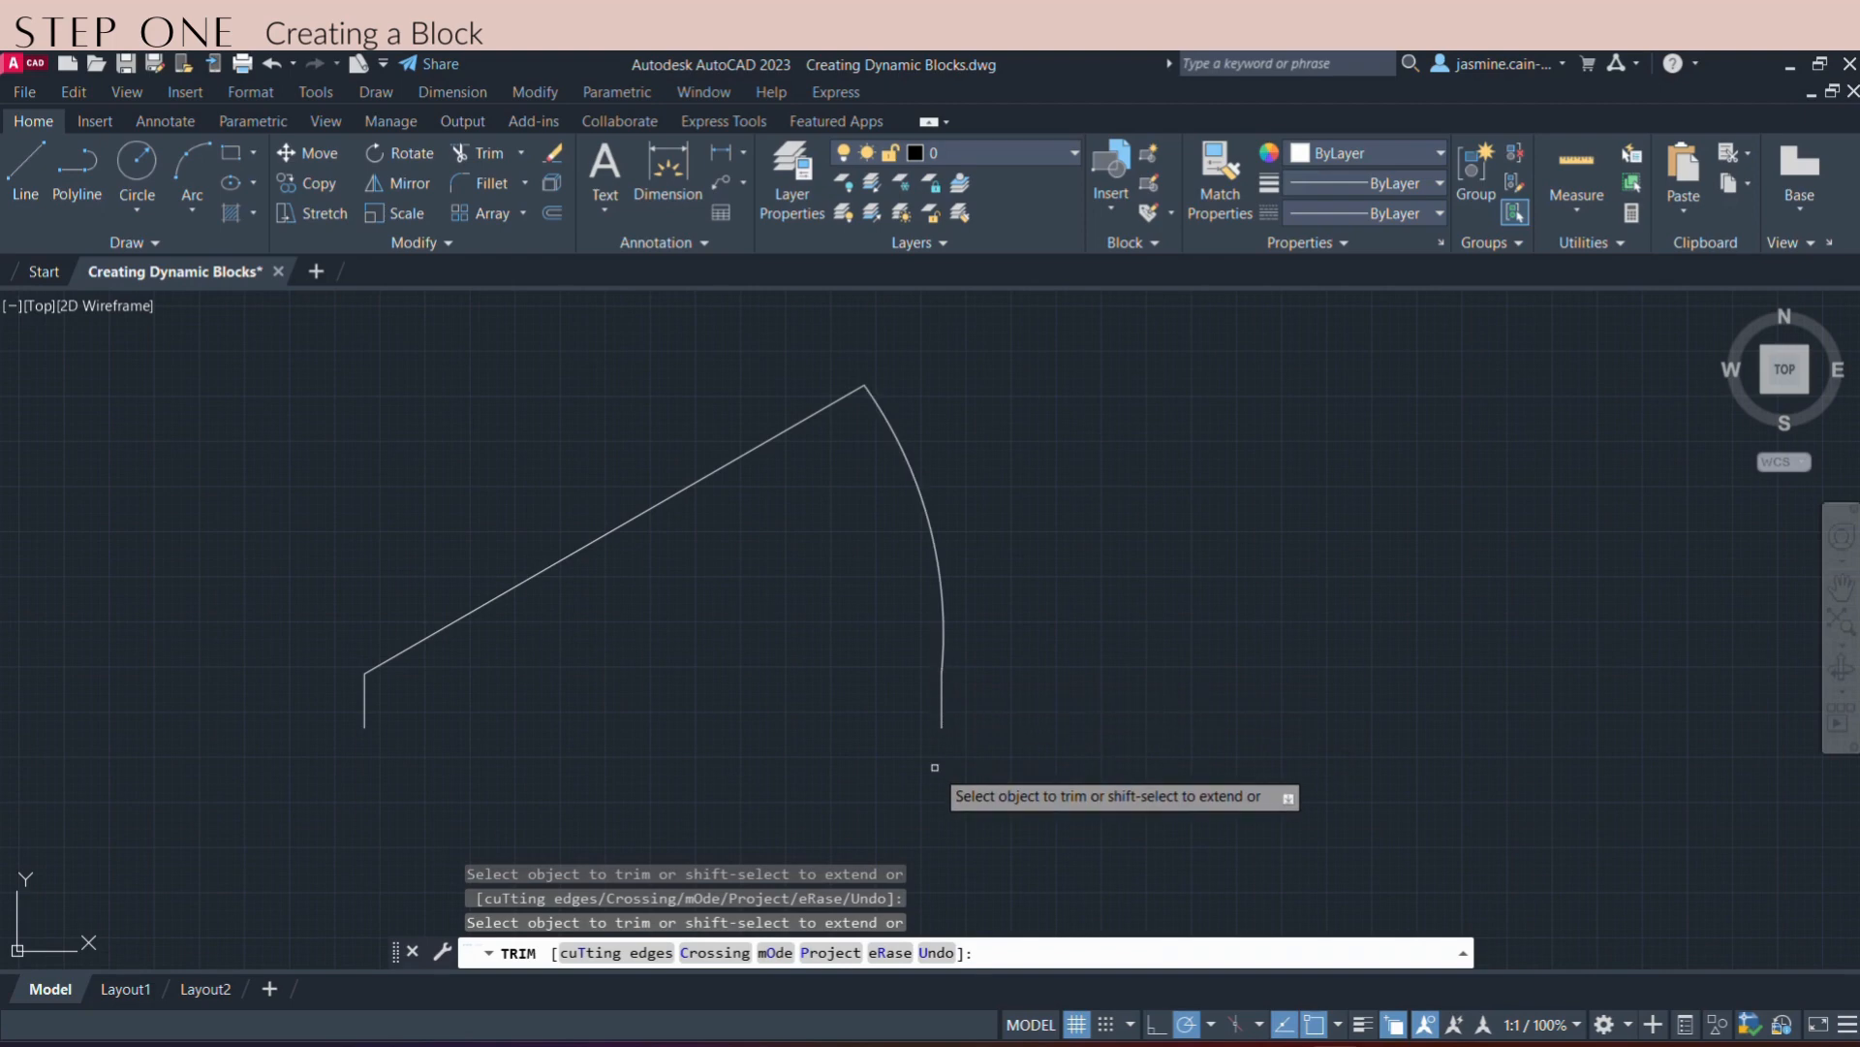
pyautogui.press('Escape')
# - Begin a block definition named DOOR-EXAMPLE and pick the hinge corner of the door leaf as its base point
pyautogui.moveTo(814, 640)
pyautogui.mouseDown(button='middle')
pyautogui.moveTo(1015, 652)
pyautogui.moveTo(982, 618)
pyautogui.moveTo(944, 614)
pyautogui.moveTo(966, 642)
pyautogui.moveTo(918, 615)
pyautogui.mouseUp(button='middle')
pyautogui.scroll(-2, 1013, 648)
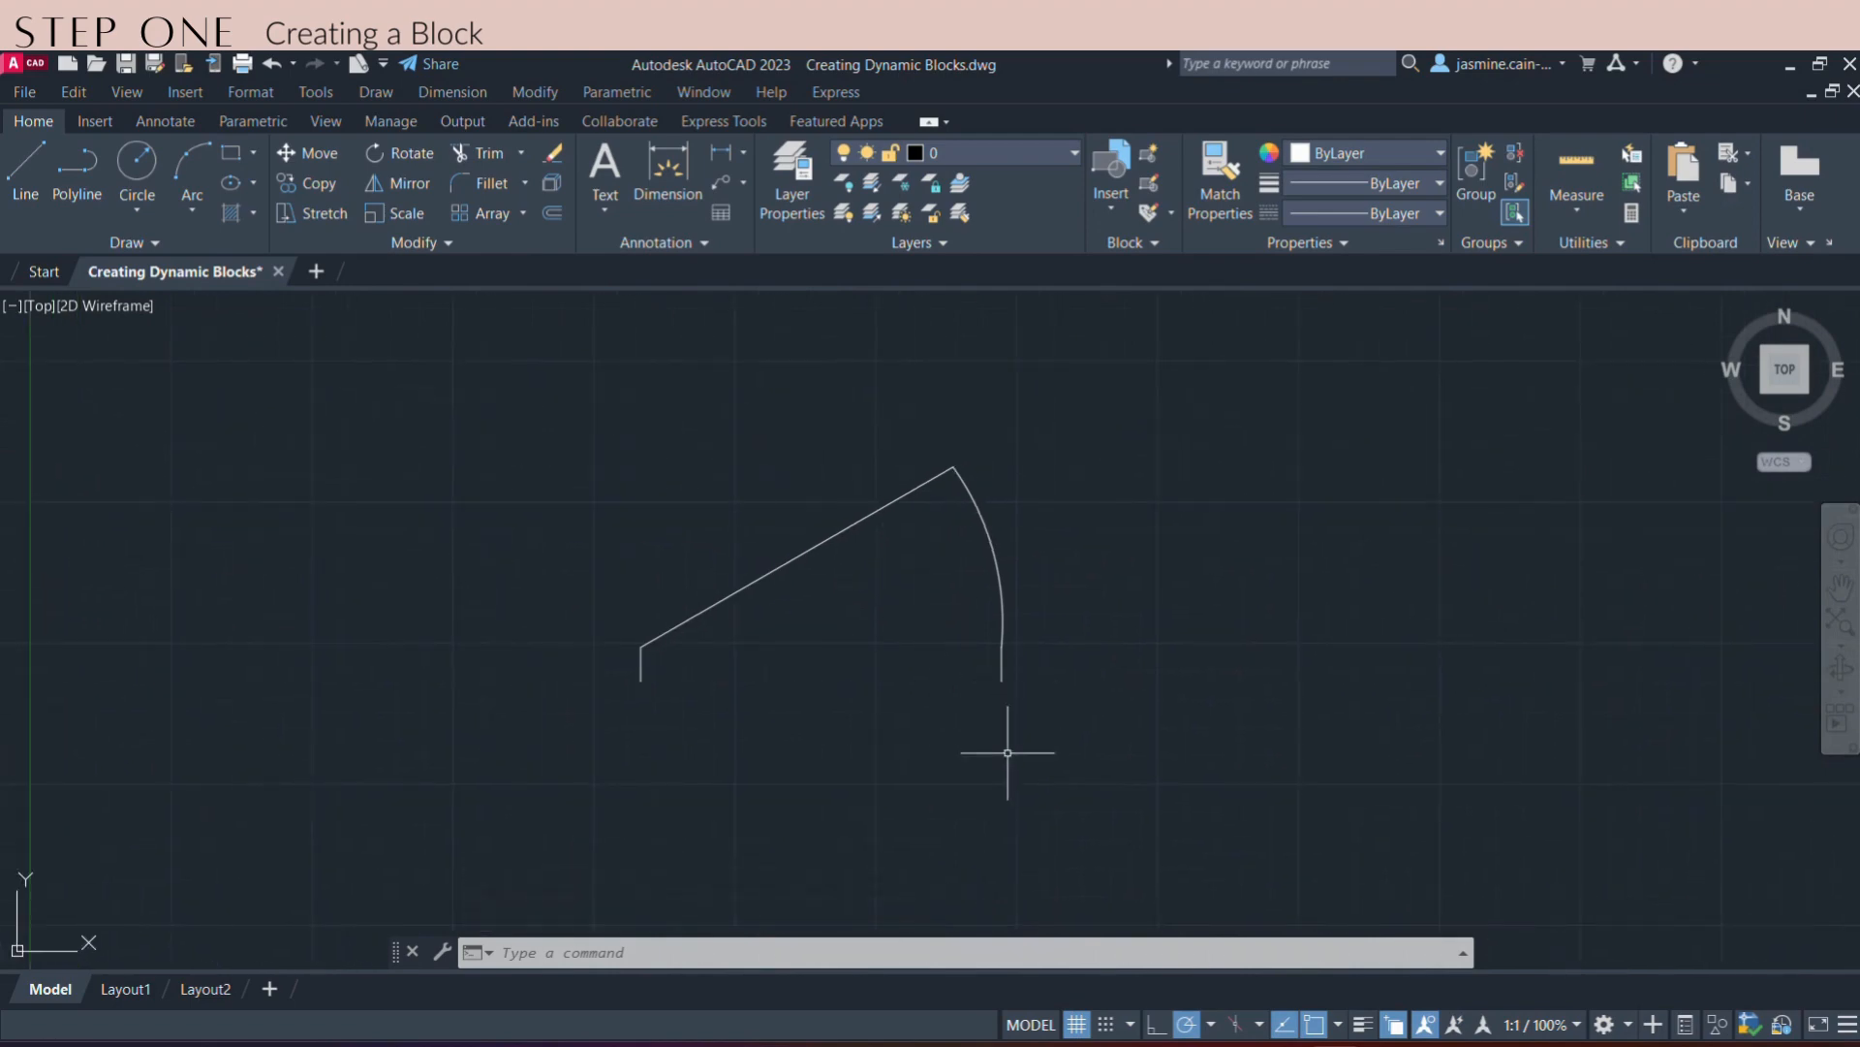
pyautogui.write('bl')
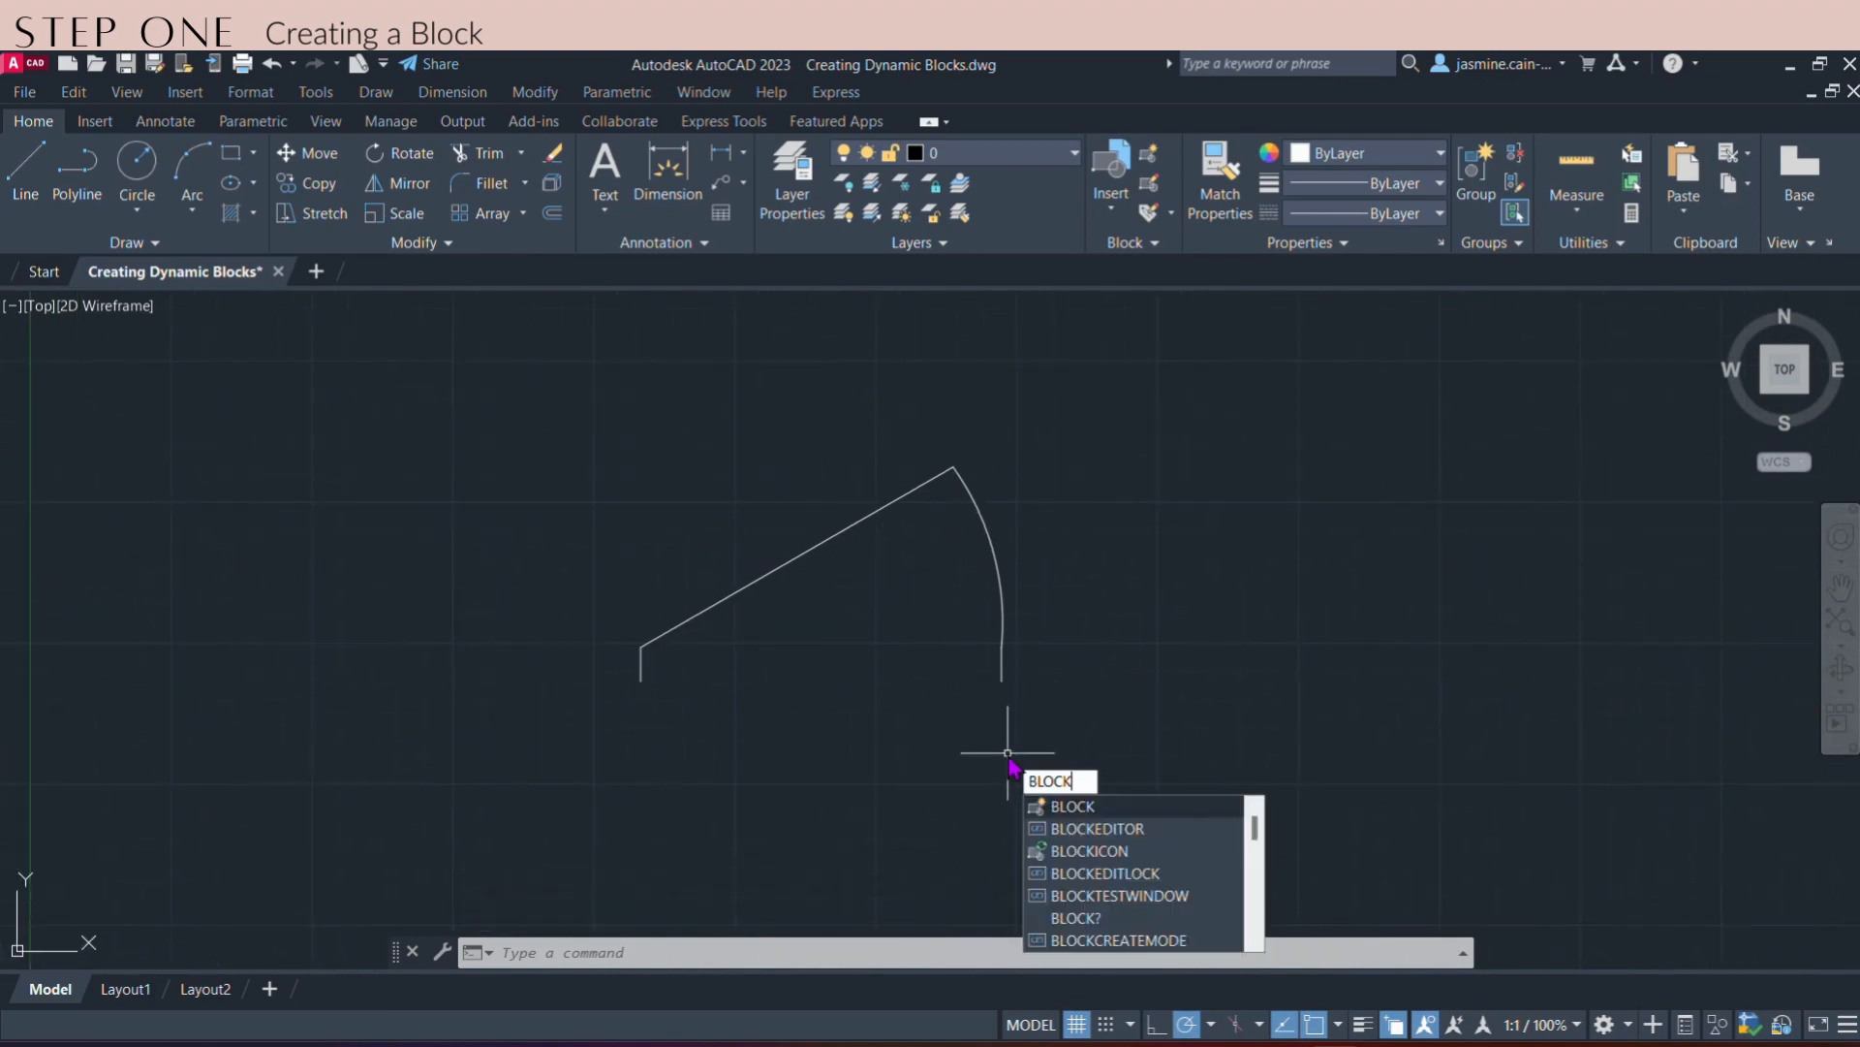
pyautogui.press('Return')
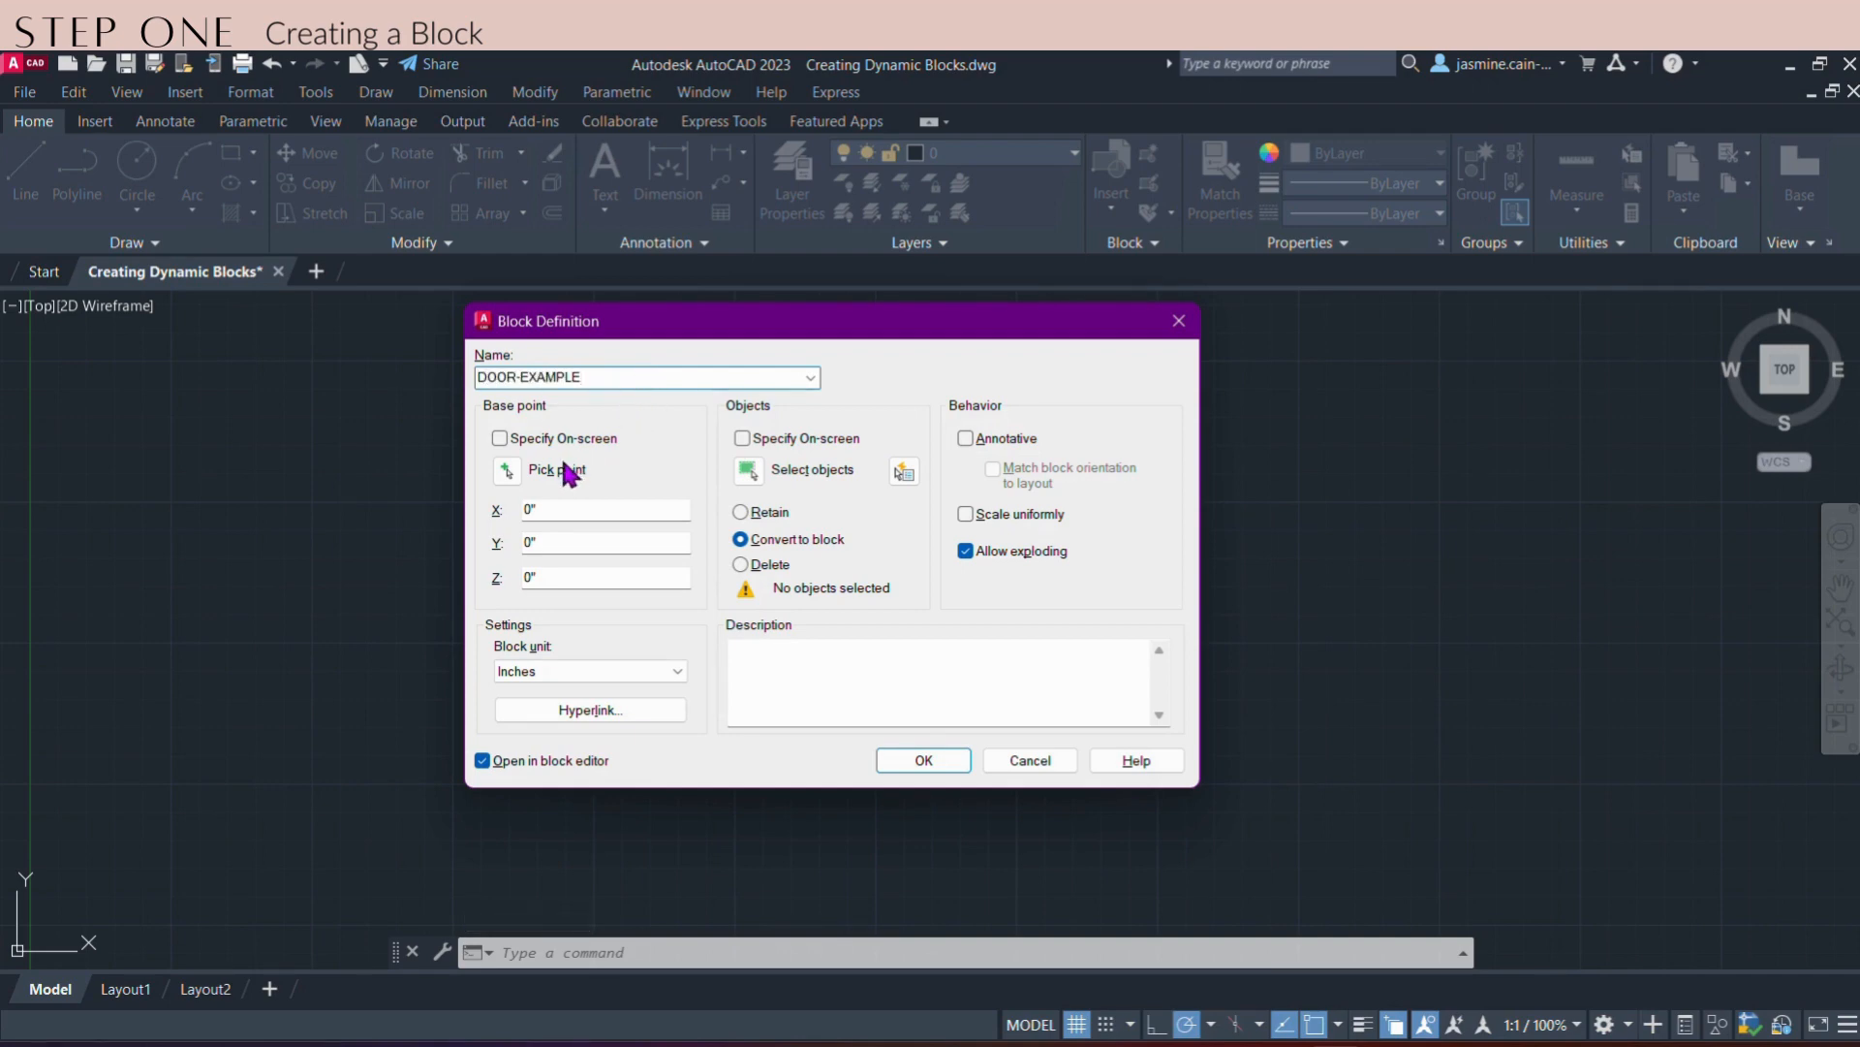
pyautogui.click(506, 472)
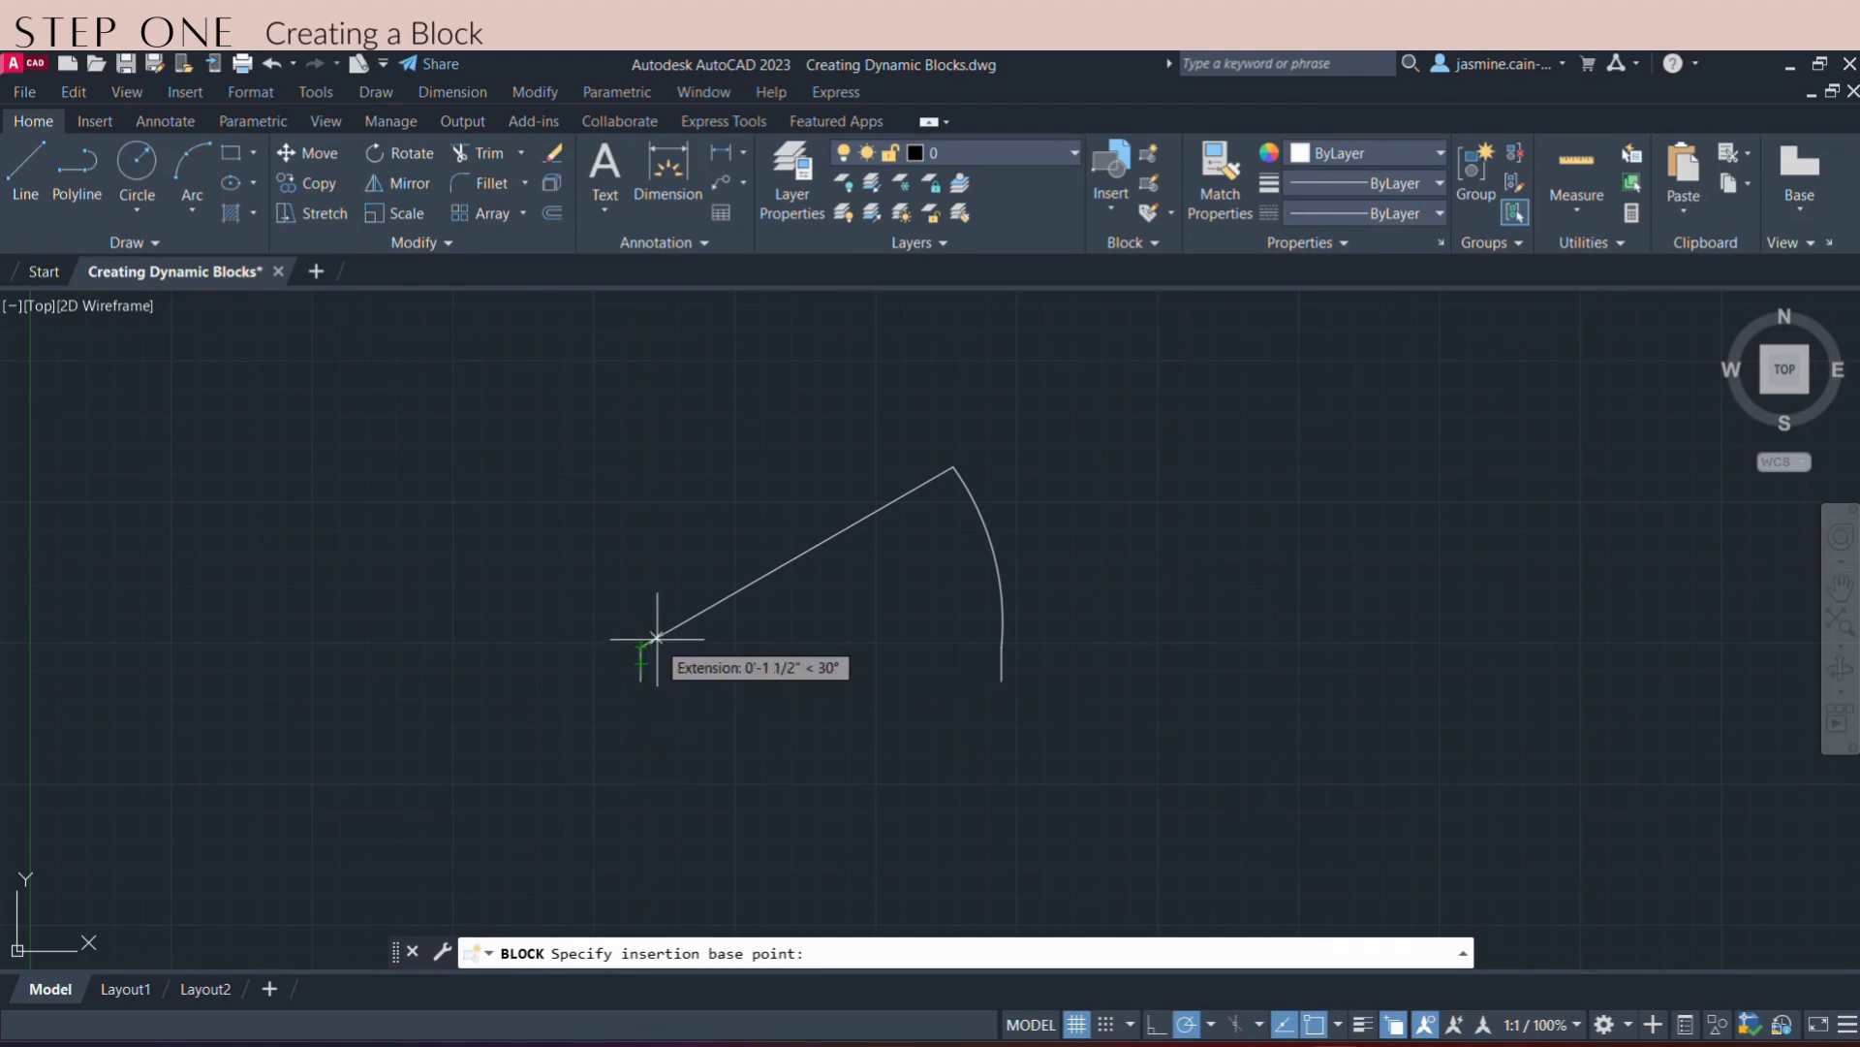
pyautogui.click(656, 638)
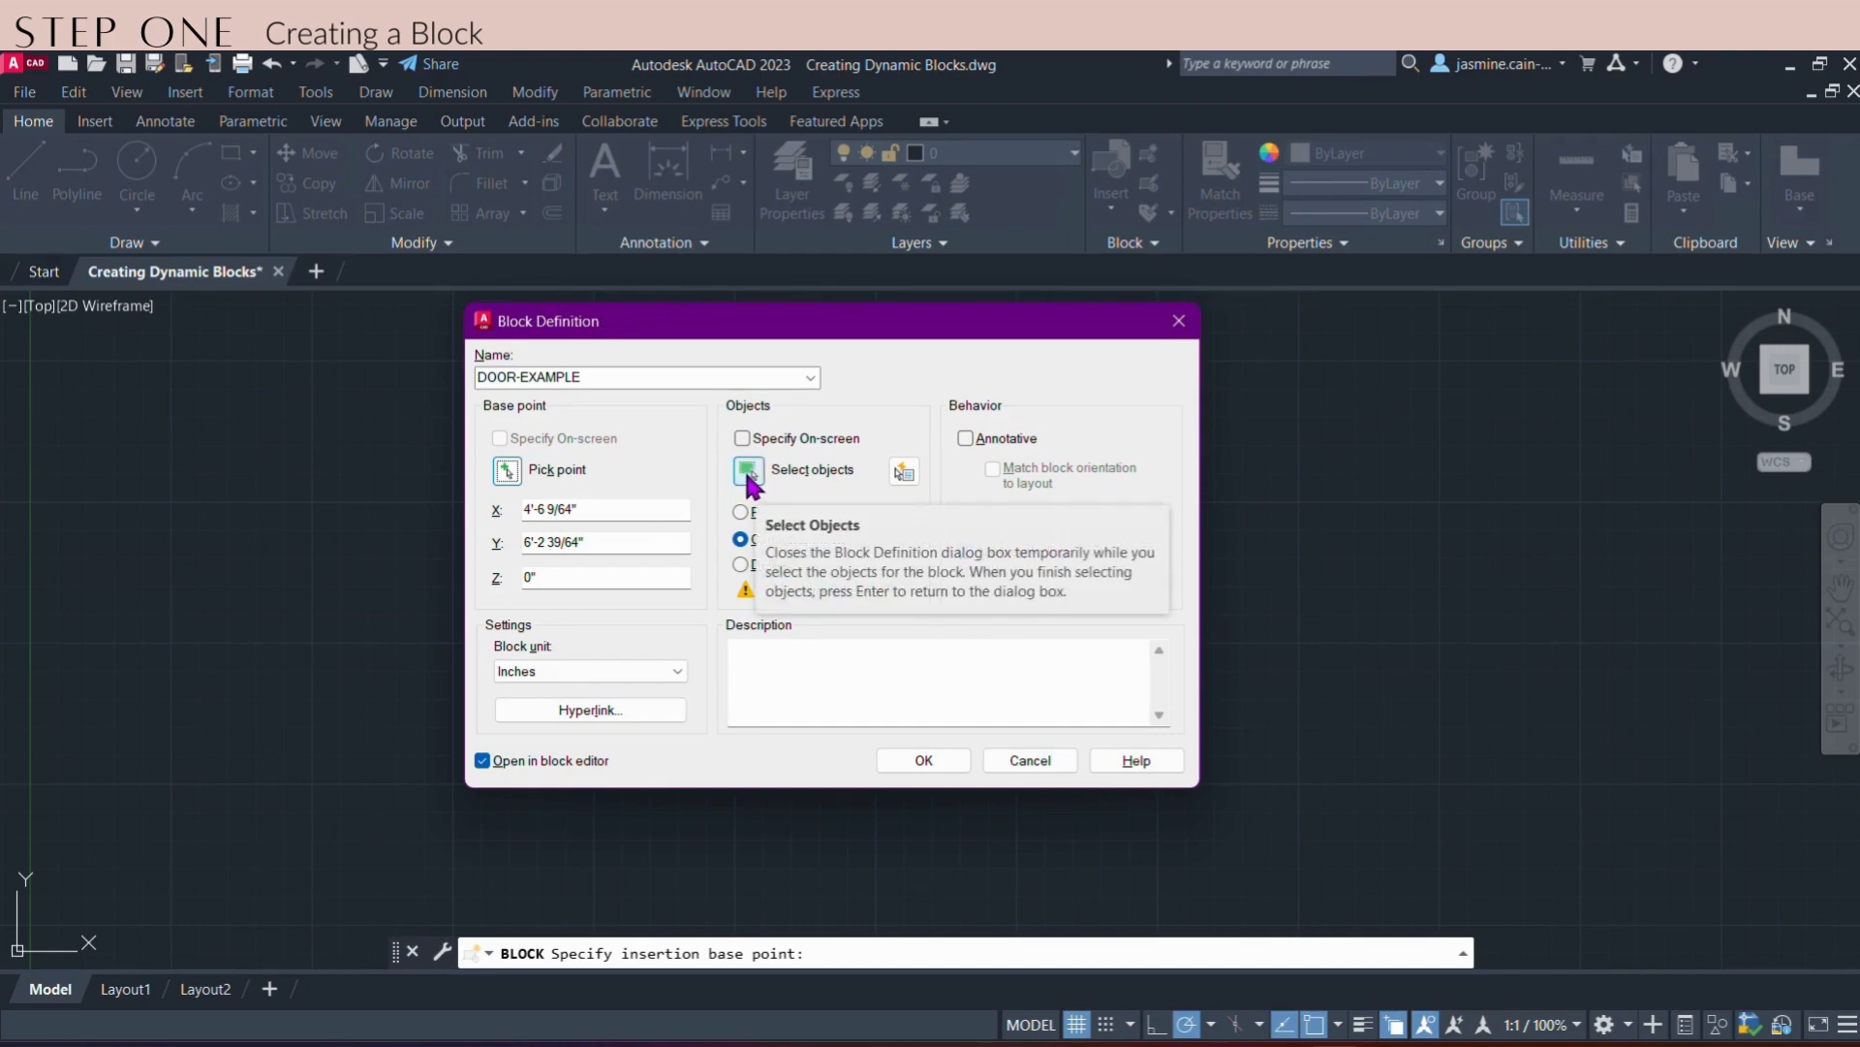
# - Select the leaf, arc and both jamb lines as the block's objects, then create the block and open it for editing
pyautogui.click(749, 473)
pyautogui.click(1132, 756)
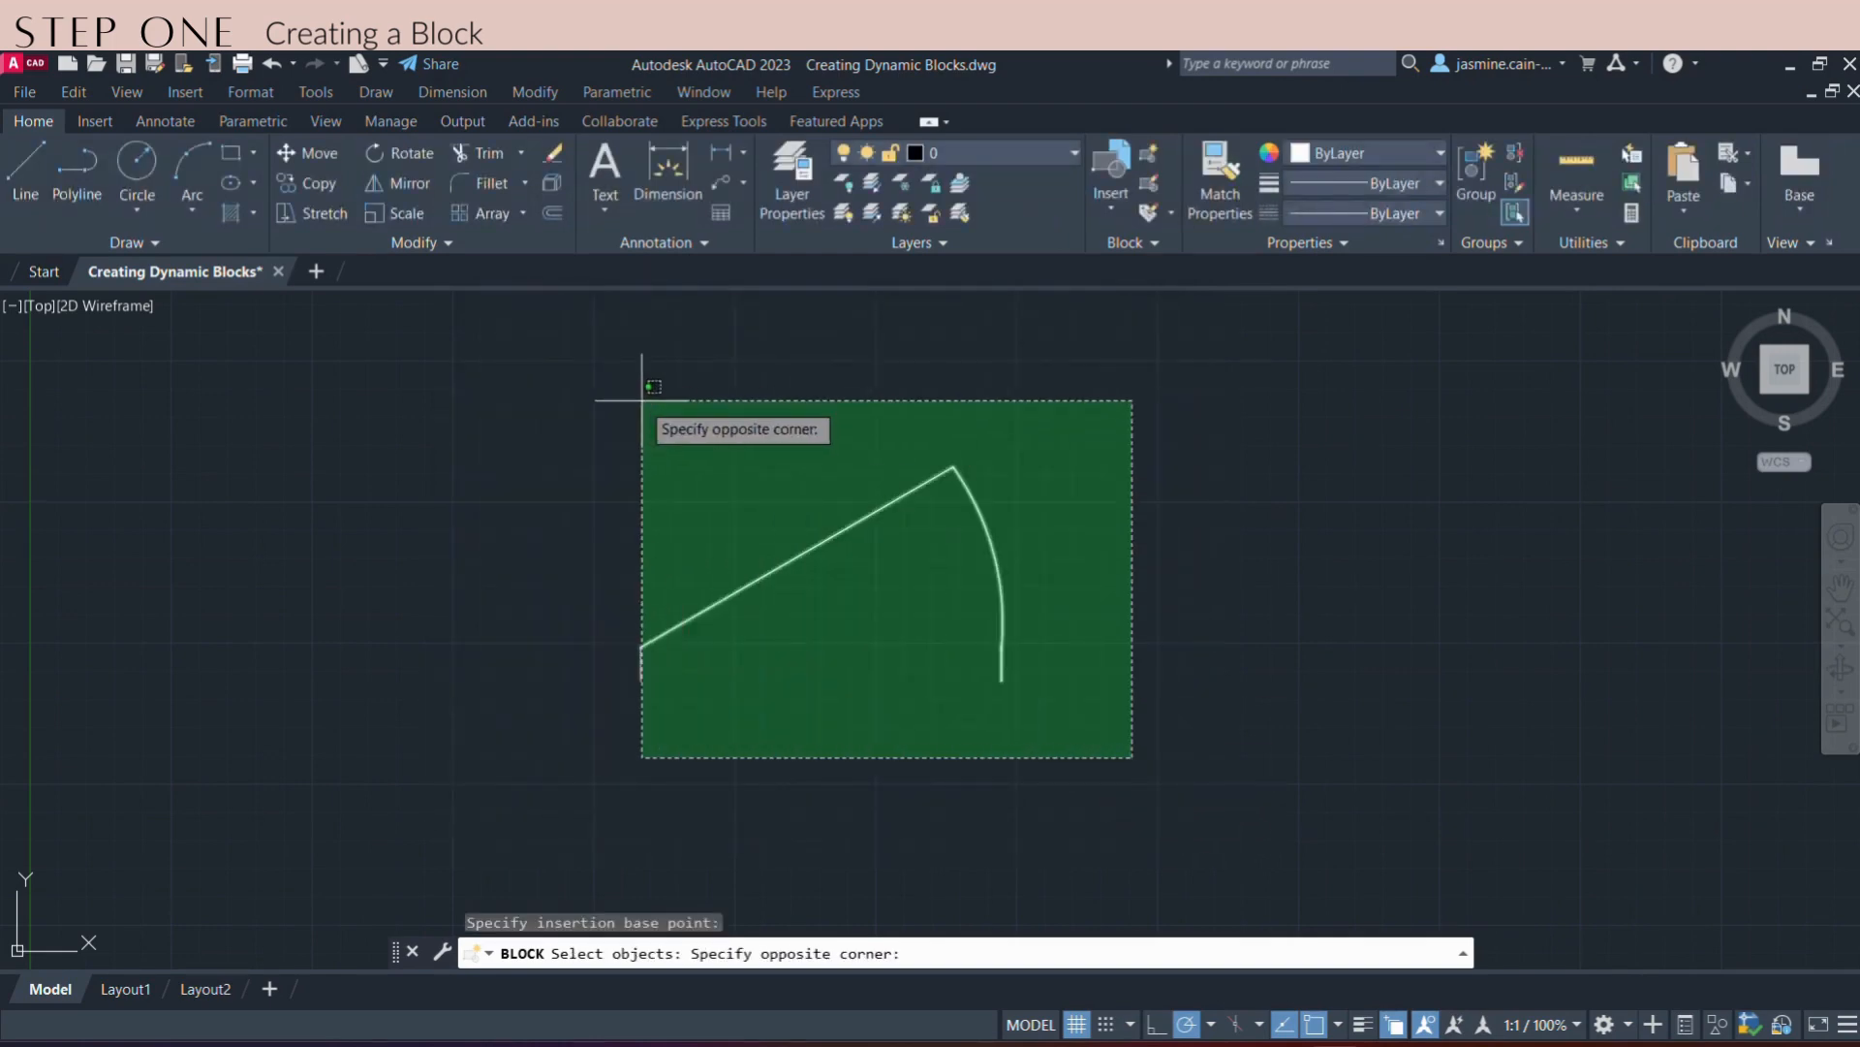
pyautogui.click(641, 399)
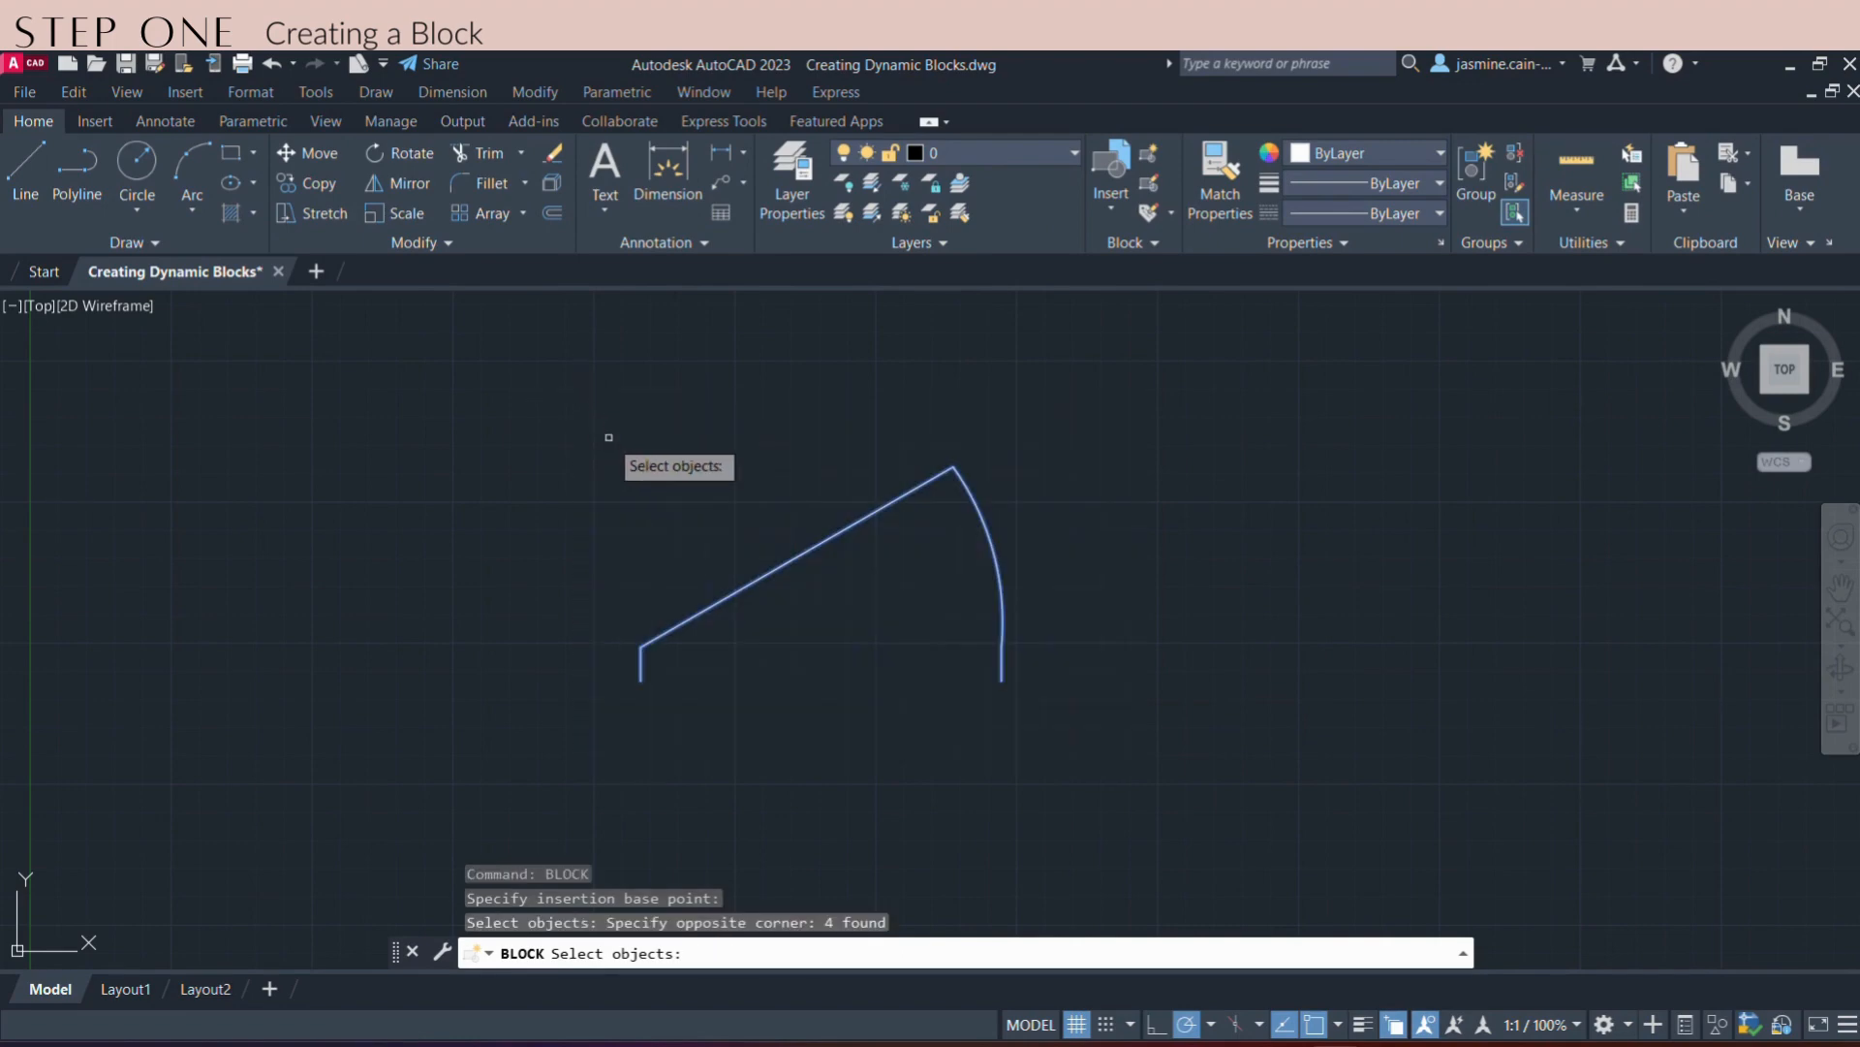
pyautogui.press('Return')
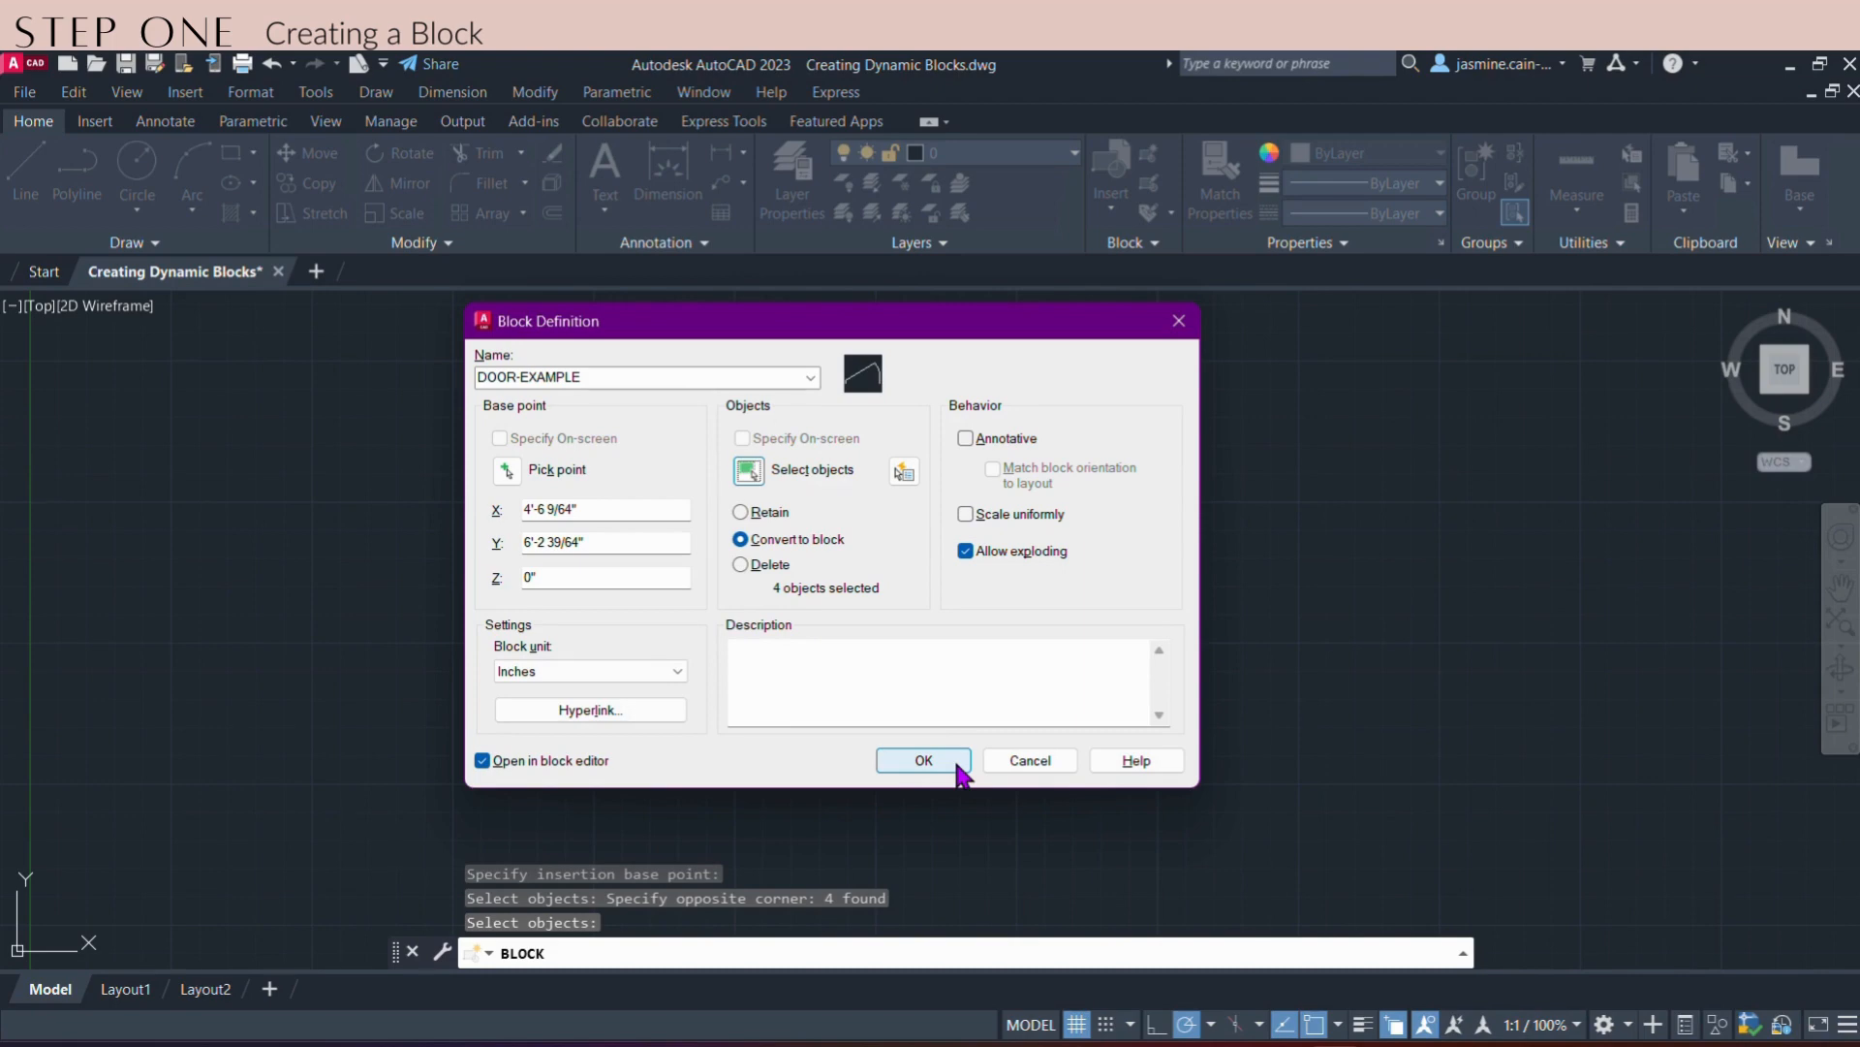
pyautogui.click(922, 760)
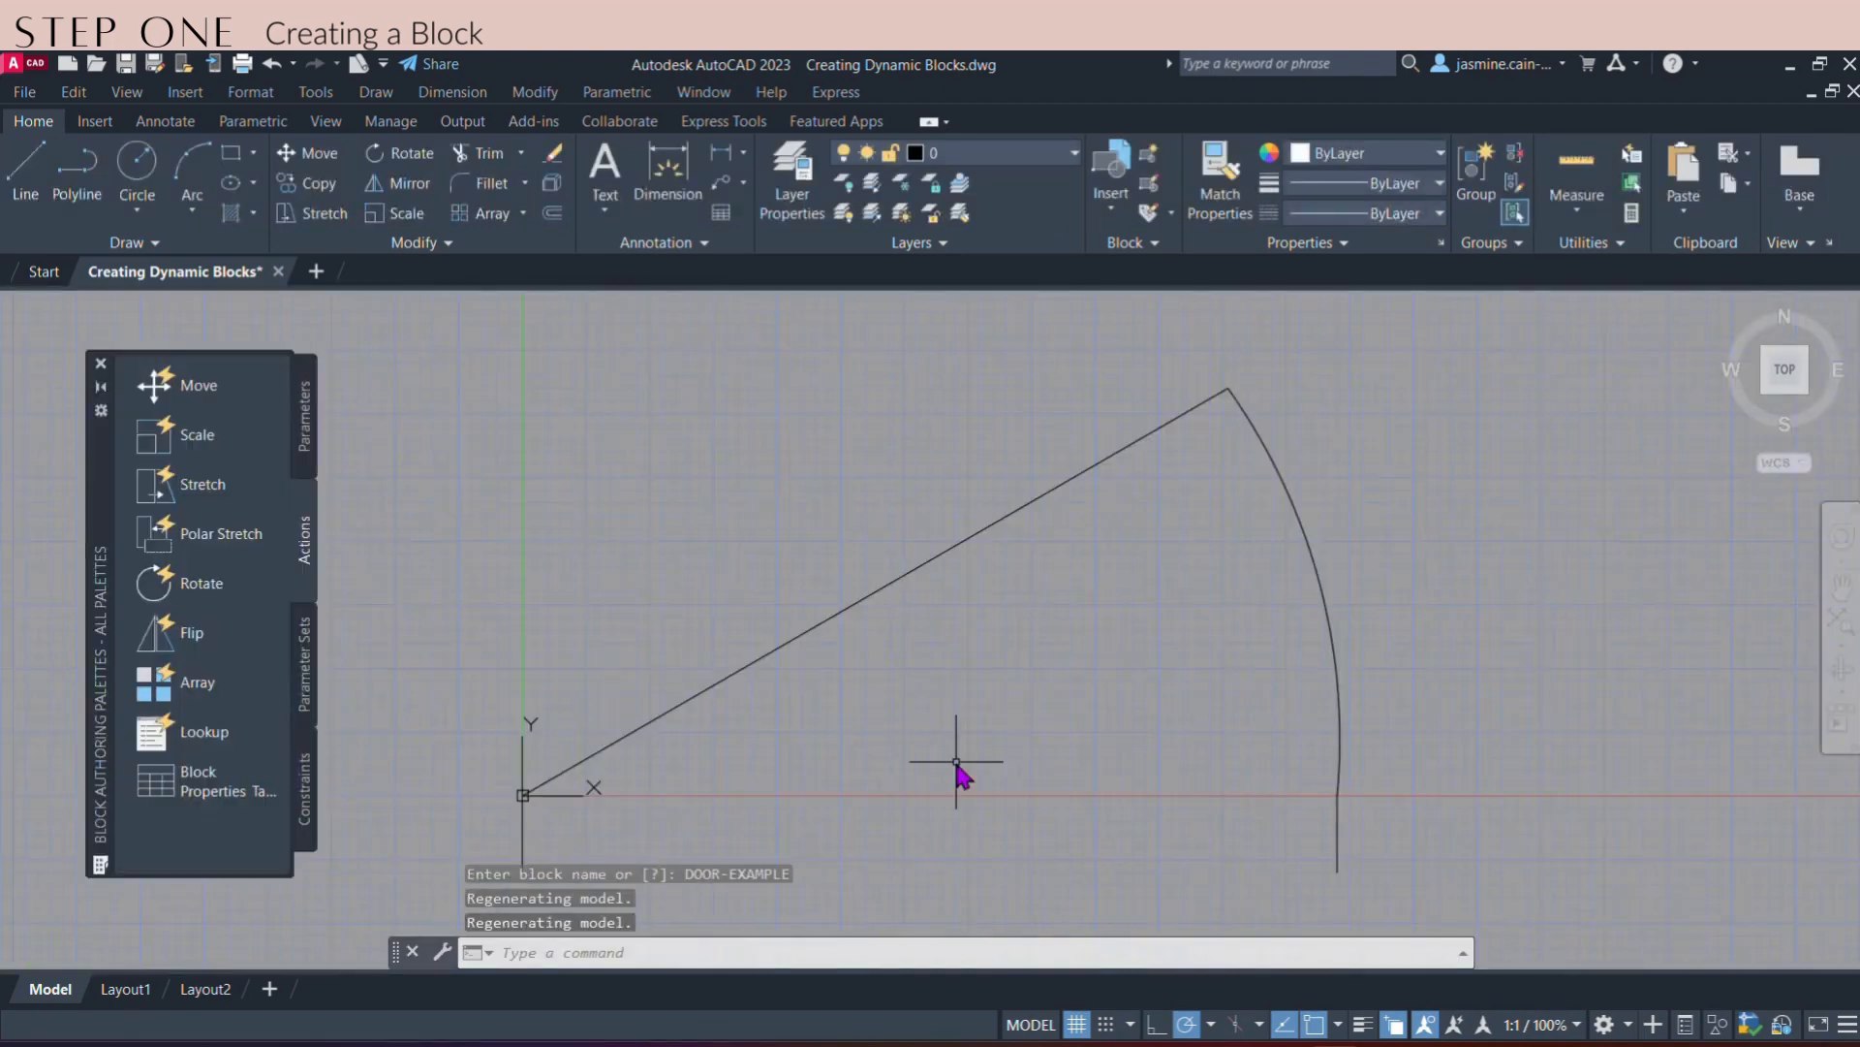
# - Review the constraint, parameter set, action and parameter tools available for authoring the door block
pyautogui.scroll(-2, 1092, 685)
pyautogui.moveTo(1092, 685); pyautogui.dragTo(959, 609, button='middle')
pyautogui.scroll(2, 905, 611)
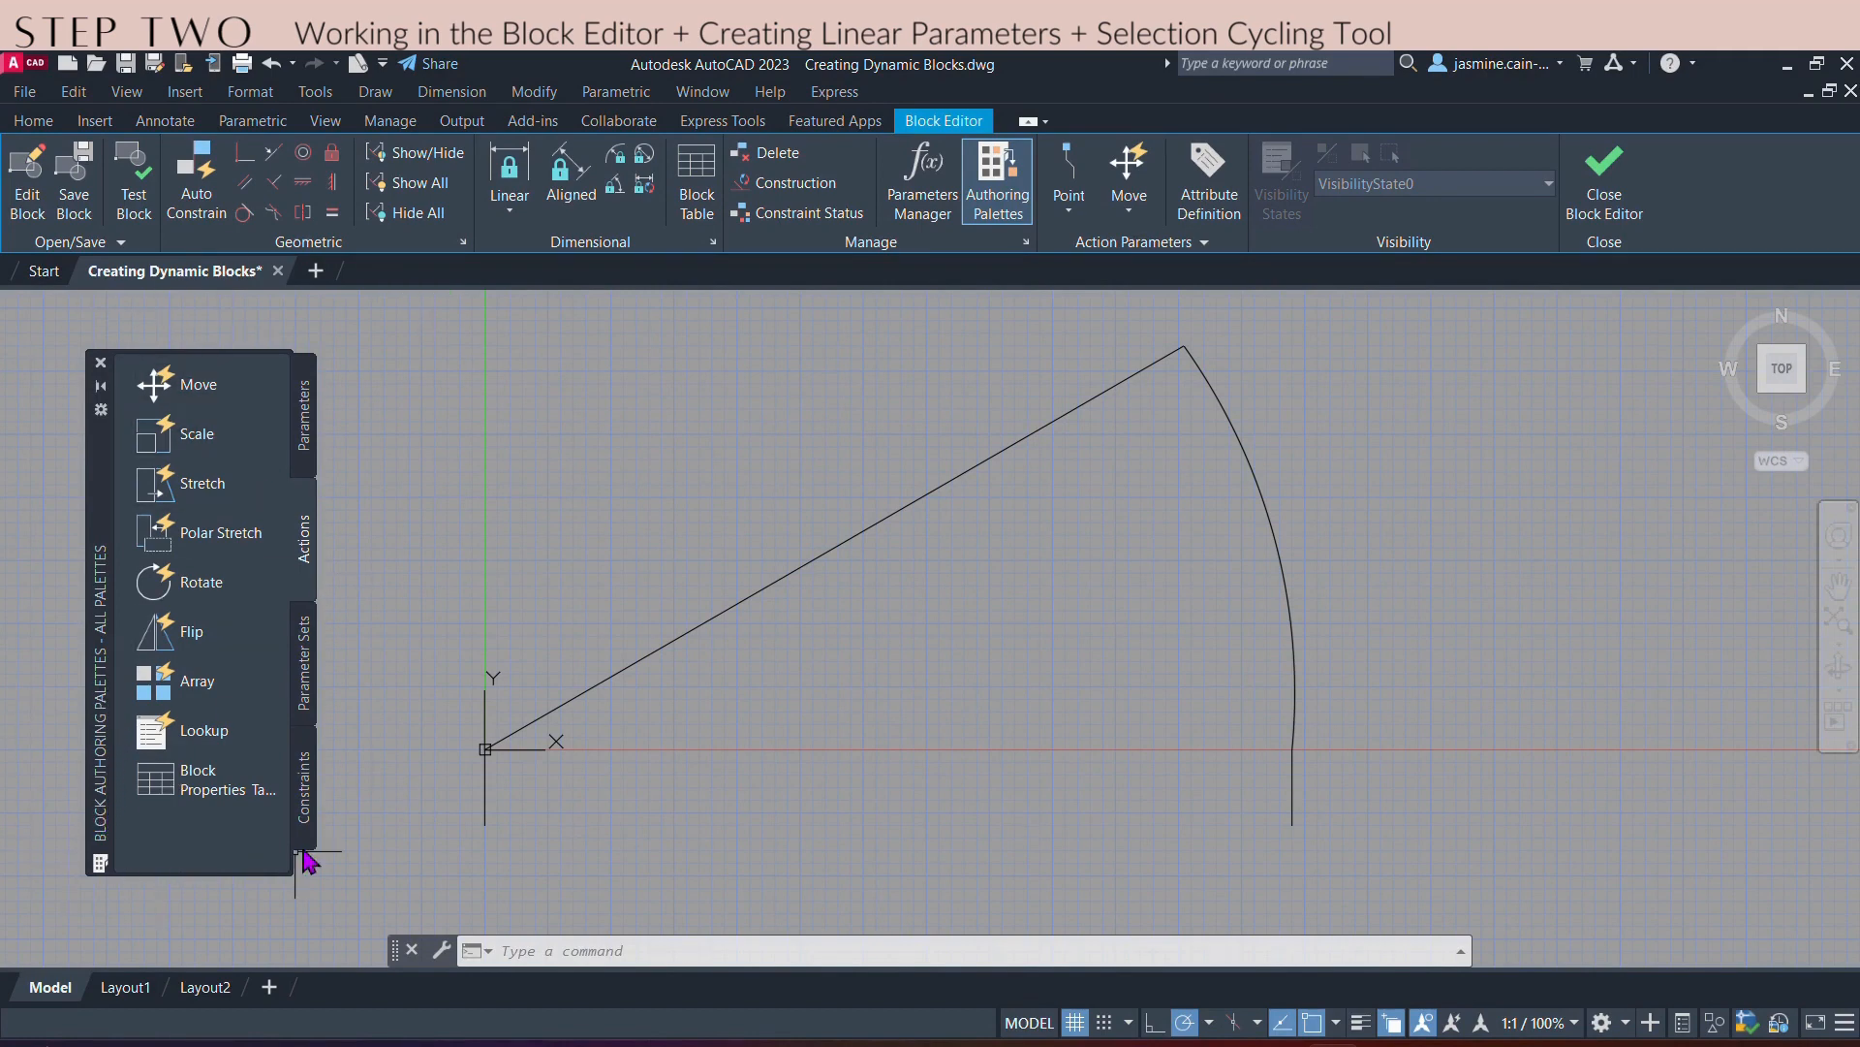
pyautogui.click(306, 789)
pyautogui.click(316, 687)
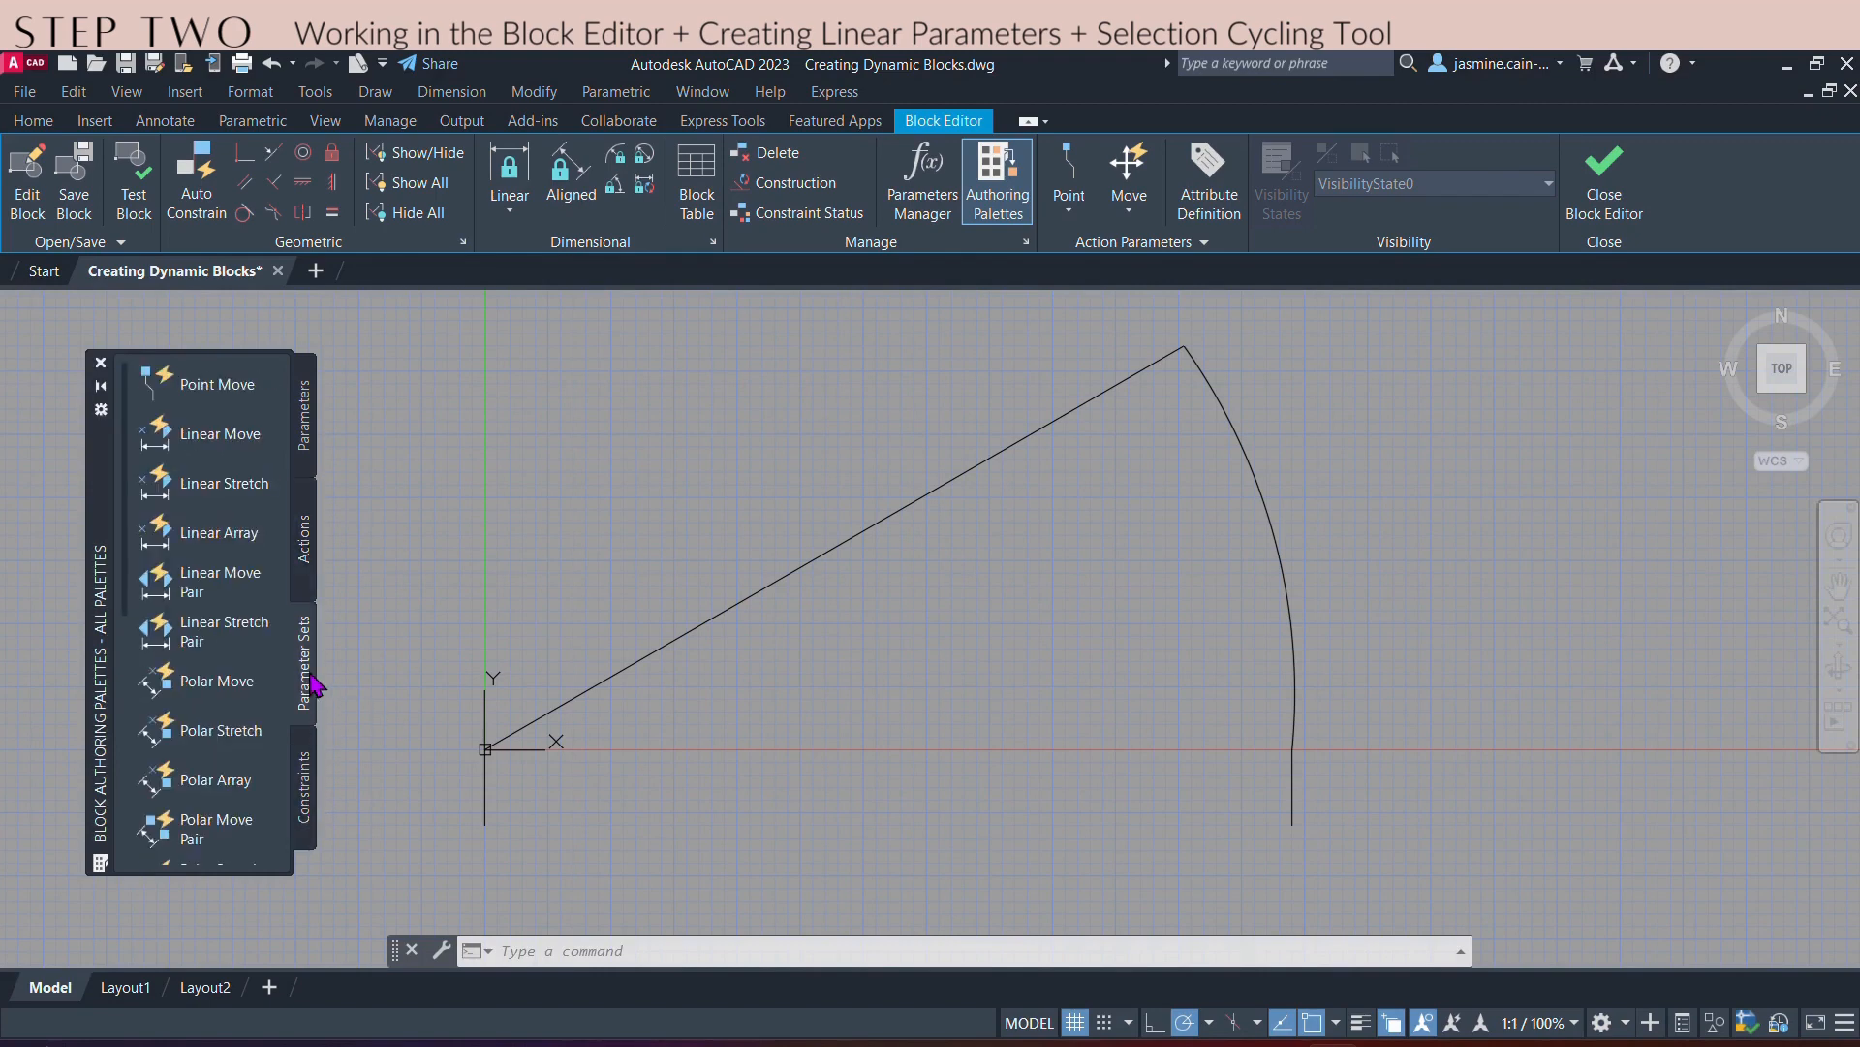
pyautogui.click(306, 547)
pyautogui.click(302, 426)
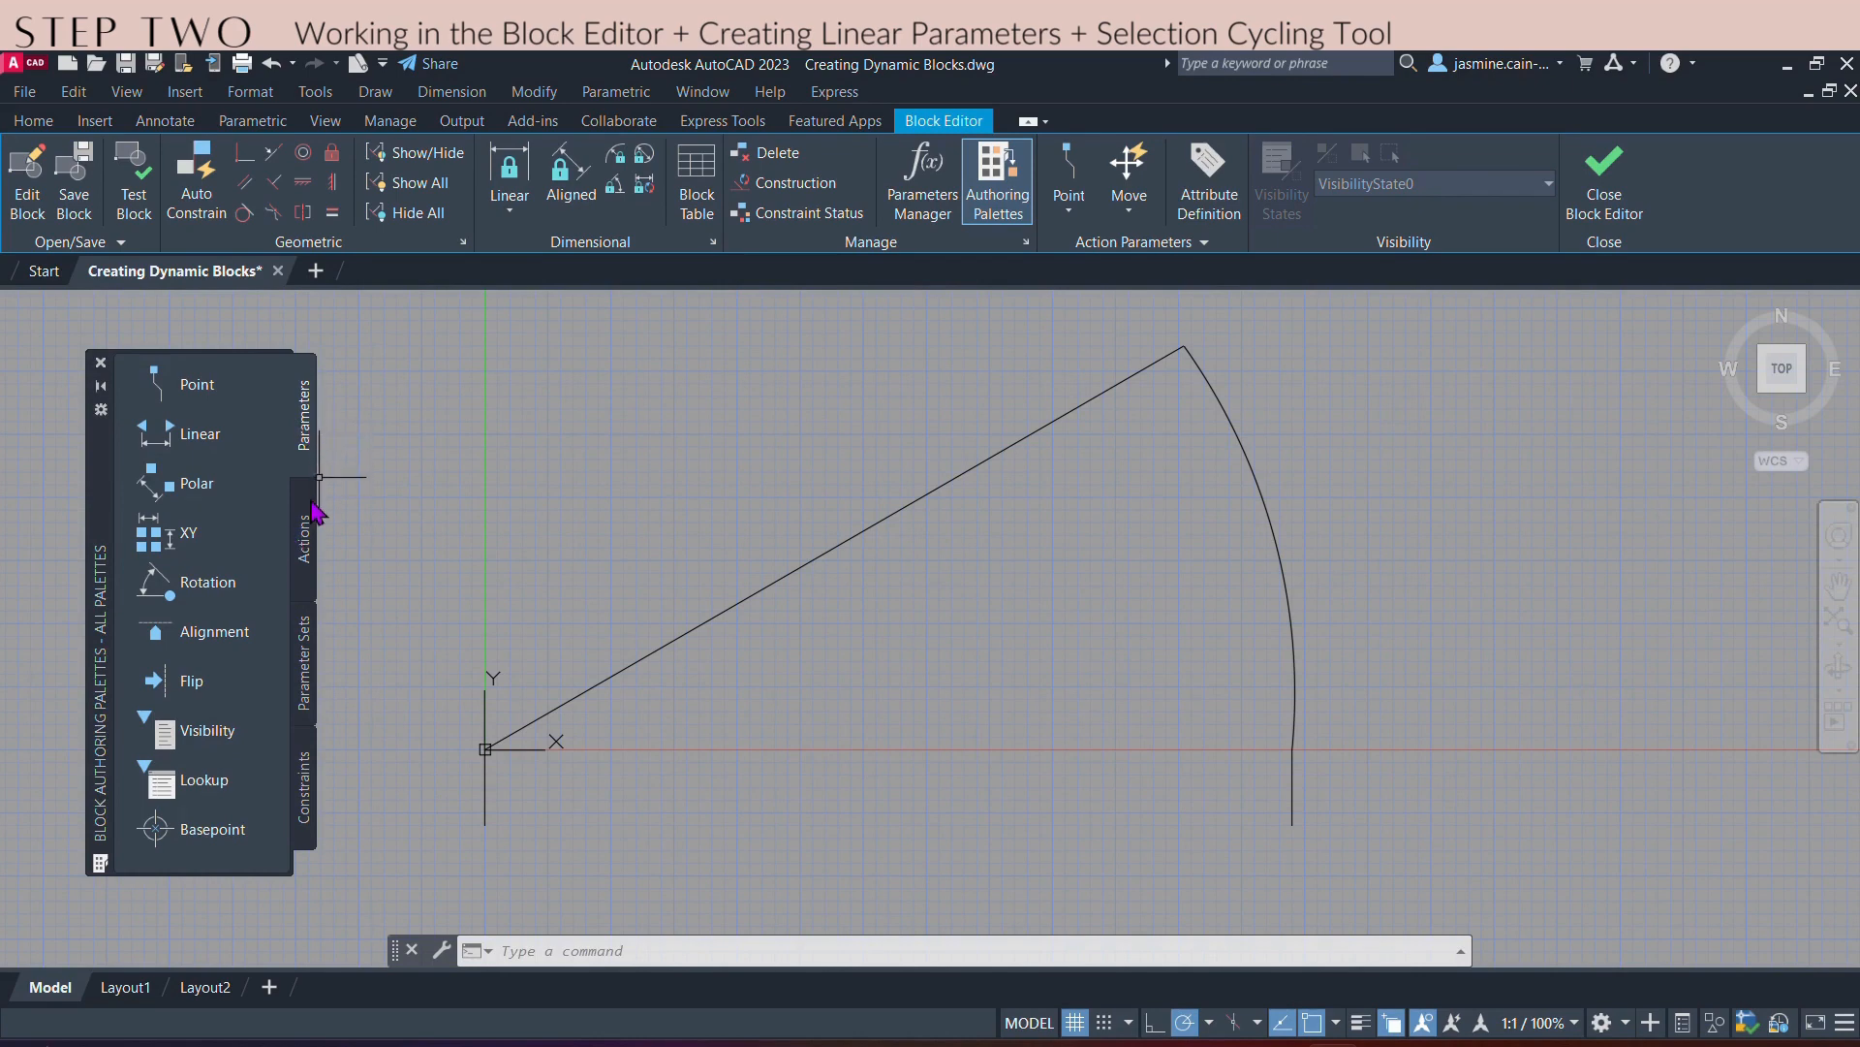
pyautogui.scroll(-3, 520, 598)
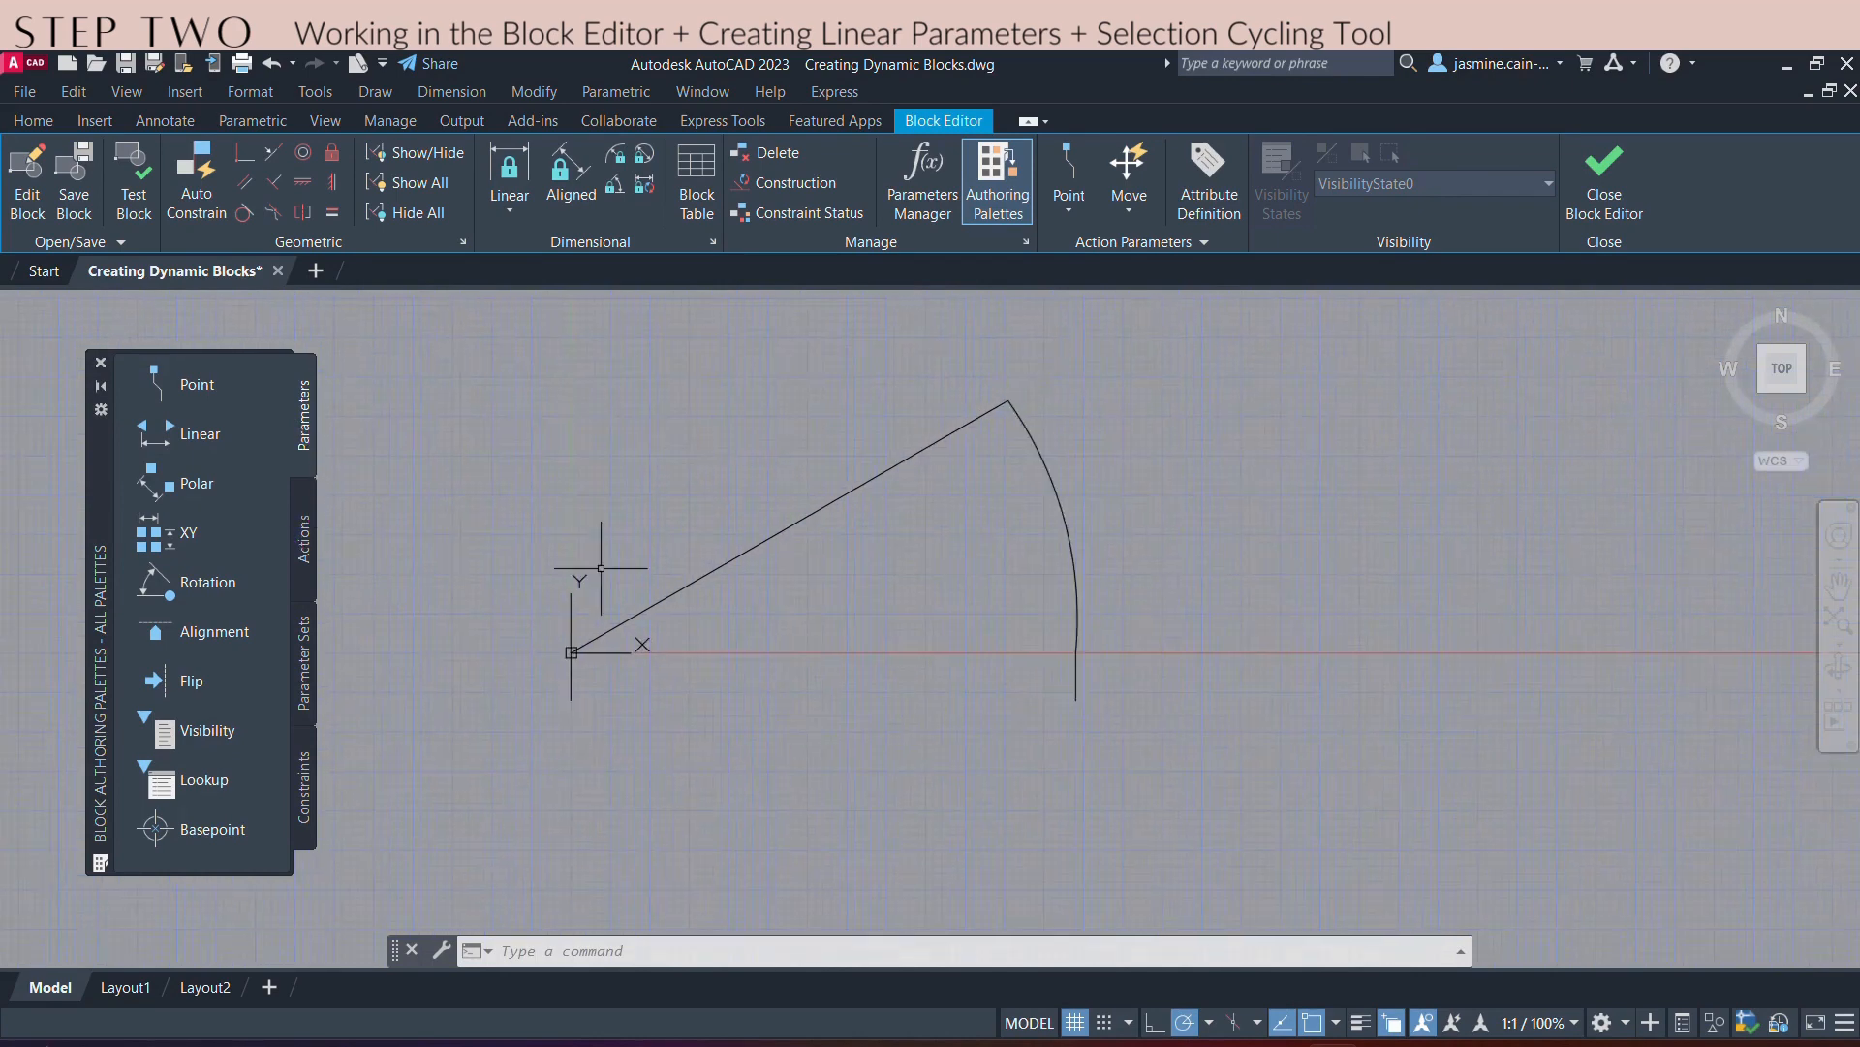
pyautogui.moveTo(732, 669); pyautogui.dragTo(693, 653, button='middle')
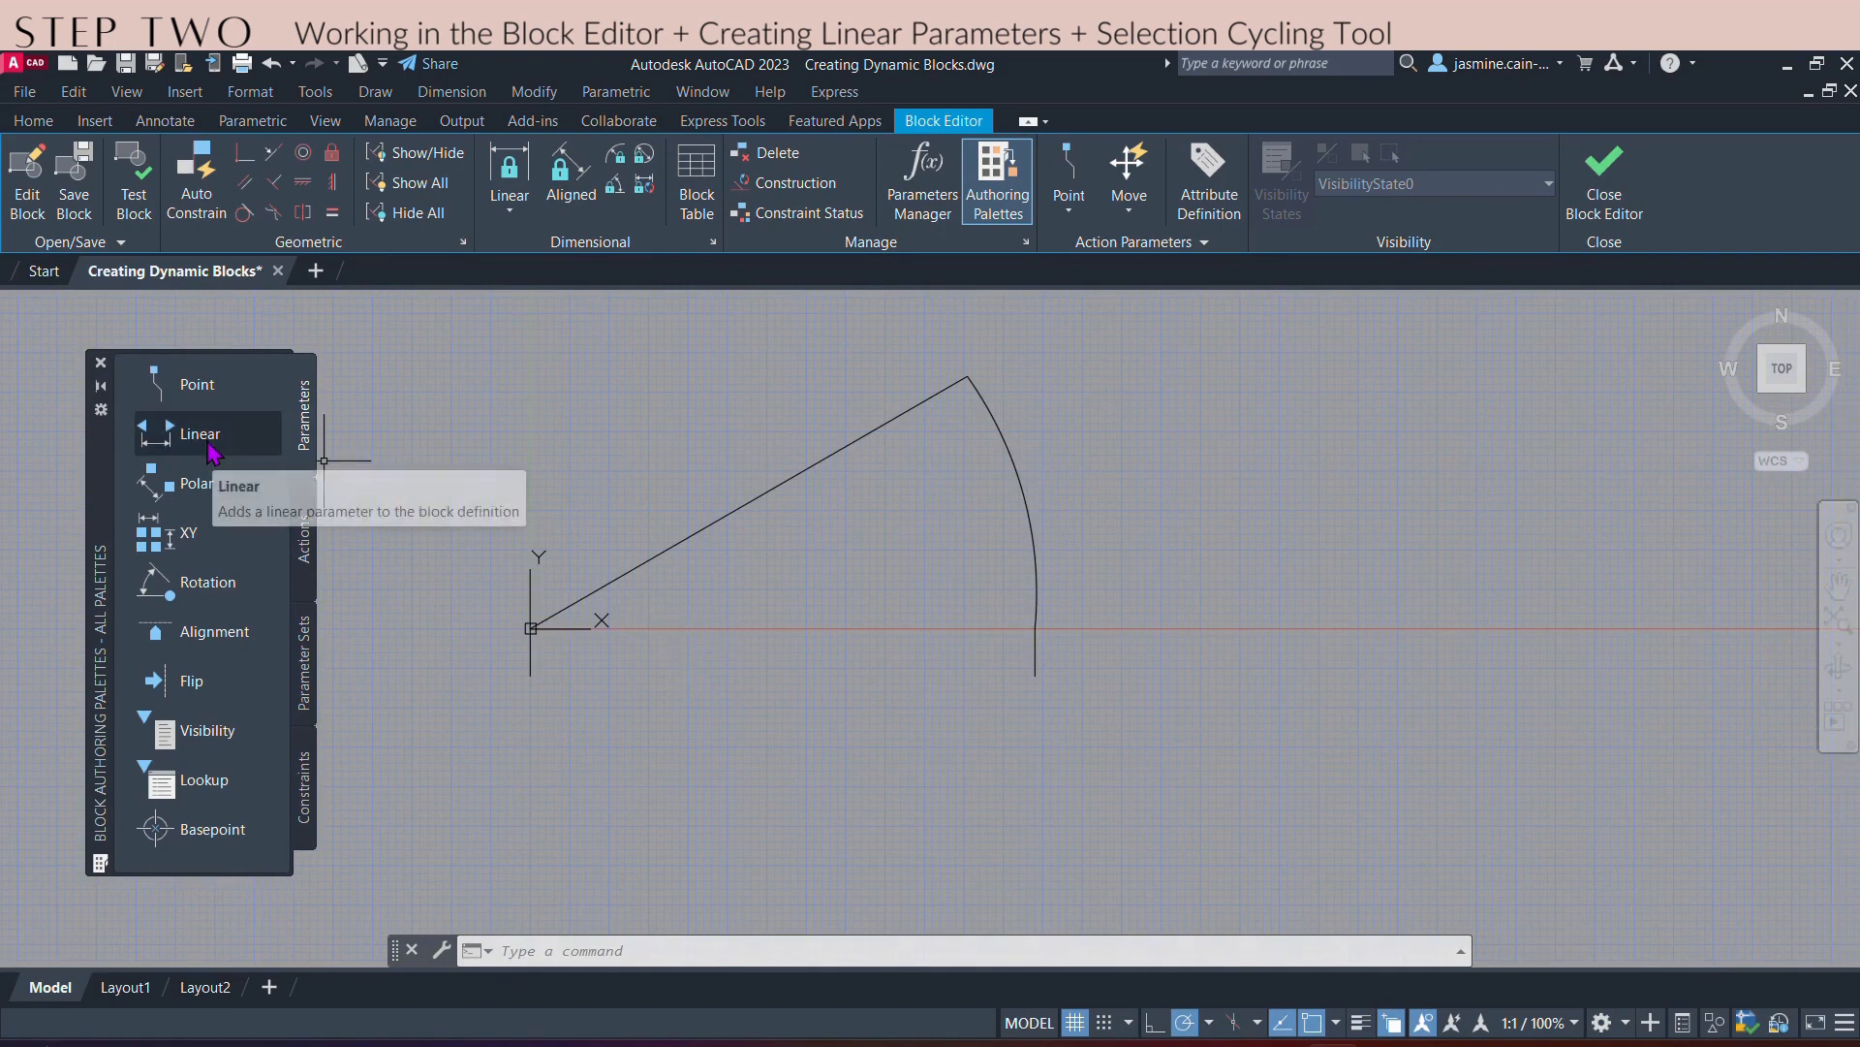
pyautogui.click(197, 482)
pyautogui.moveTo(785, 665); pyautogui.dragTo(792, 678, button='middle')
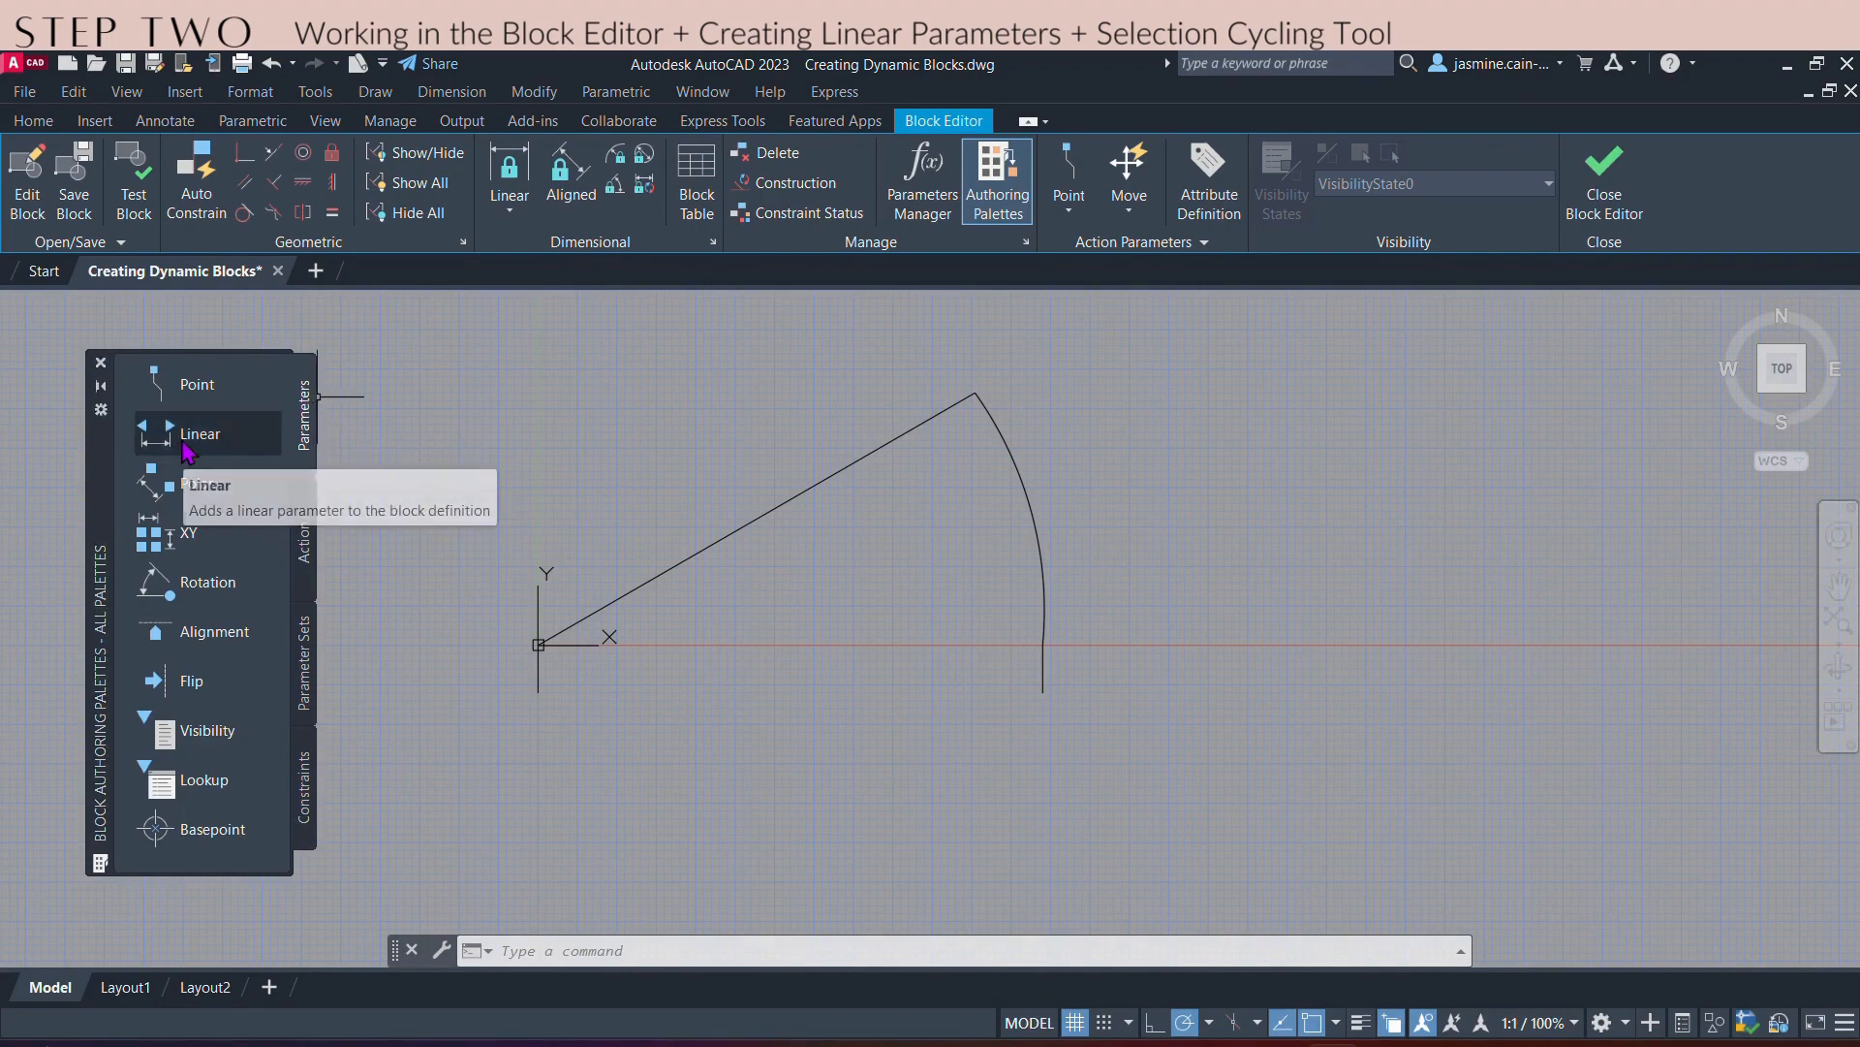
# - Add a linear parameter along the left jamb, from the hinge corner to the jamb's lower endpoint, with its label left of the door
pyautogui.click(187, 451)
pyautogui.moveTo(456, 688)
pyautogui.mouseDown(button='middle')
pyautogui.moveTo(582, 644)
pyautogui.moveTo(582, 665)
pyautogui.mouseUp(button='middle')
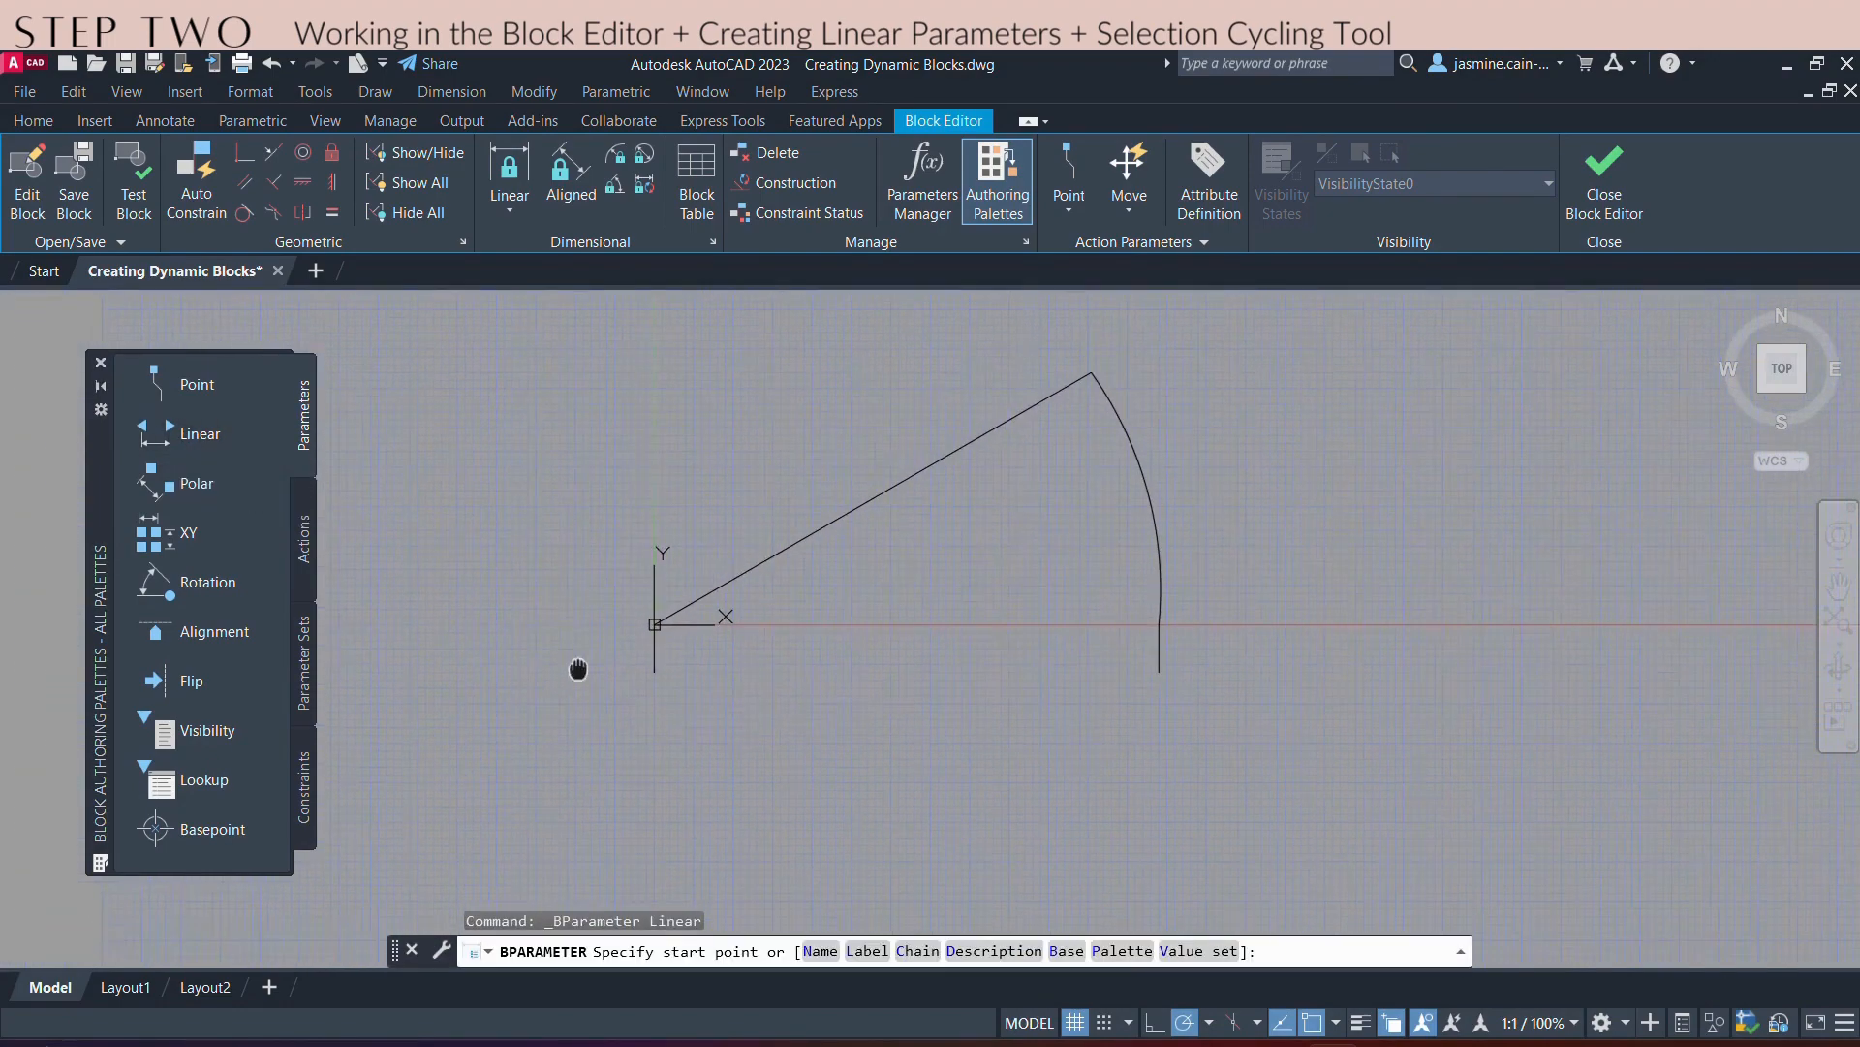
pyautogui.scroll(2, 740, 659)
pyautogui.scroll(-2, 741, 634)
pyautogui.moveTo(741, 637)
pyautogui.mouseDown(button='middle')
pyautogui.moveTo(810, 660)
pyautogui.moveTo(757, 638)
pyautogui.mouseUp(button='middle')
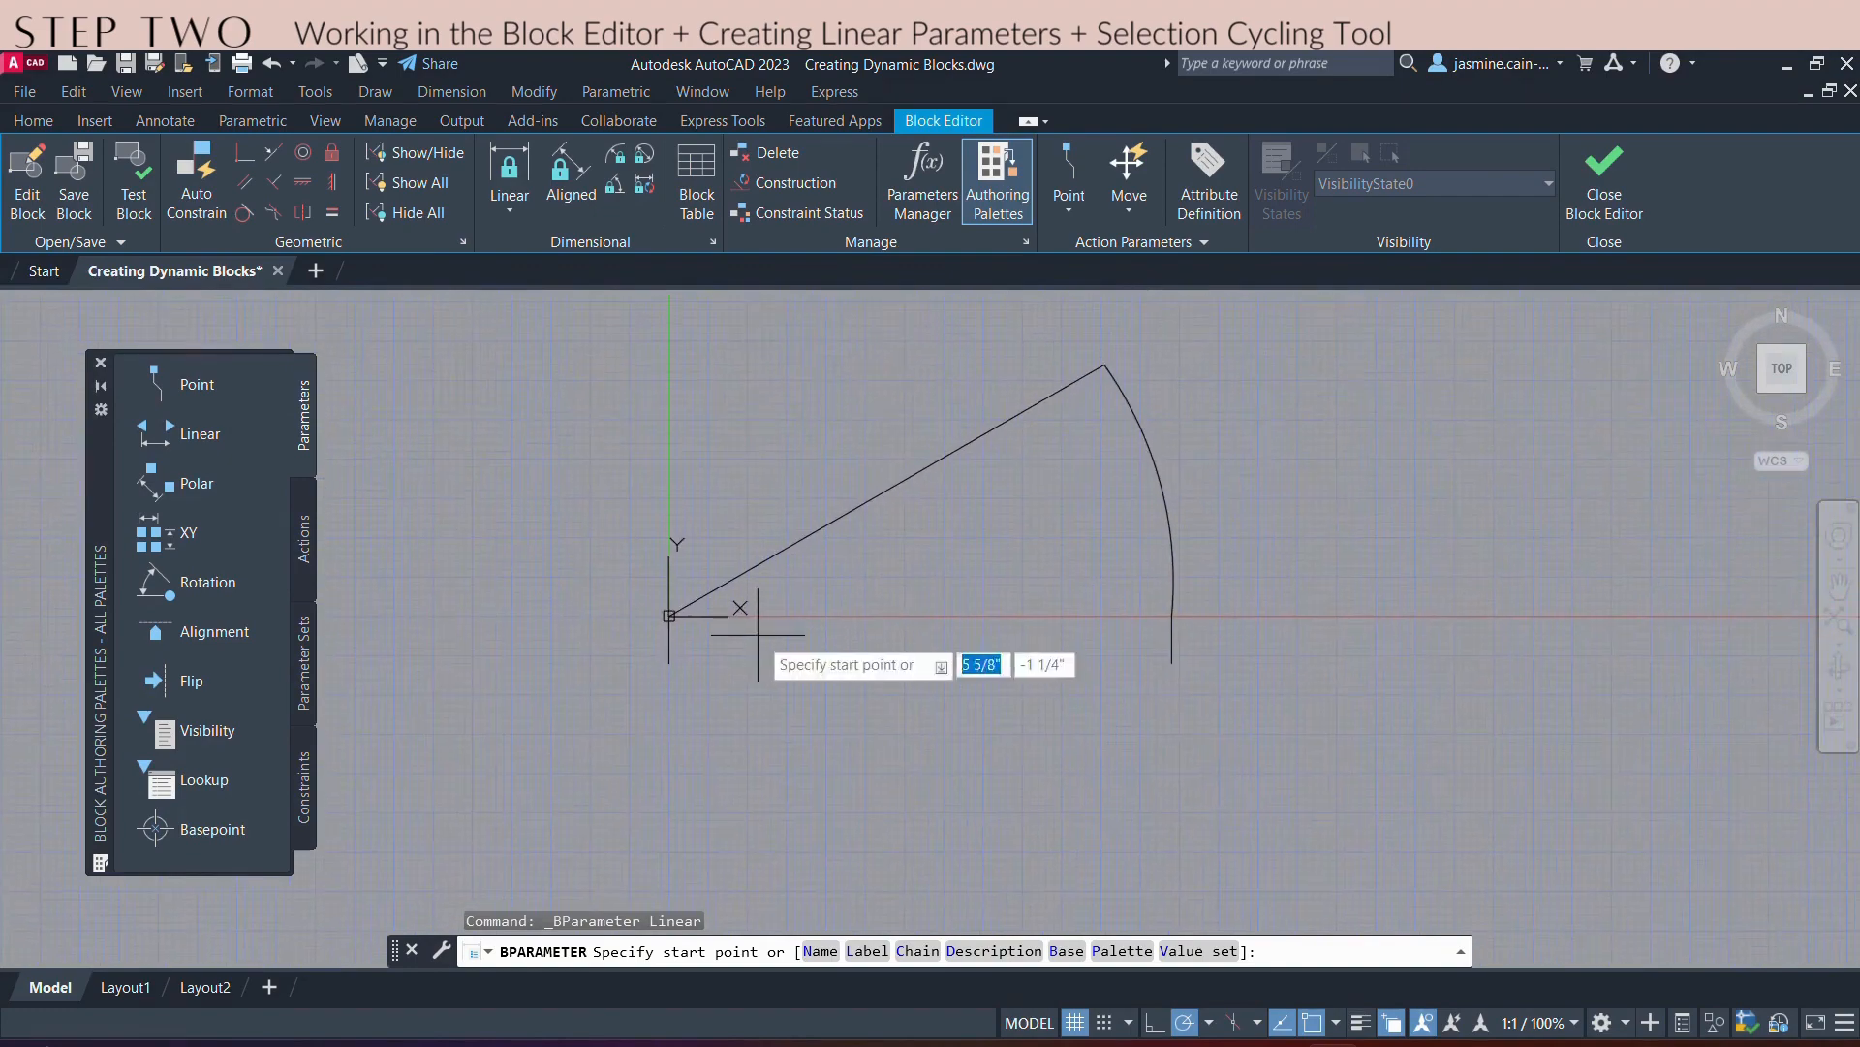
pyautogui.click(670, 615)
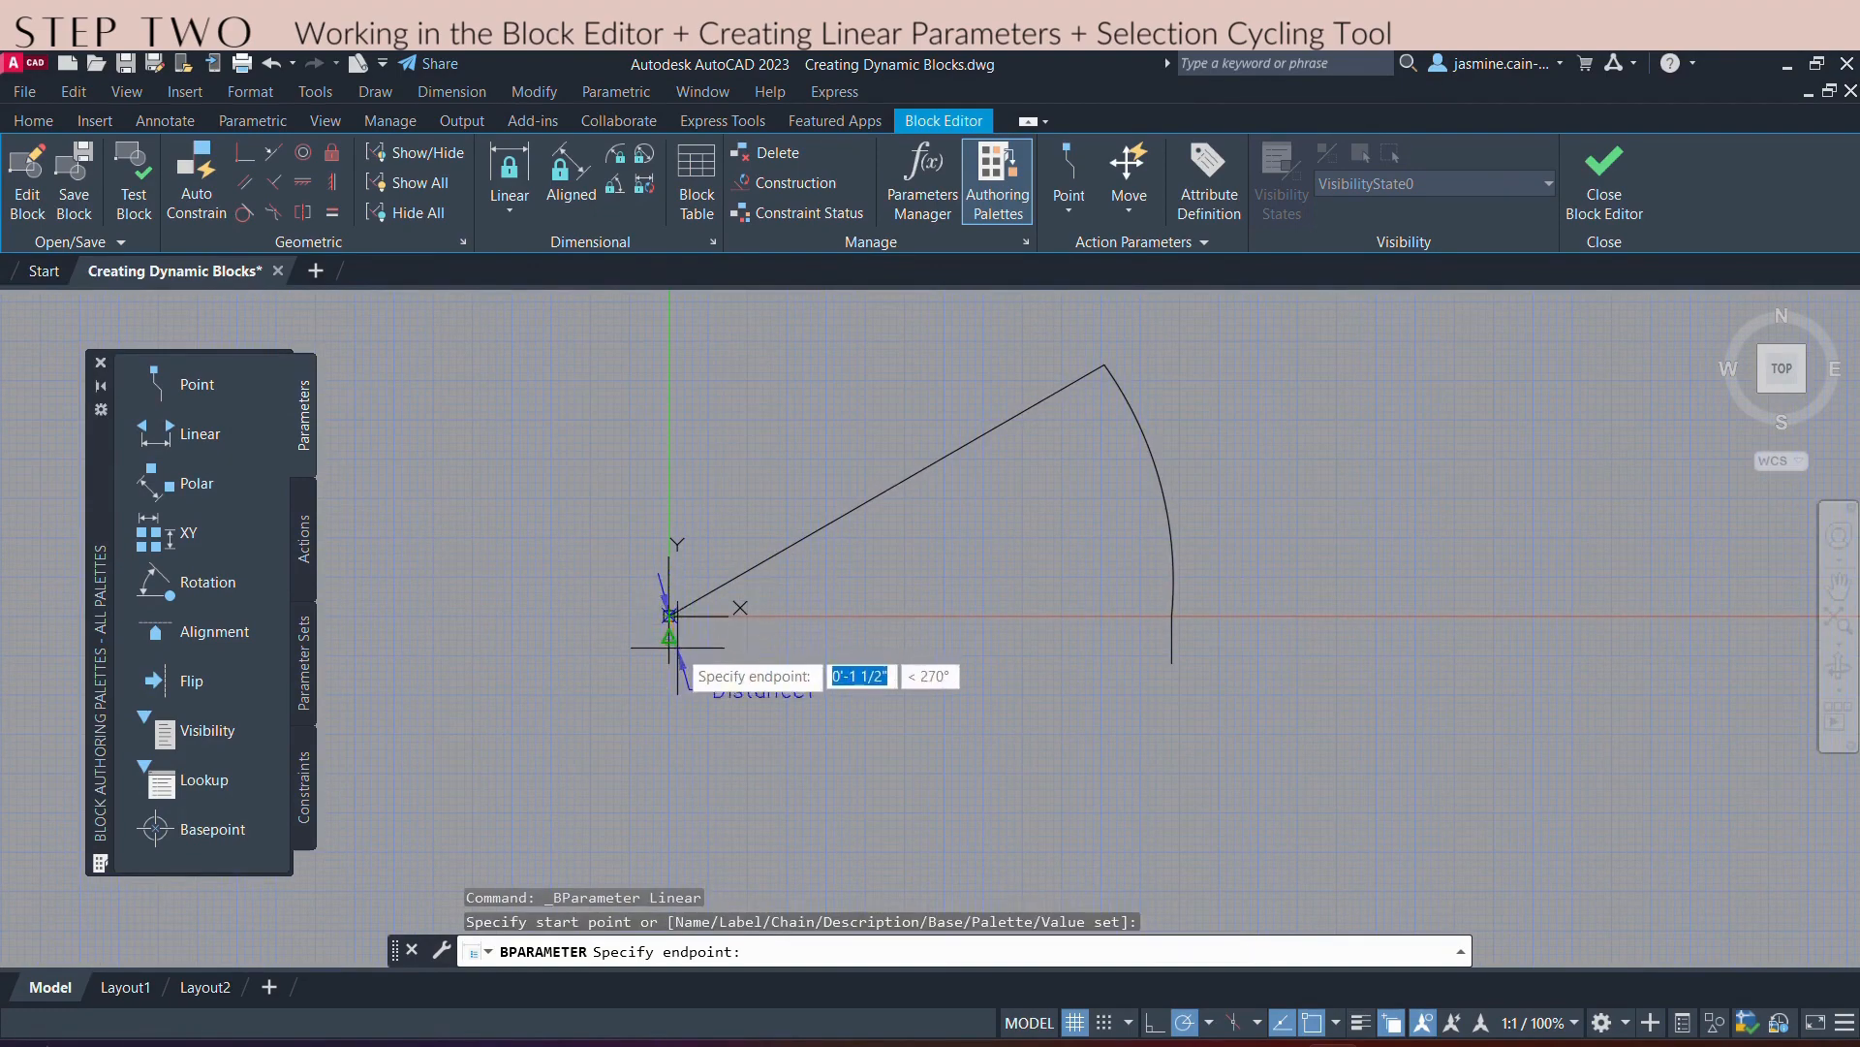
pyautogui.click(669, 663)
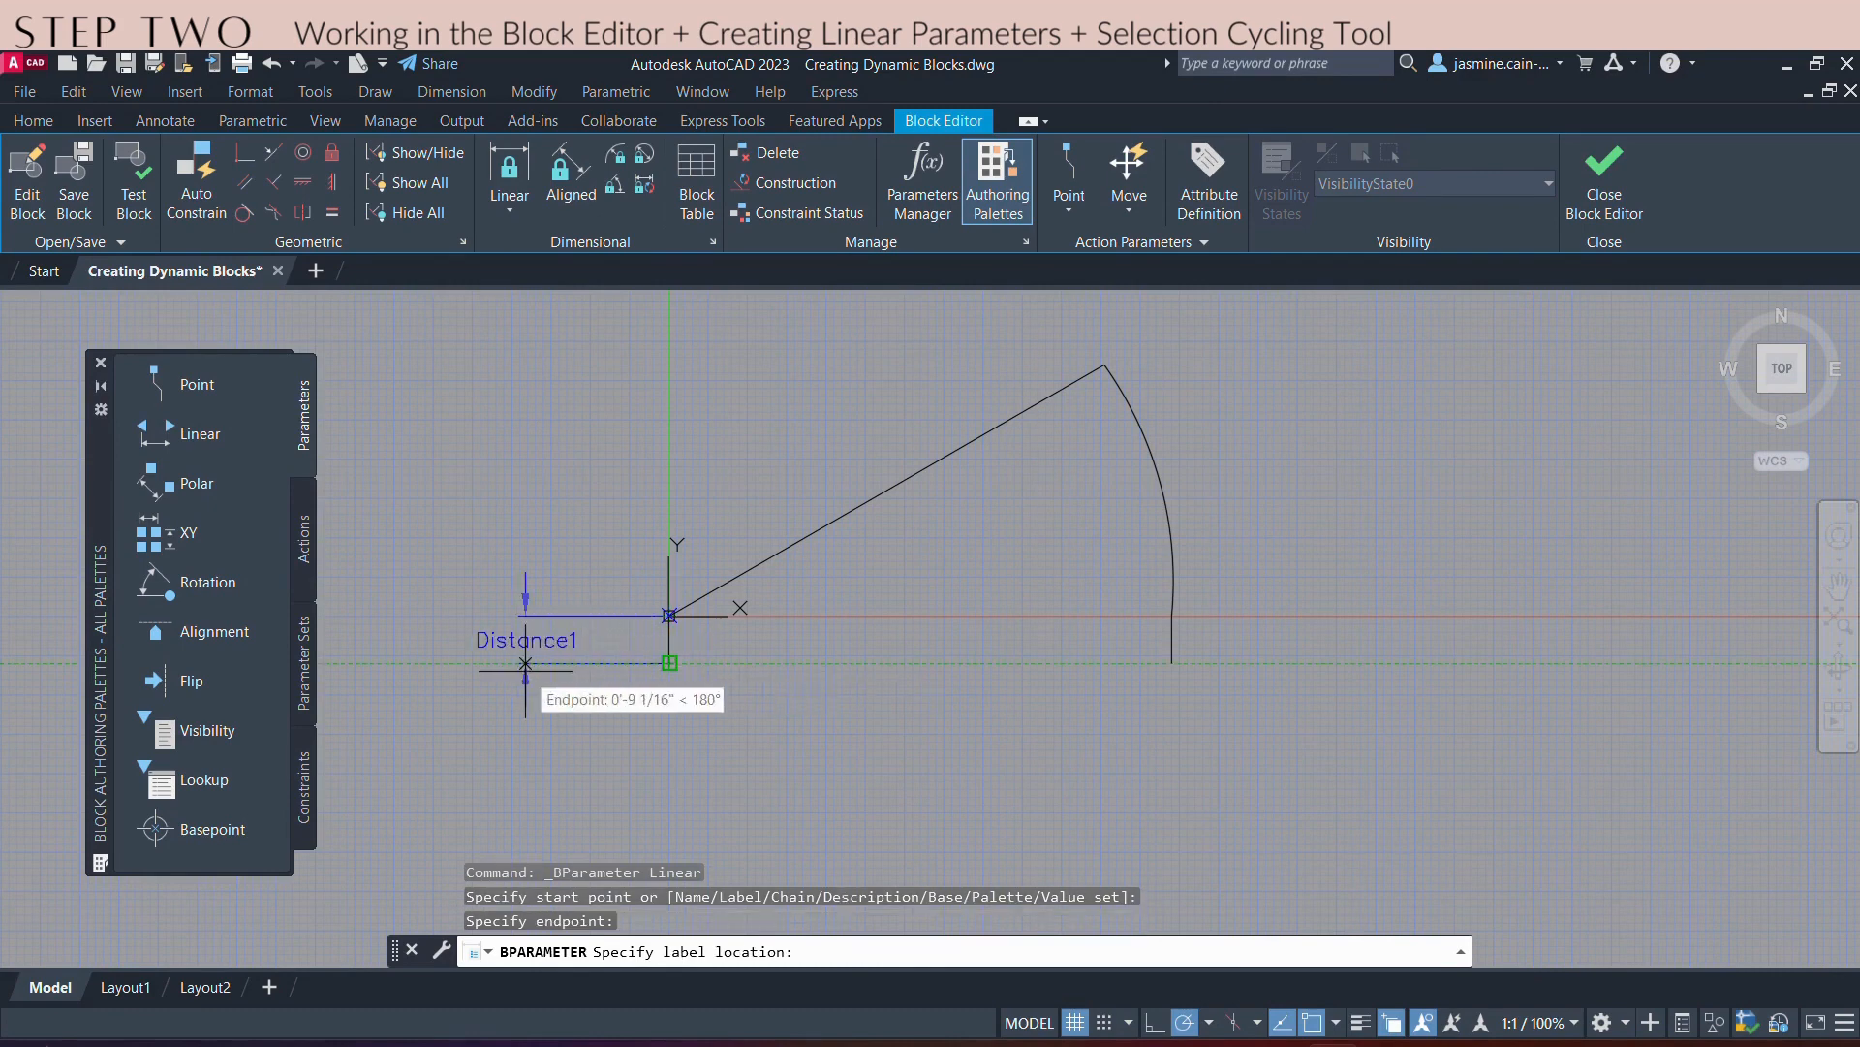
pyautogui.click(441, 677)
pyautogui.moveTo(908, 664)
pyautogui.mouseDown(button='middle')
pyautogui.moveTo(876, 656)
pyautogui.moveTo(878, 635)
pyautogui.mouseUp(button='middle')
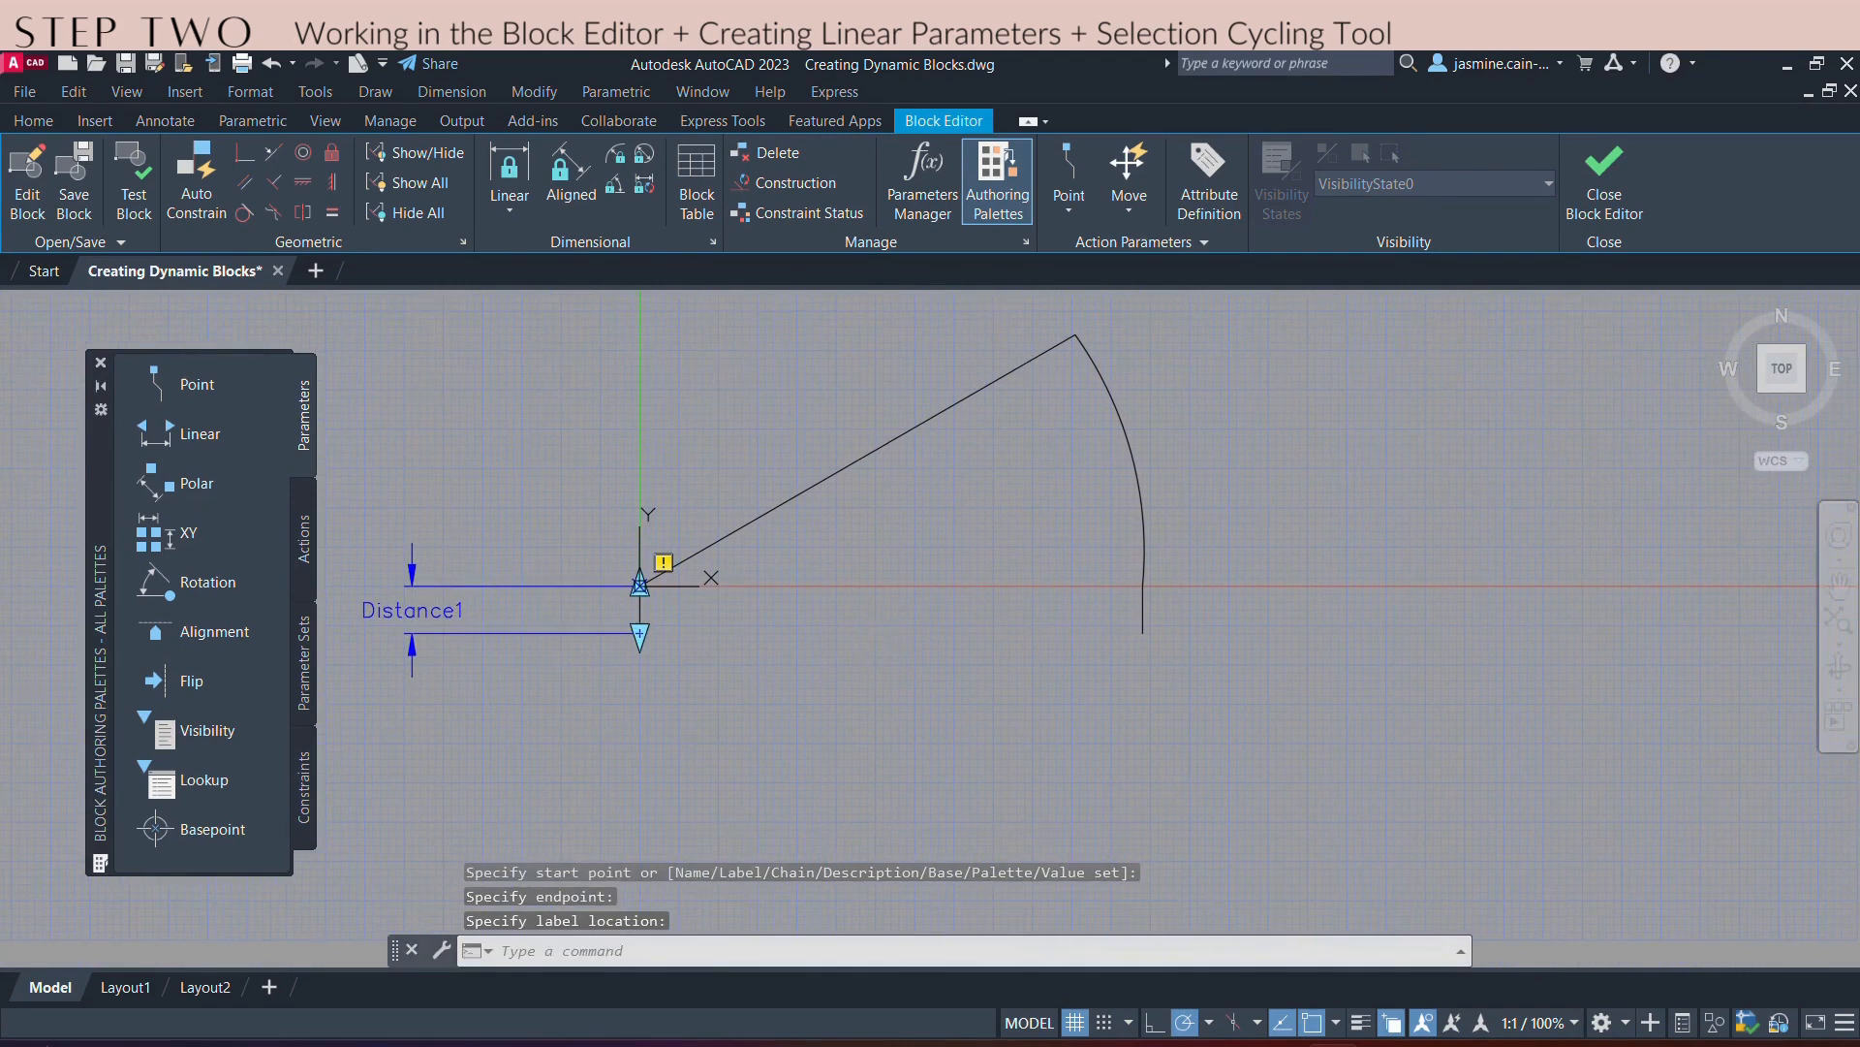
# - Add a linear parameter across the door opening, from the hinge corner to the right jamb's upper endpoint, with its label below the door
pyautogui.click(194, 433)
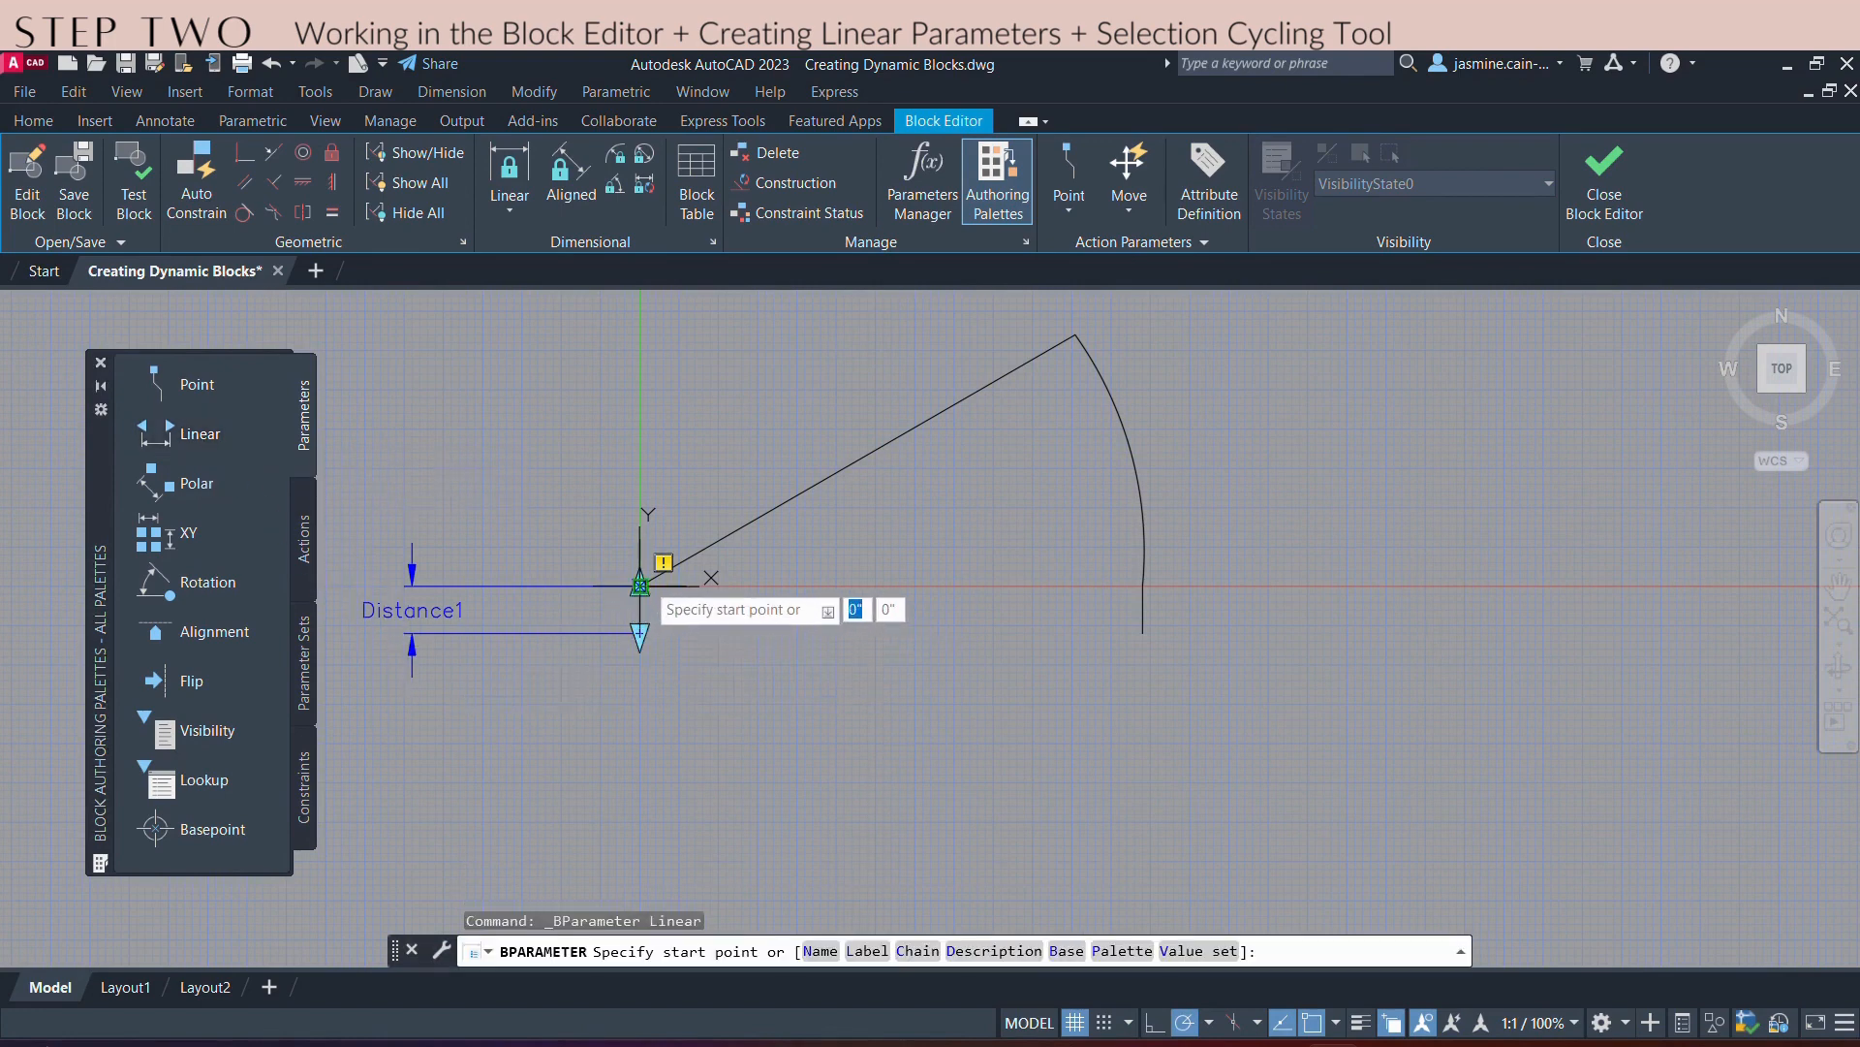
pyautogui.click(641, 585)
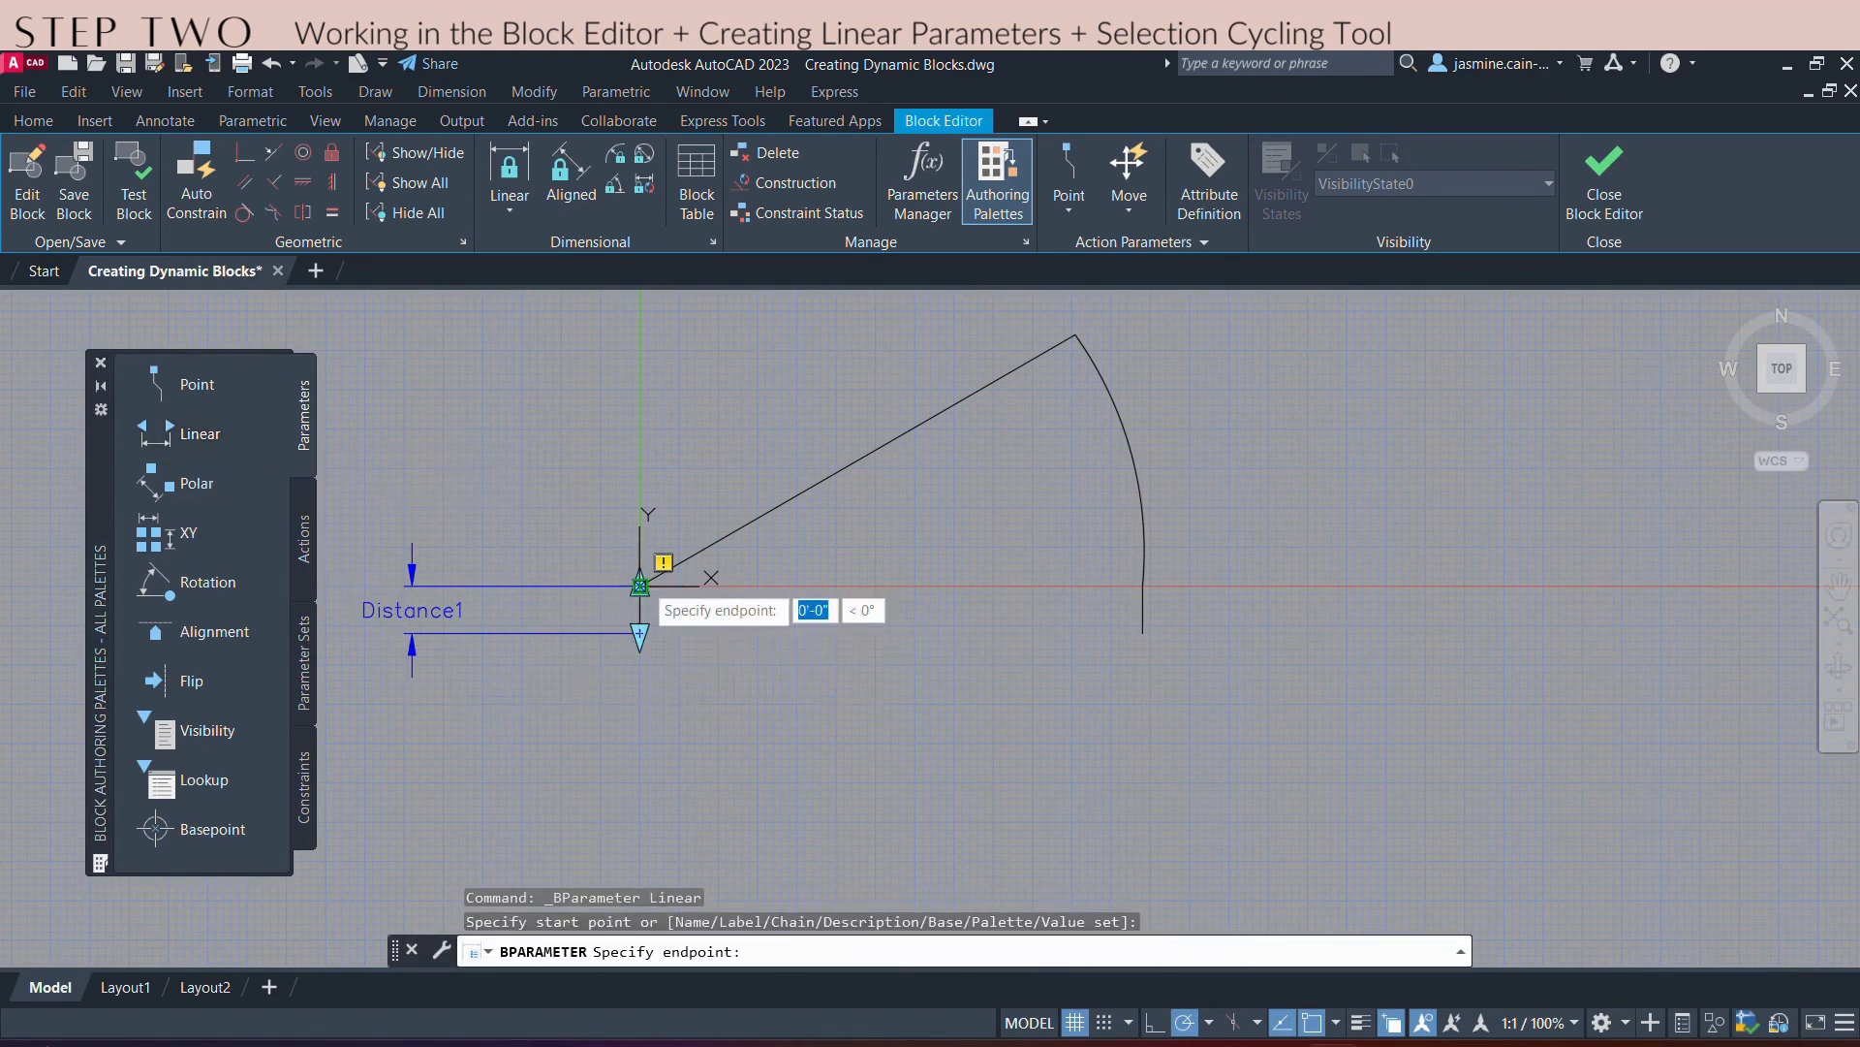
pyautogui.click(1144, 584)
pyautogui.click(1143, 787)
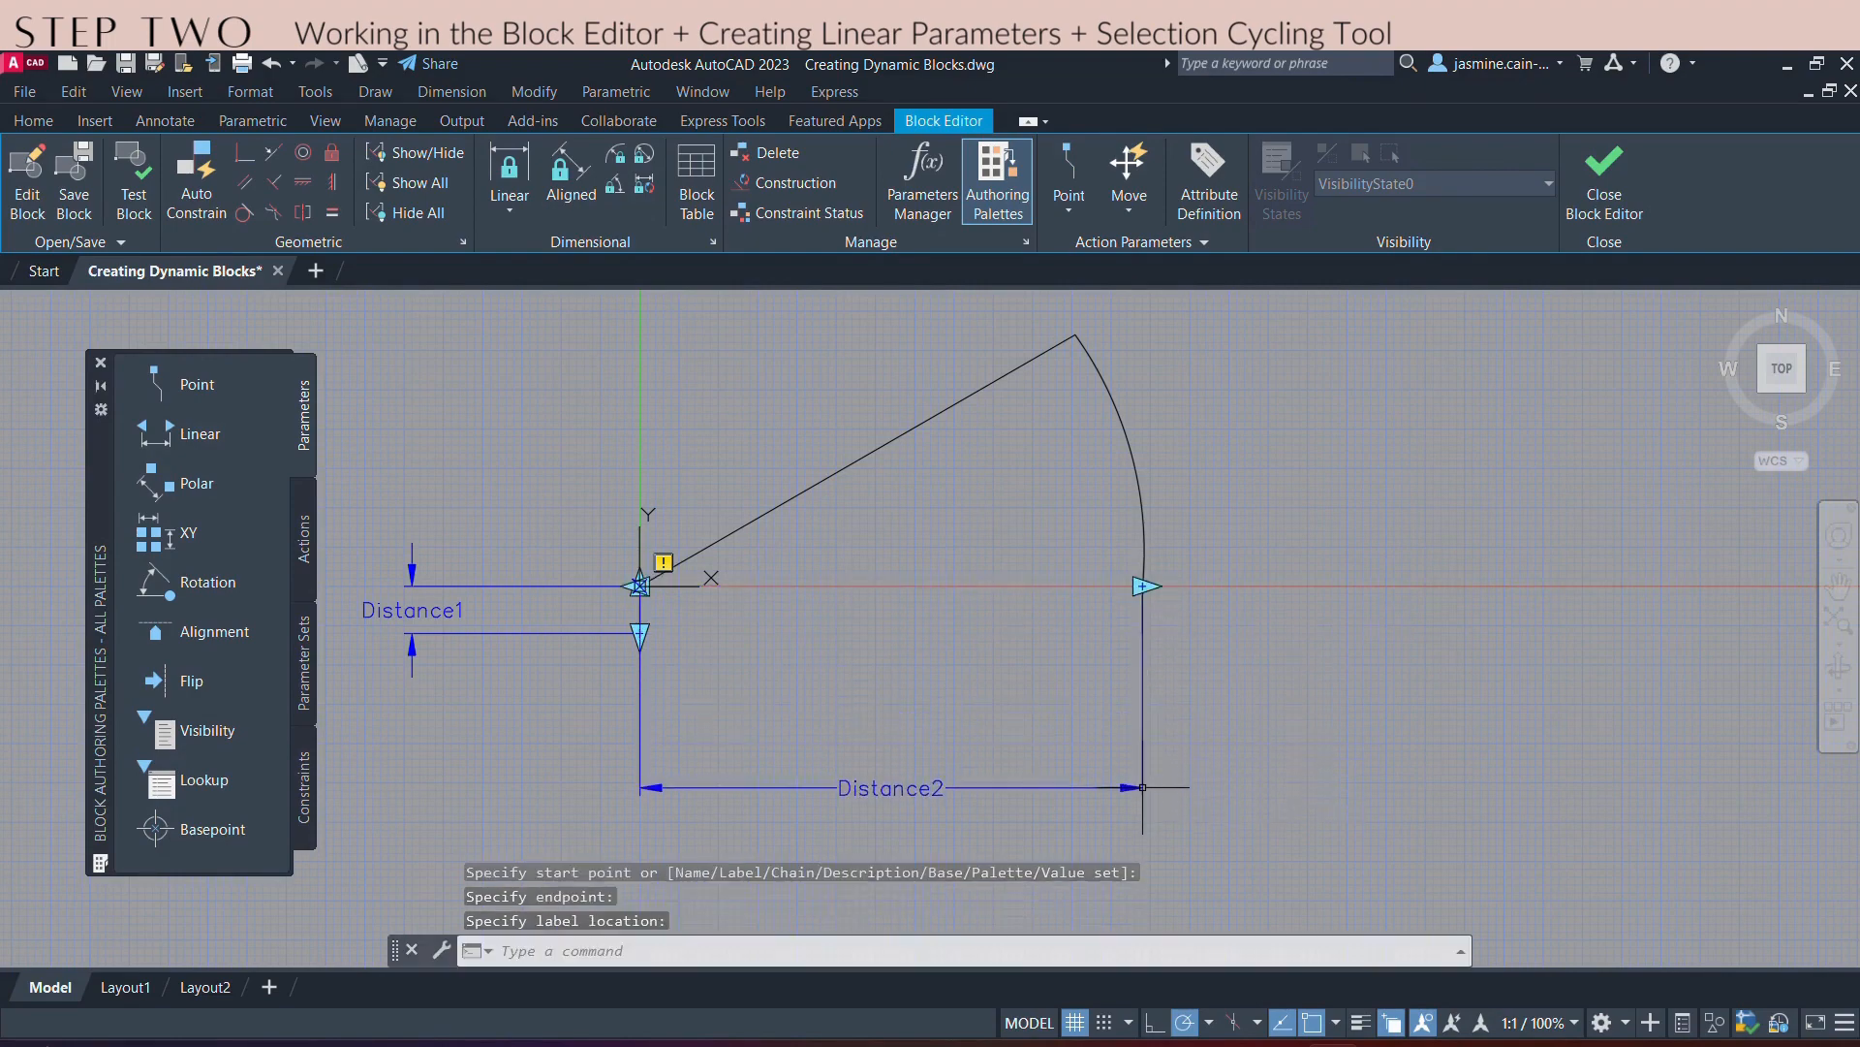
# - Examine the overlapping objects at the hinge corner and check whether Selection Cycling is enabled among the status bar options
pyautogui.scroll(-3, 852, 631)
pyautogui.scroll(3, 663, 594)
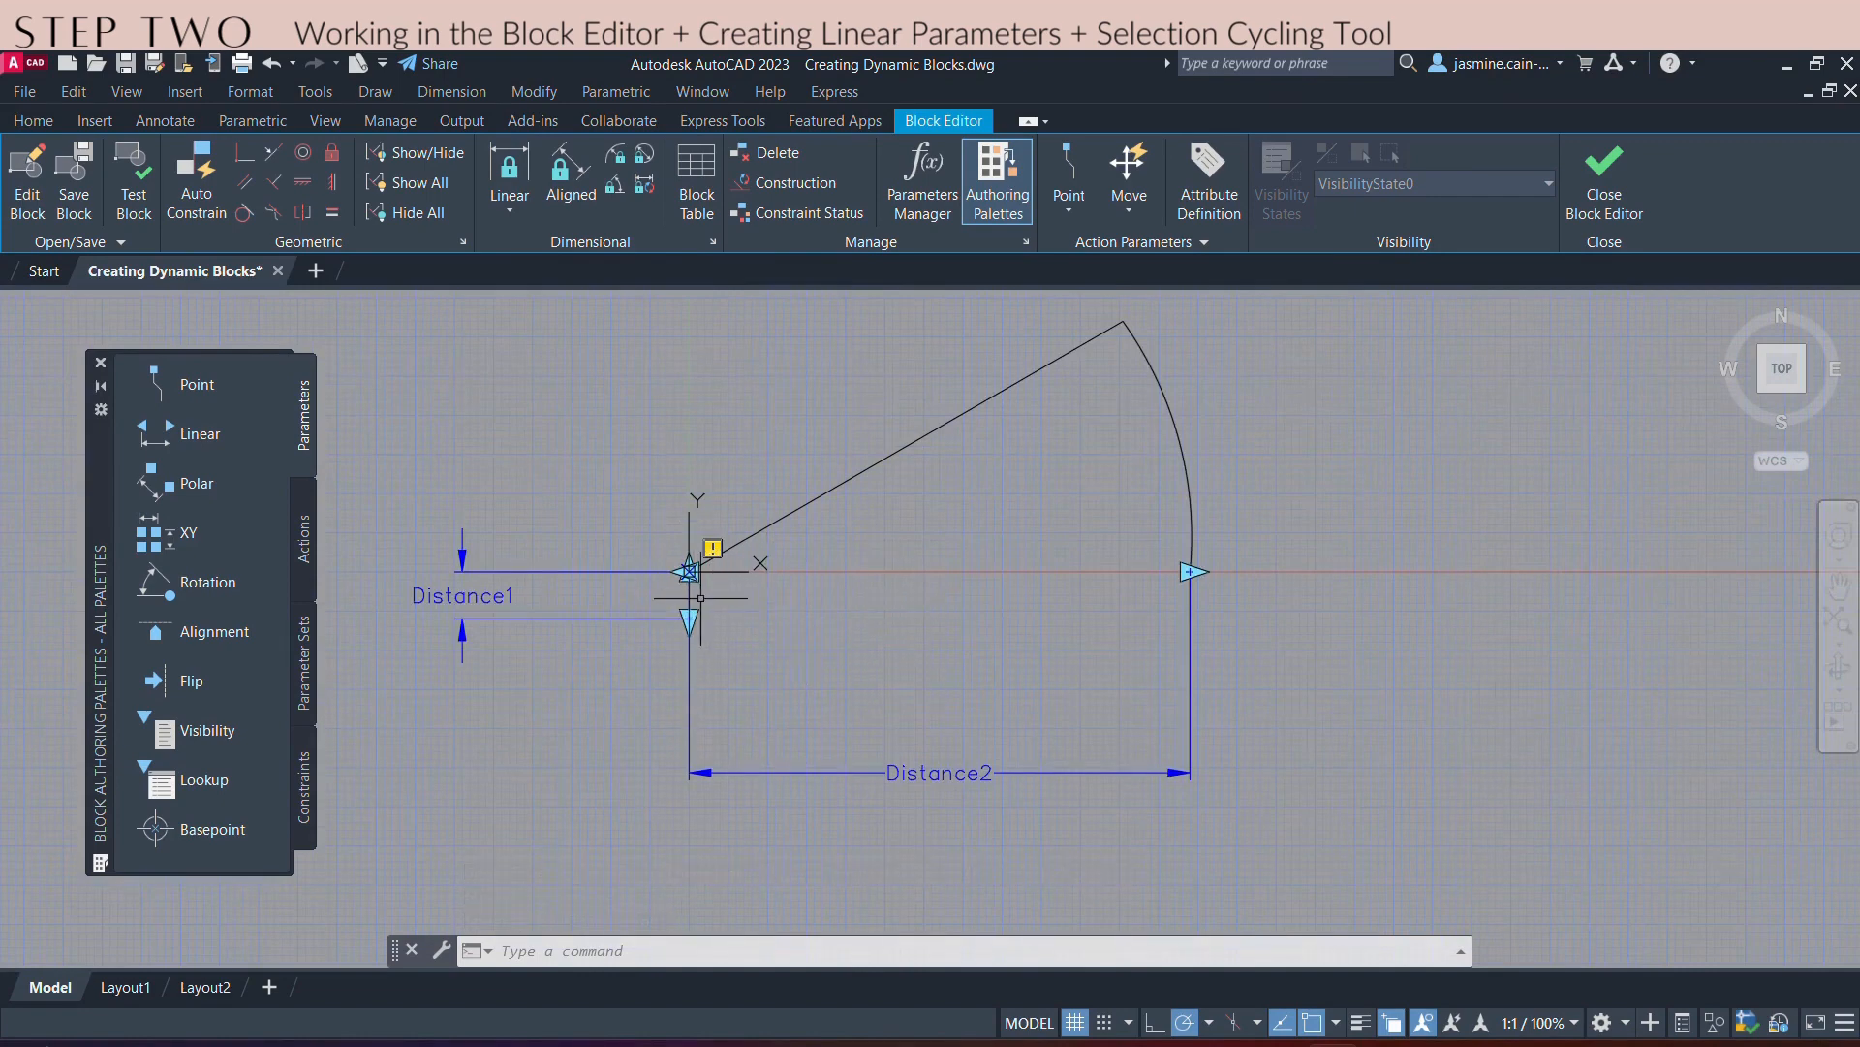
pyautogui.scroll(4, 700, 598)
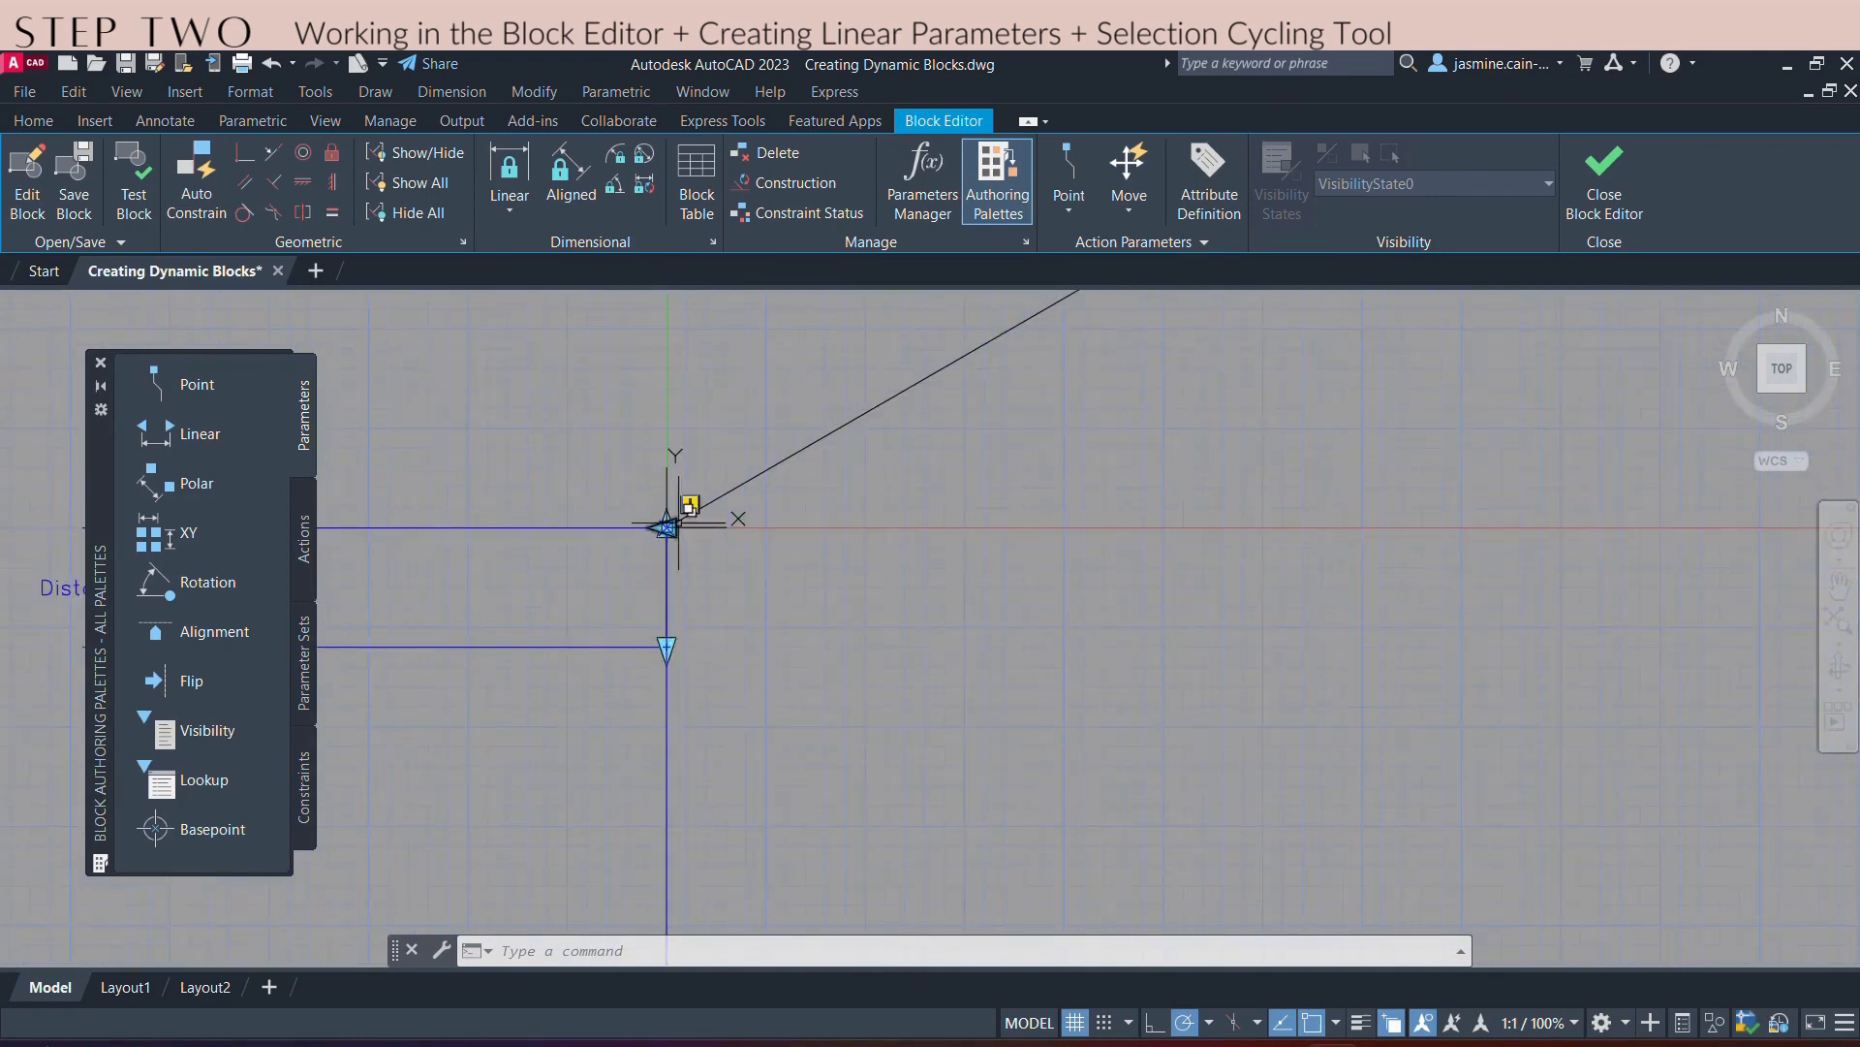
pyautogui.scroll(-4, 694, 544)
pyautogui.moveTo(800, 615)
pyautogui.mouseDown(button='middle')
pyautogui.moveTo(707, 627)
pyautogui.moveTo(766, 622)
pyautogui.mouseUp(button='middle')
pyautogui.scroll(2, 714, 594)
pyautogui.scroll(-2, 697, 597)
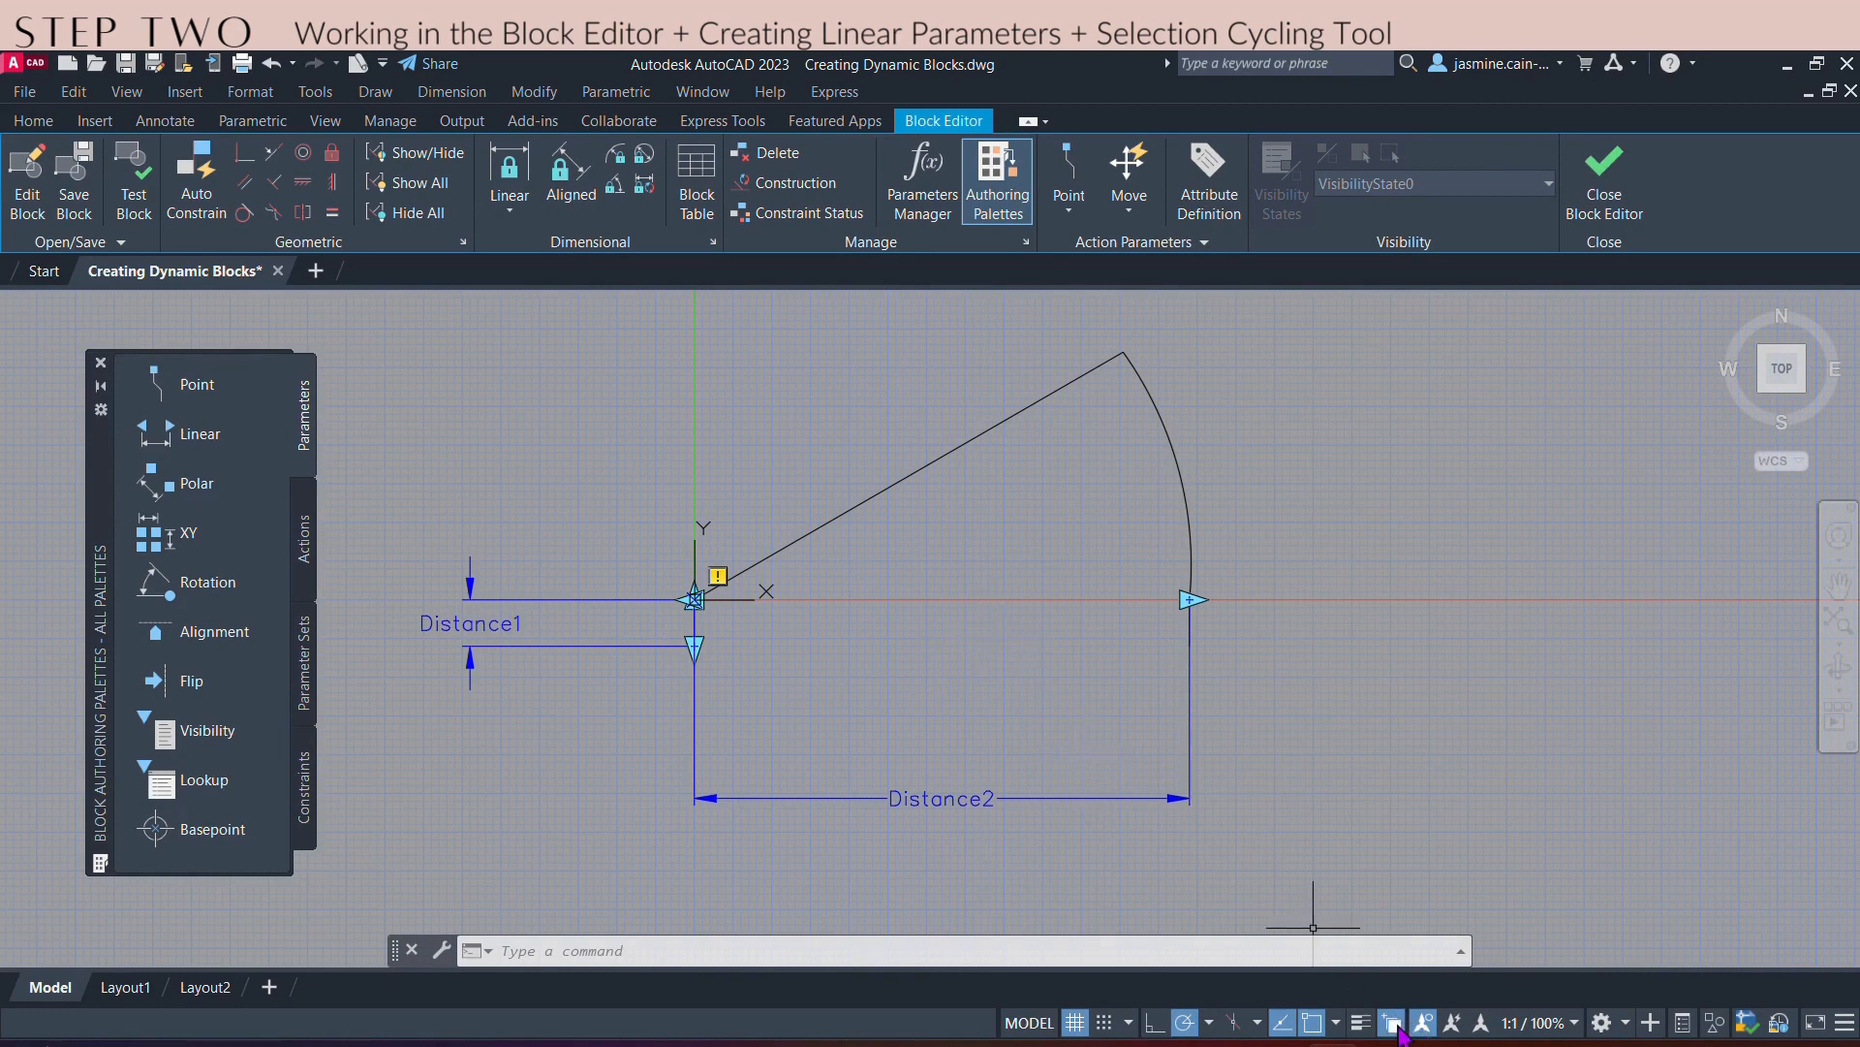
pyautogui.click(1841, 1023)
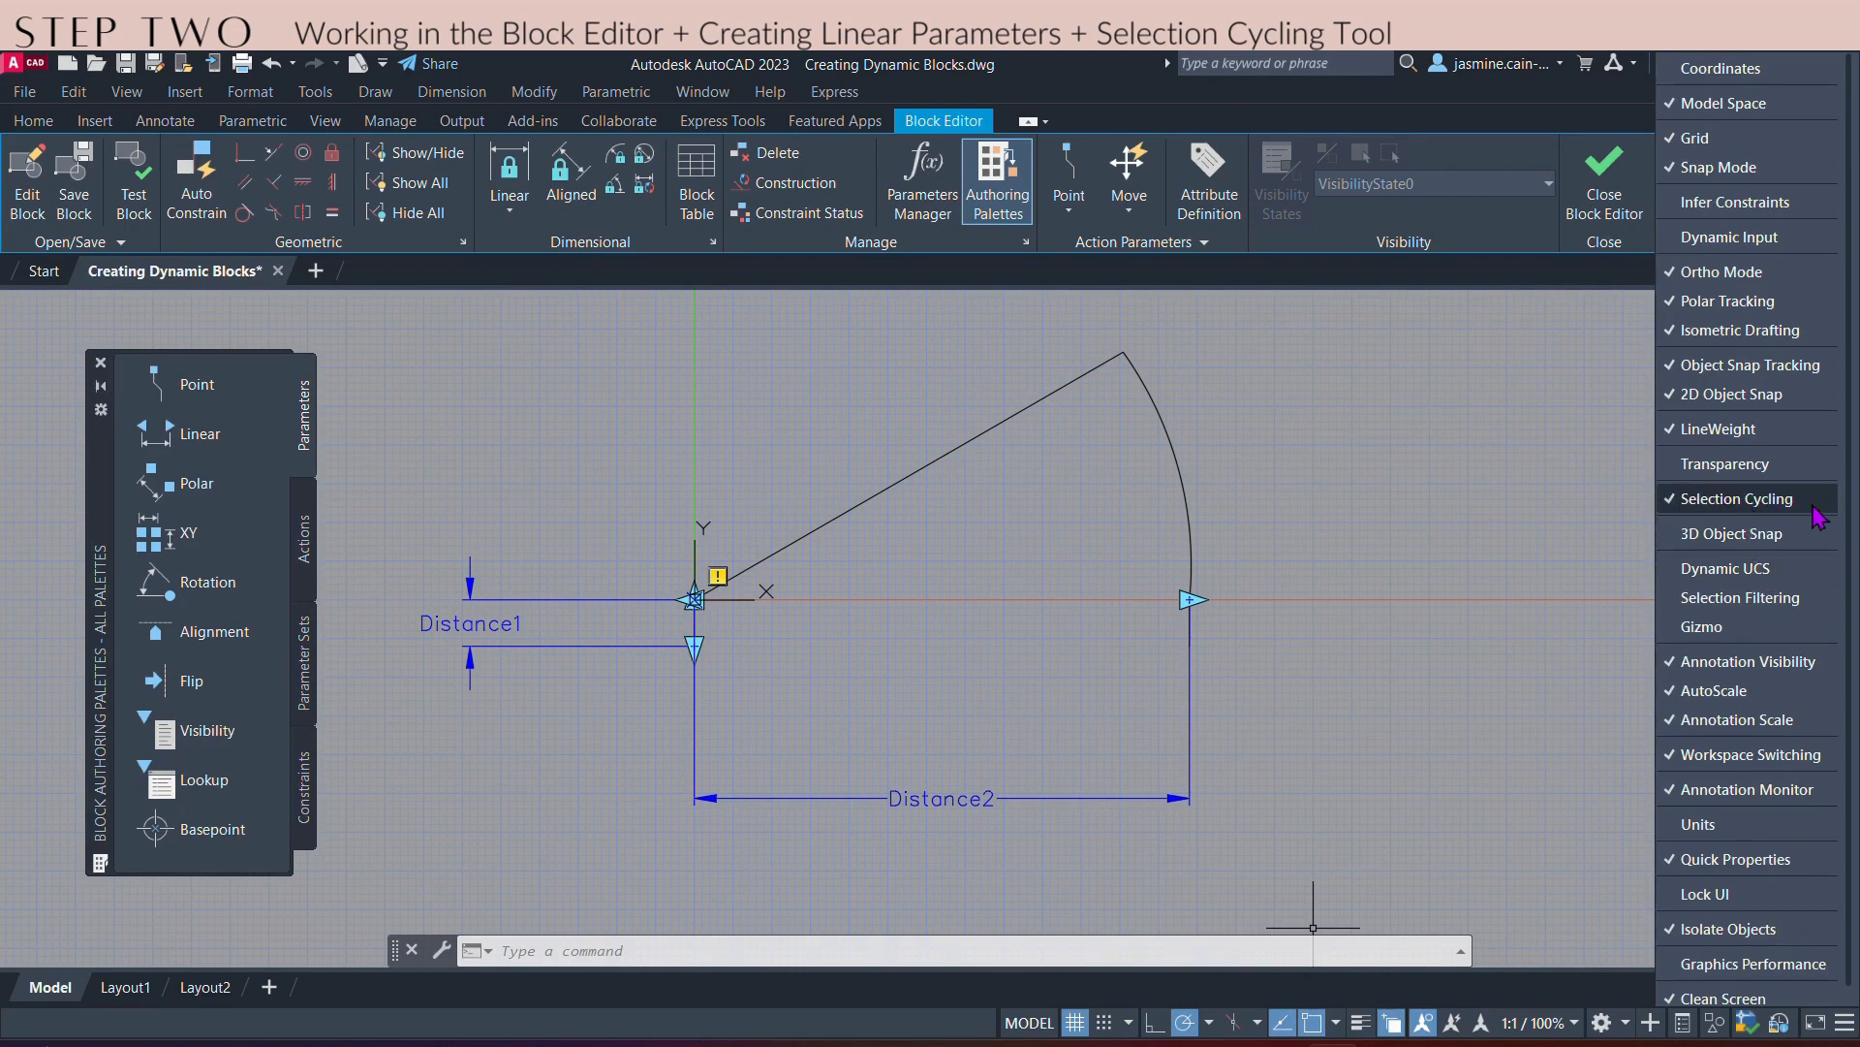
pyautogui.click(1490, 557)
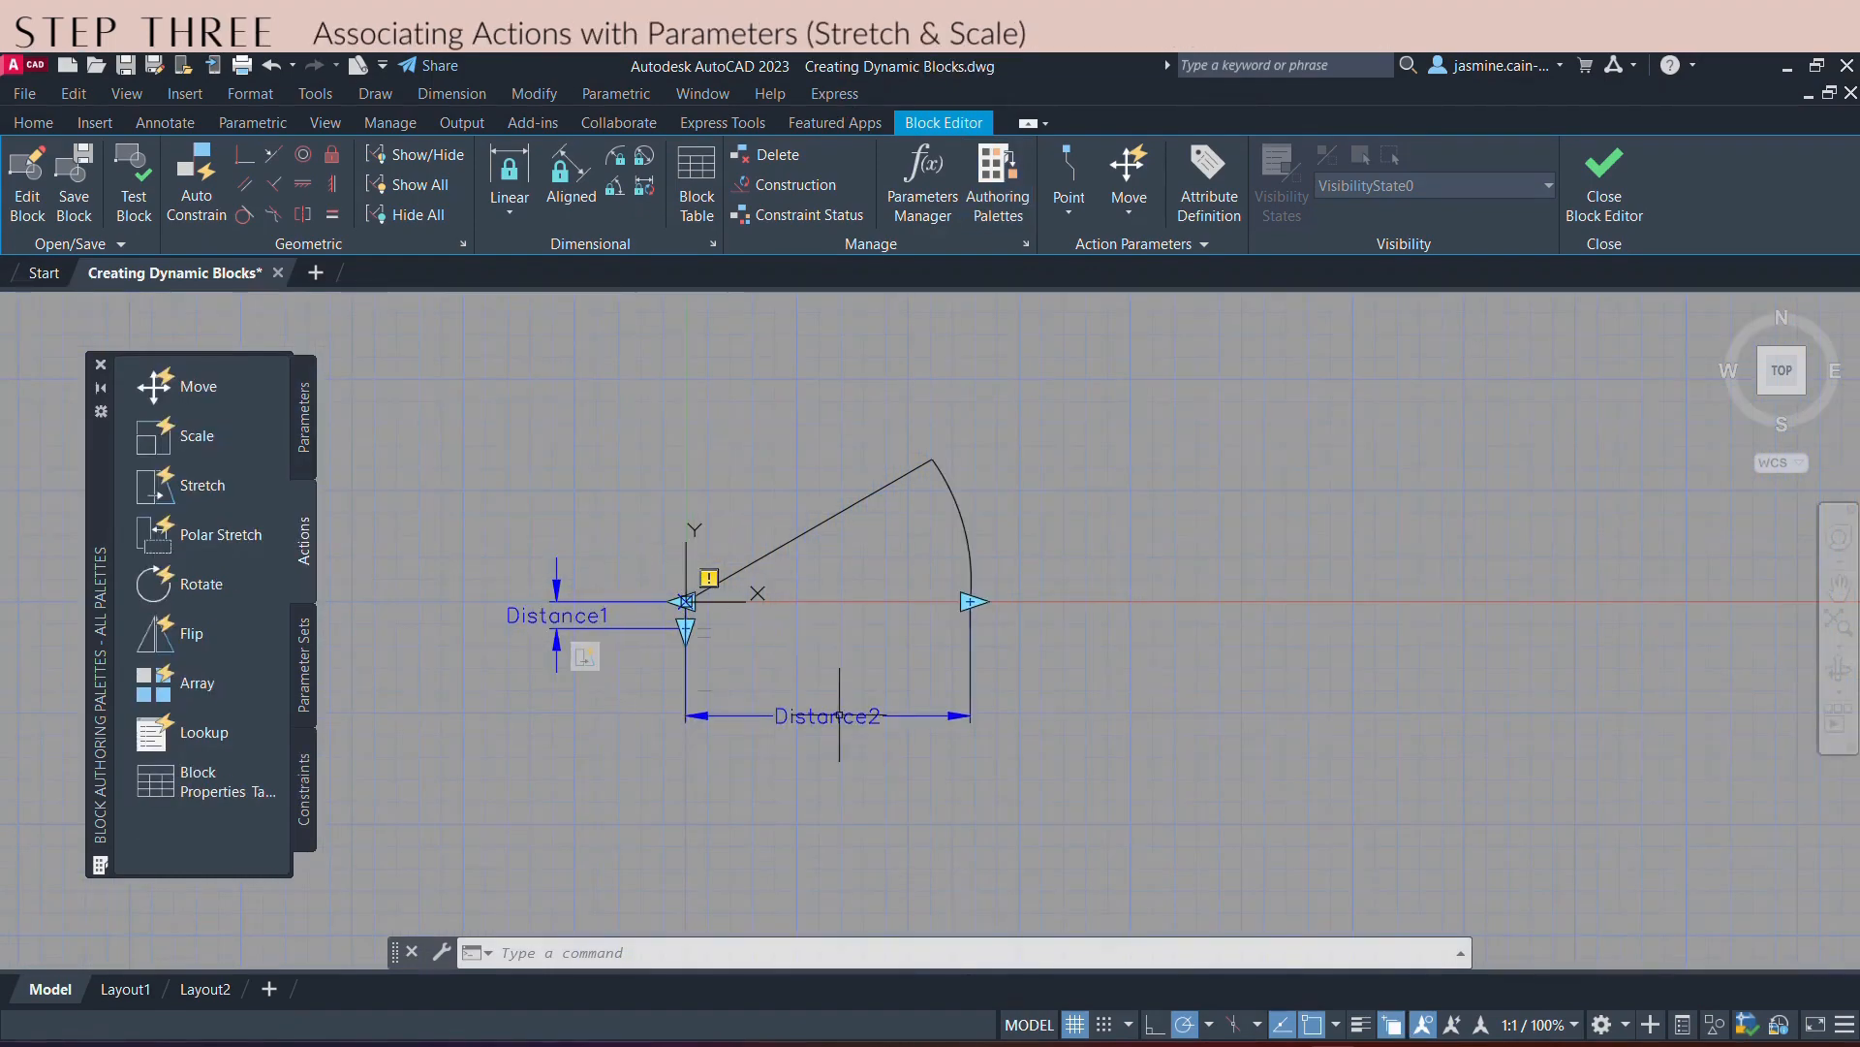
# - Begin a Stretch action on the Distance2 parameter and associate it with the parameter's point at the right jamb
pyautogui.moveTo(861, 638); pyautogui.dragTo(976, 650, button='middle')
pyautogui.scroll(2, 920, 631)
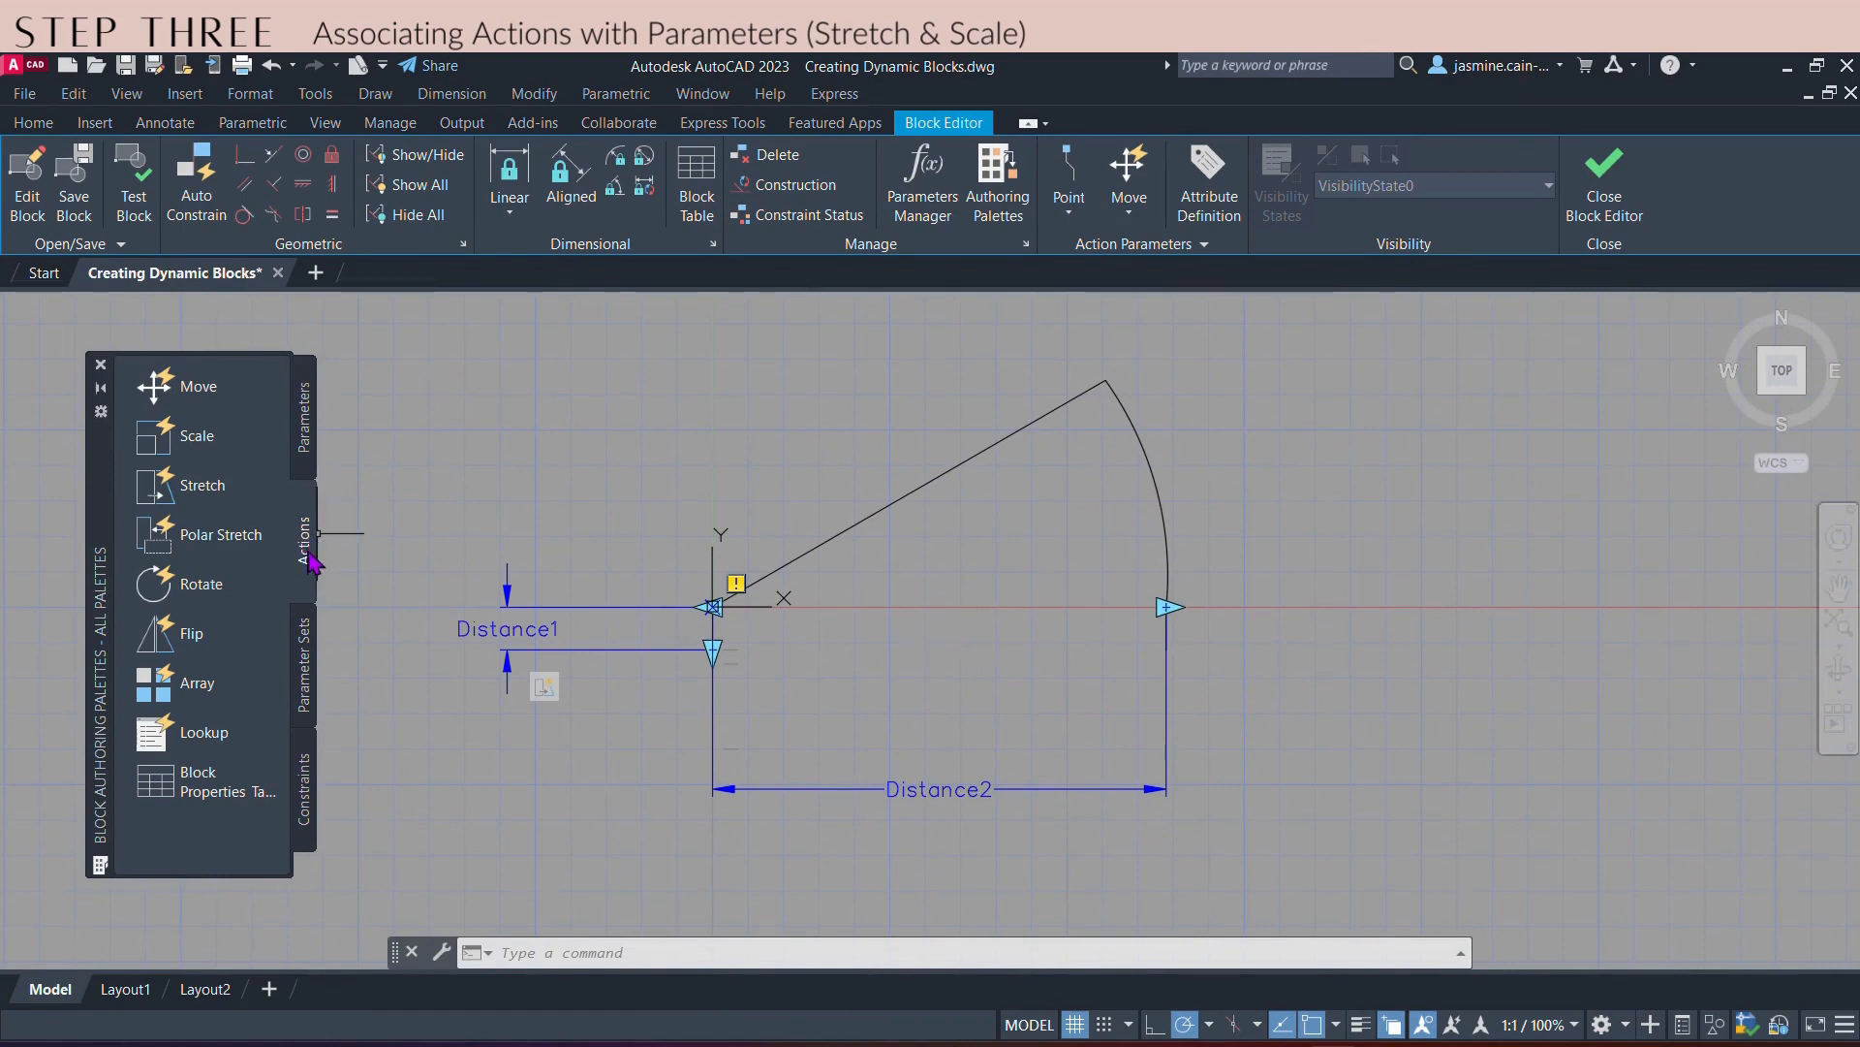
pyautogui.click(191, 489)
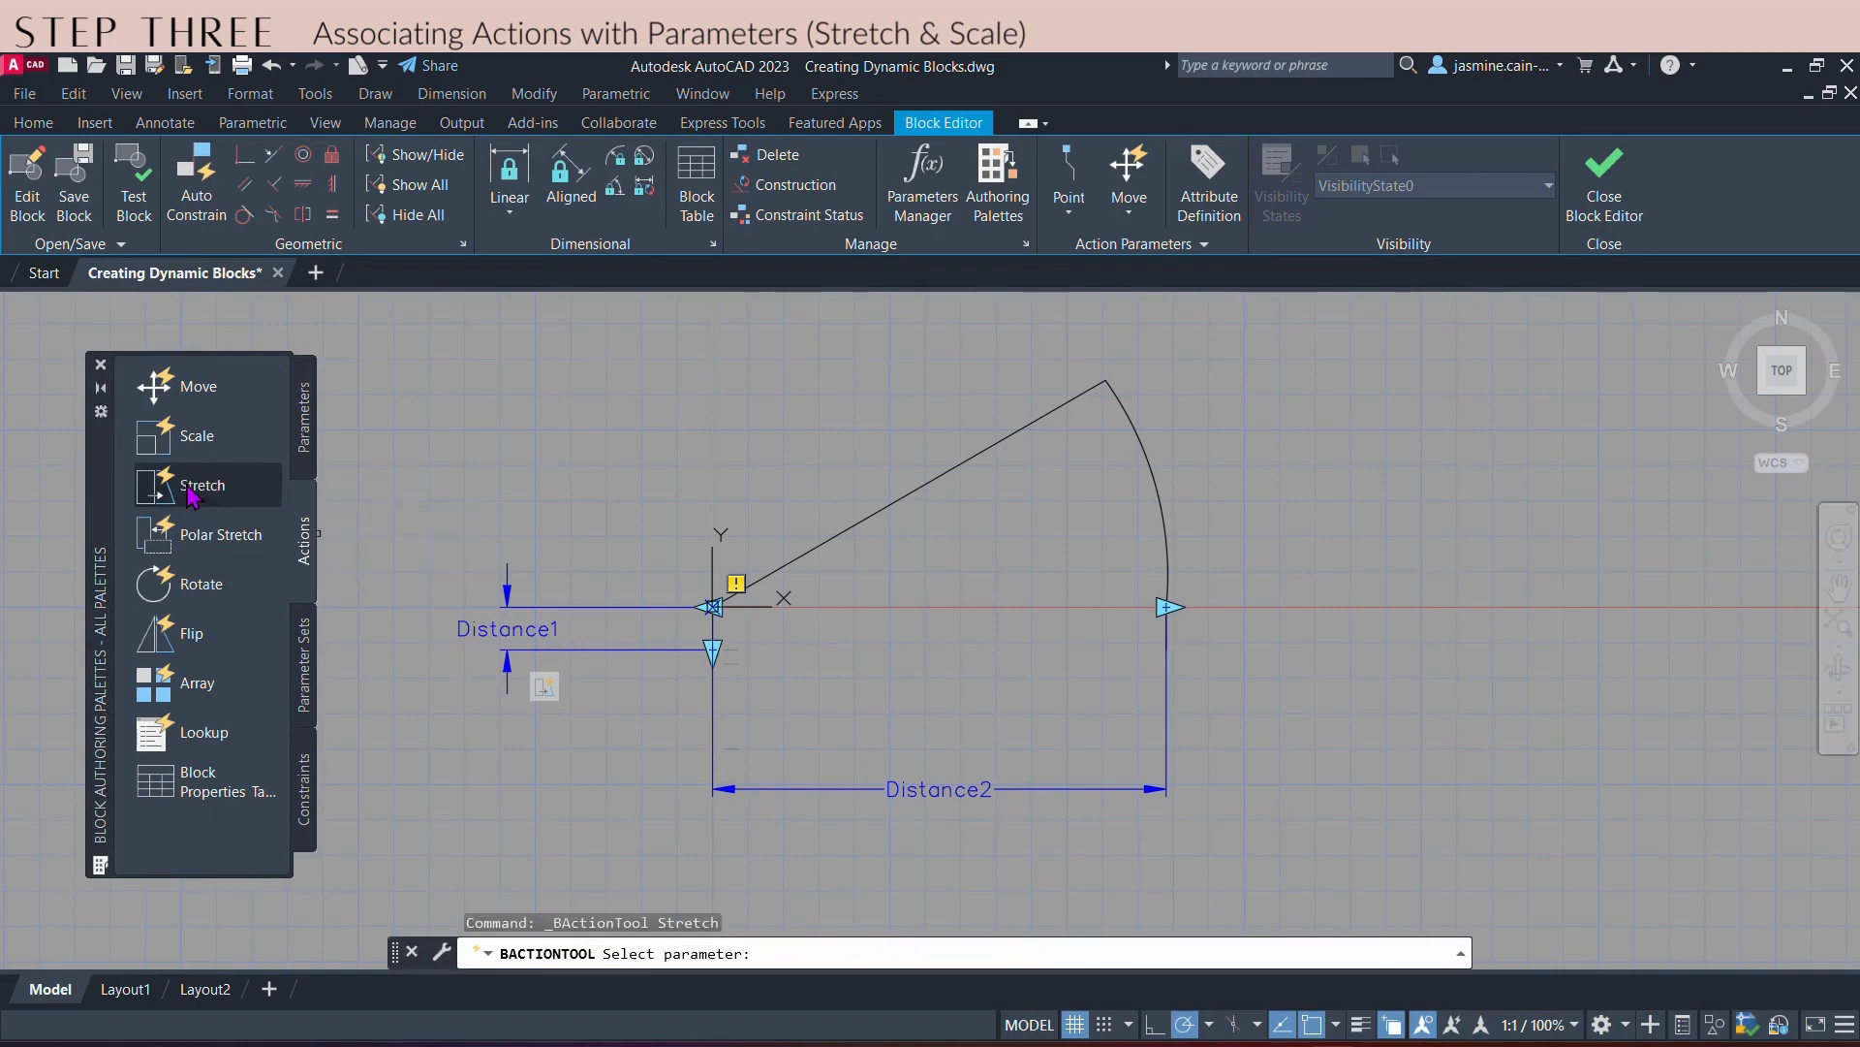
pyautogui.click(948, 789)
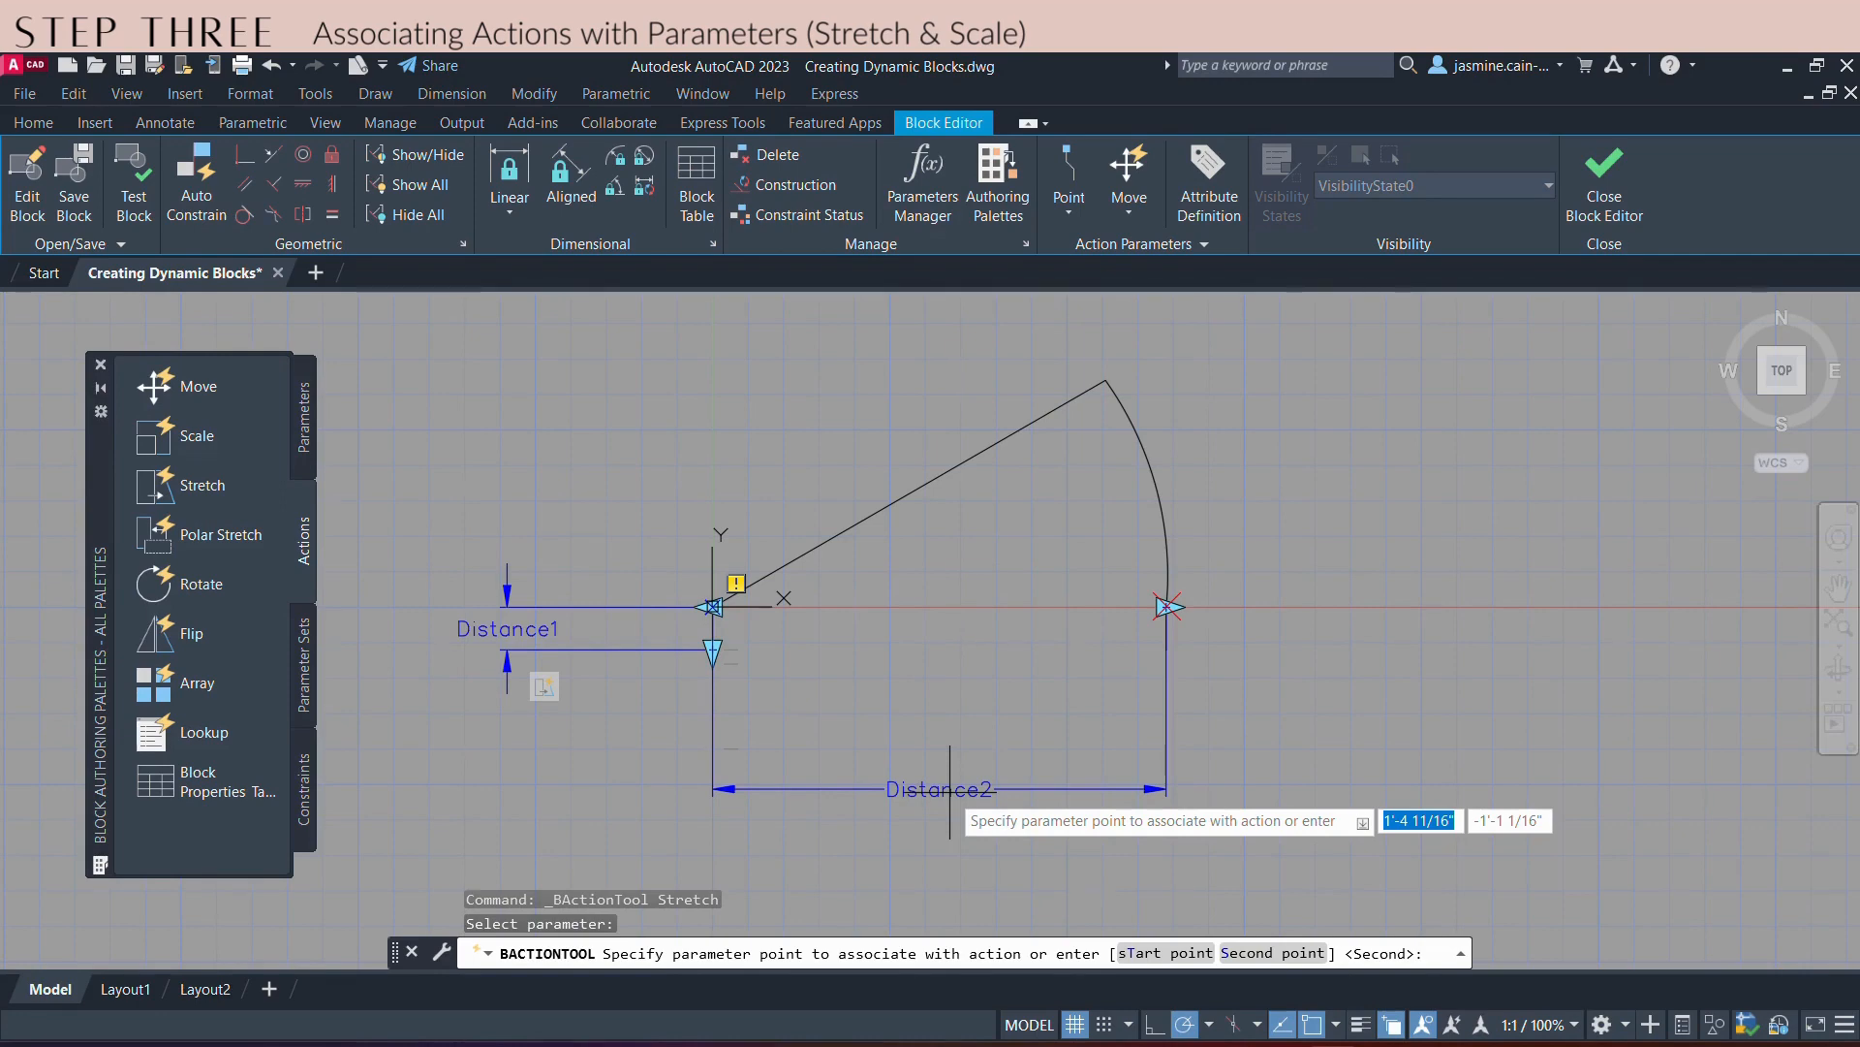
pyautogui.moveTo(997, 665); pyautogui.dragTo(872, 644, button='middle')
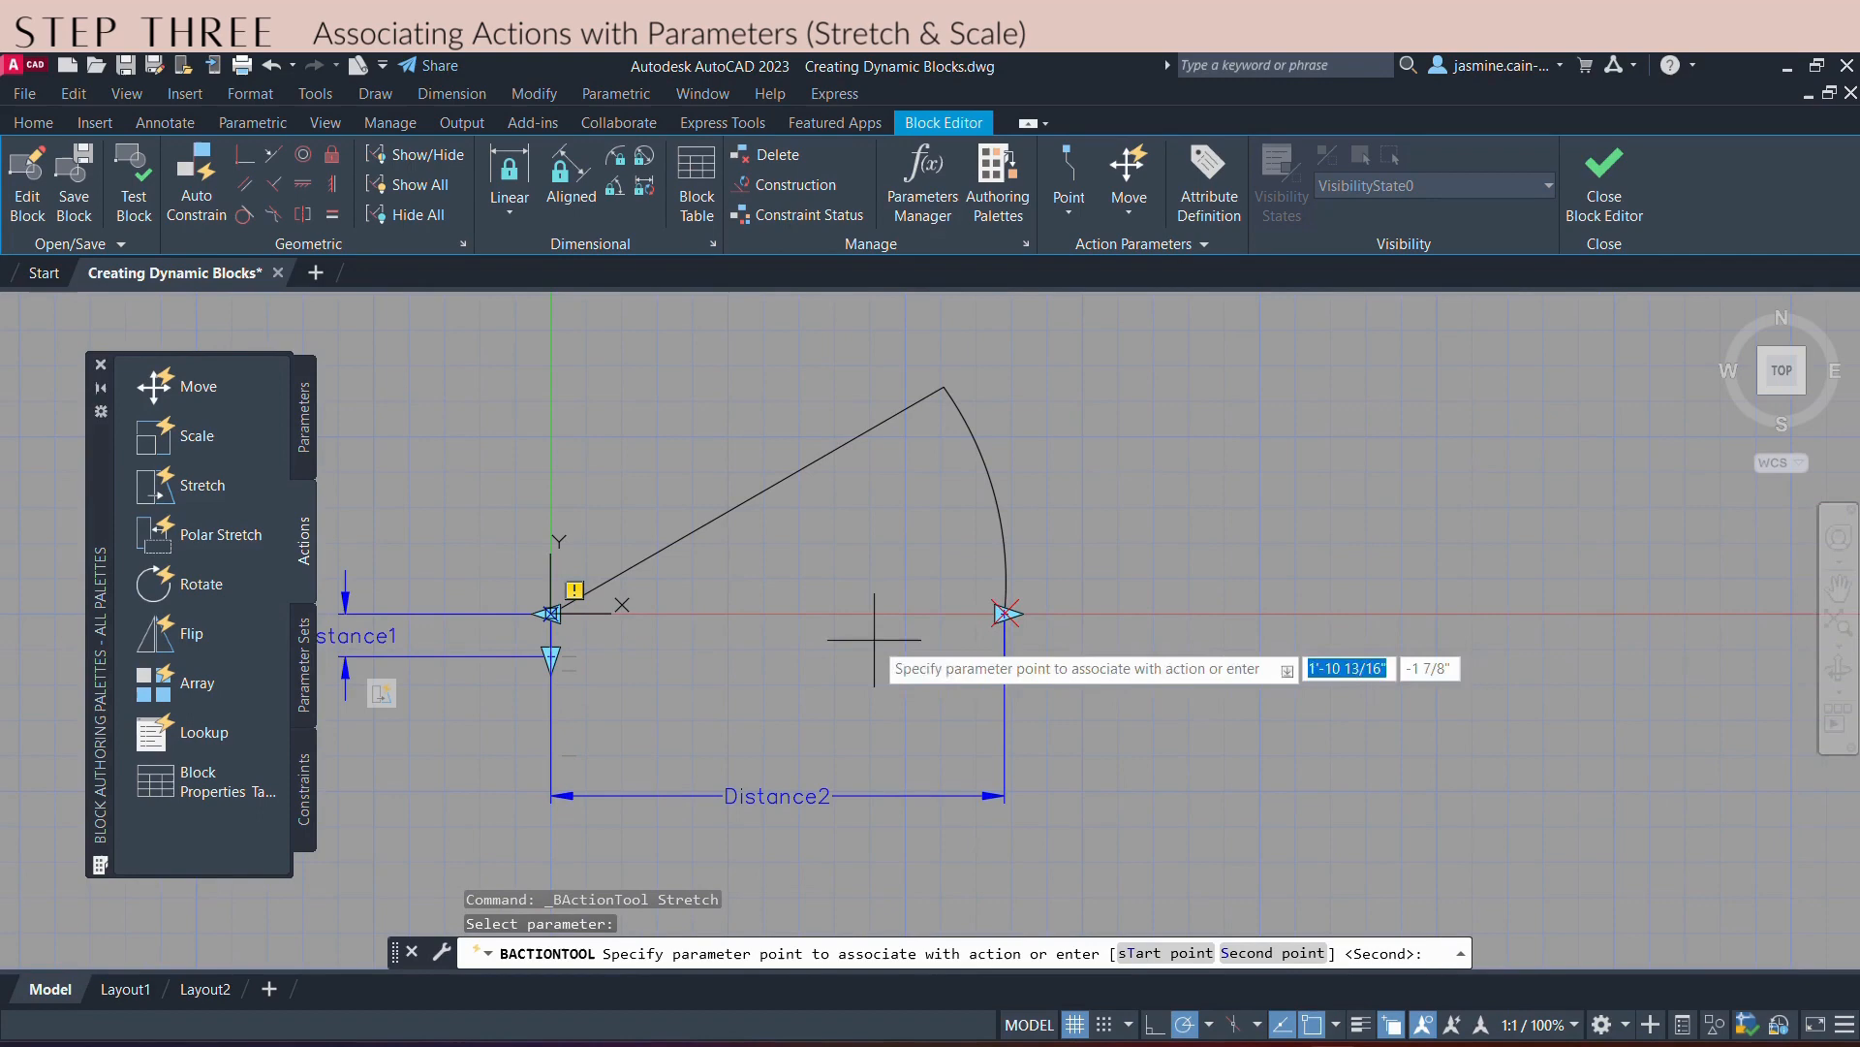
pyautogui.click(1005, 614)
pyautogui.moveTo(867, 619); pyautogui.dragTo(1046, 657, button='middle')
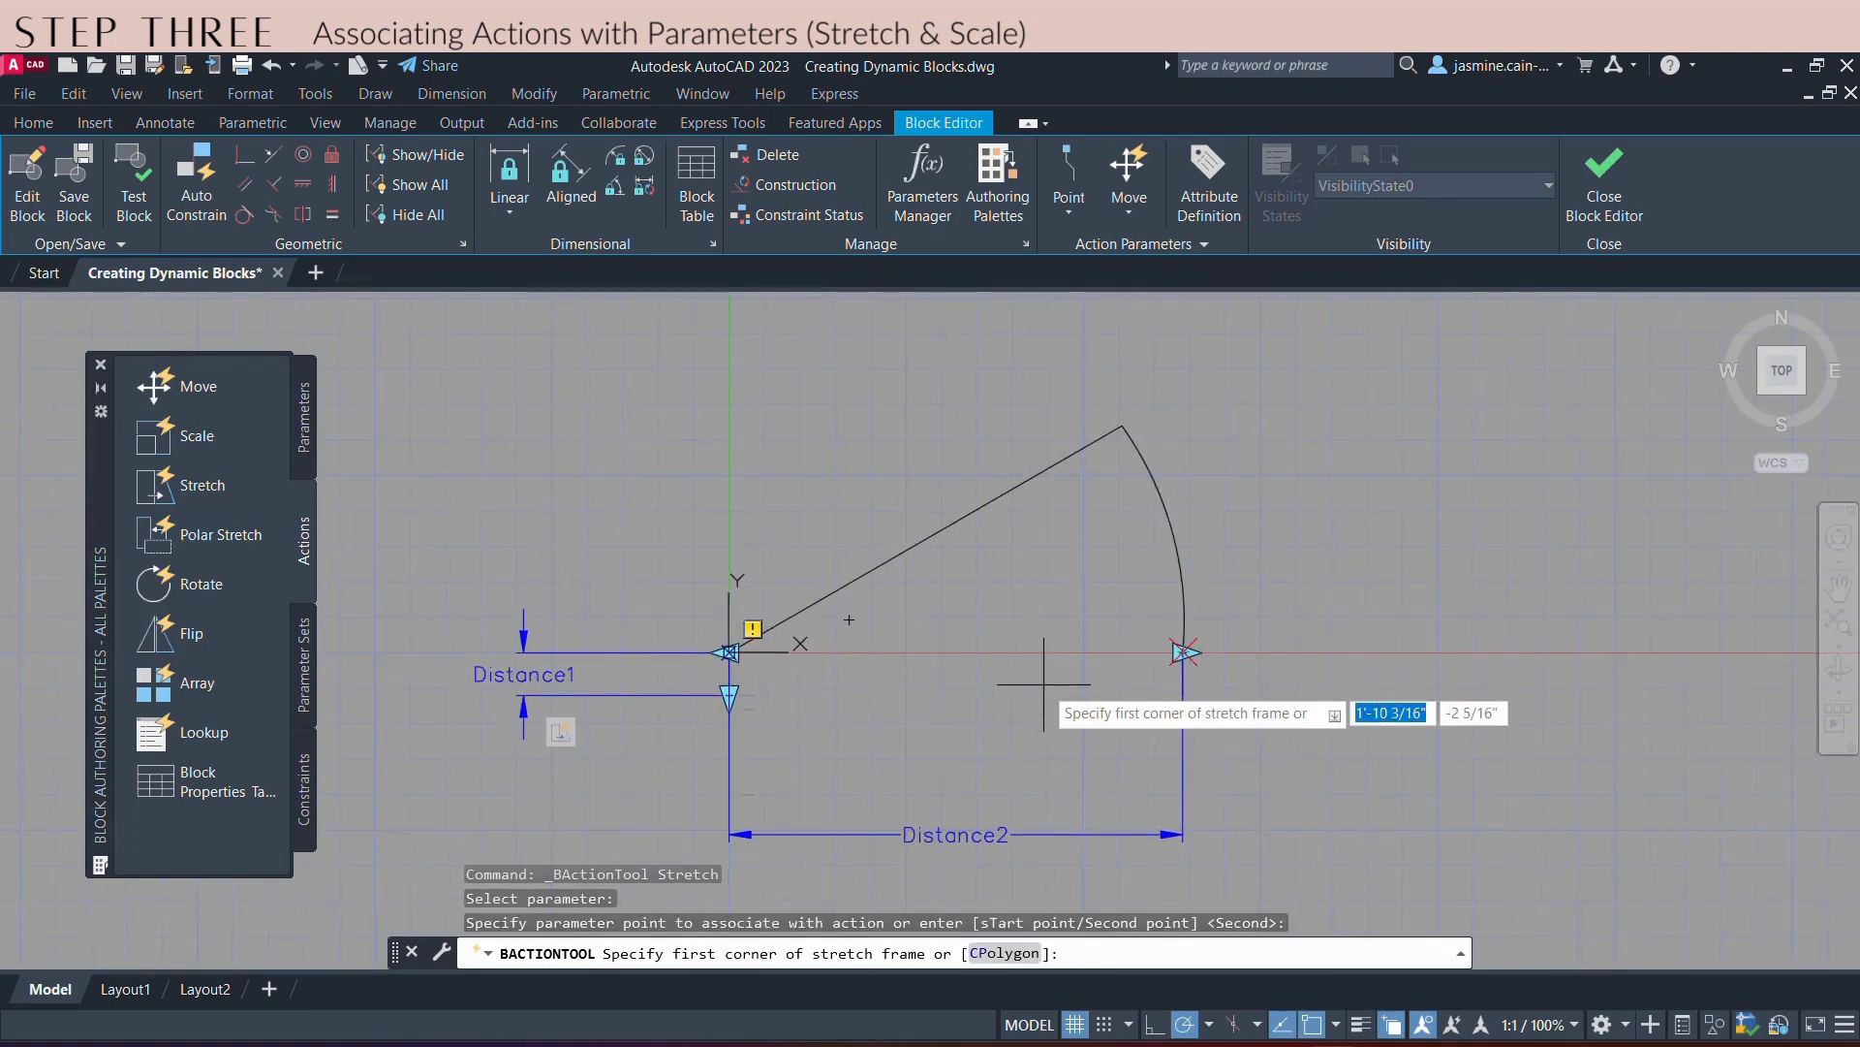
pyautogui.moveTo(1043, 684); pyautogui.dragTo(943, 722, button='middle')
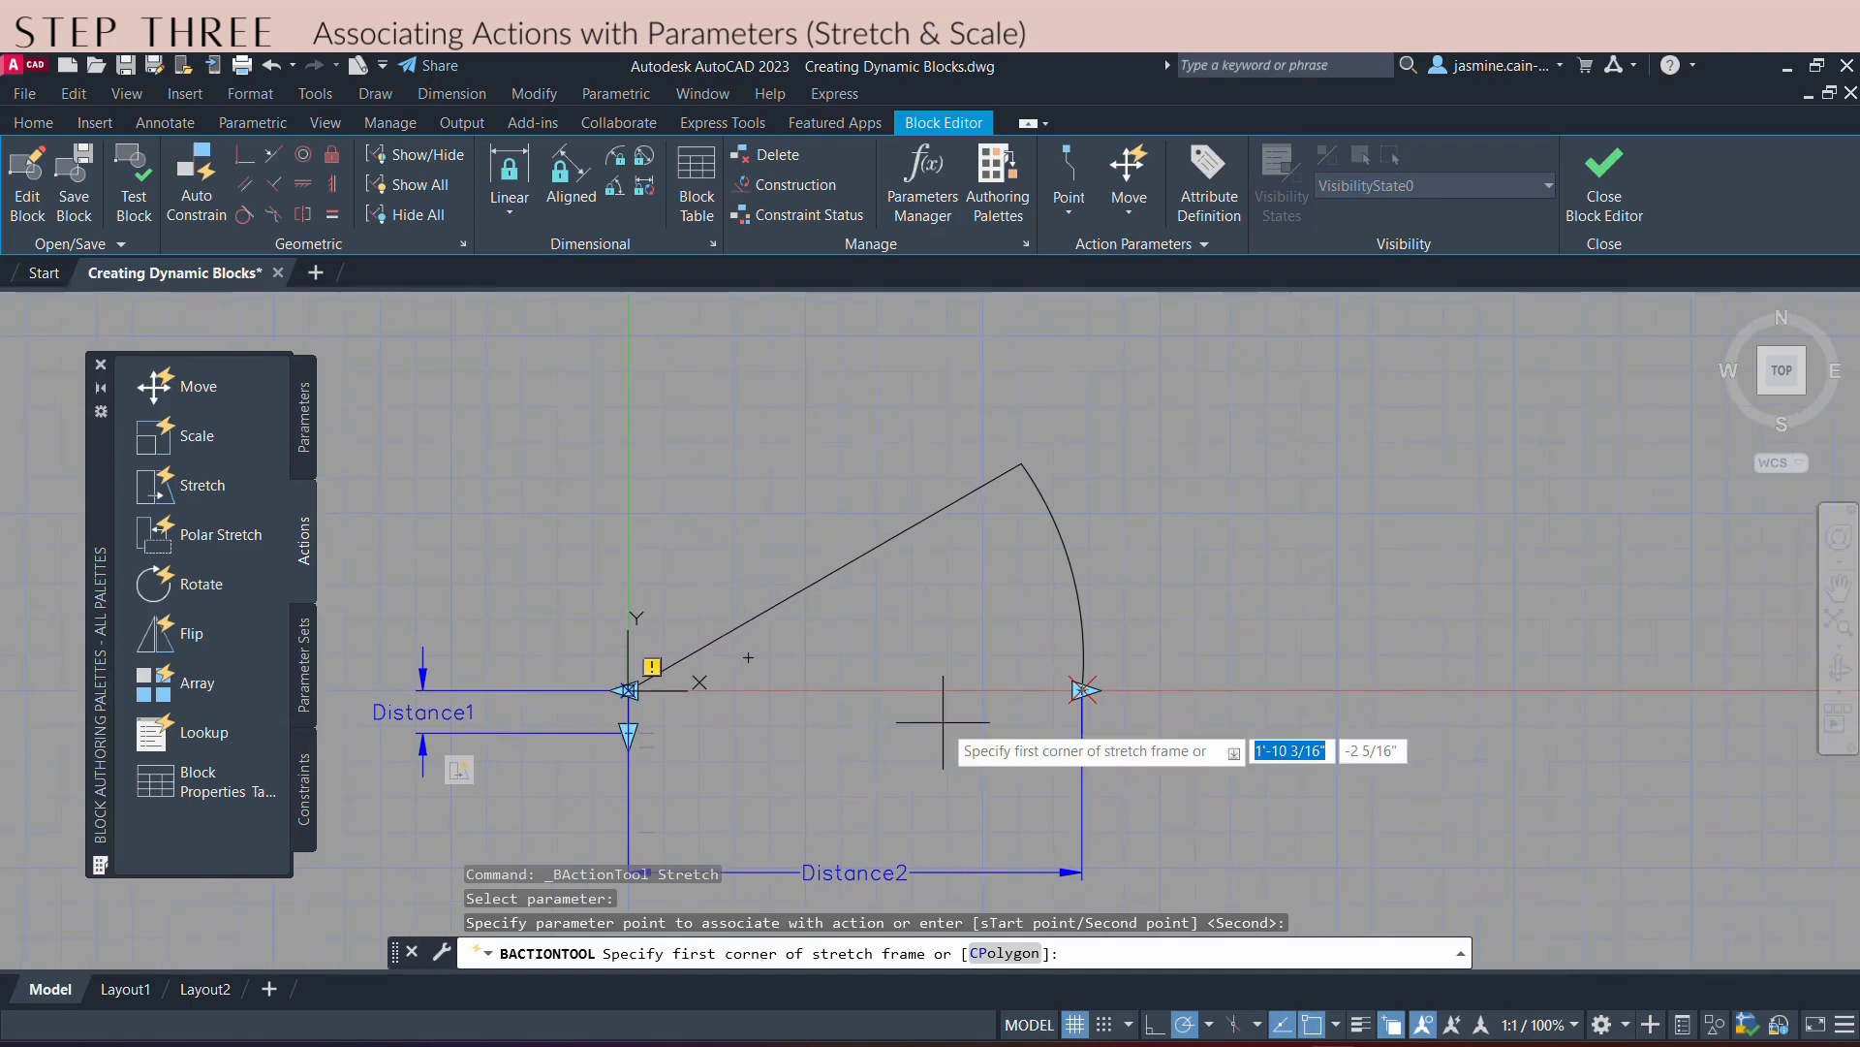
pyautogui.moveTo(942, 722); pyautogui.dragTo(962, 693, button='middle')
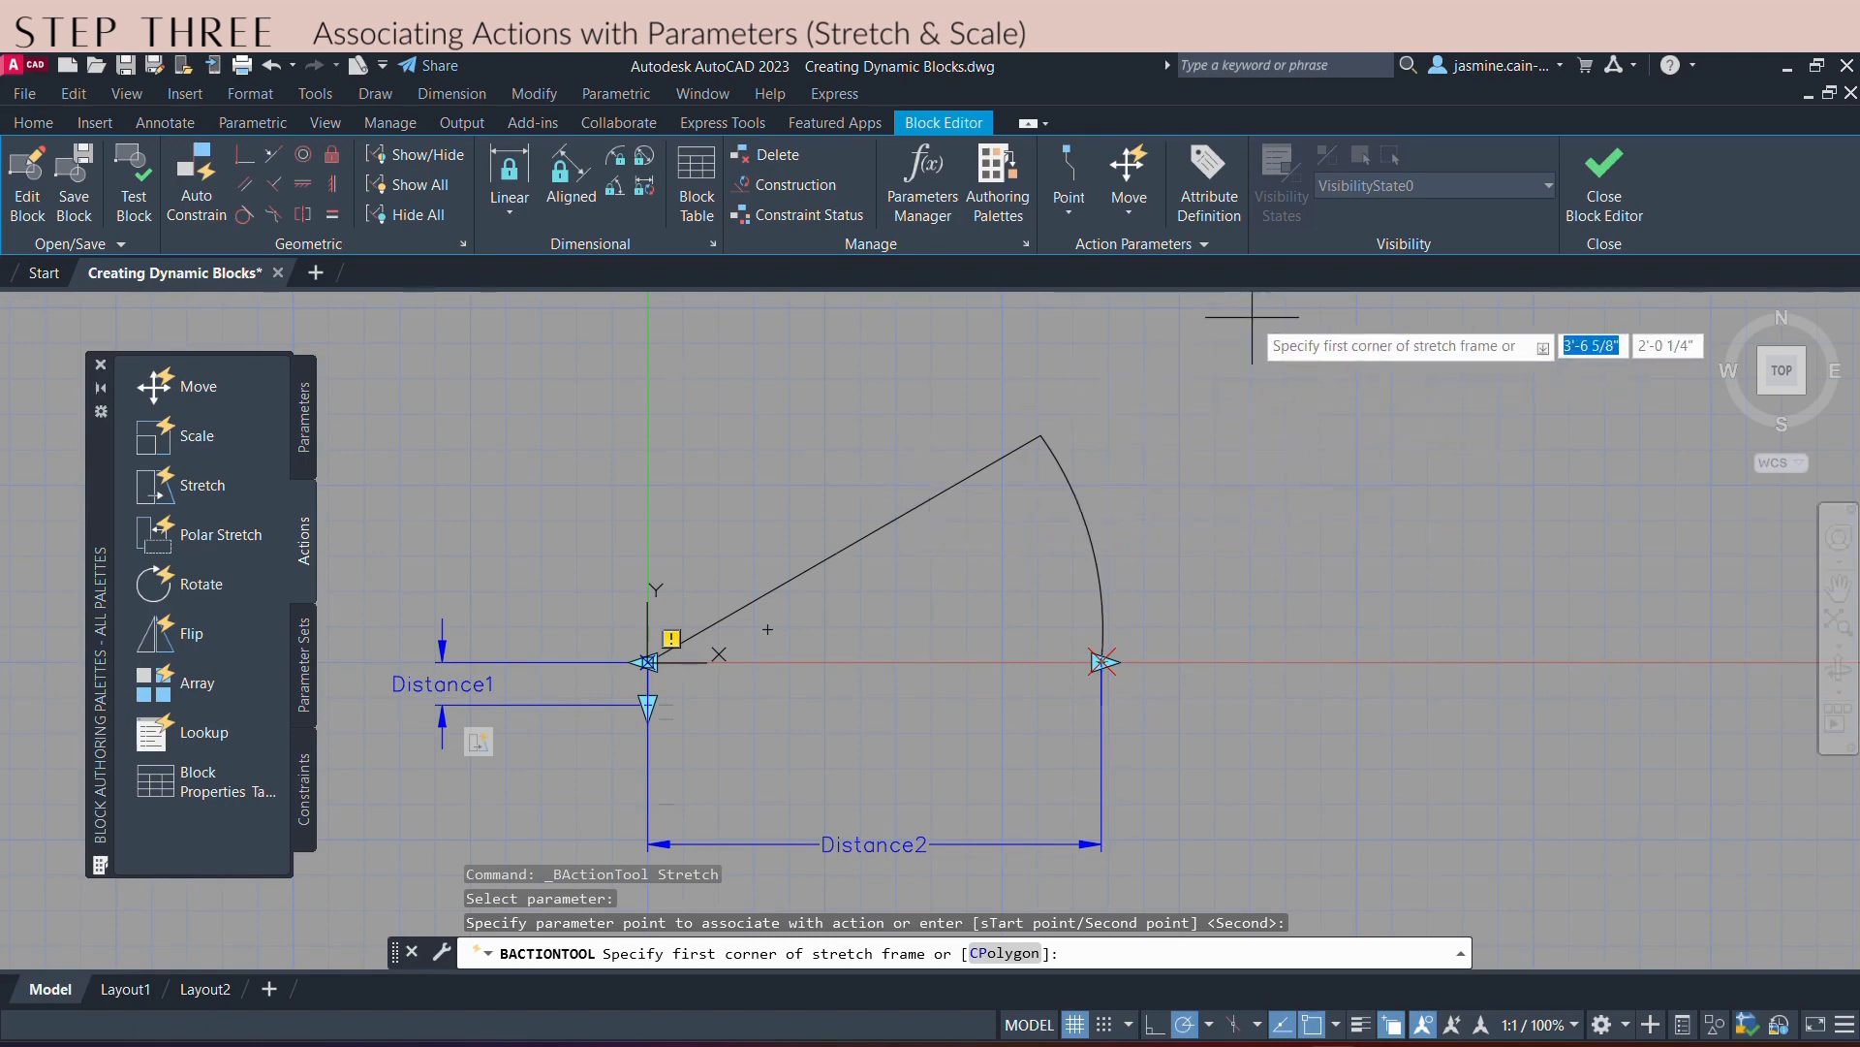
# - Draw the stretch frame around the leaf's free end and finish the action with only the leaf line as its object
pyautogui.click(1144, 538)
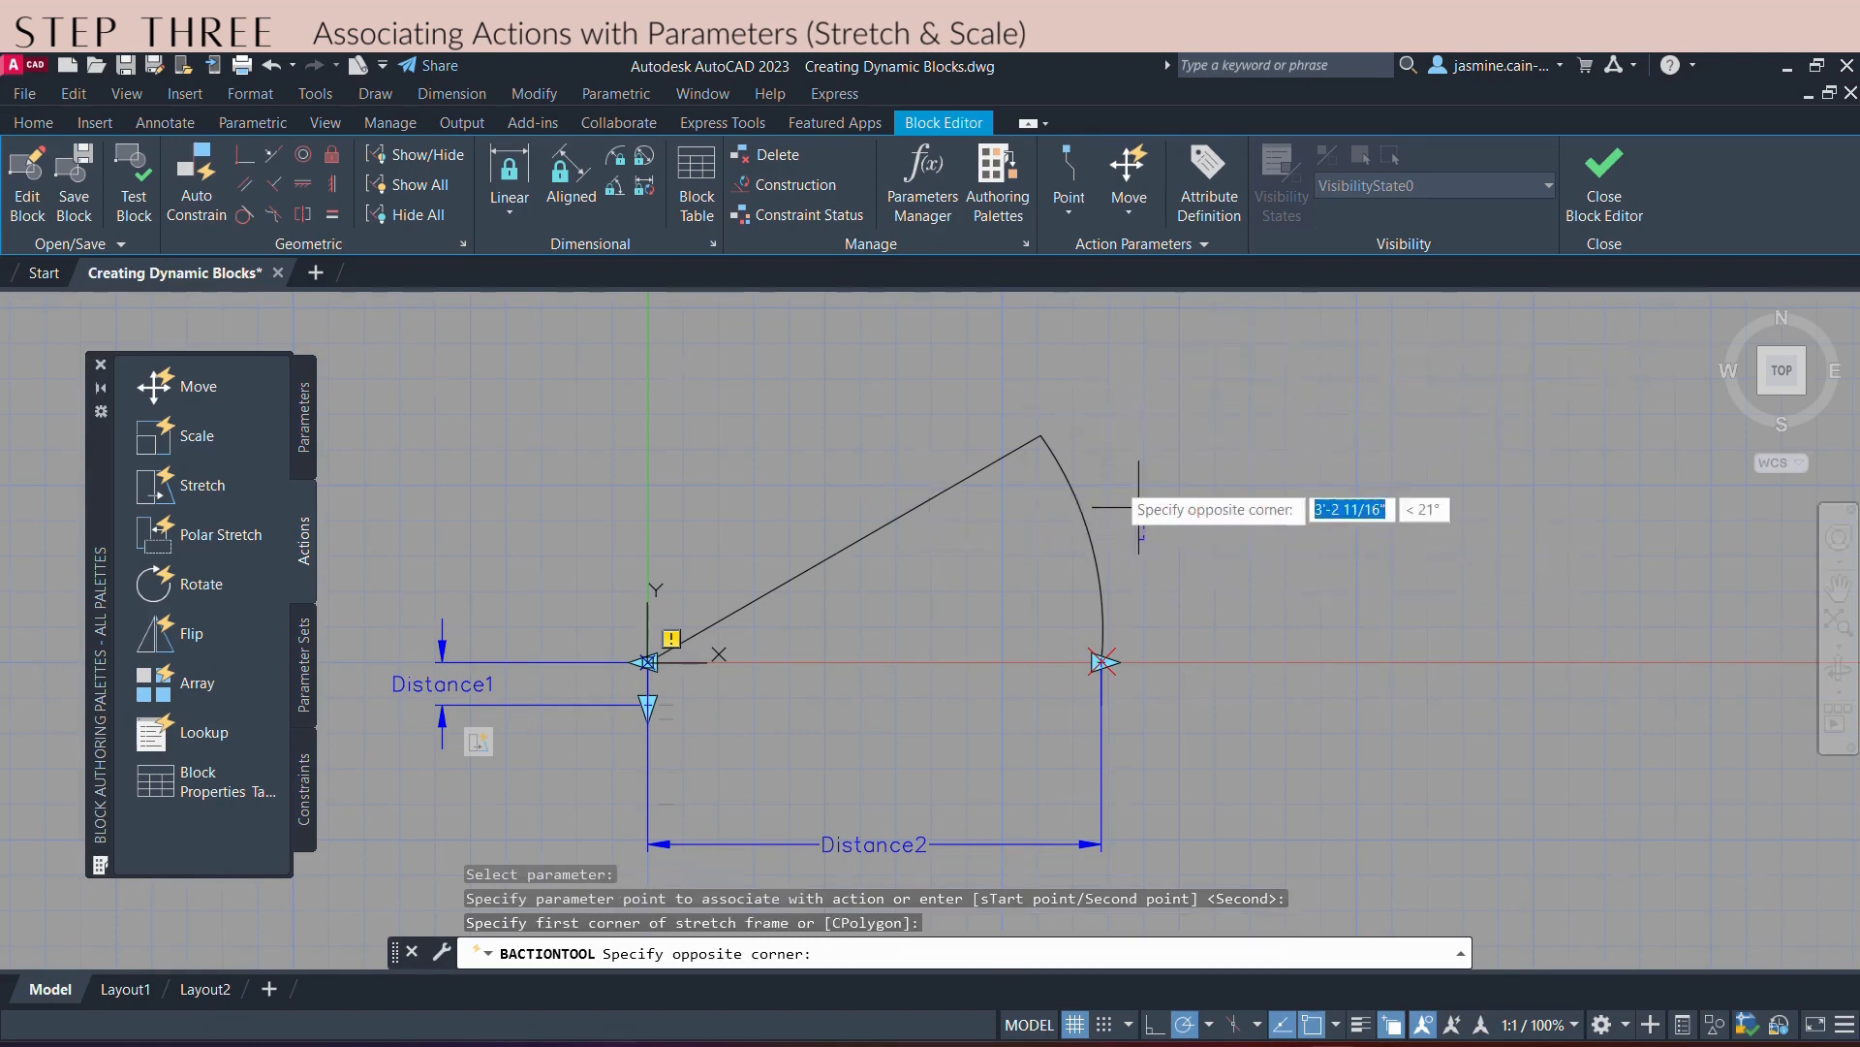
pyautogui.click(922, 371)
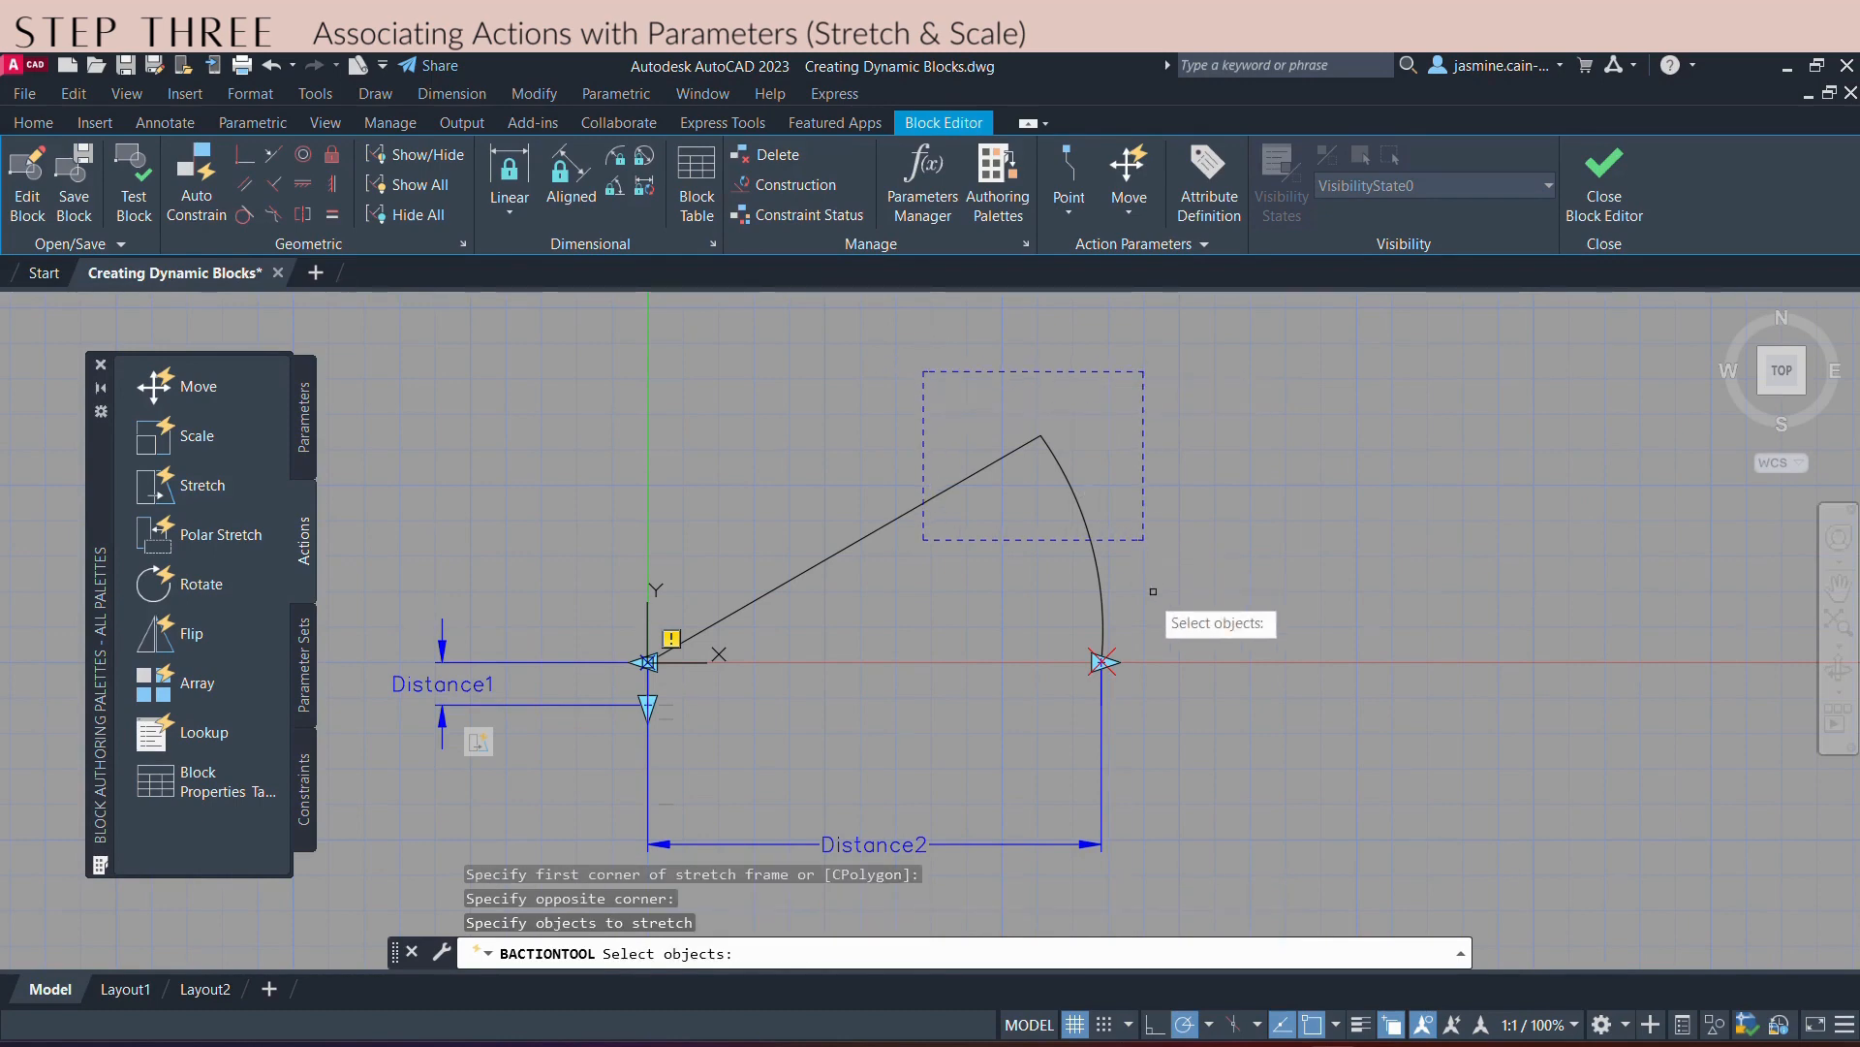
pyautogui.click(1003, 458)
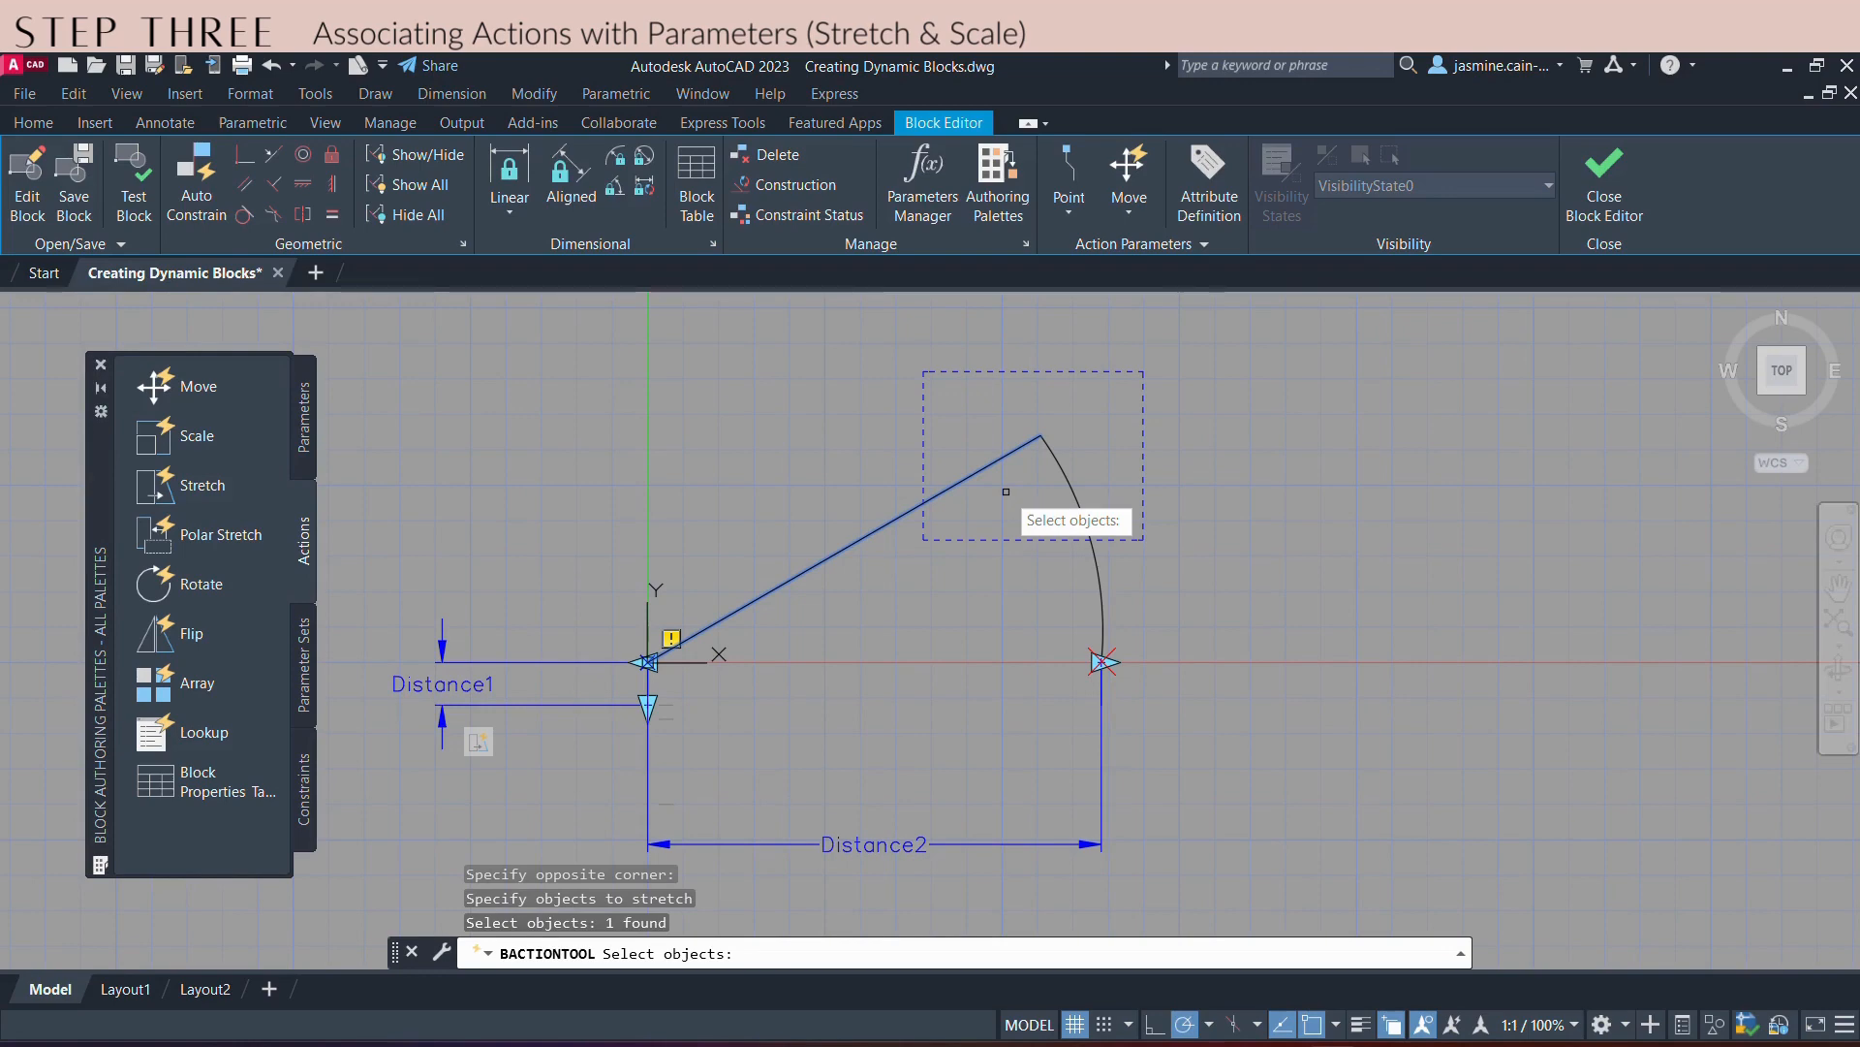
pyautogui.press('Return')
pyautogui.moveTo(994, 688); pyautogui.dragTo(1055, 620, button='middle')
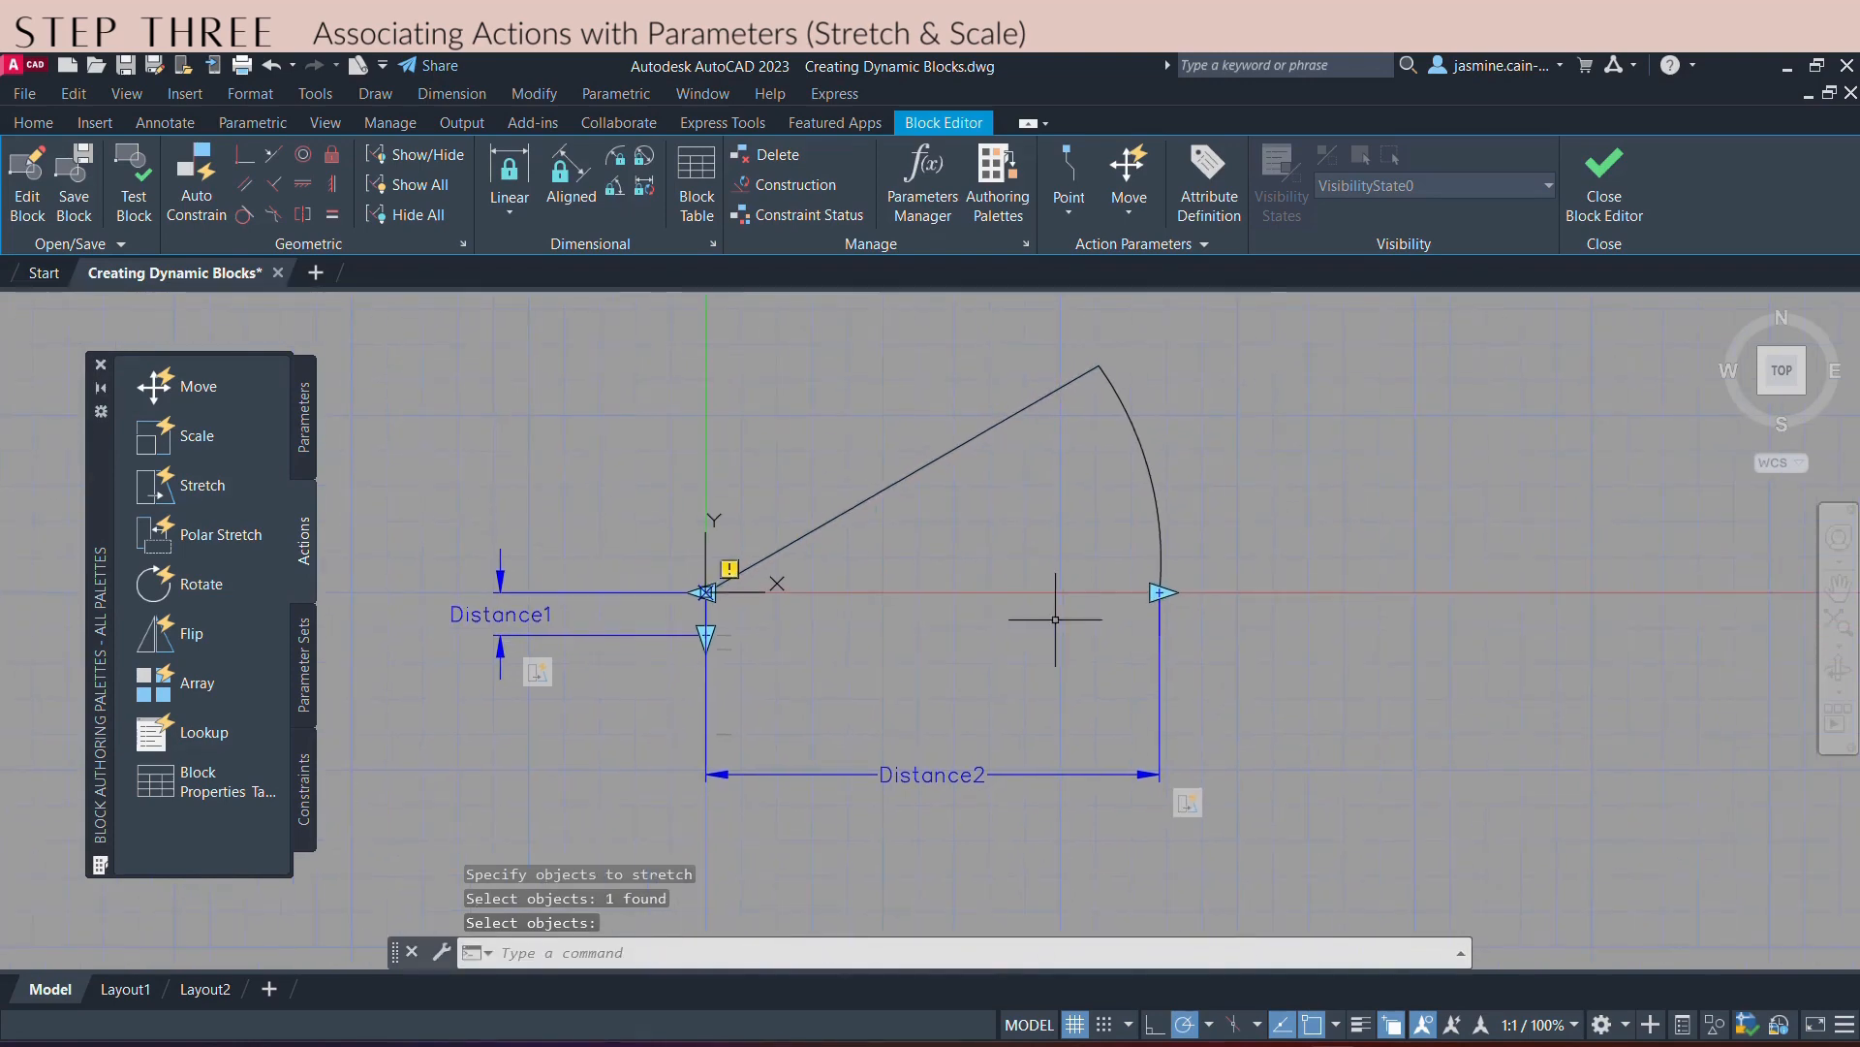
# - Add a second Stretch action to Distance2 at its right-jamb point, framing the right jamb and selecting only the jamb line
pyautogui.click(193, 492)
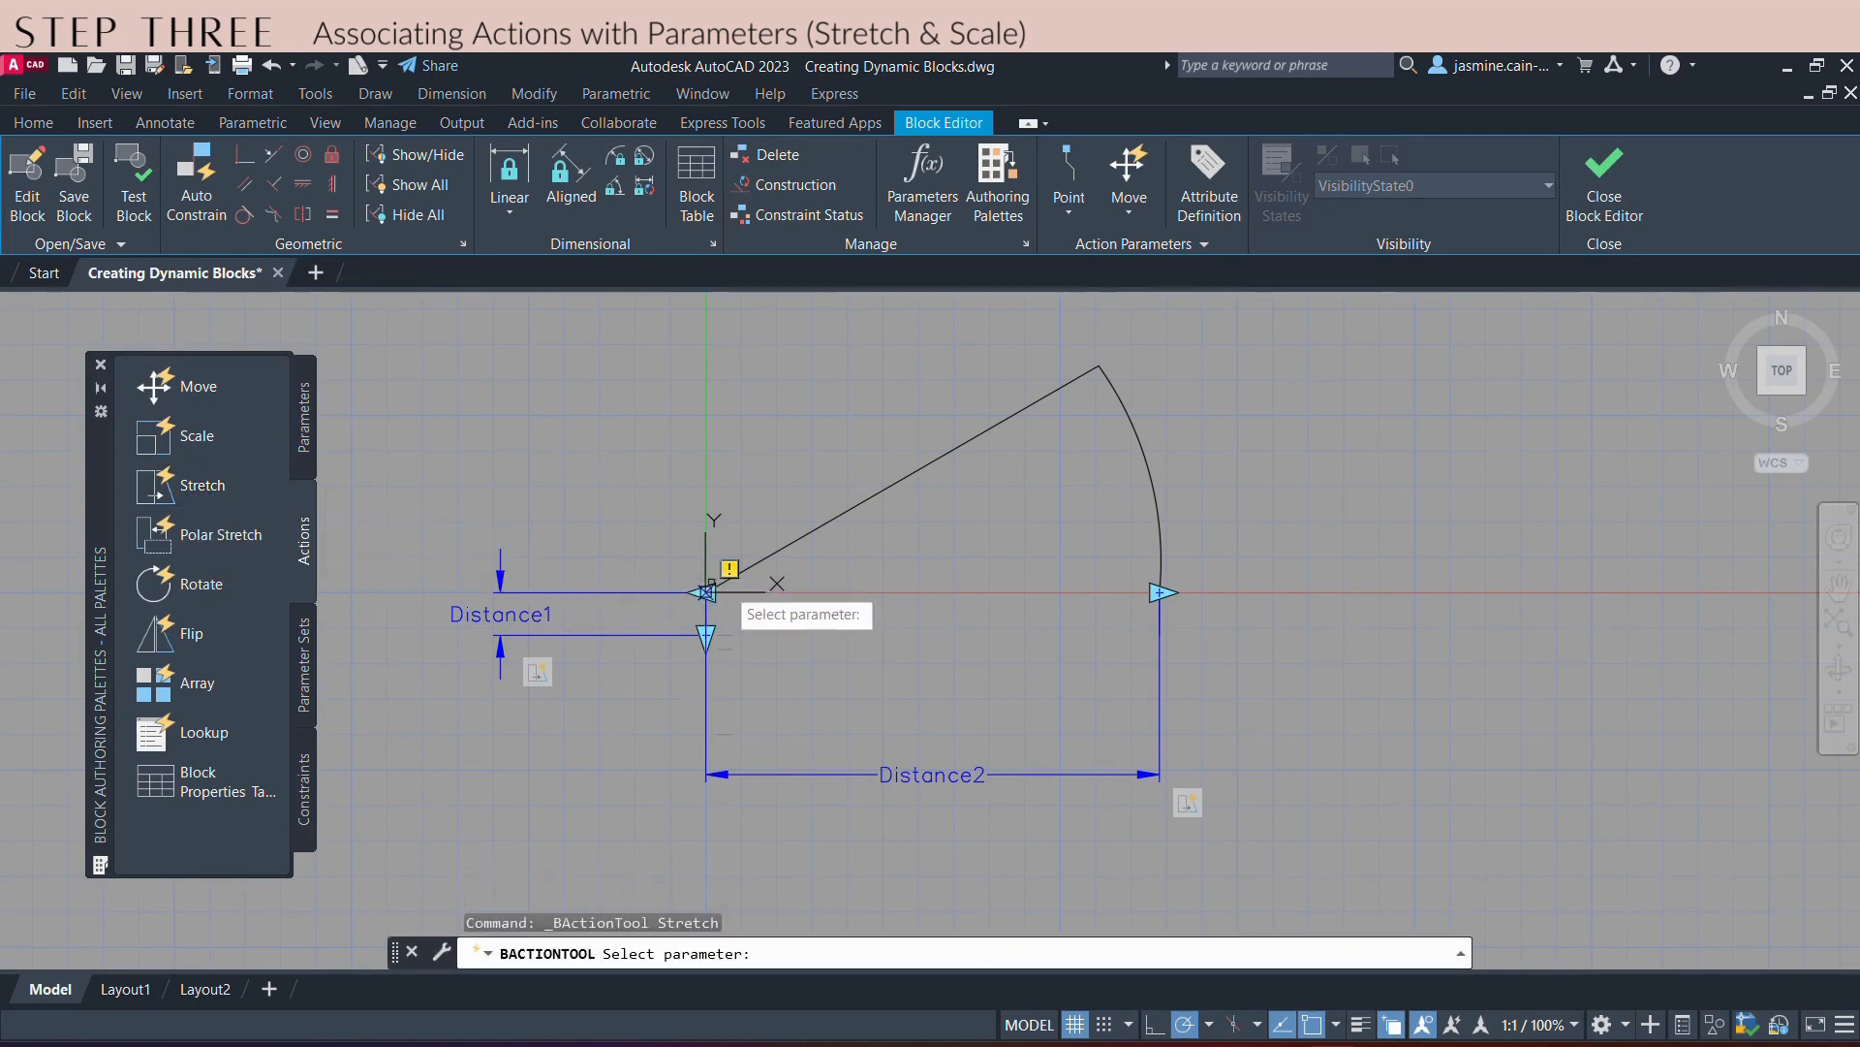
pyautogui.moveTo(943, 702)
pyautogui.mouseDown(button='middle')
pyautogui.moveTo(878, 706)
pyautogui.moveTo(795, 670)
pyautogui.mouseUp(button='middle')
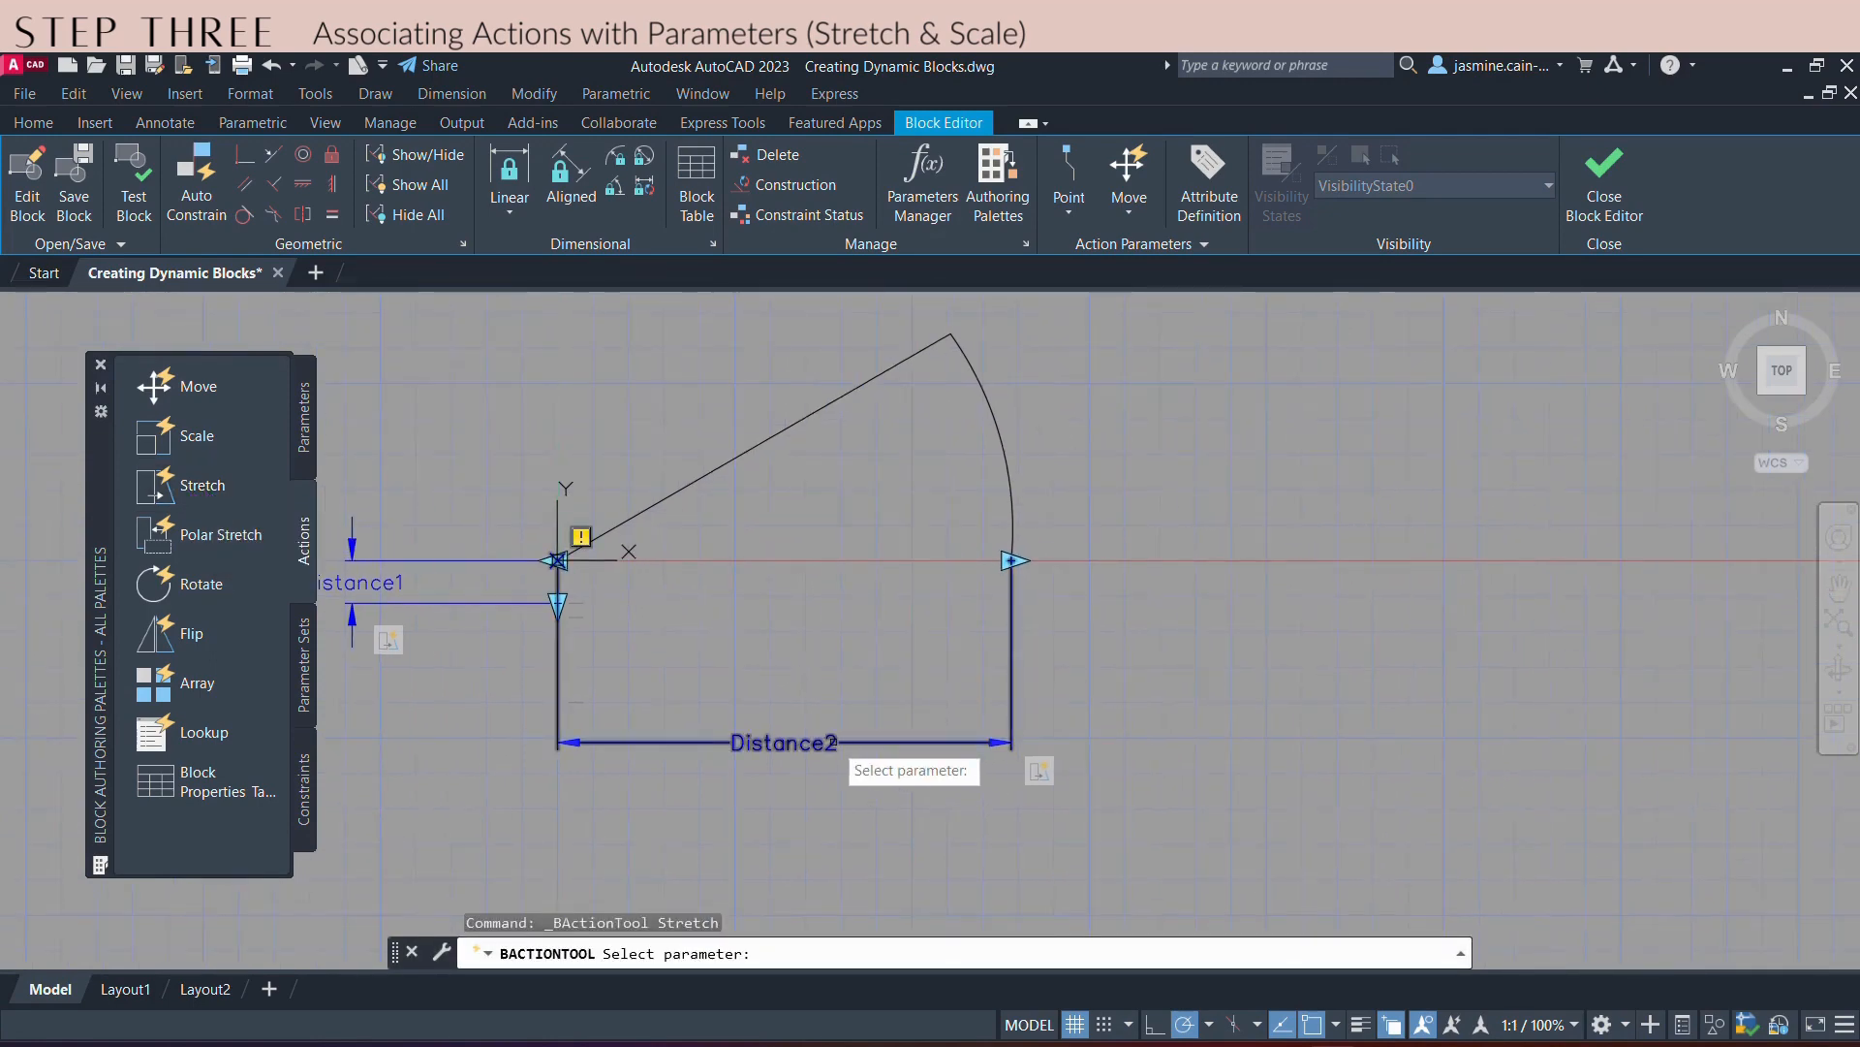
pyautogui.click(832, 742)
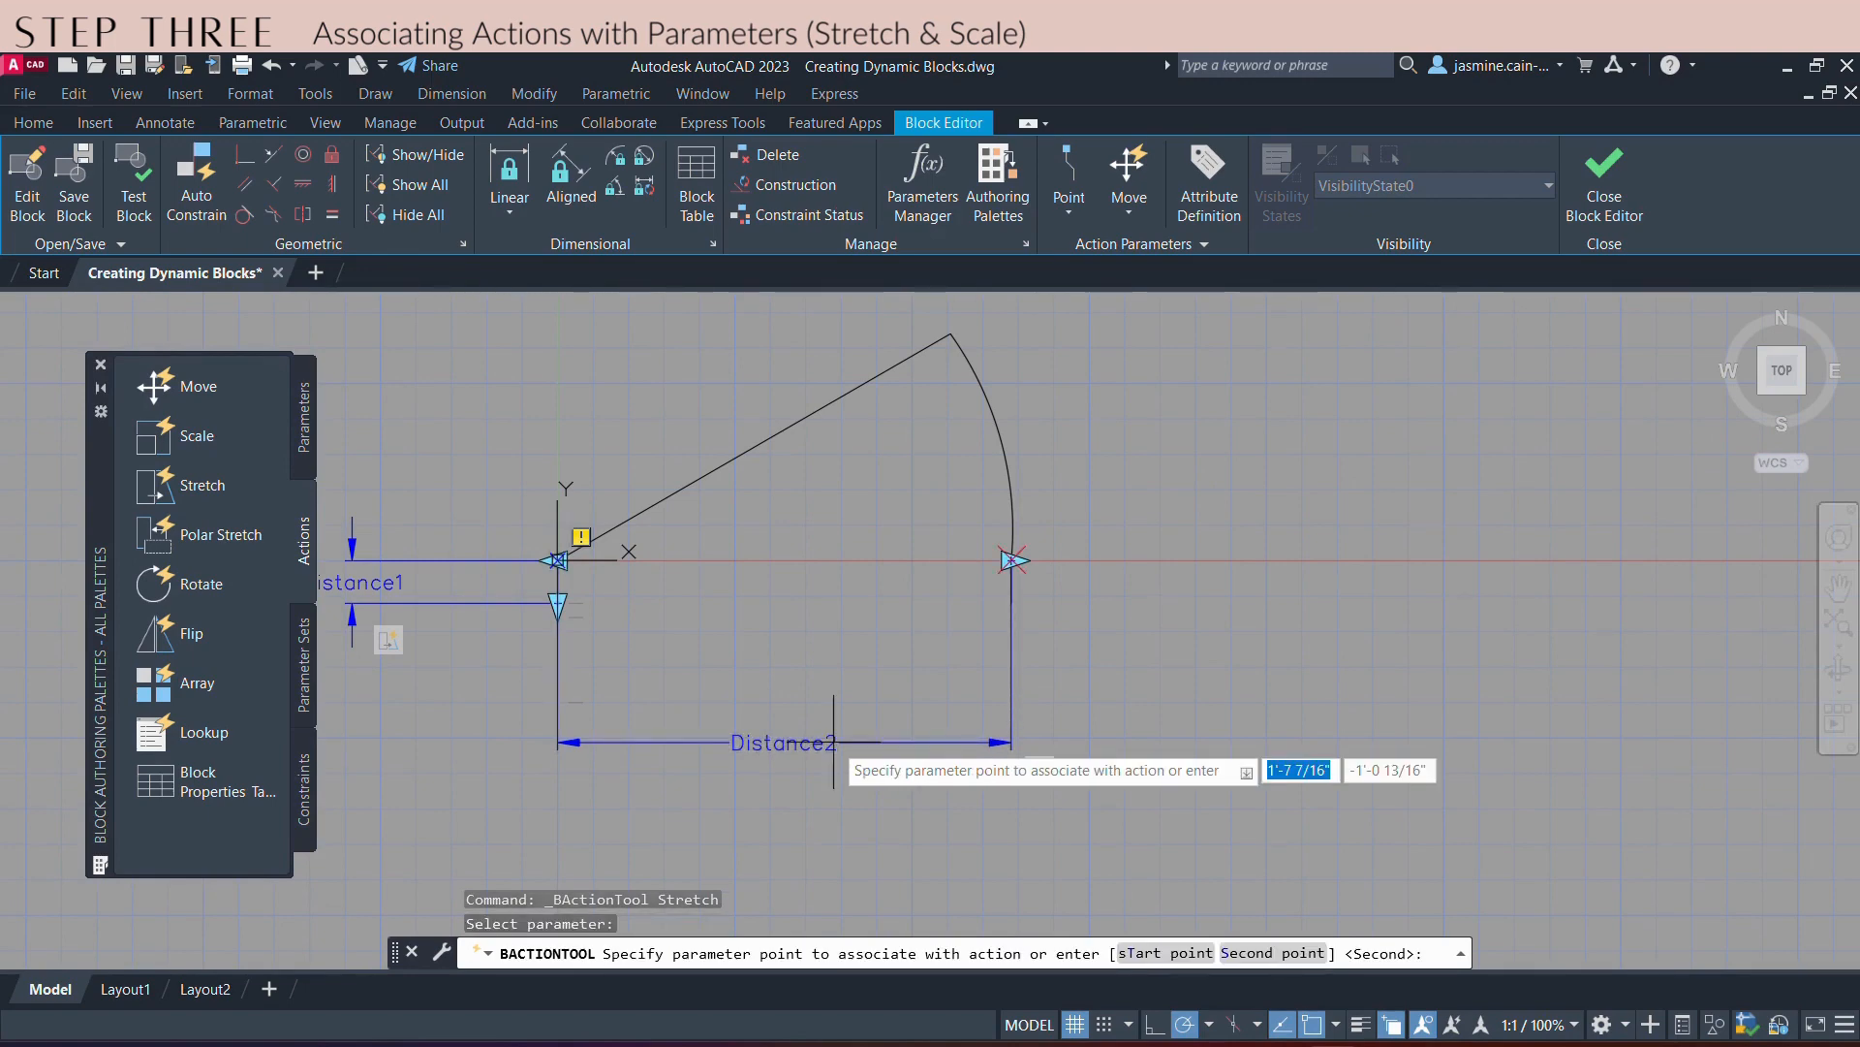
pyautogui.click(1011, 560)
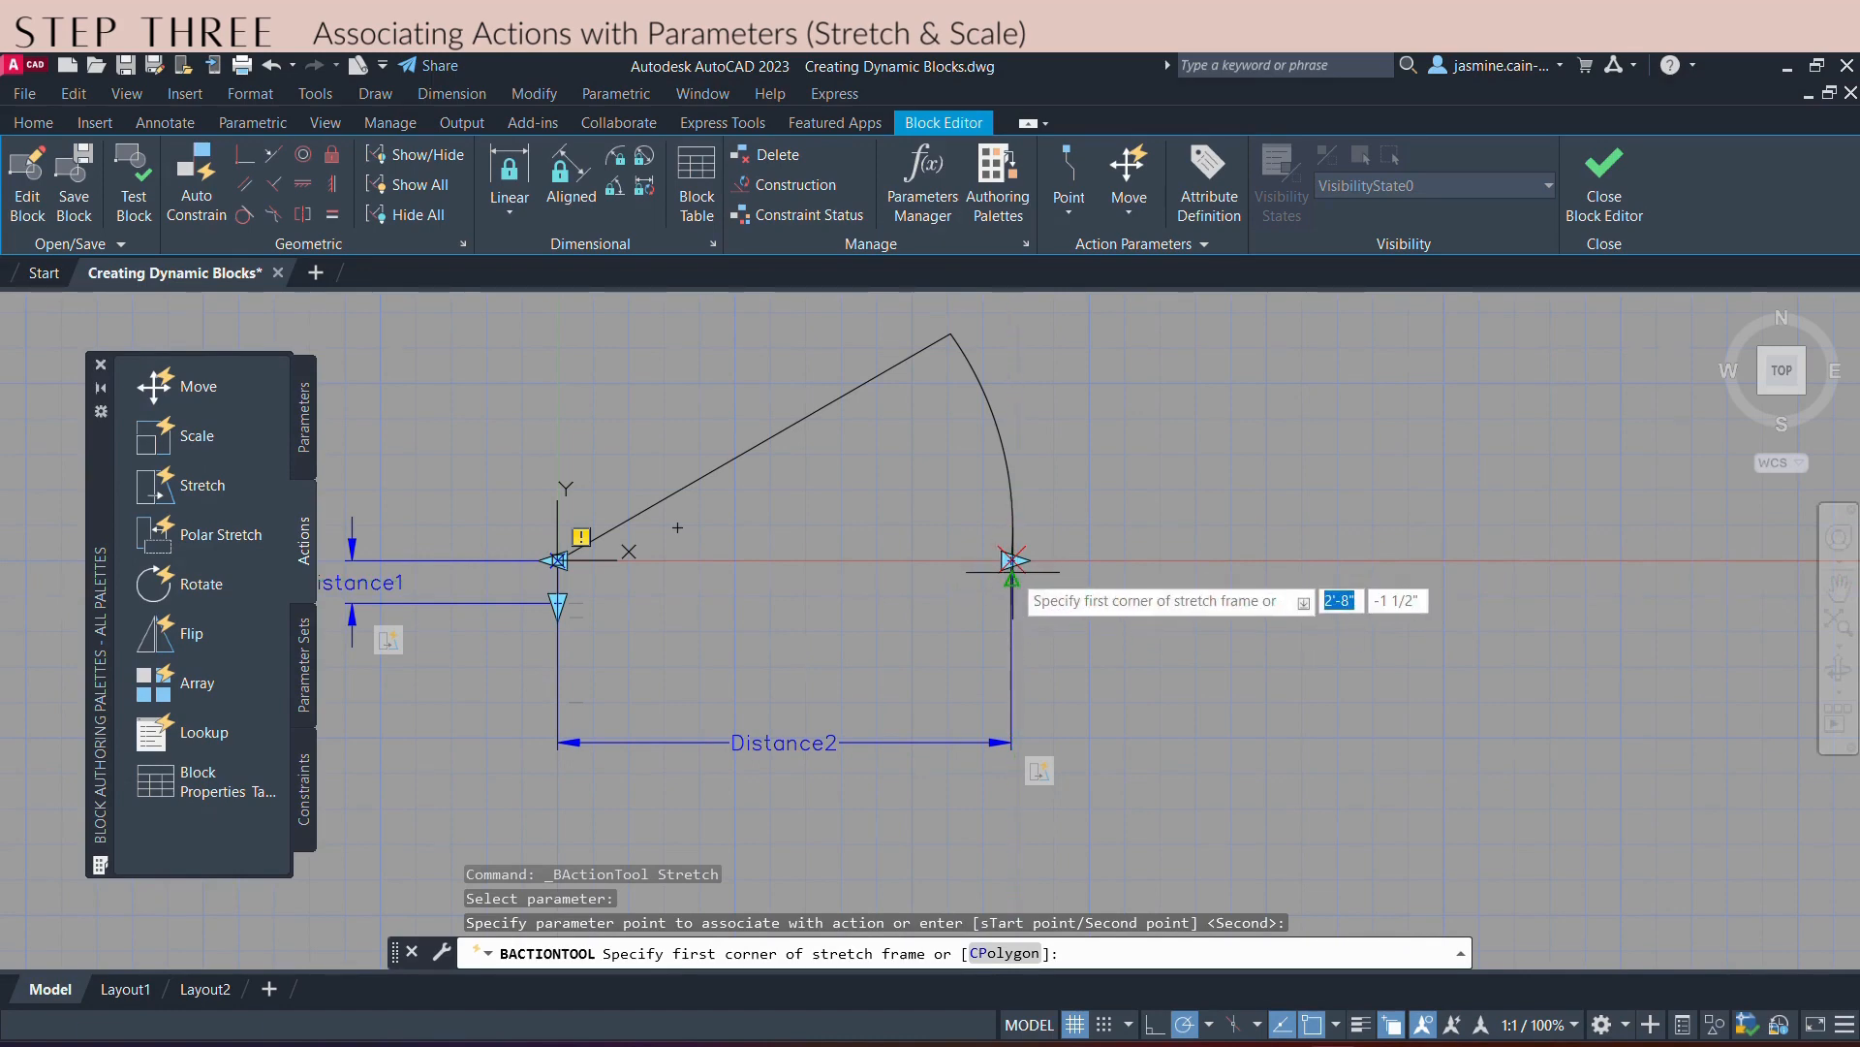
pyautogui.click(1084, 634)
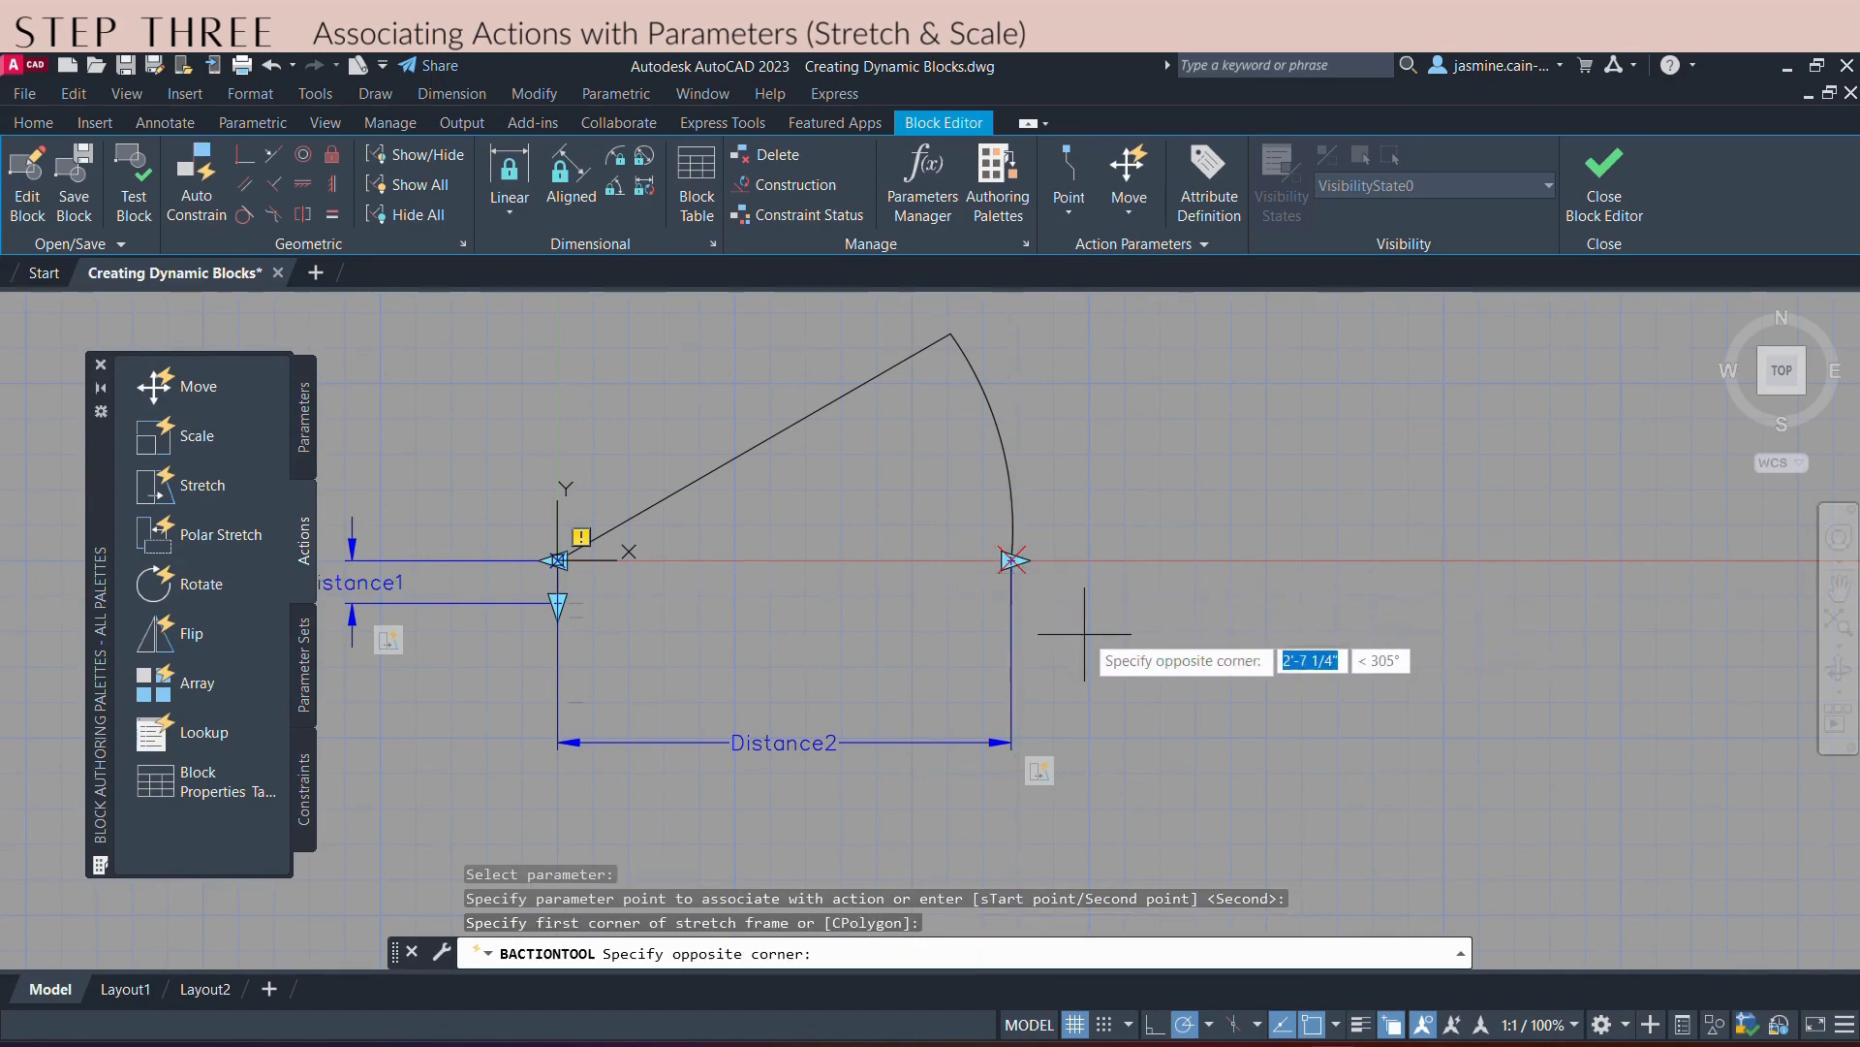
pyautogui.click(946, 538)
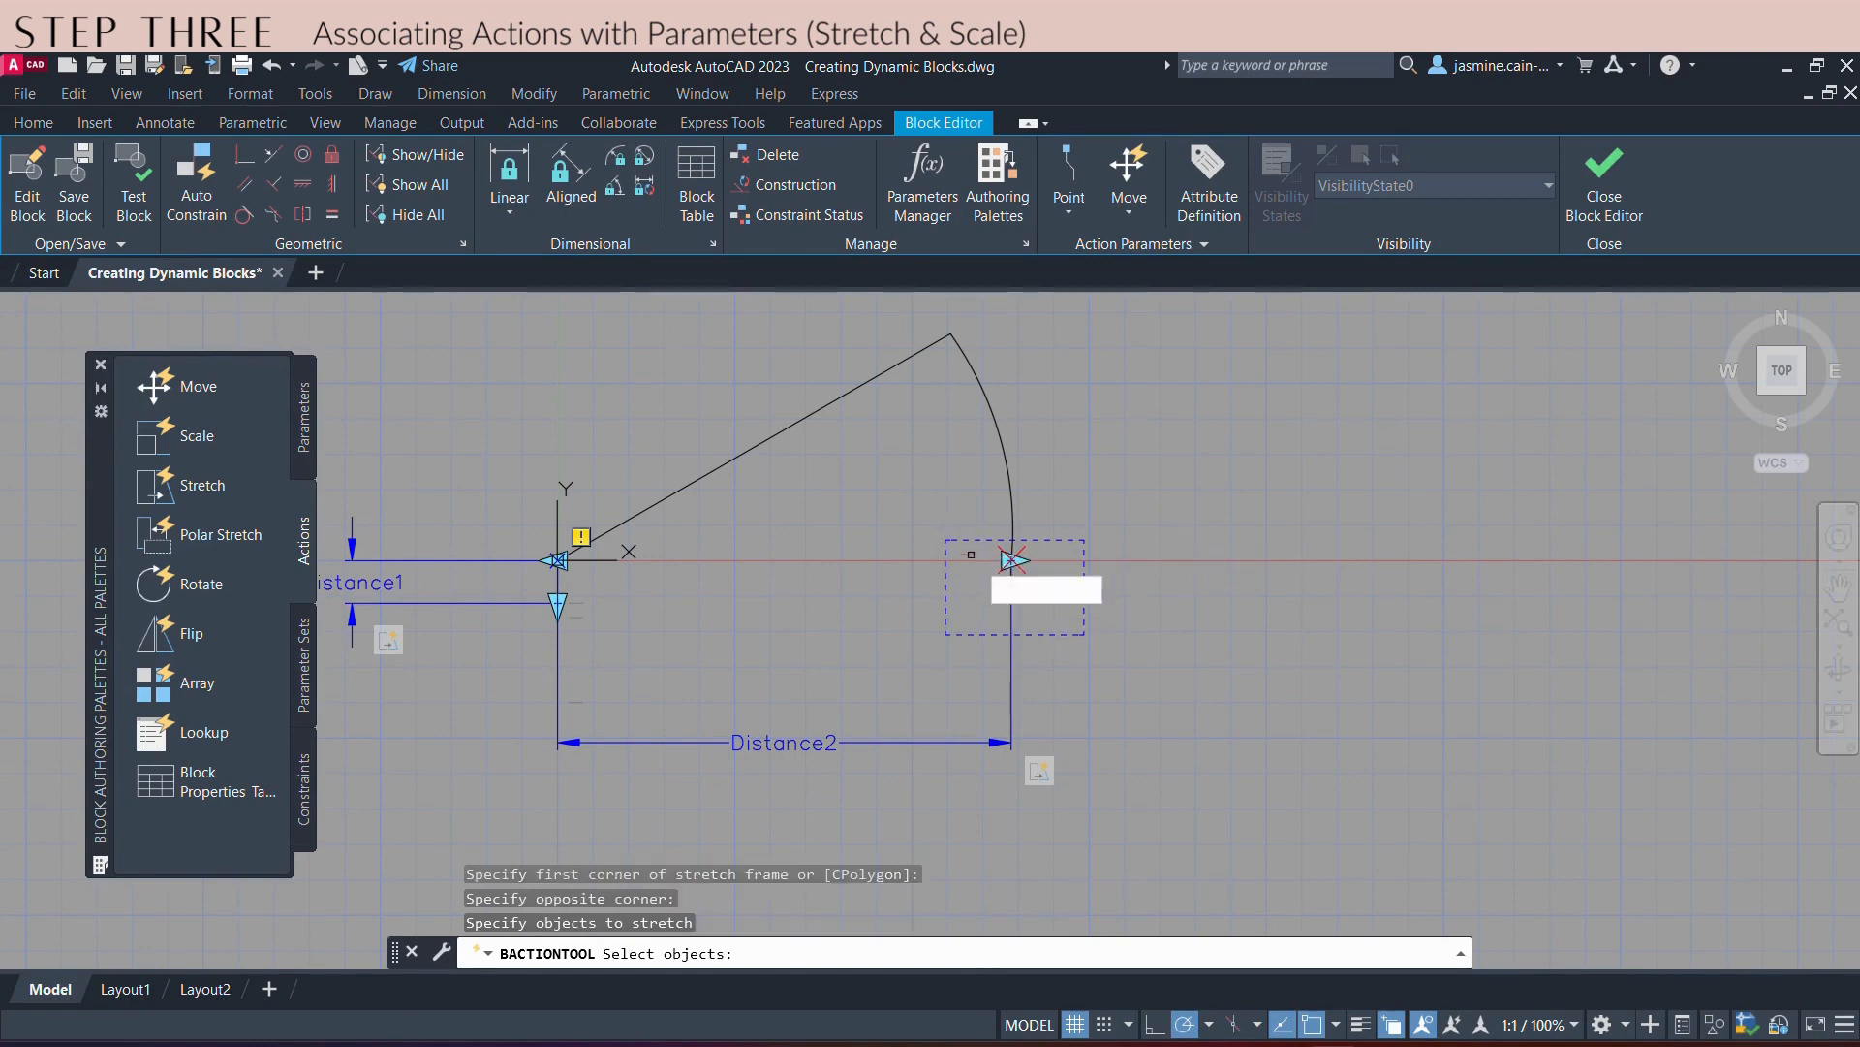
pyautogui.click(1008, 583)
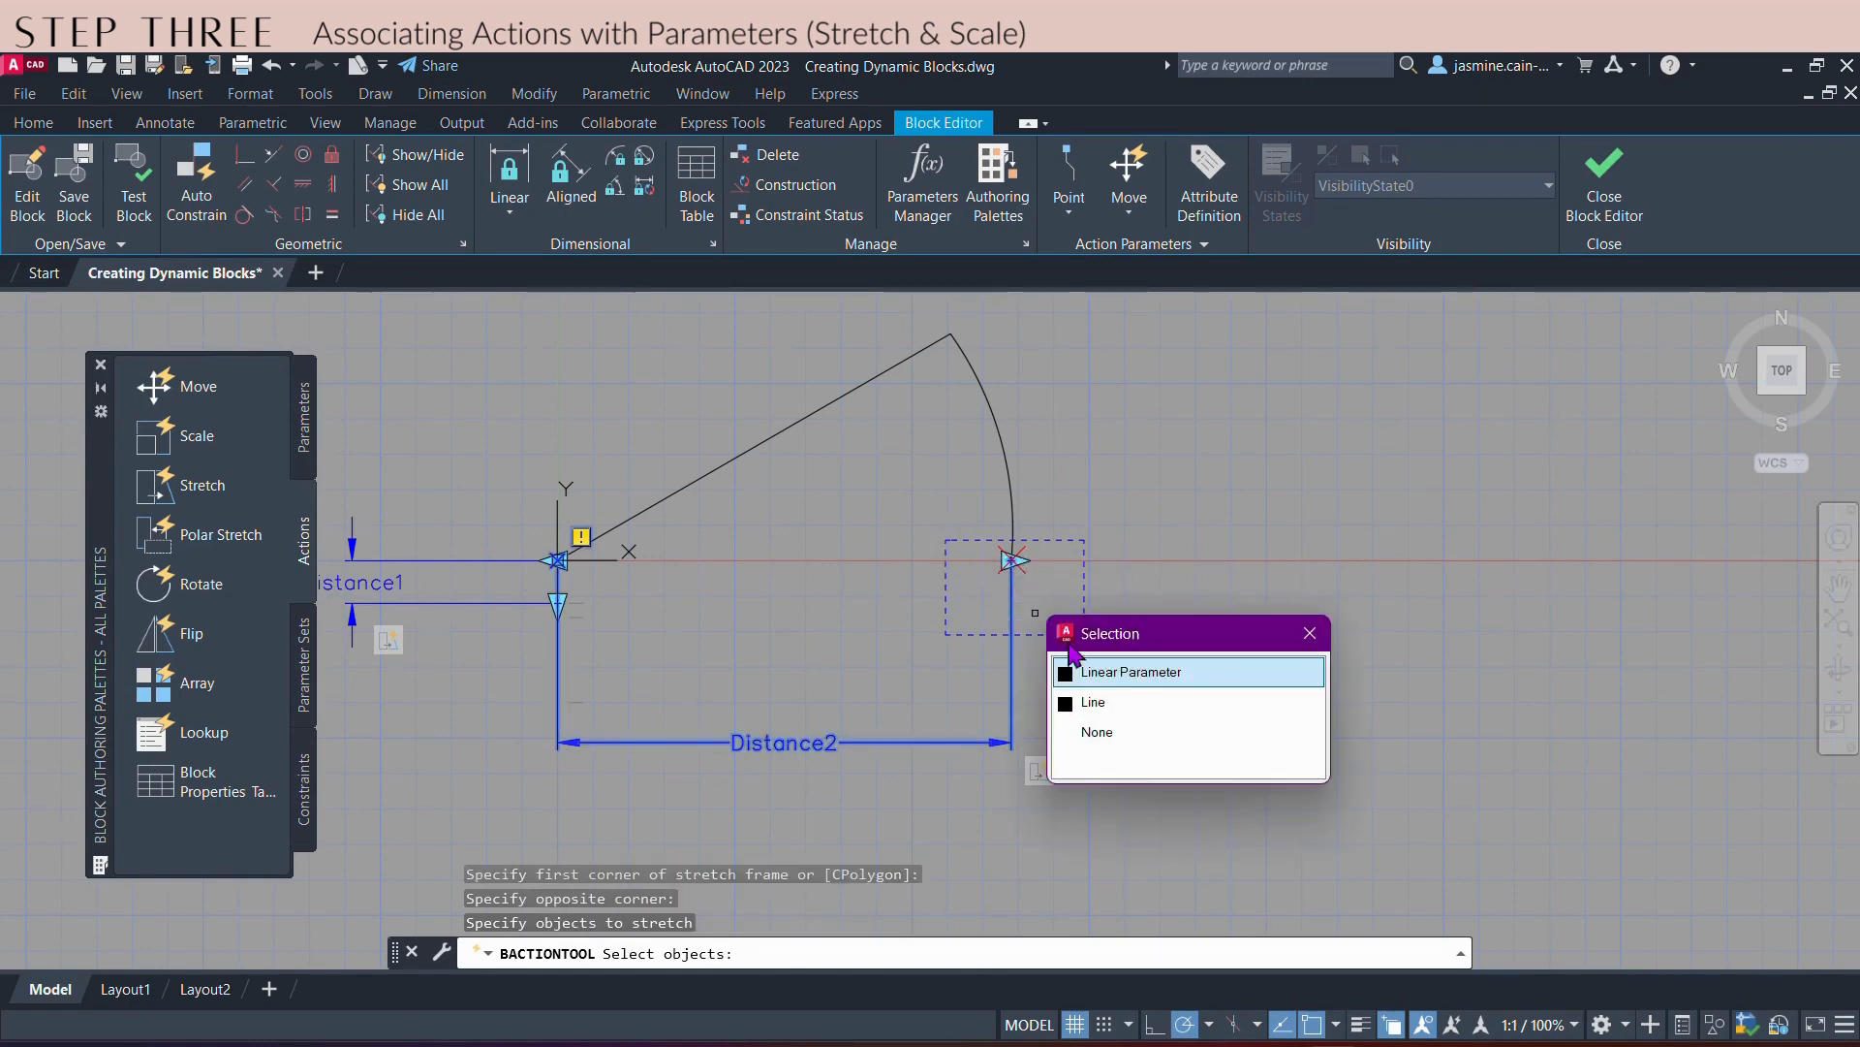
pyautogui.click(1102, 705)
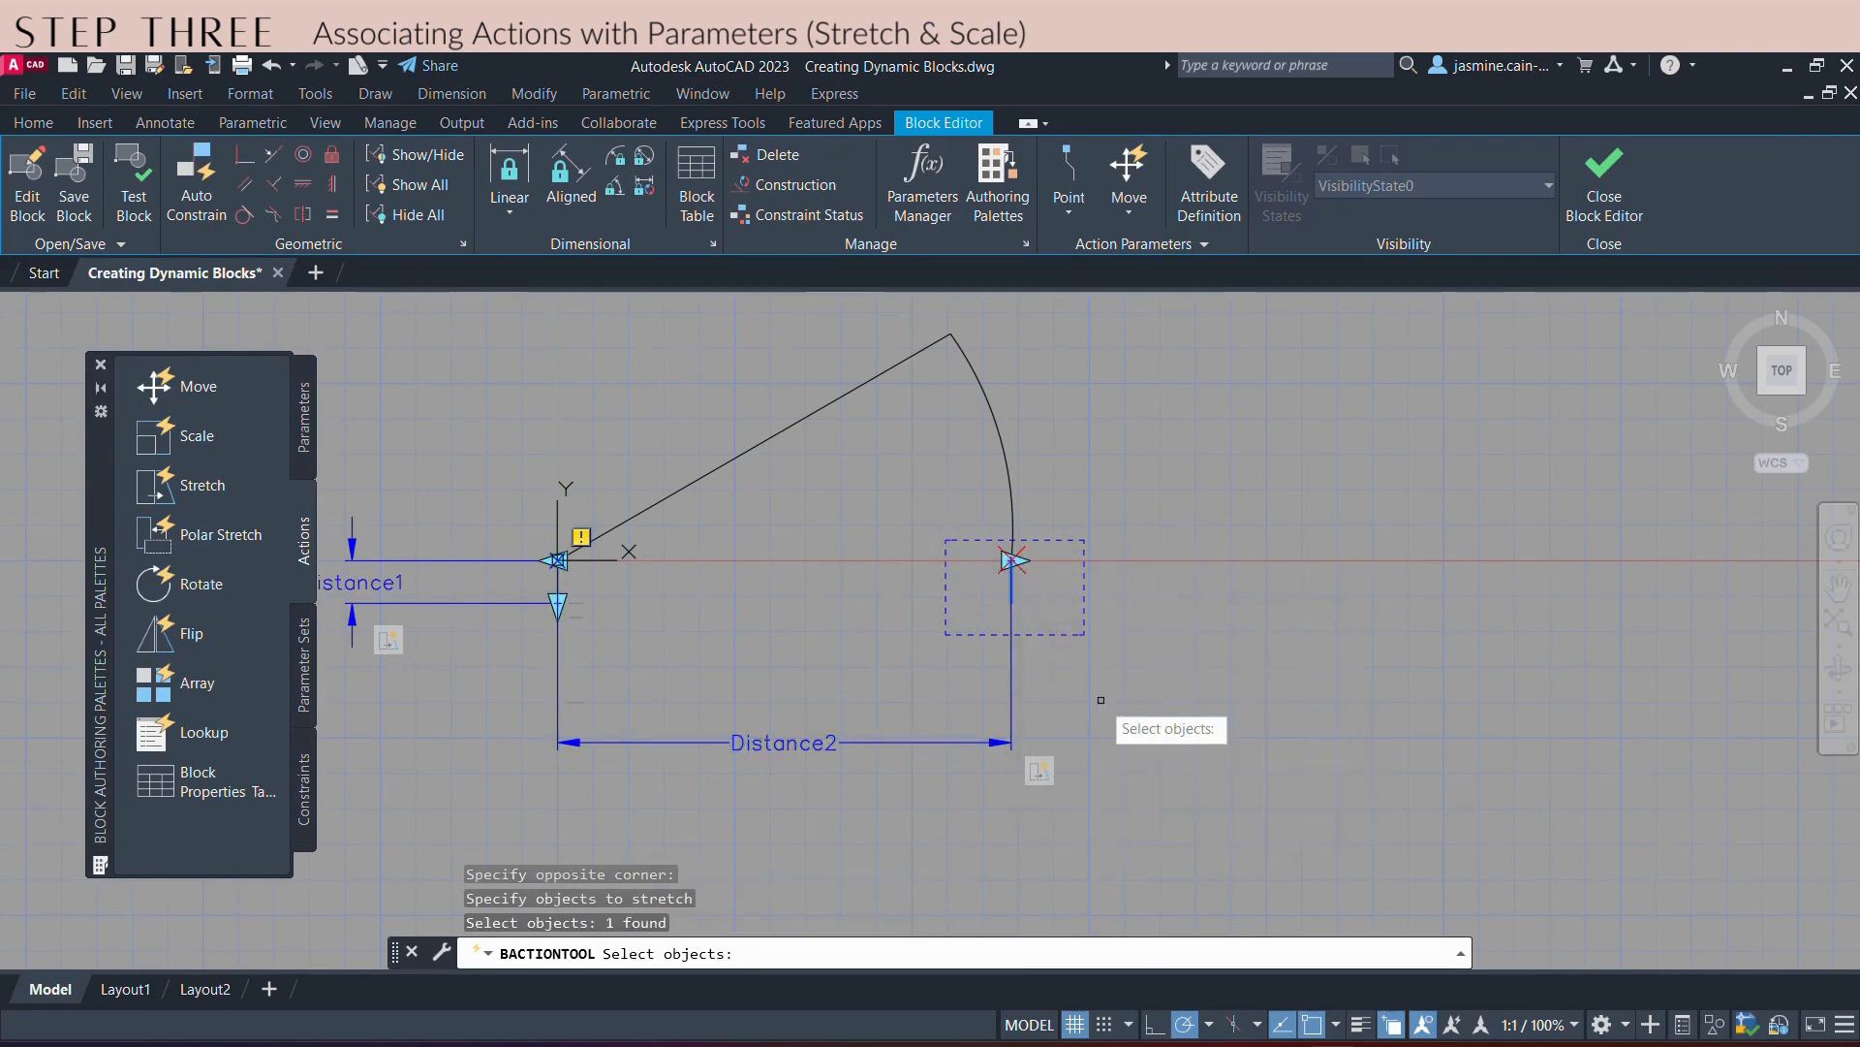
pyautogui.press('Return')
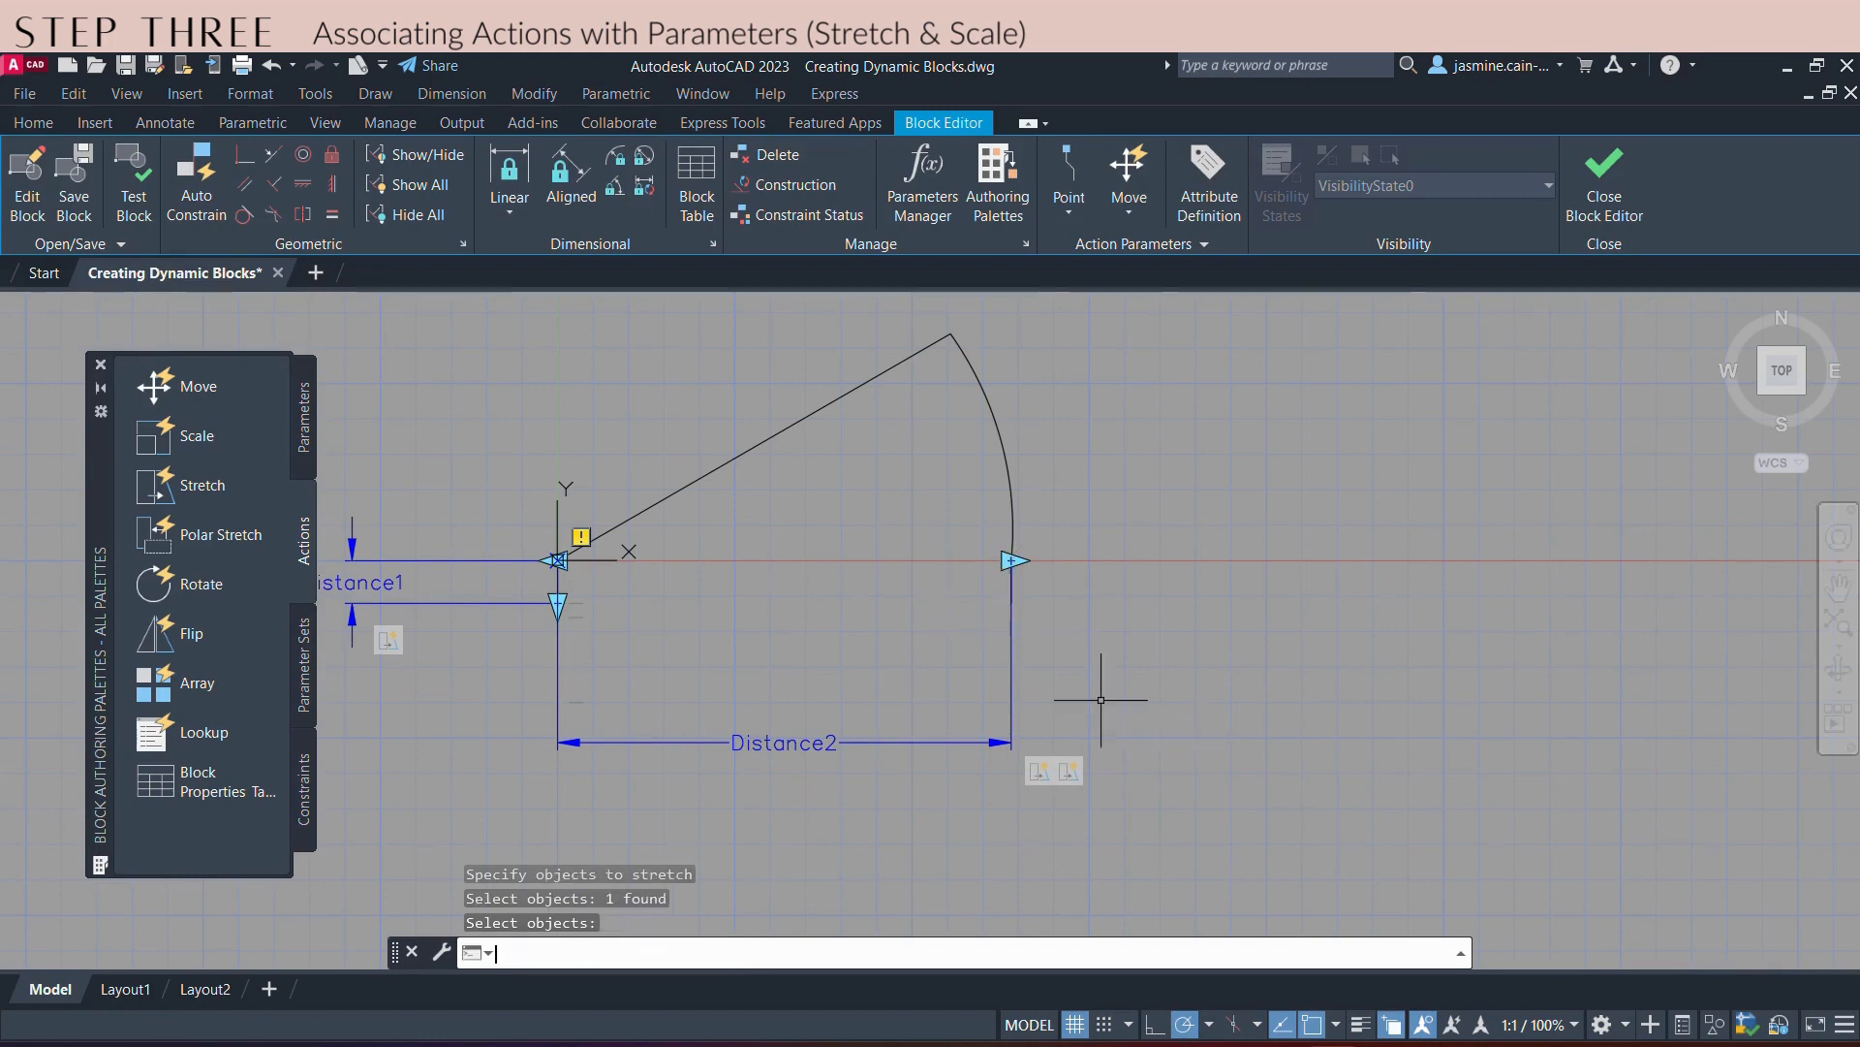
# - Add a Scale action to the Distance2 parameter with the door's swing arc as its only object
pyautogui.moveTo(836, 646); pyautogui.dragTo(938, 660, button='middle')
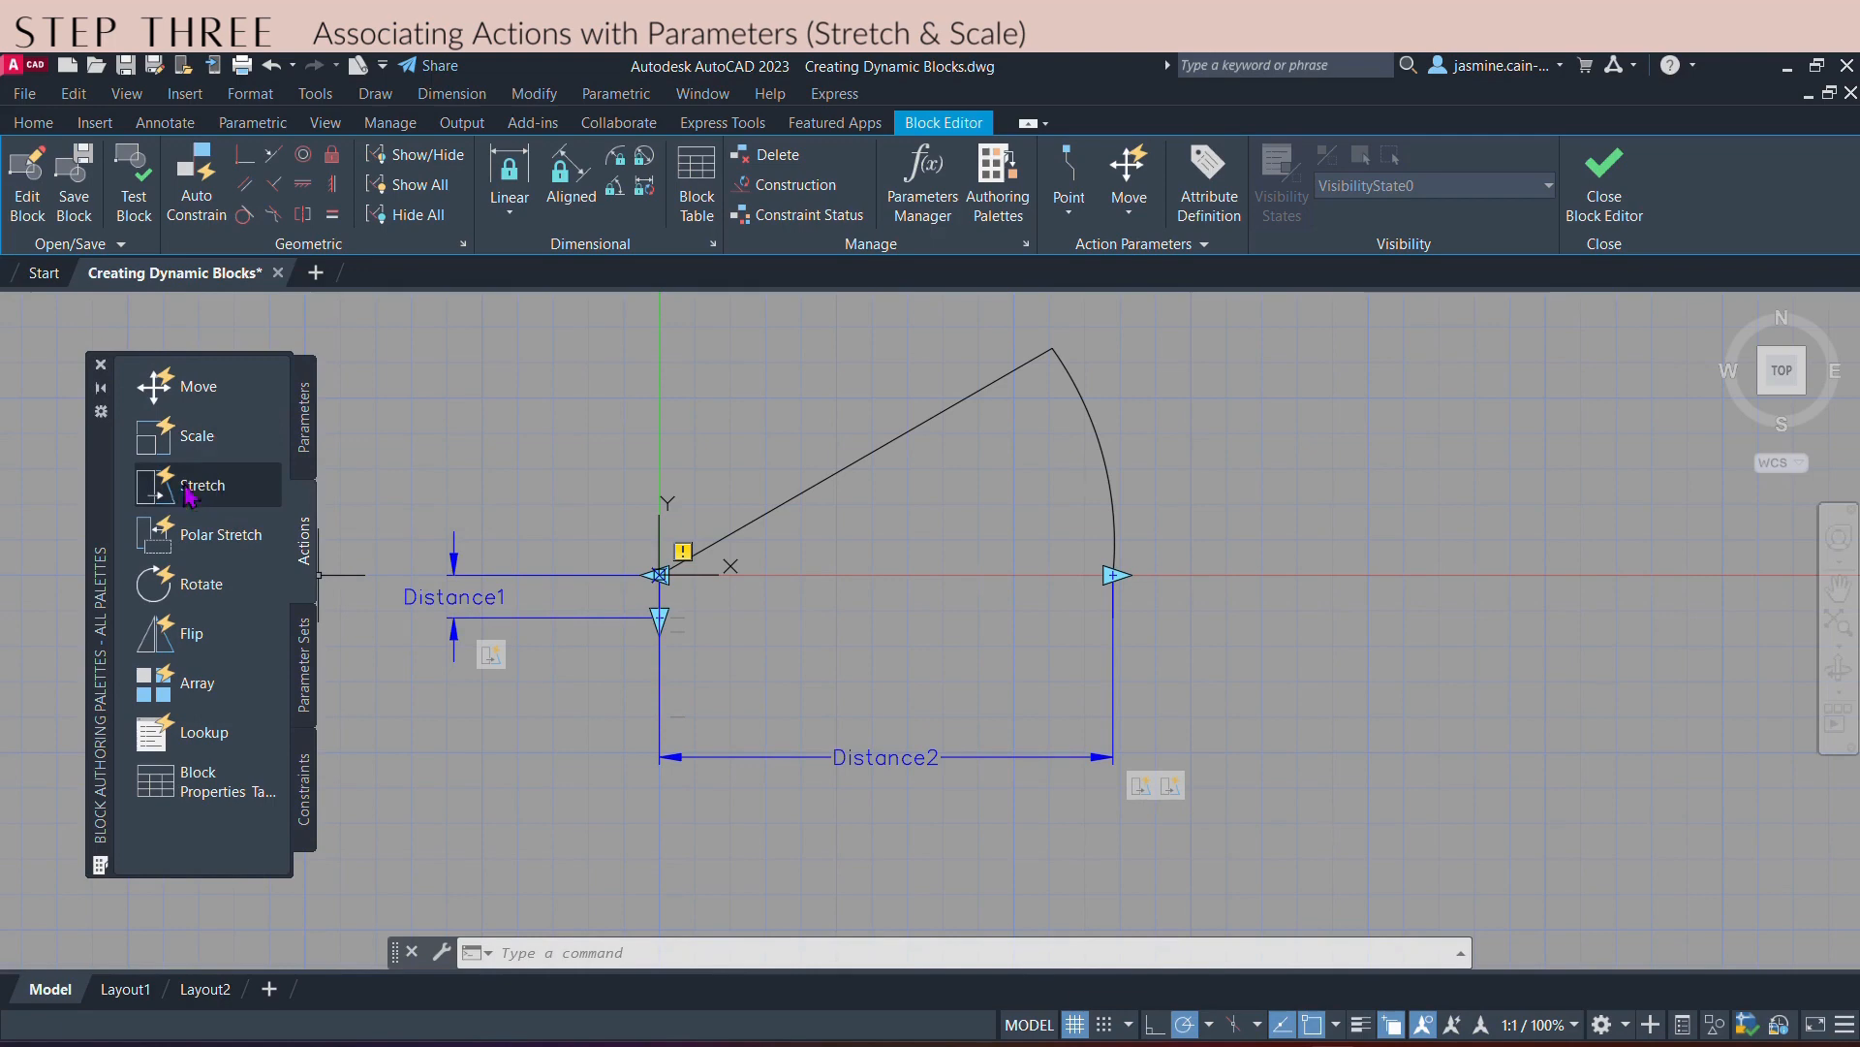
pyautogui.click(242, 440)
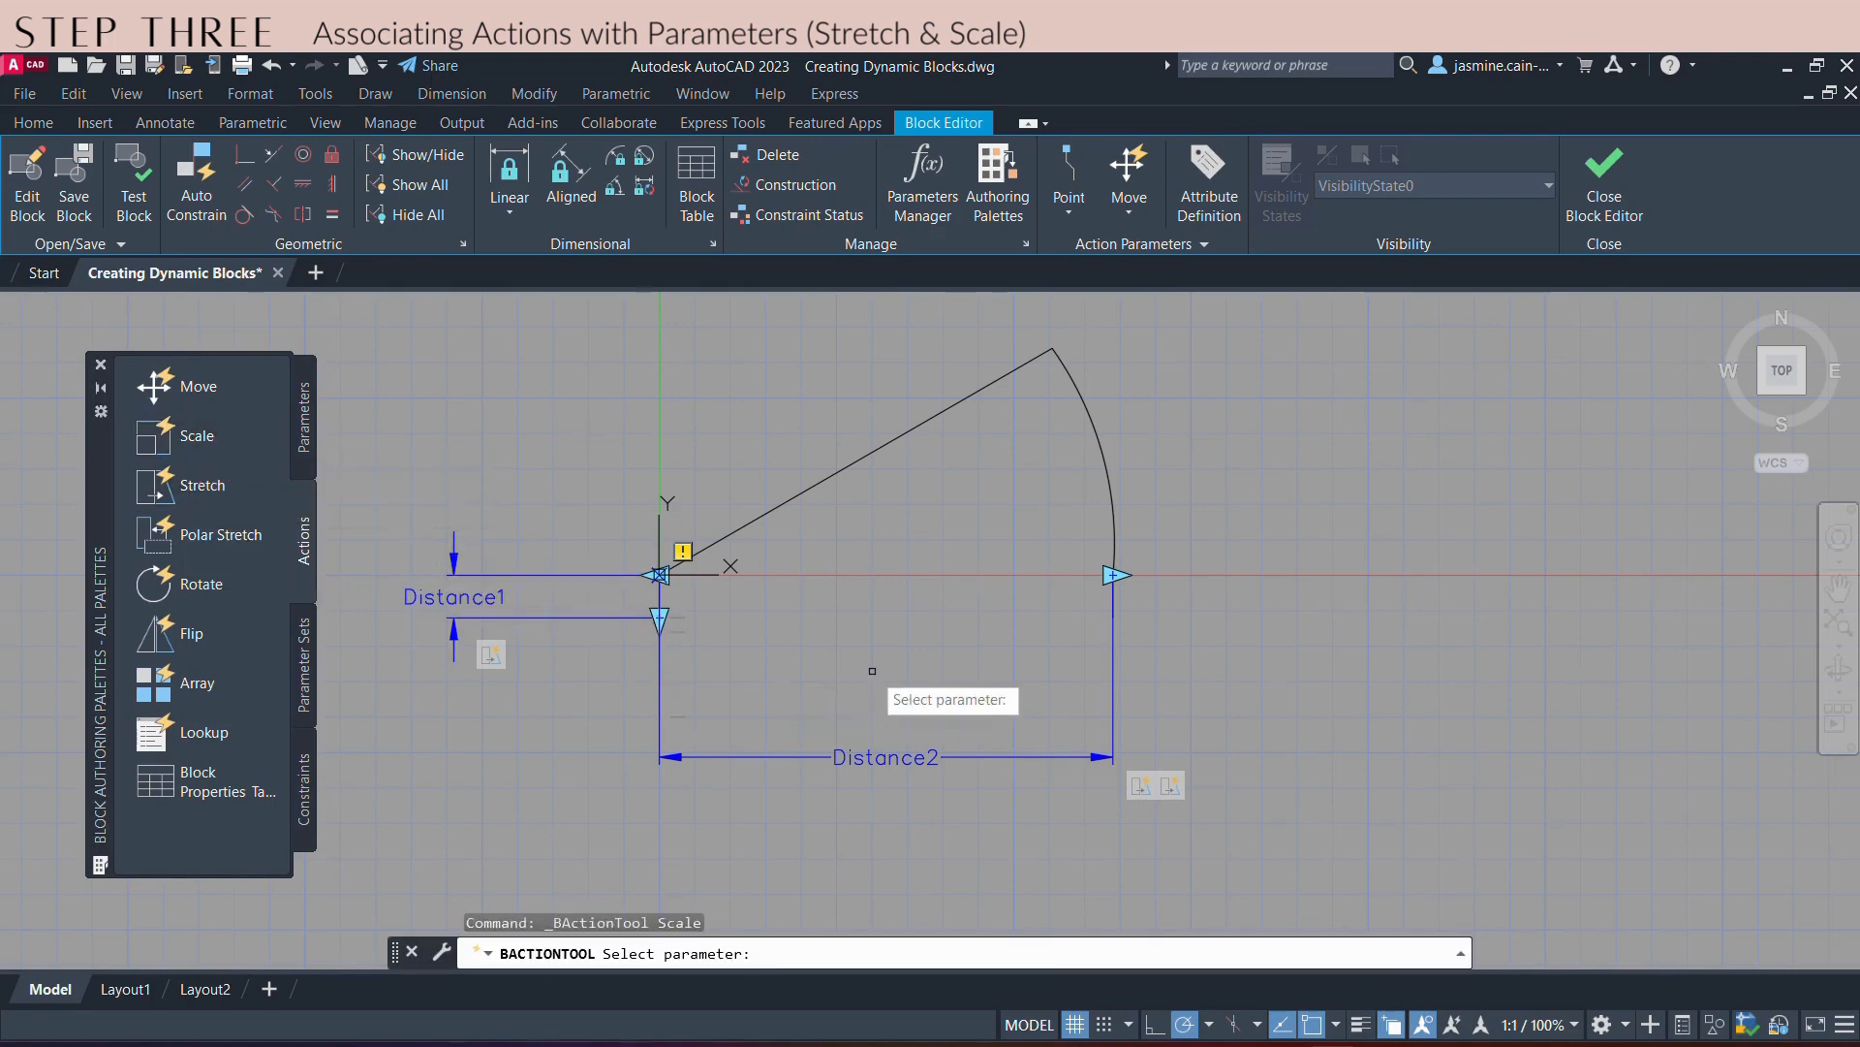
pyautogui.moveTo(943, 673); pyautogui.dragTo(818, 696, button='middle')
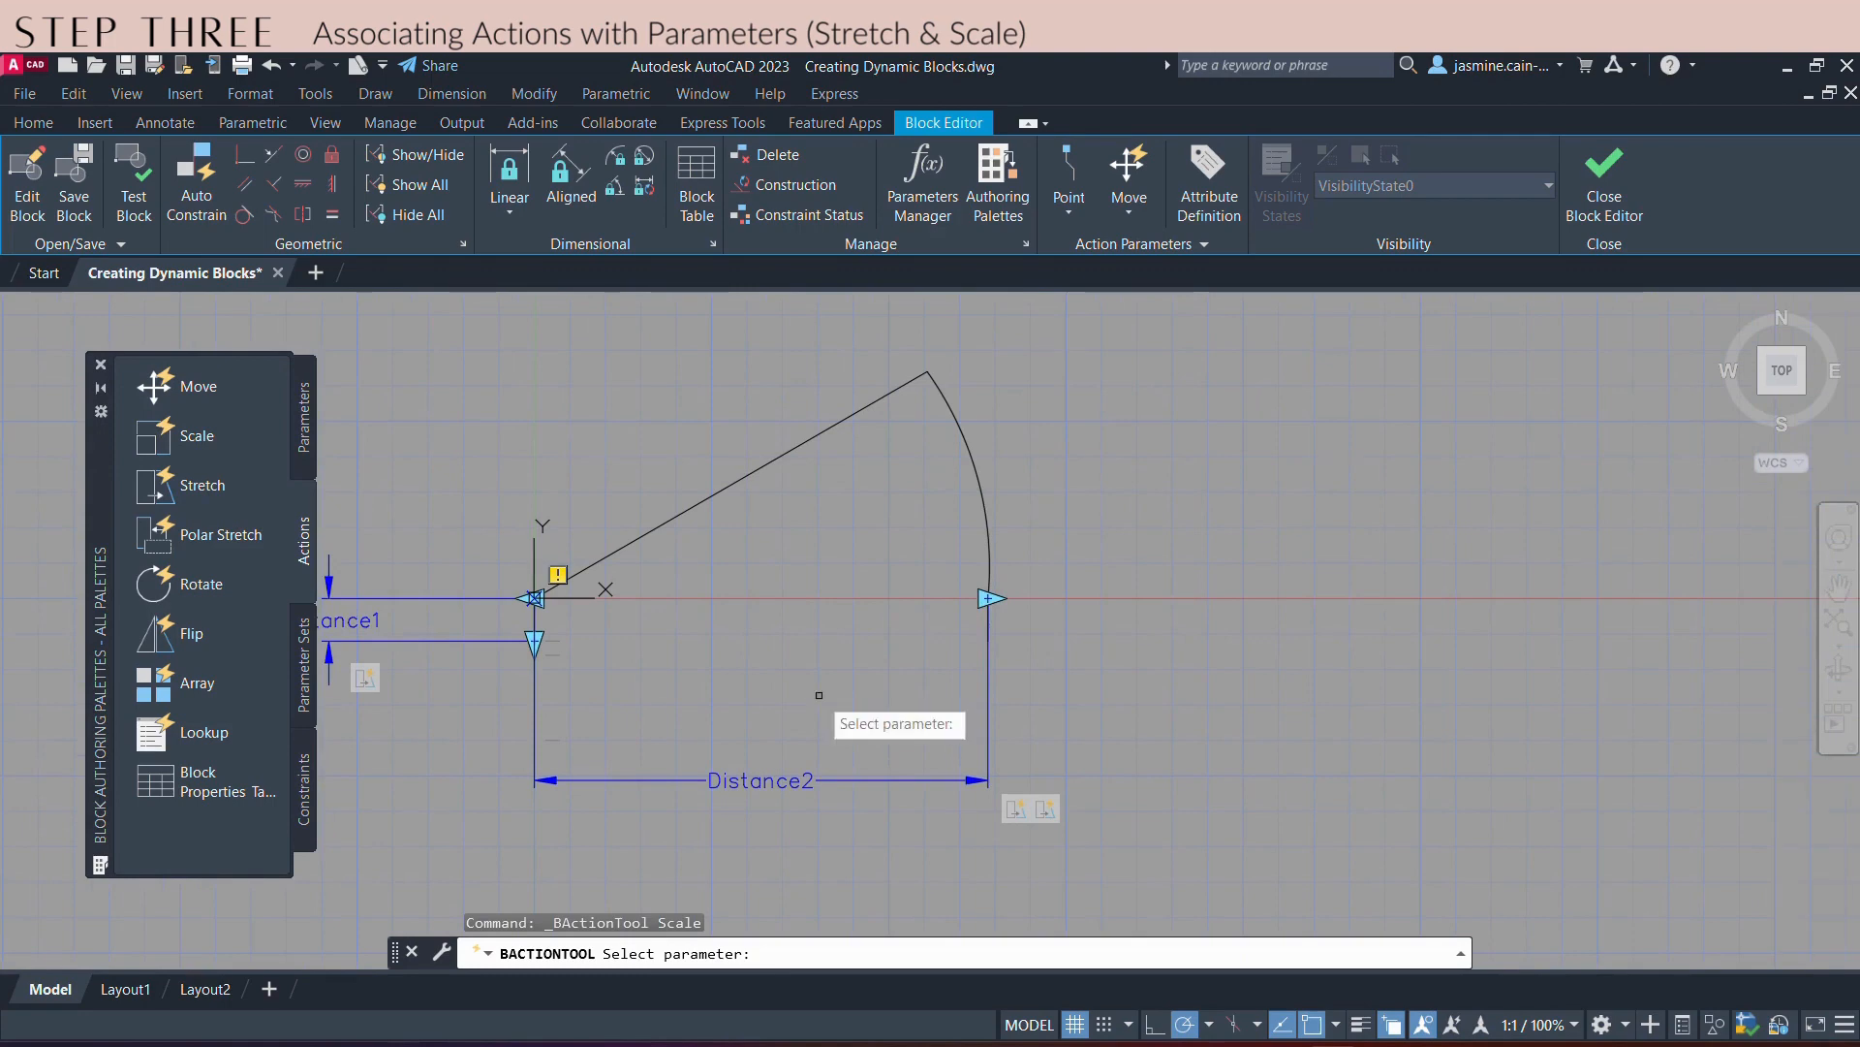
pyautogui.click(782, 785)
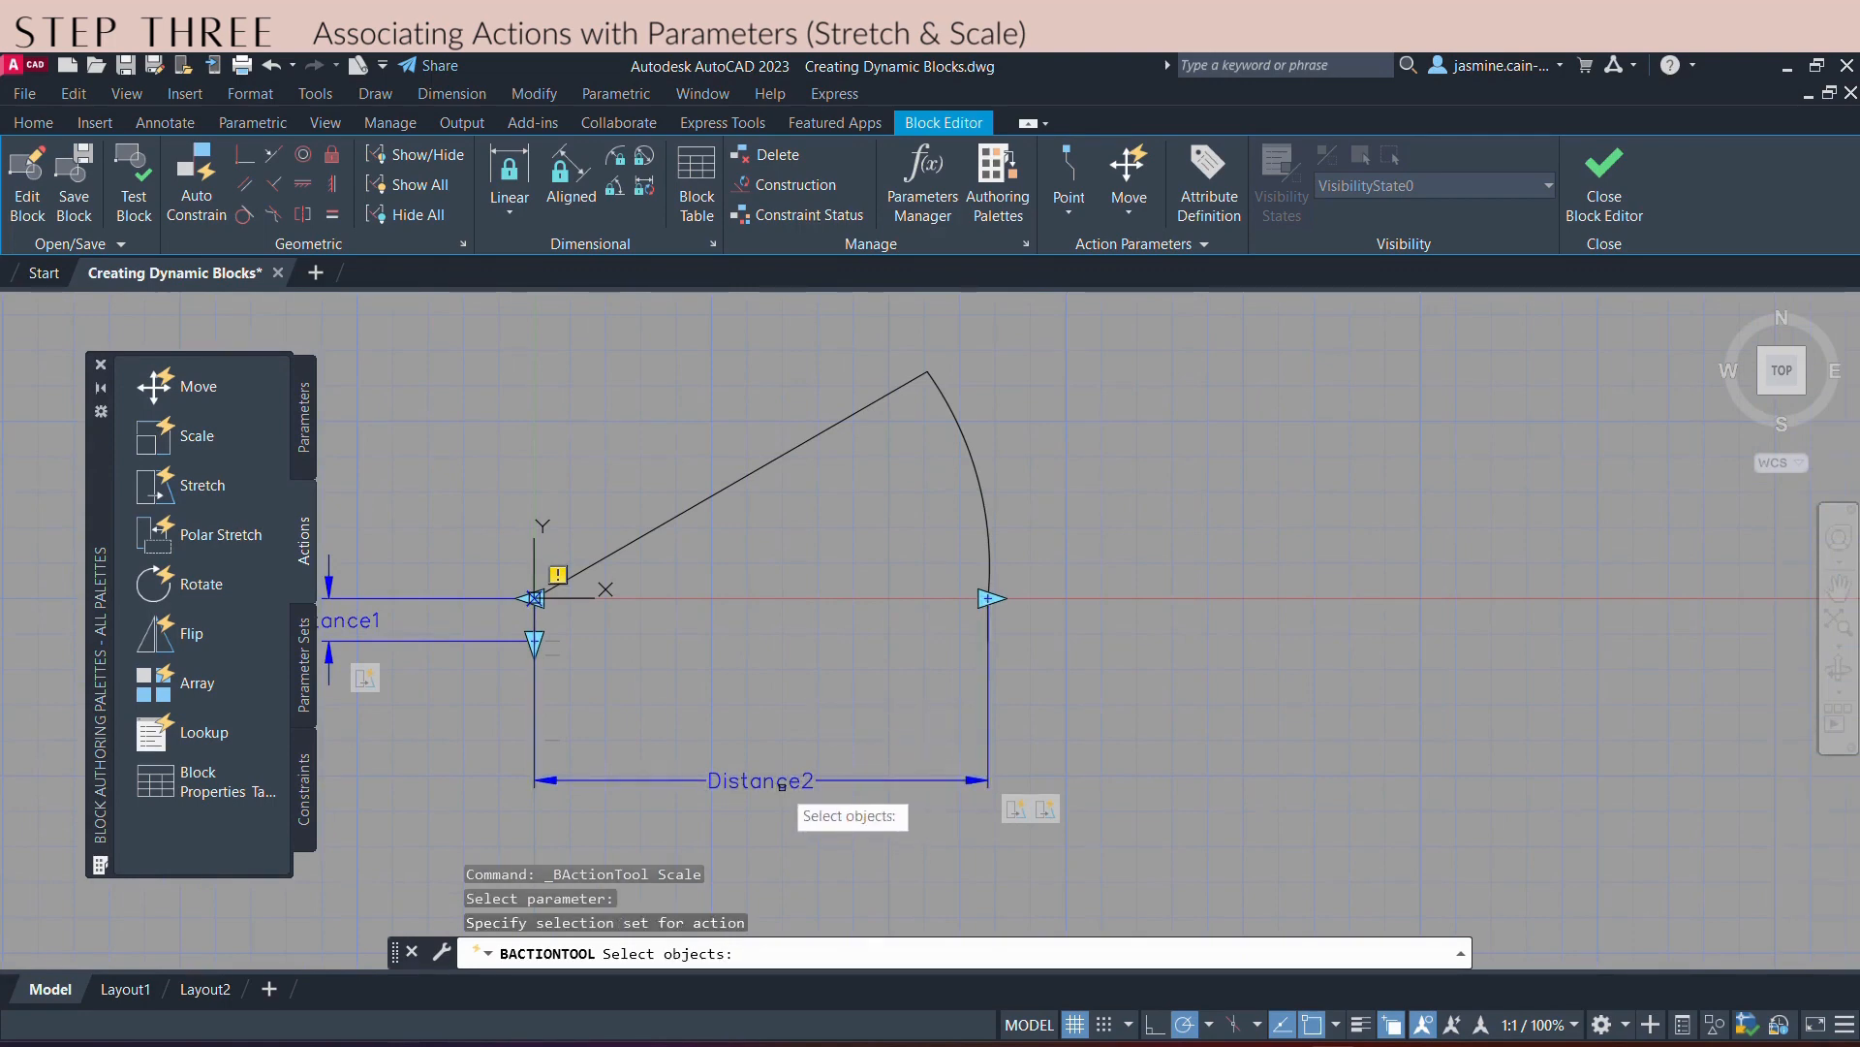
pyautogui.click(980, 485)
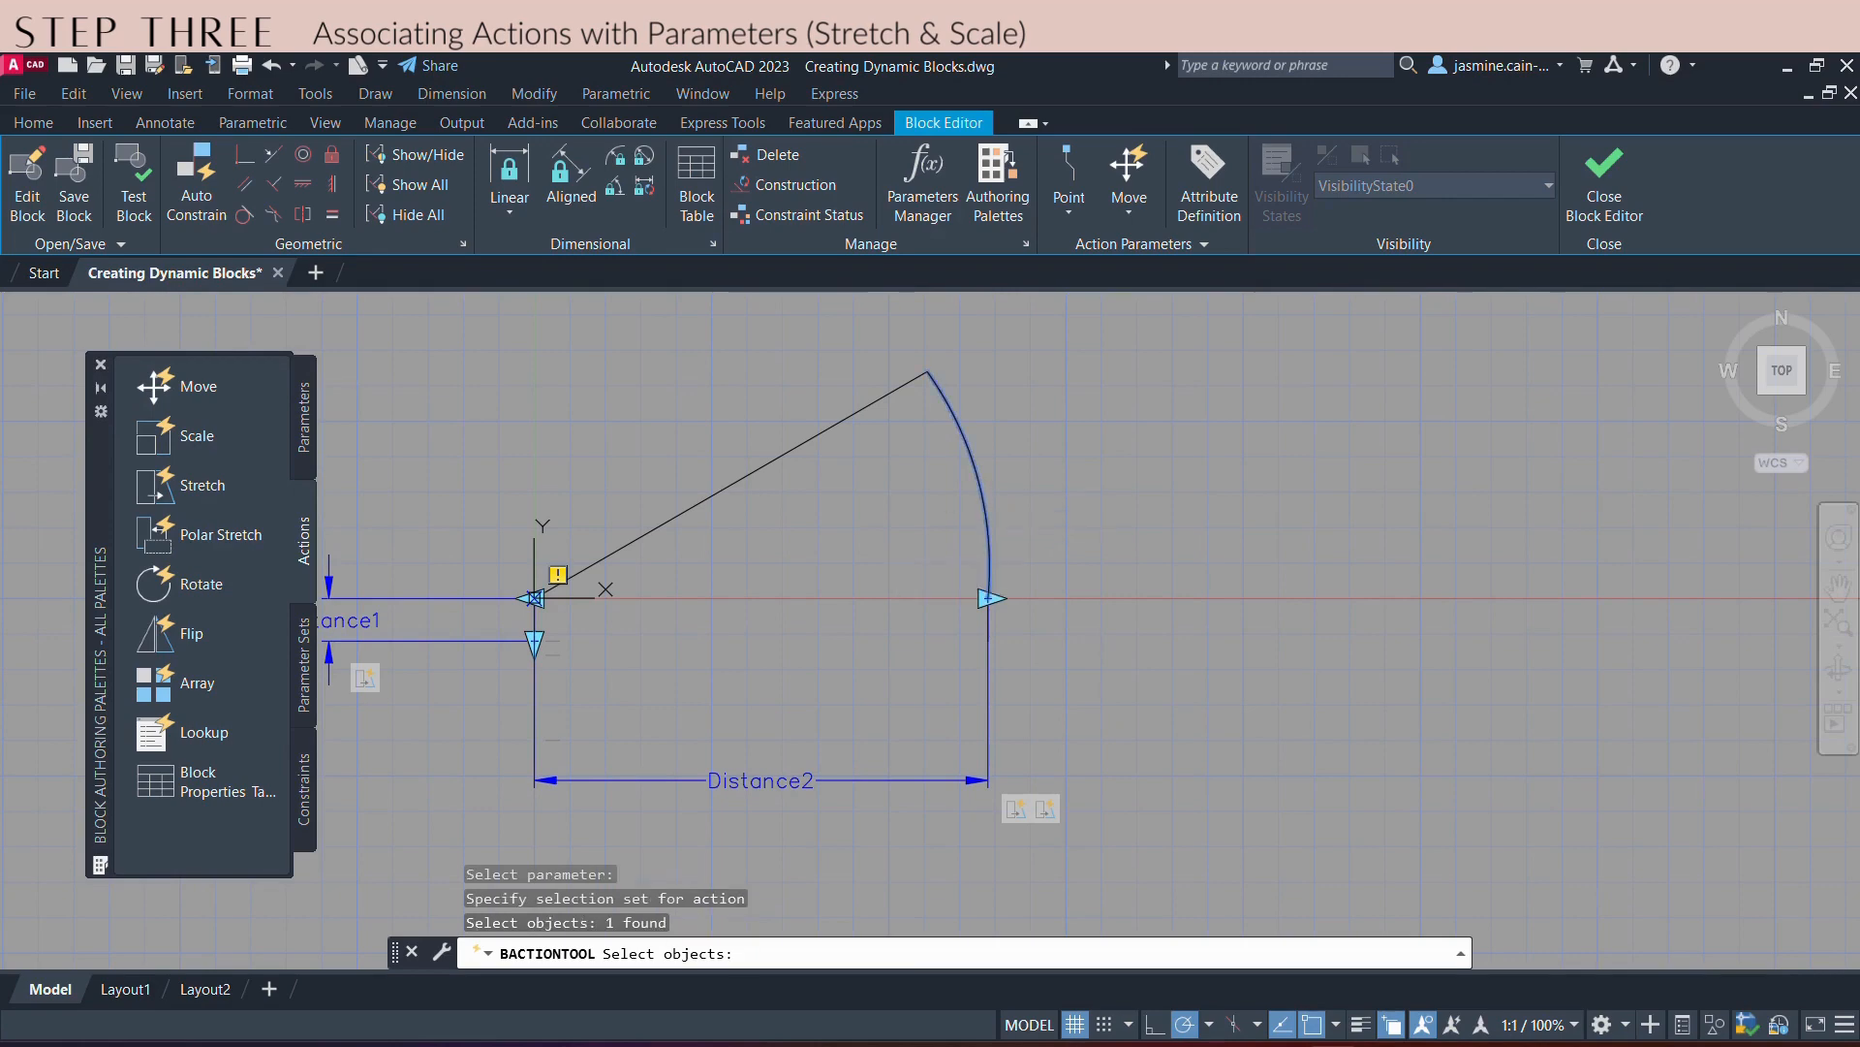
pyautogui.press('Return')
pyautogui.moveTo(800, 717)
pyautogui.mouseDown(button='middle')
pyautogui.moveTo(947, 672)
pyautogui.moveTo(930, 669)
pyautogui.mouseUp(button='middle')
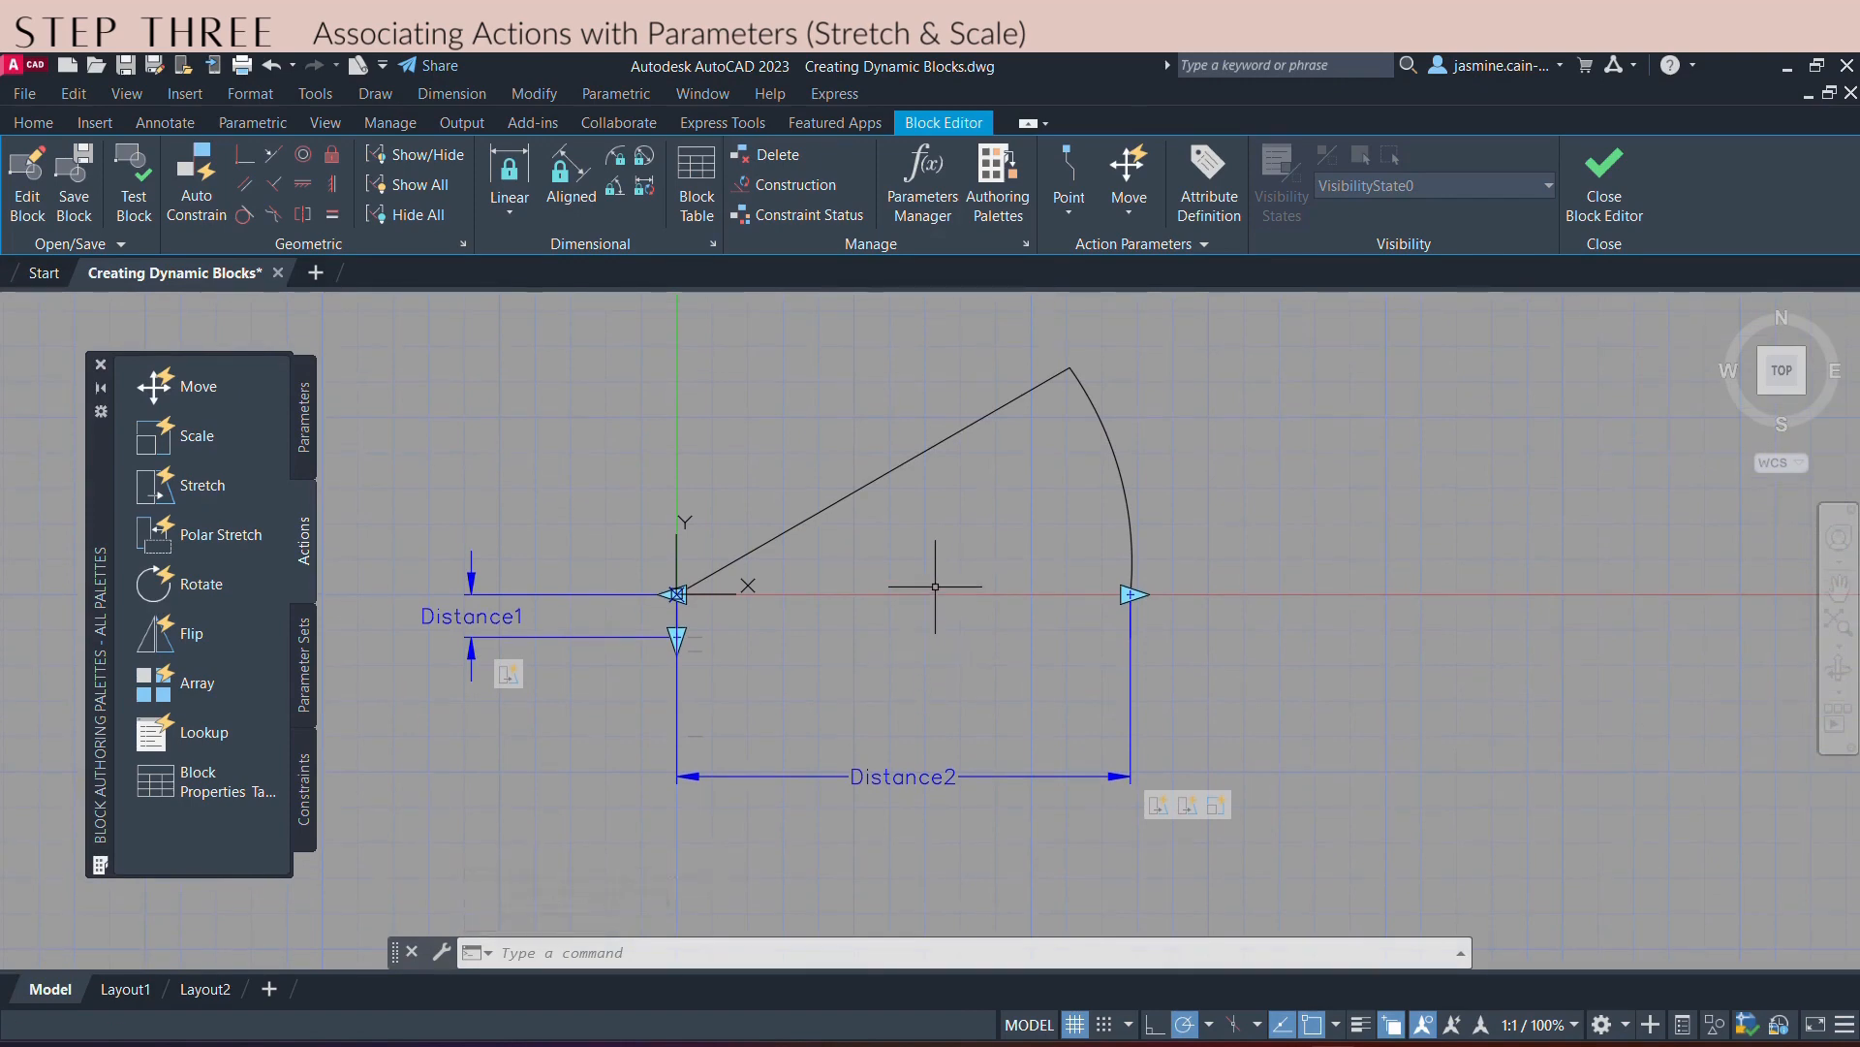
# - Set the angle offset of the leaf line's Stretch action on Distance2 to 30 in its properties
pyautogui.moveTo(936, 586); pyautogui.dragTo(859, 621, button='middle')
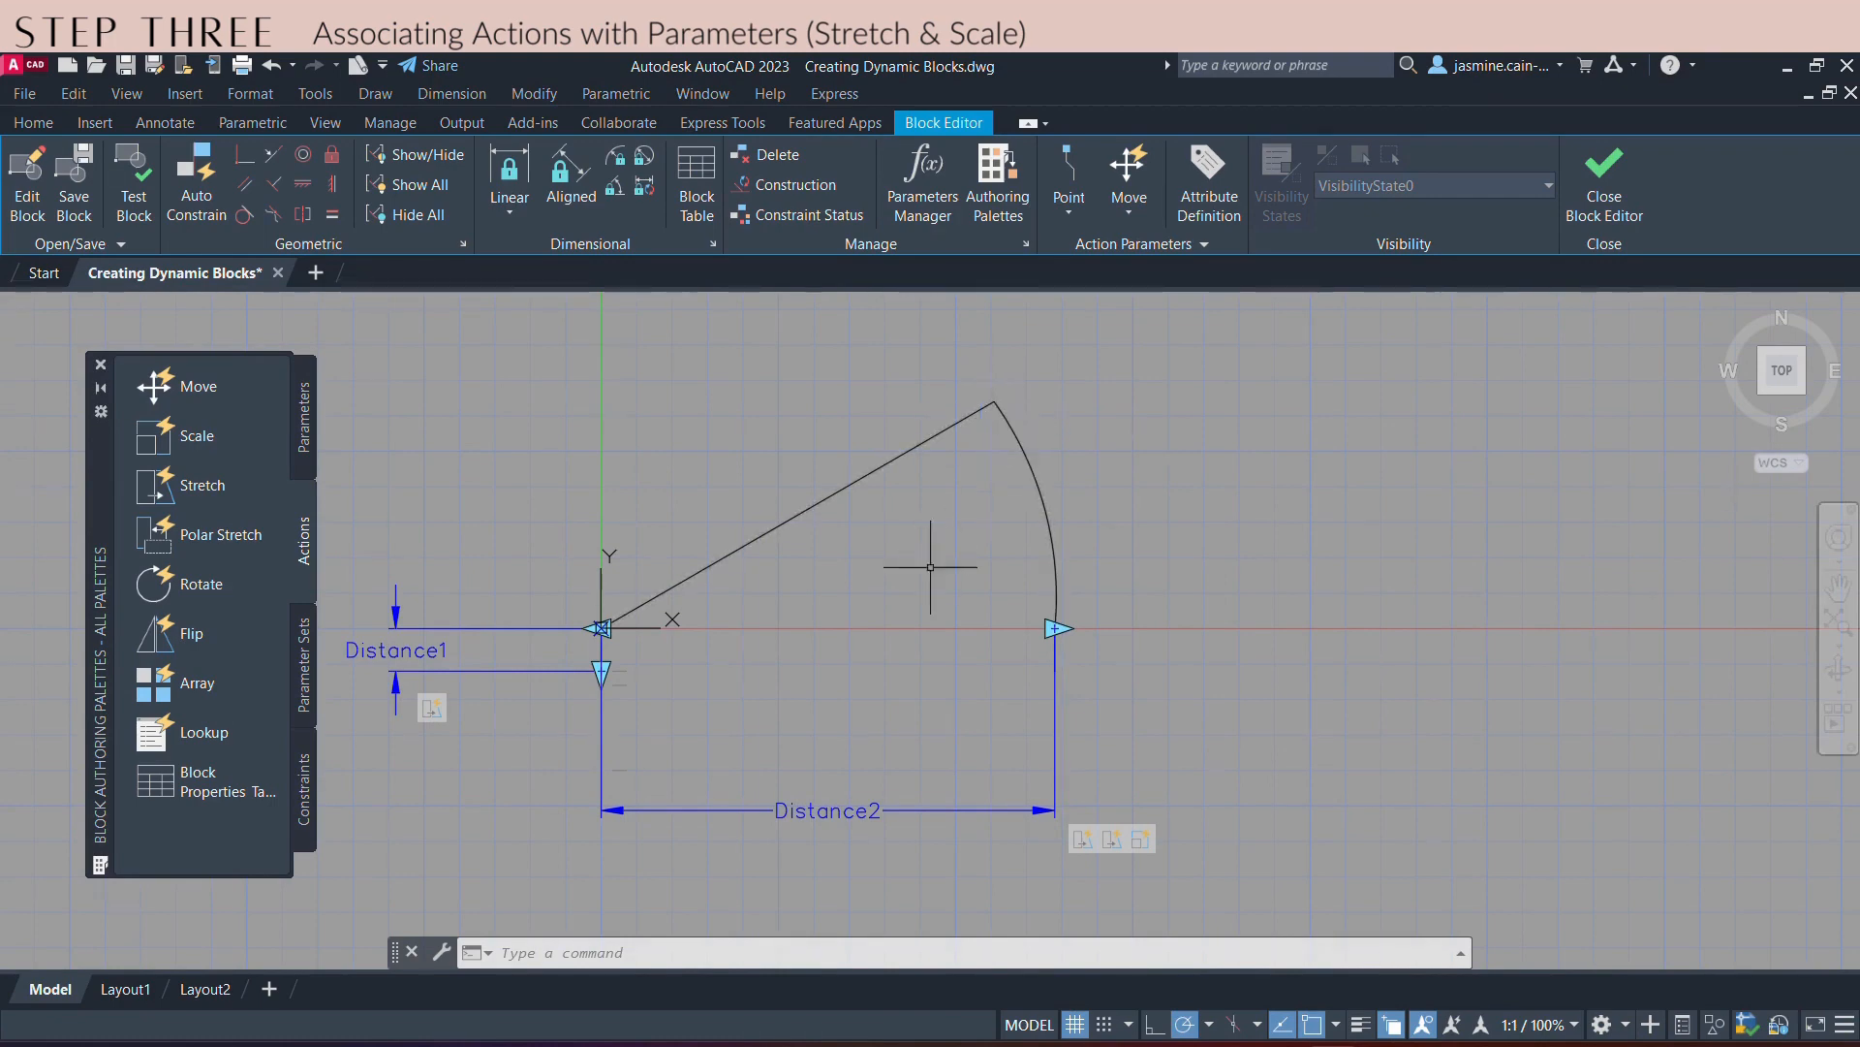
pyautogui.moveTo(843, 553); pyautogui.dragTo(972, 544, button='middle')
pyautogui.moveTo(1181, 812)
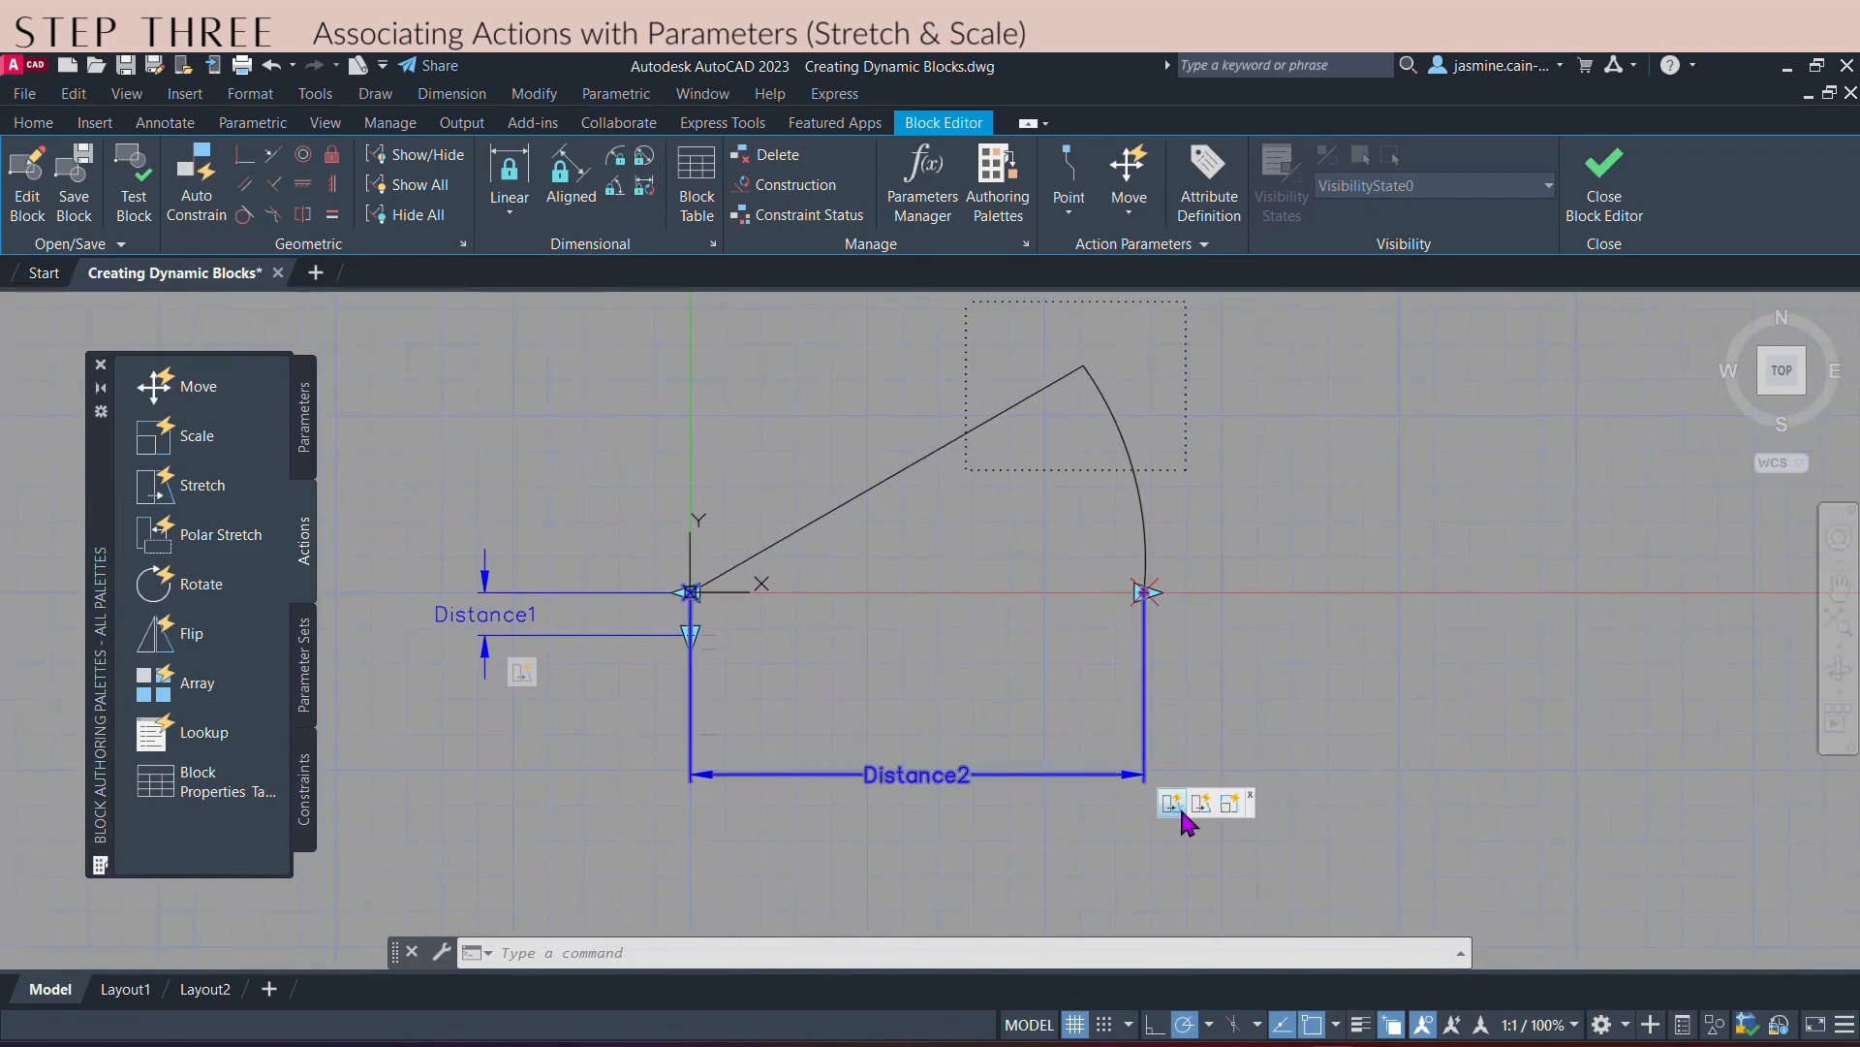
pyautogui.click(1175, 817)
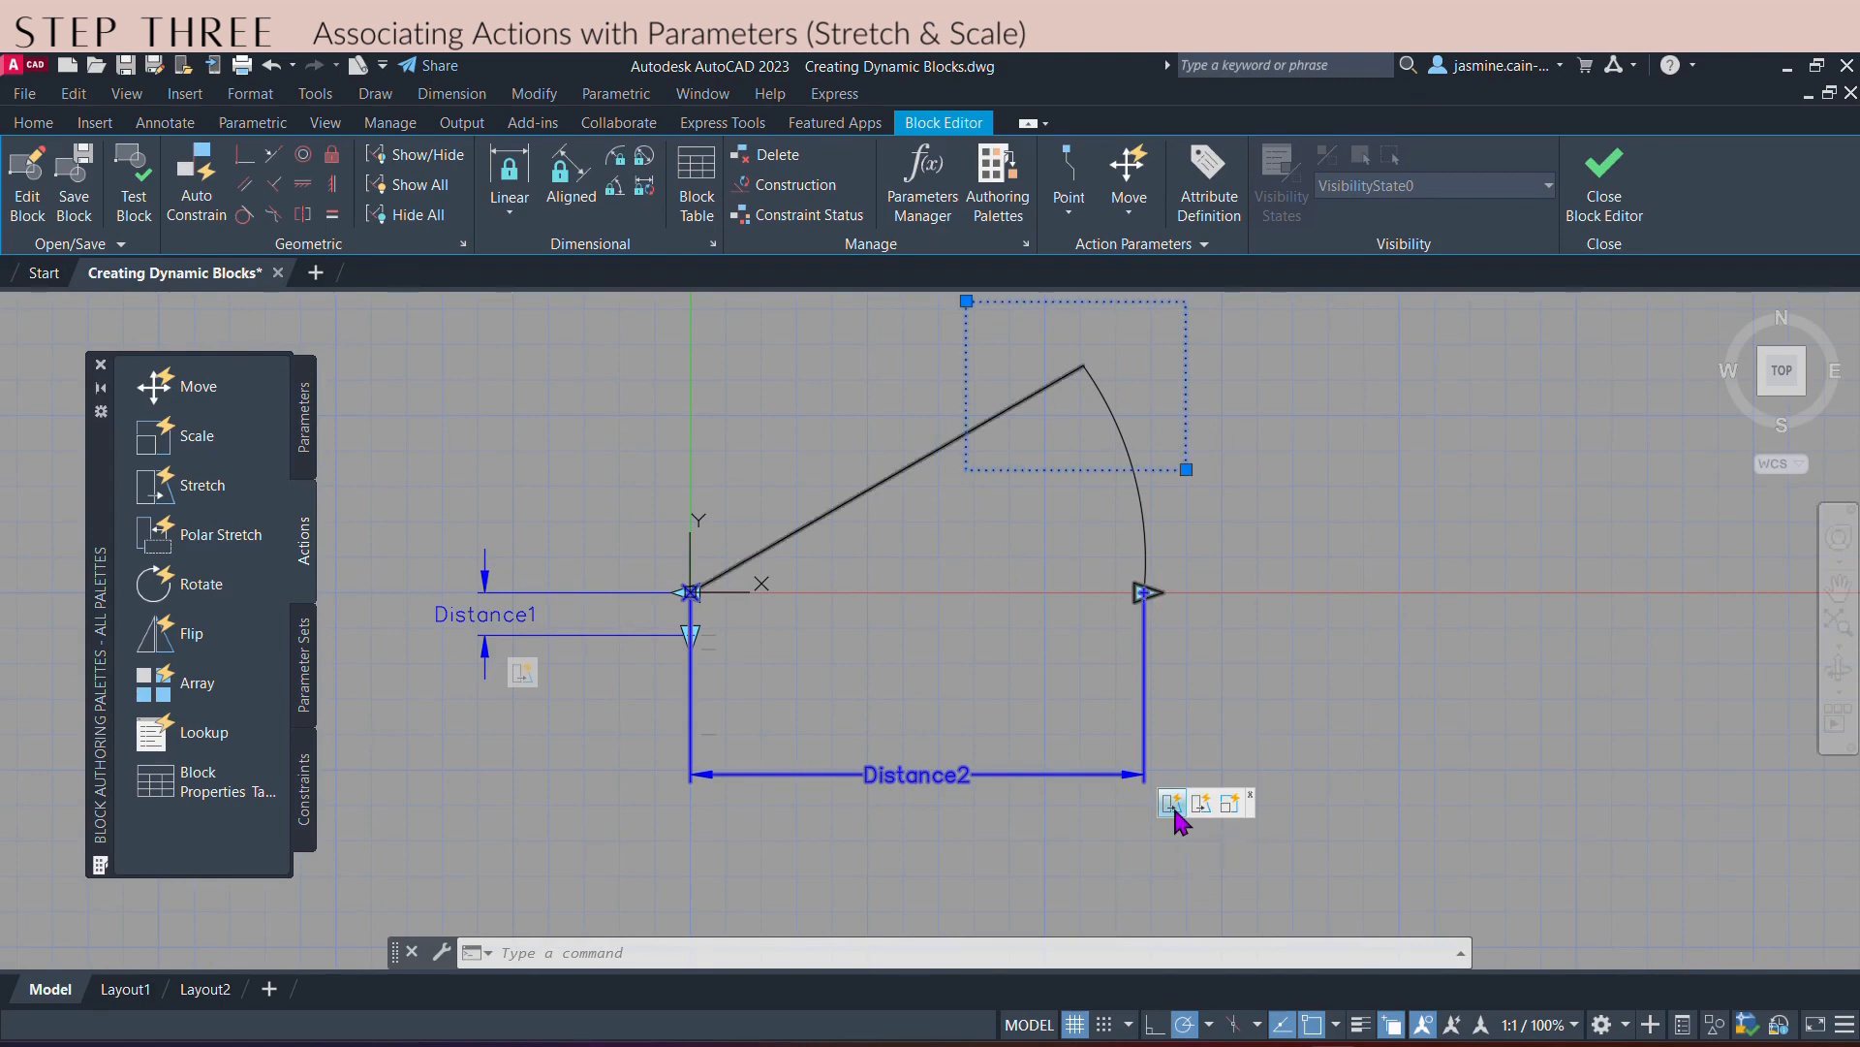
pyautogui.rightClick(1099, 765)
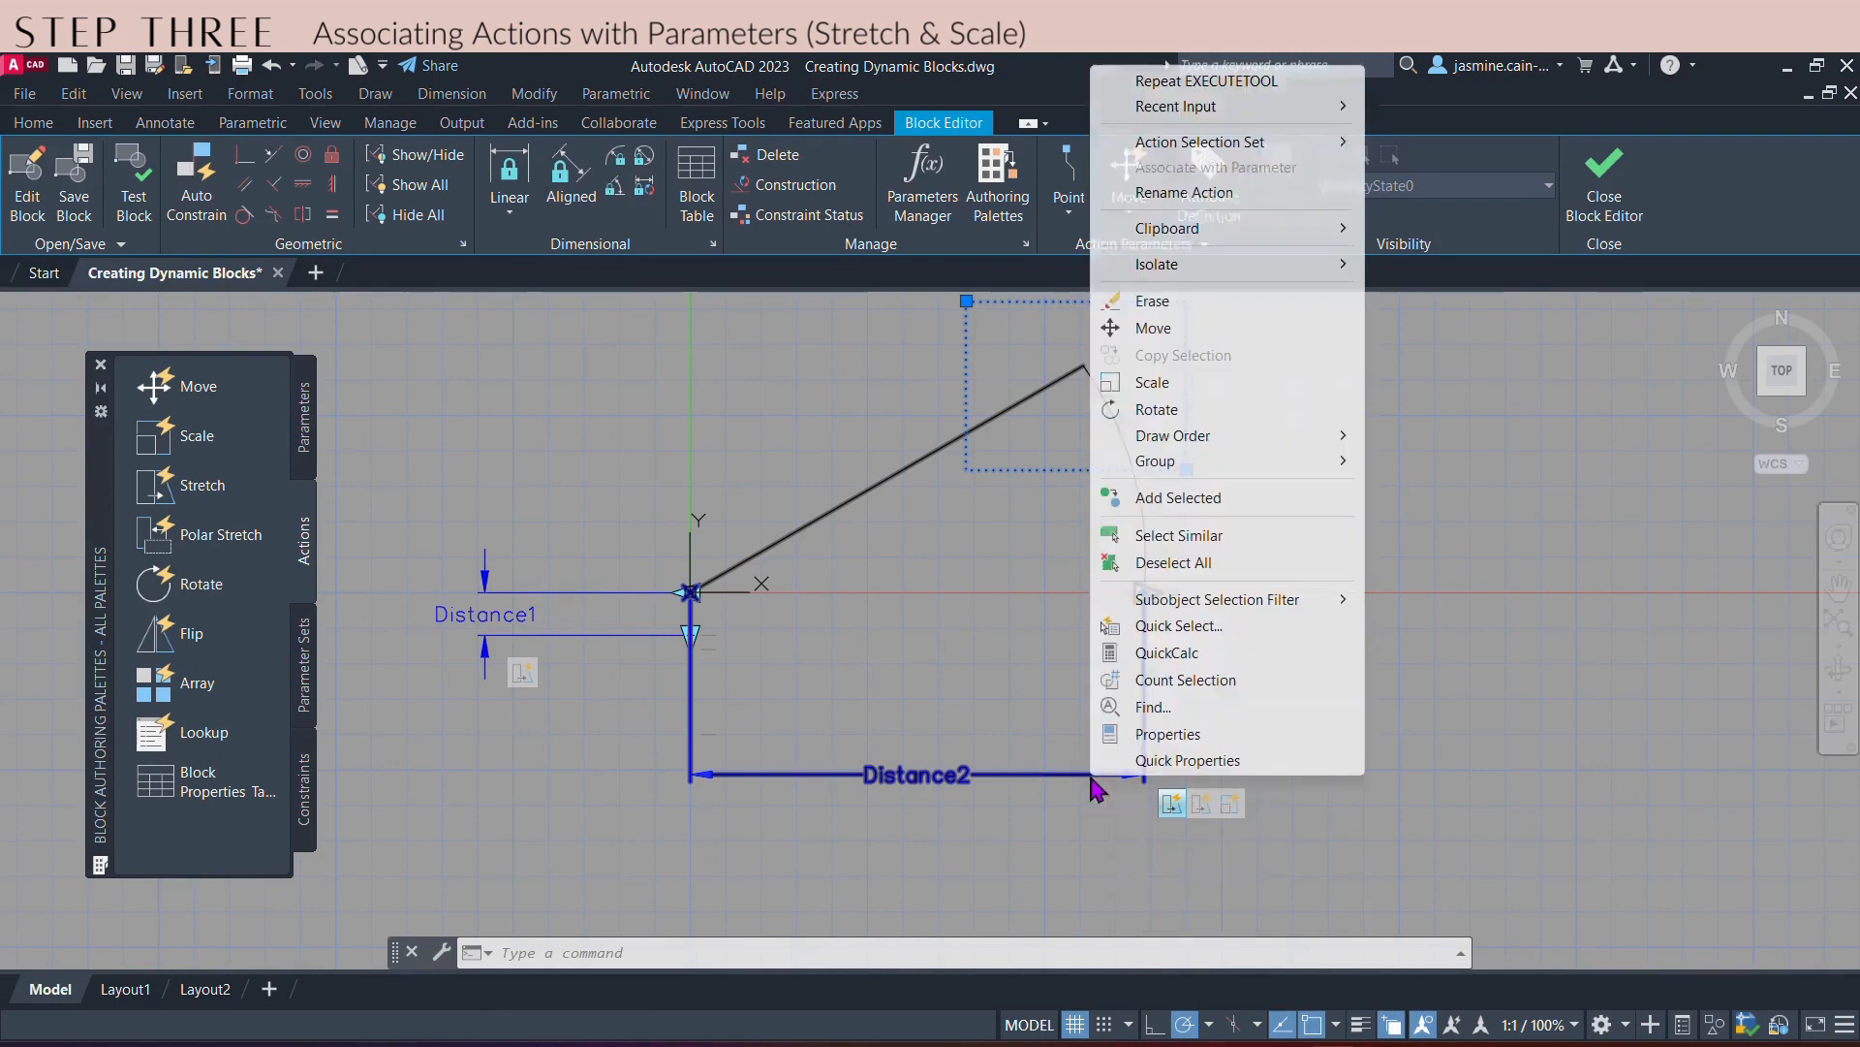
pyautogui.click(1165, 737)
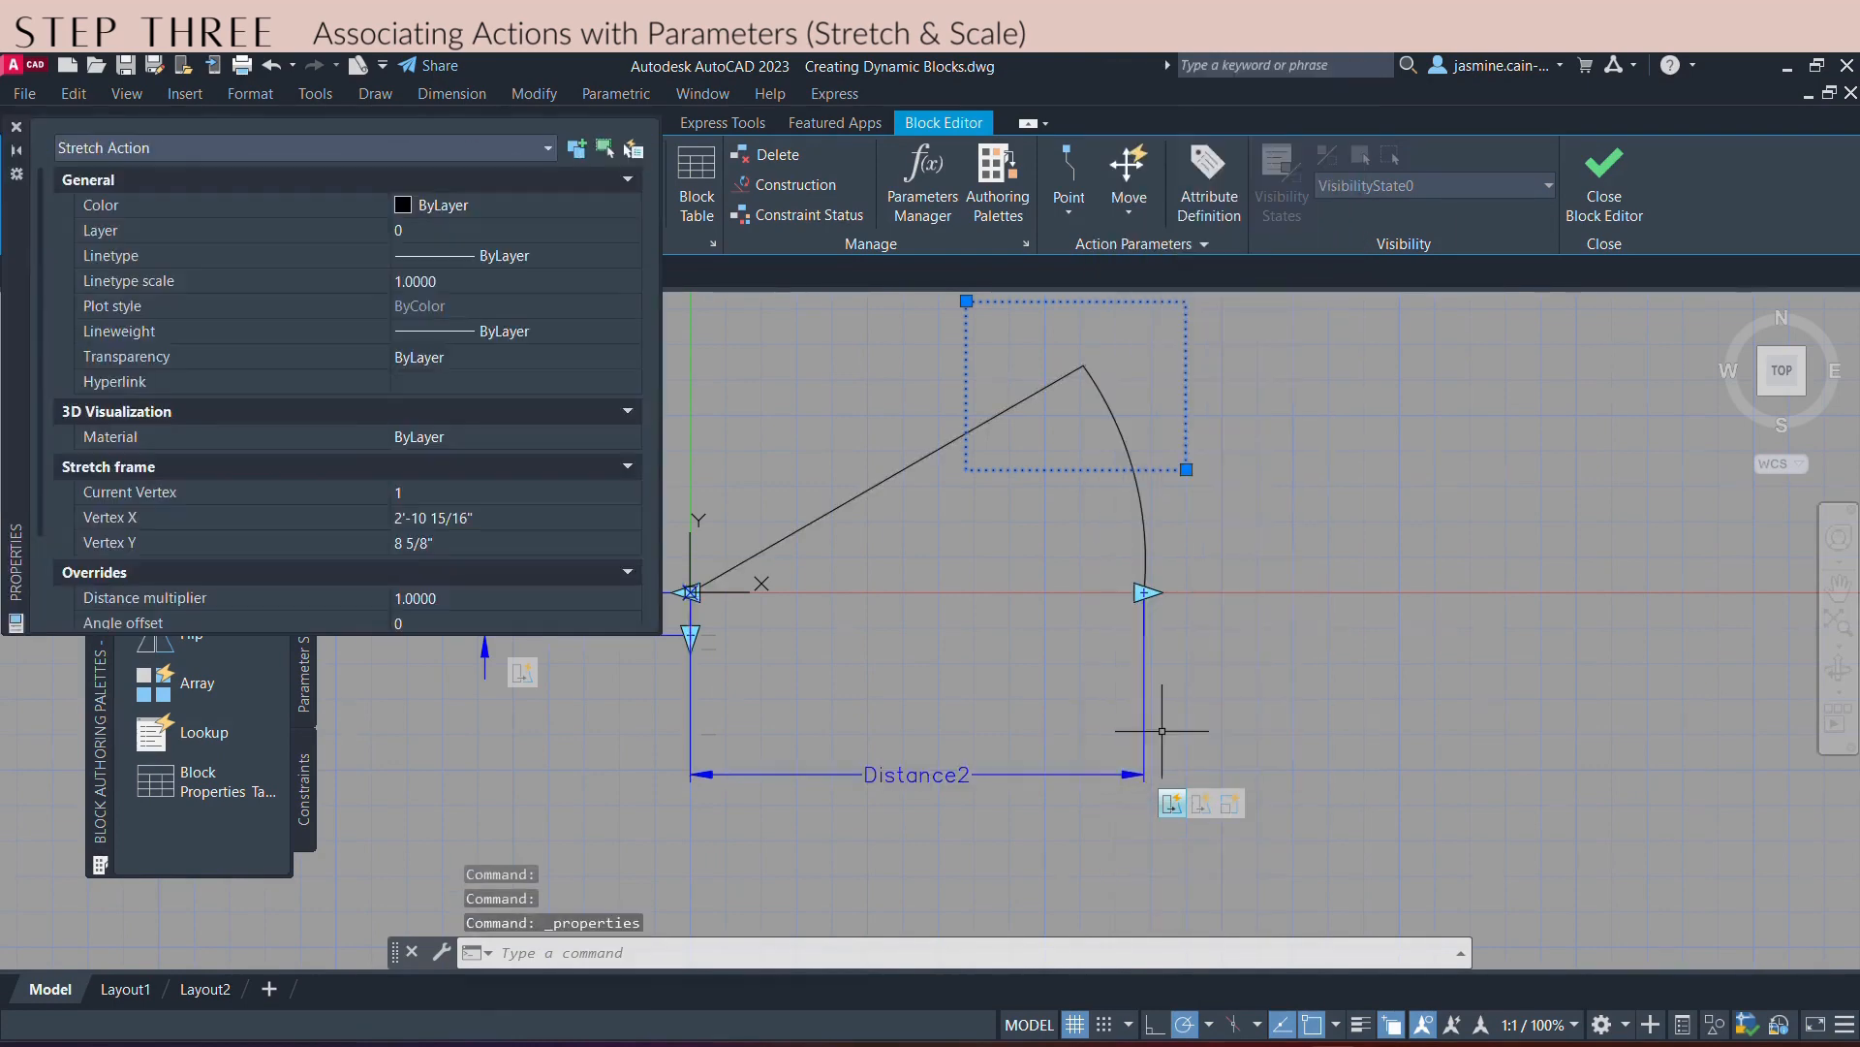
pyautogui.scroll(-3, 347, 495)
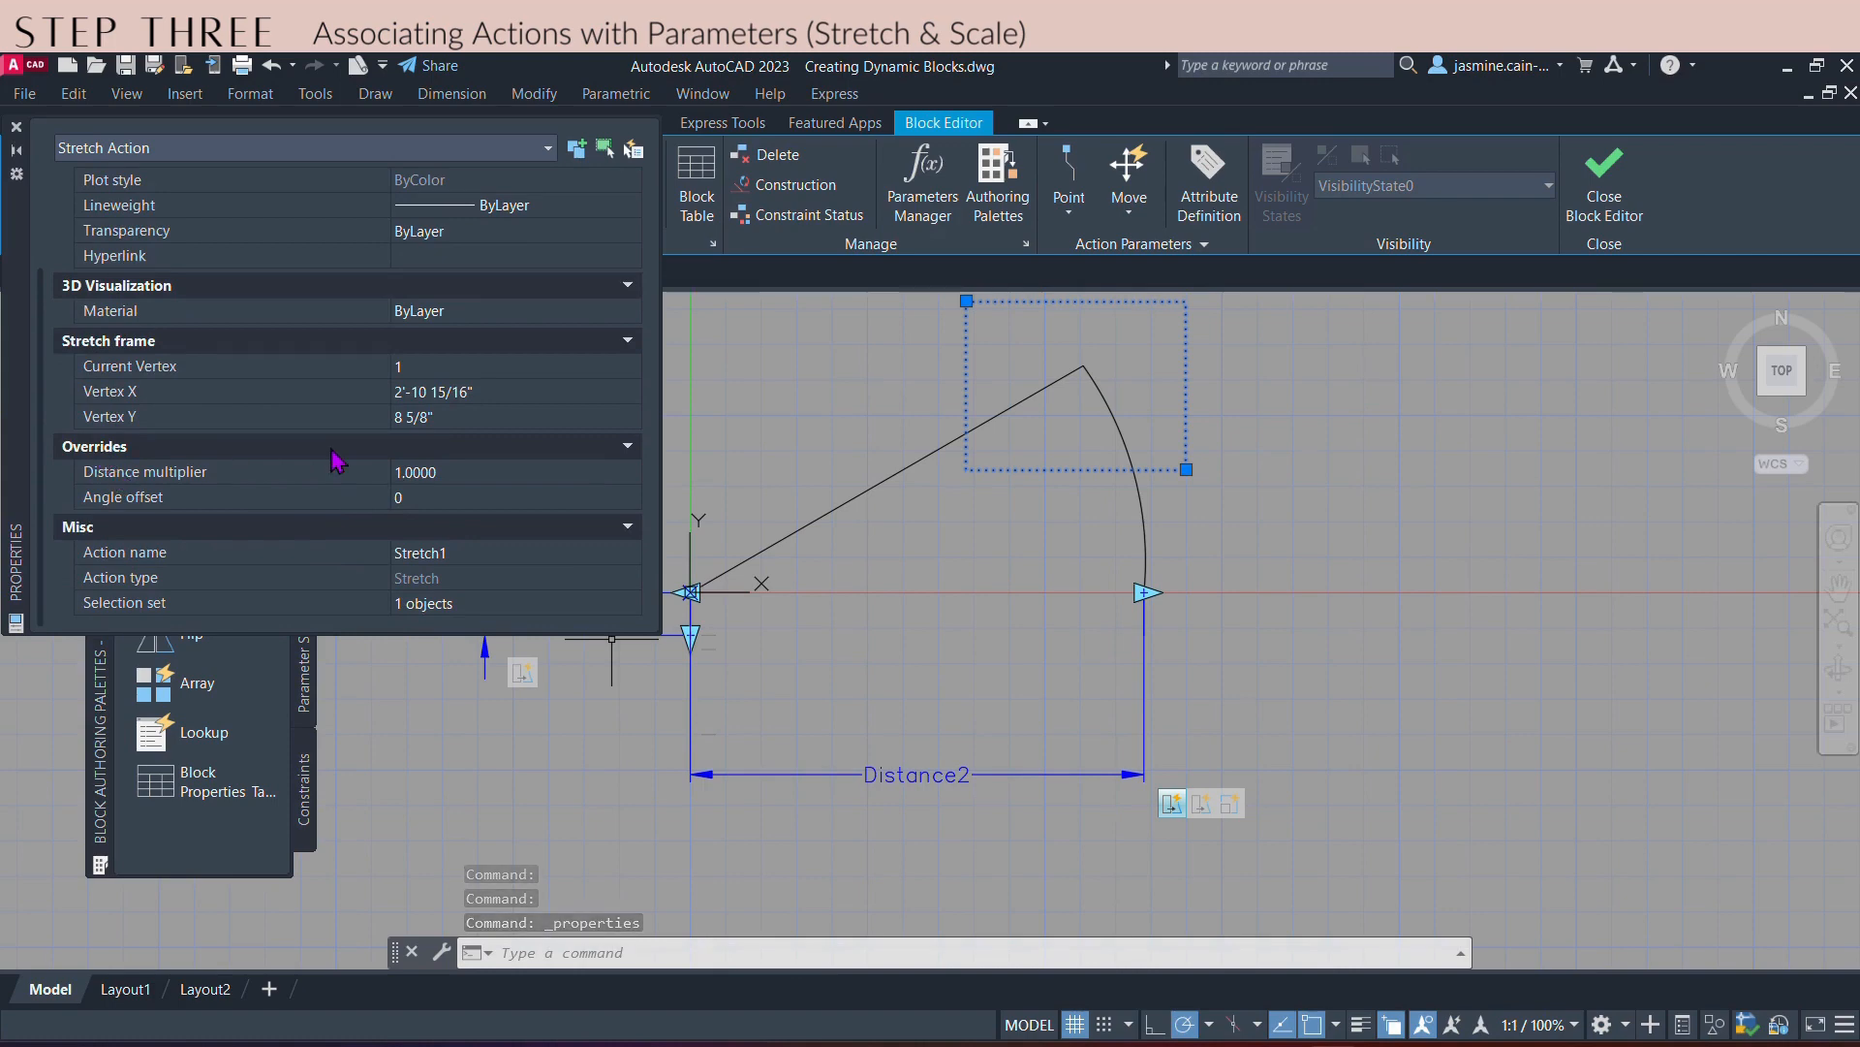
pyautogui.click(422, 498)
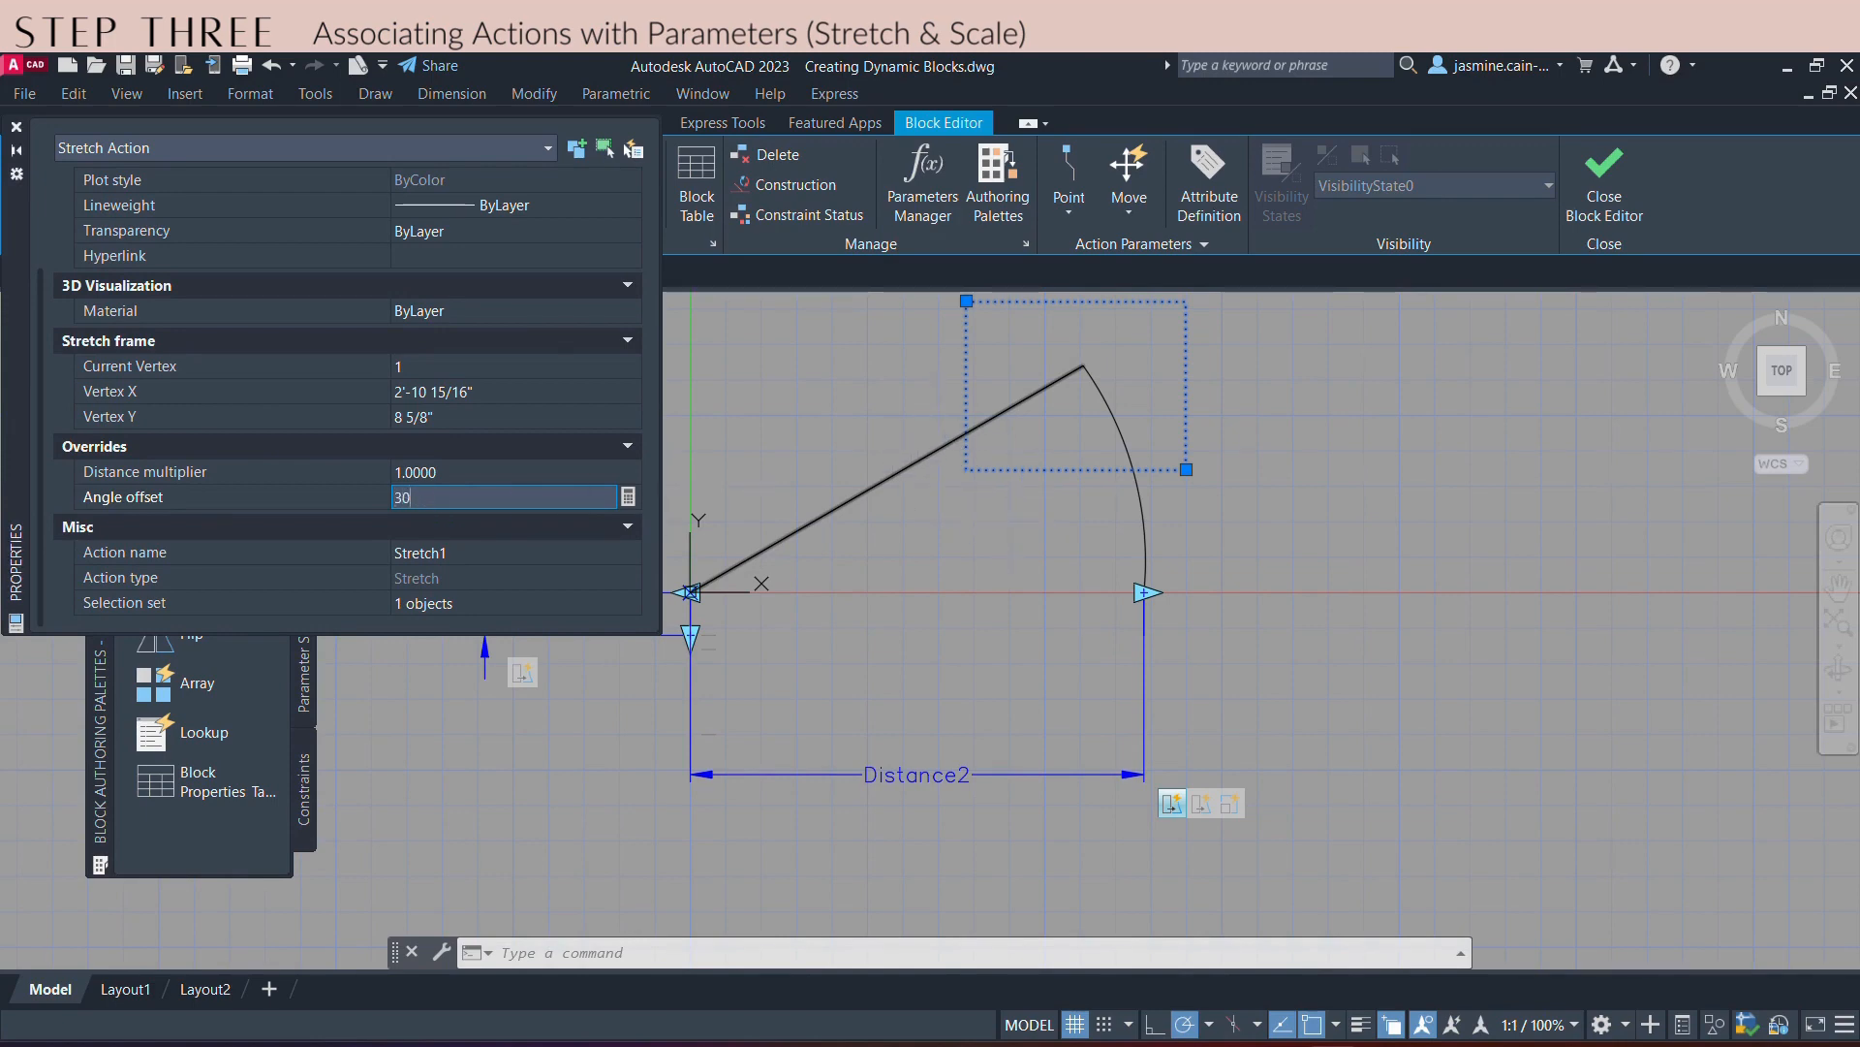
pyautogui.press('Return')
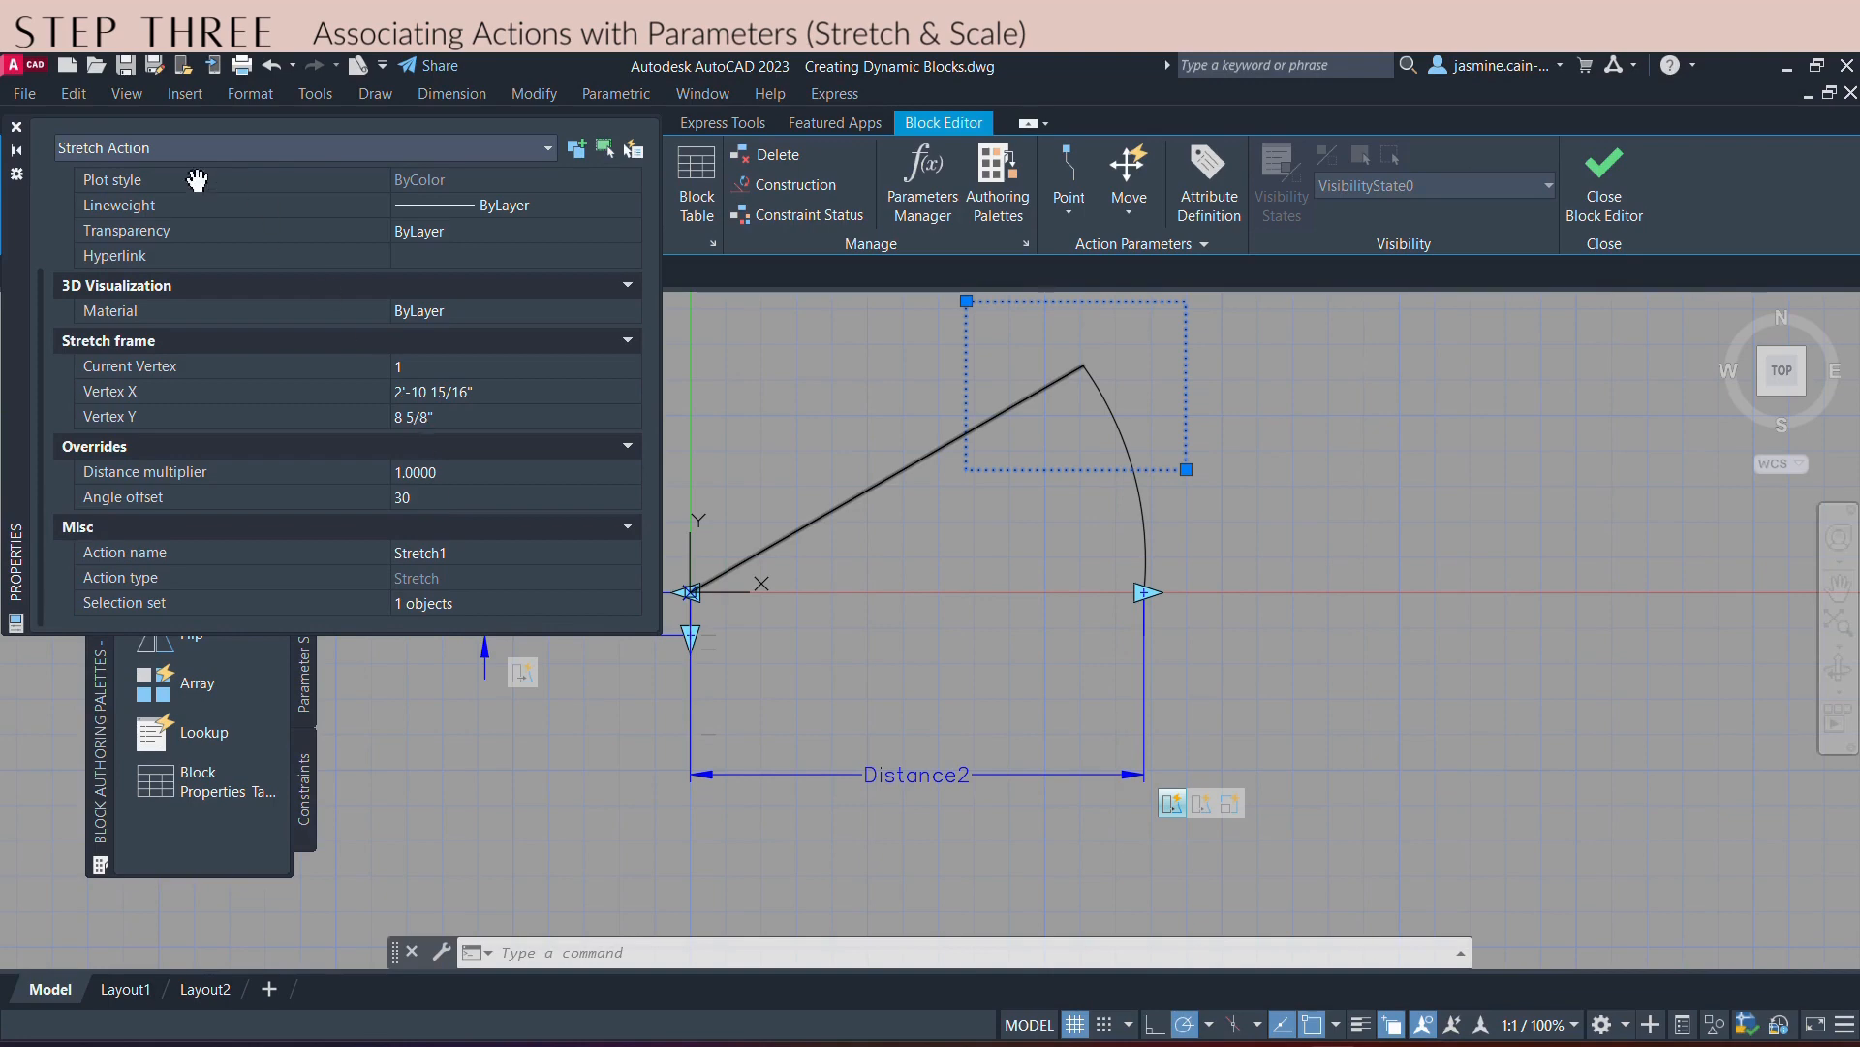
pyautogui.click(16, 127)
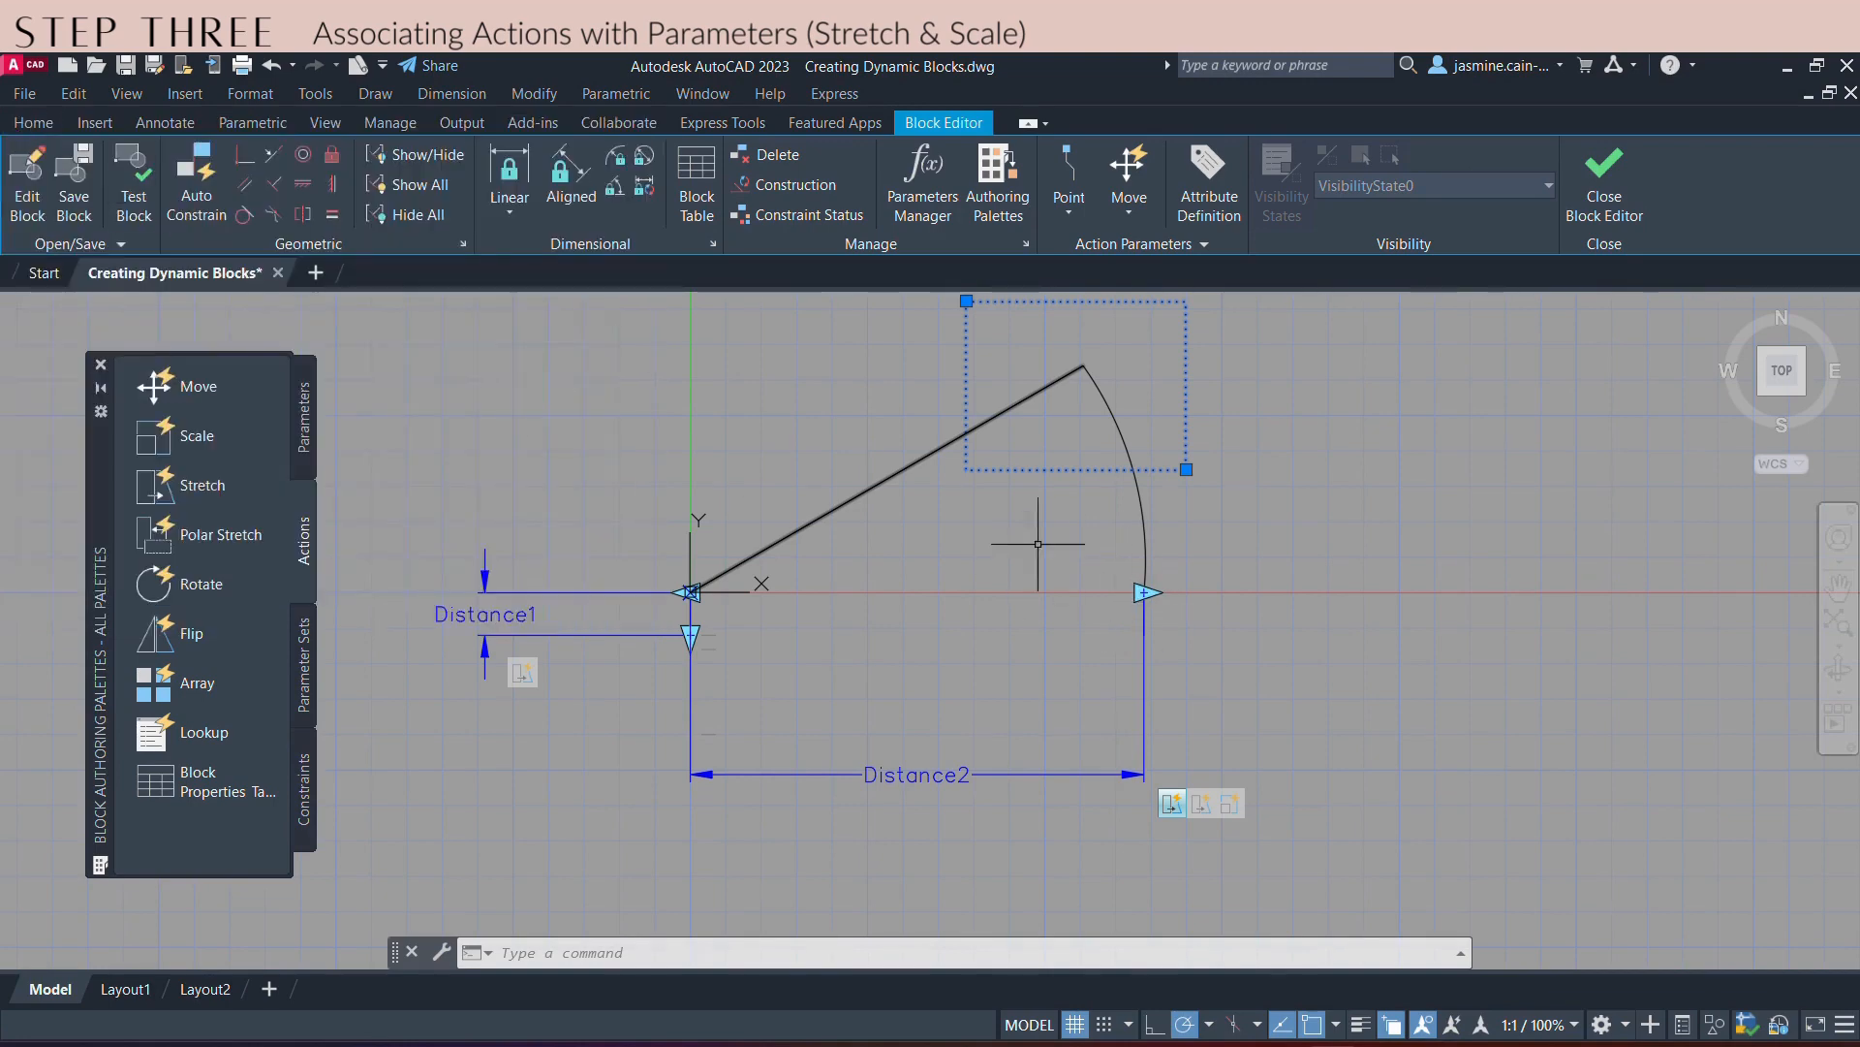
pyautogui.moveTo(1038, 543); pyautogui.dragTo(962, 619, button='middle')
pyautogui.press('Escape')
pyautogui.moveTo(1155, 553); pyautogui.dragTo(1225, 504, button='middle')
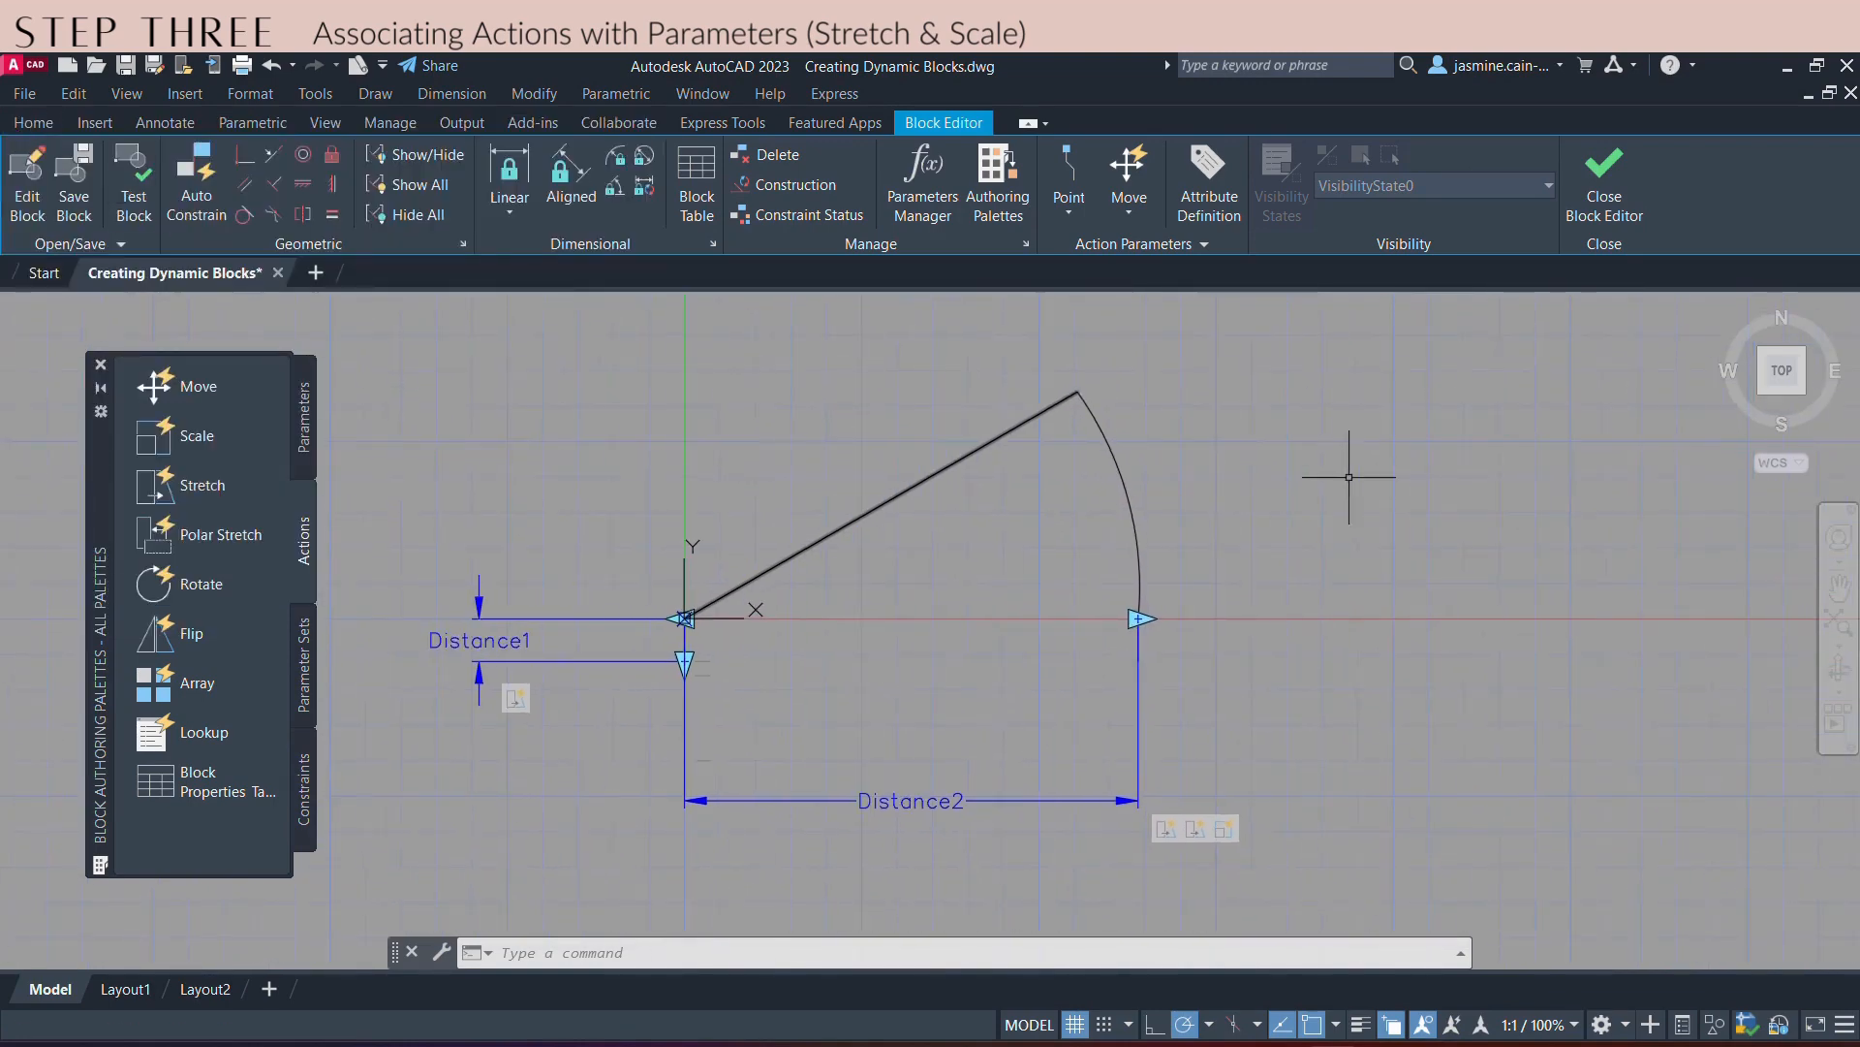
pyautogui.click(1016, 427)
pyautogui.press('Escape')
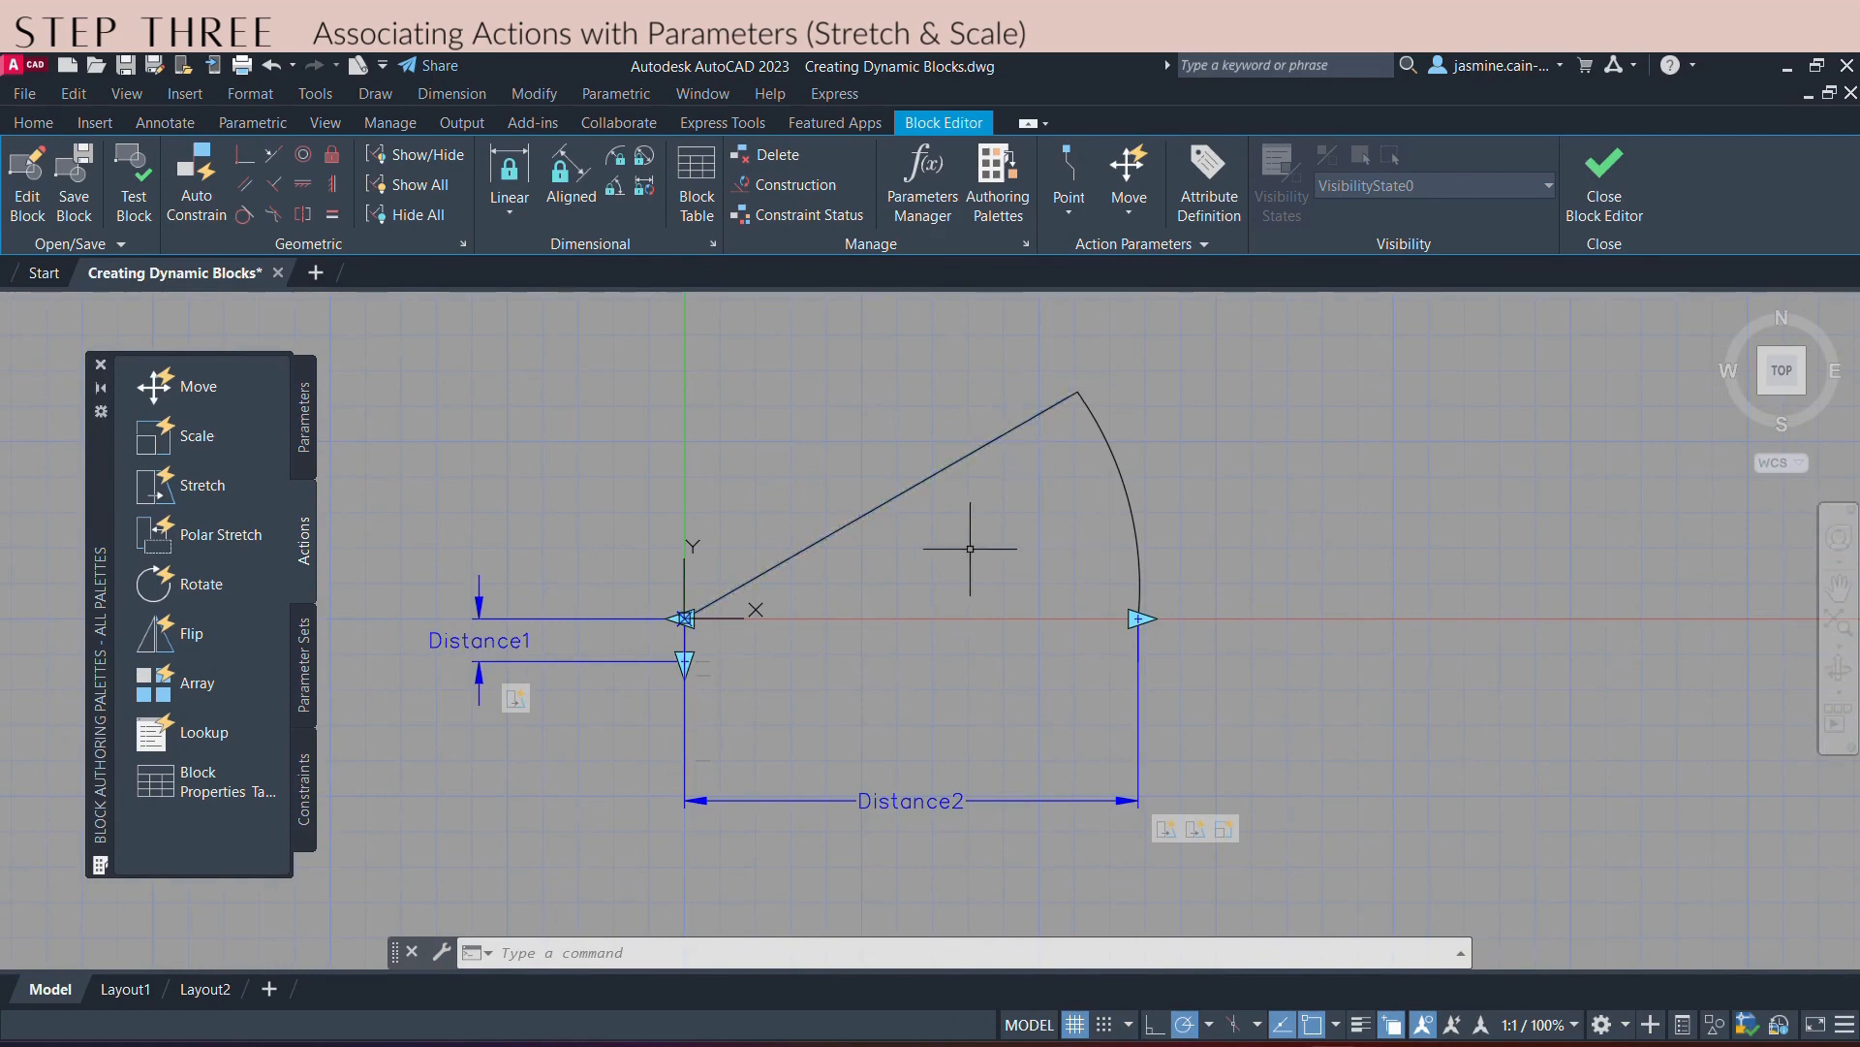
pyautogui.scroll(-2, 970, 548)
pyautogui.moveTo(969, 557)
pyautogui.mouseDown(button='middle')
pyautogui.moveTo(897, 515)
pyautogui.moveTo(892, 541)
pyautogui.moveTo(939, 543)
pyautogui.mouseUp(button='middle')
pyautogui.scroll(2, 892, 532)
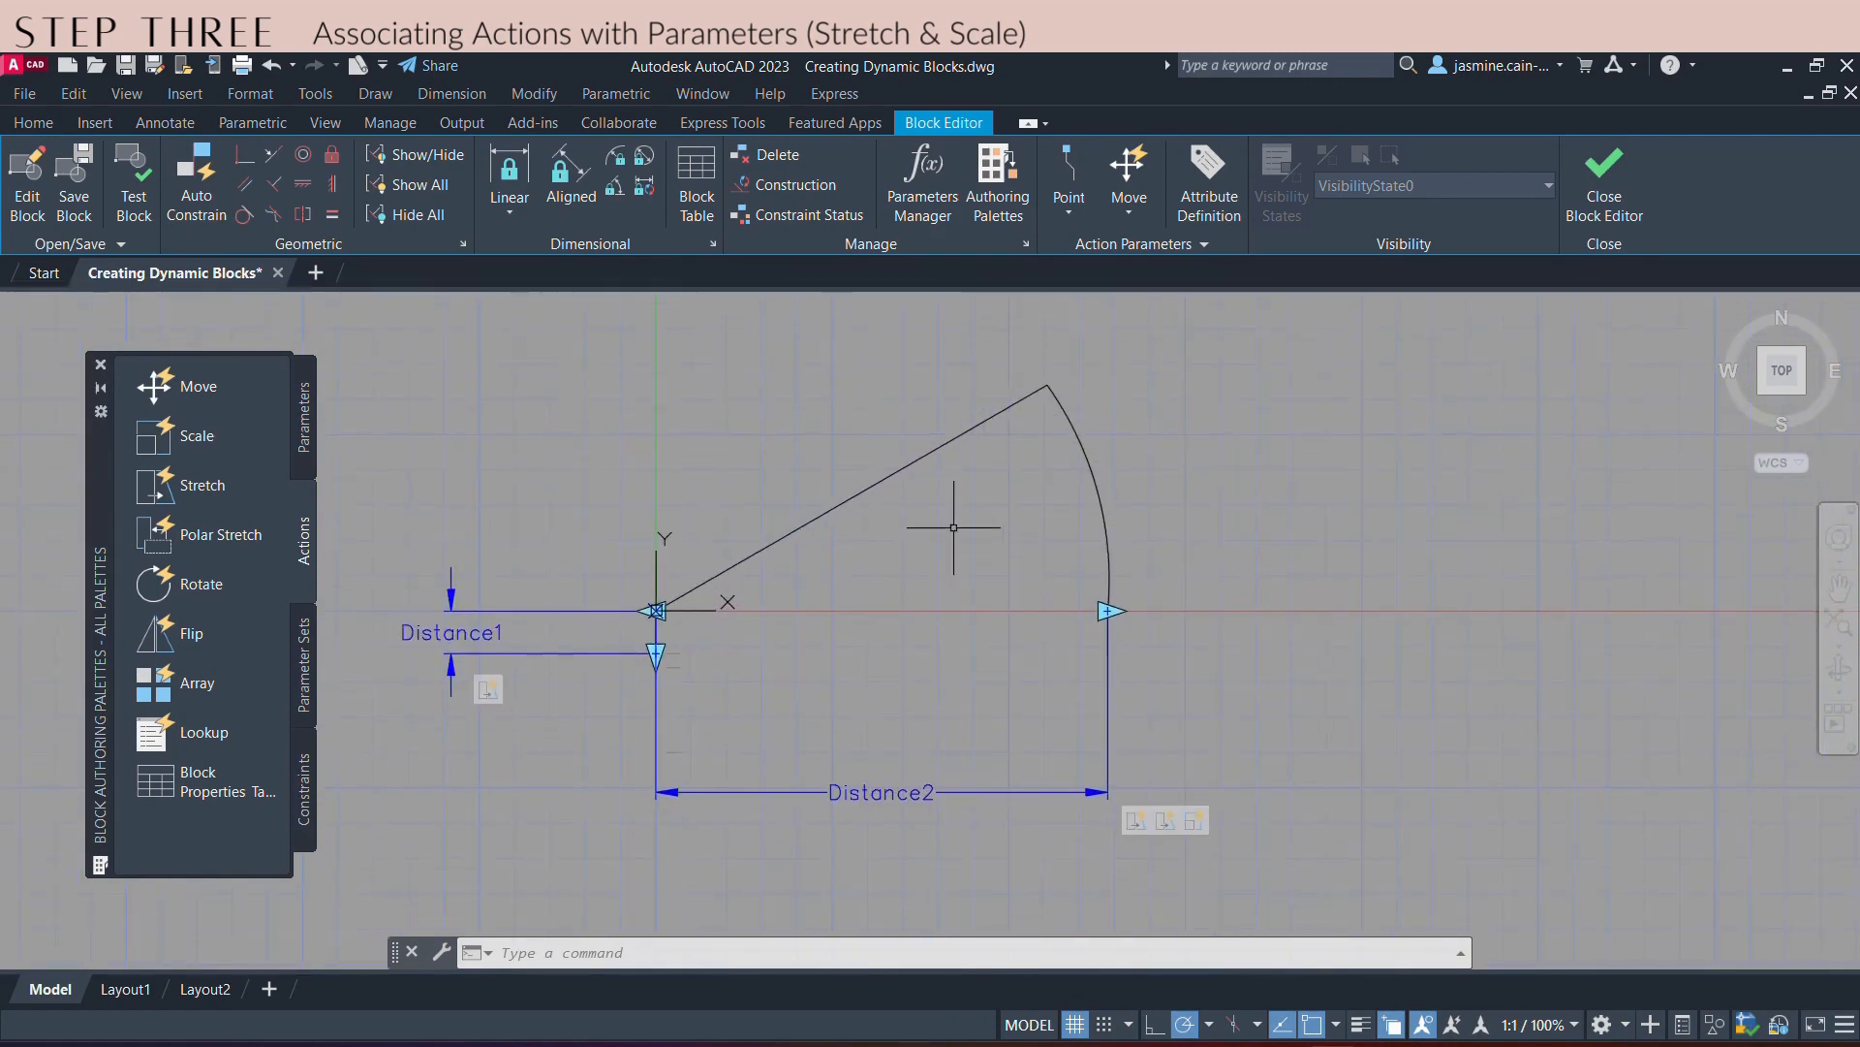
# - Open the door in a test block window and widen it with the right-jamb grip, examining where leaf and arc meet
pyautogui.click(134, 205)
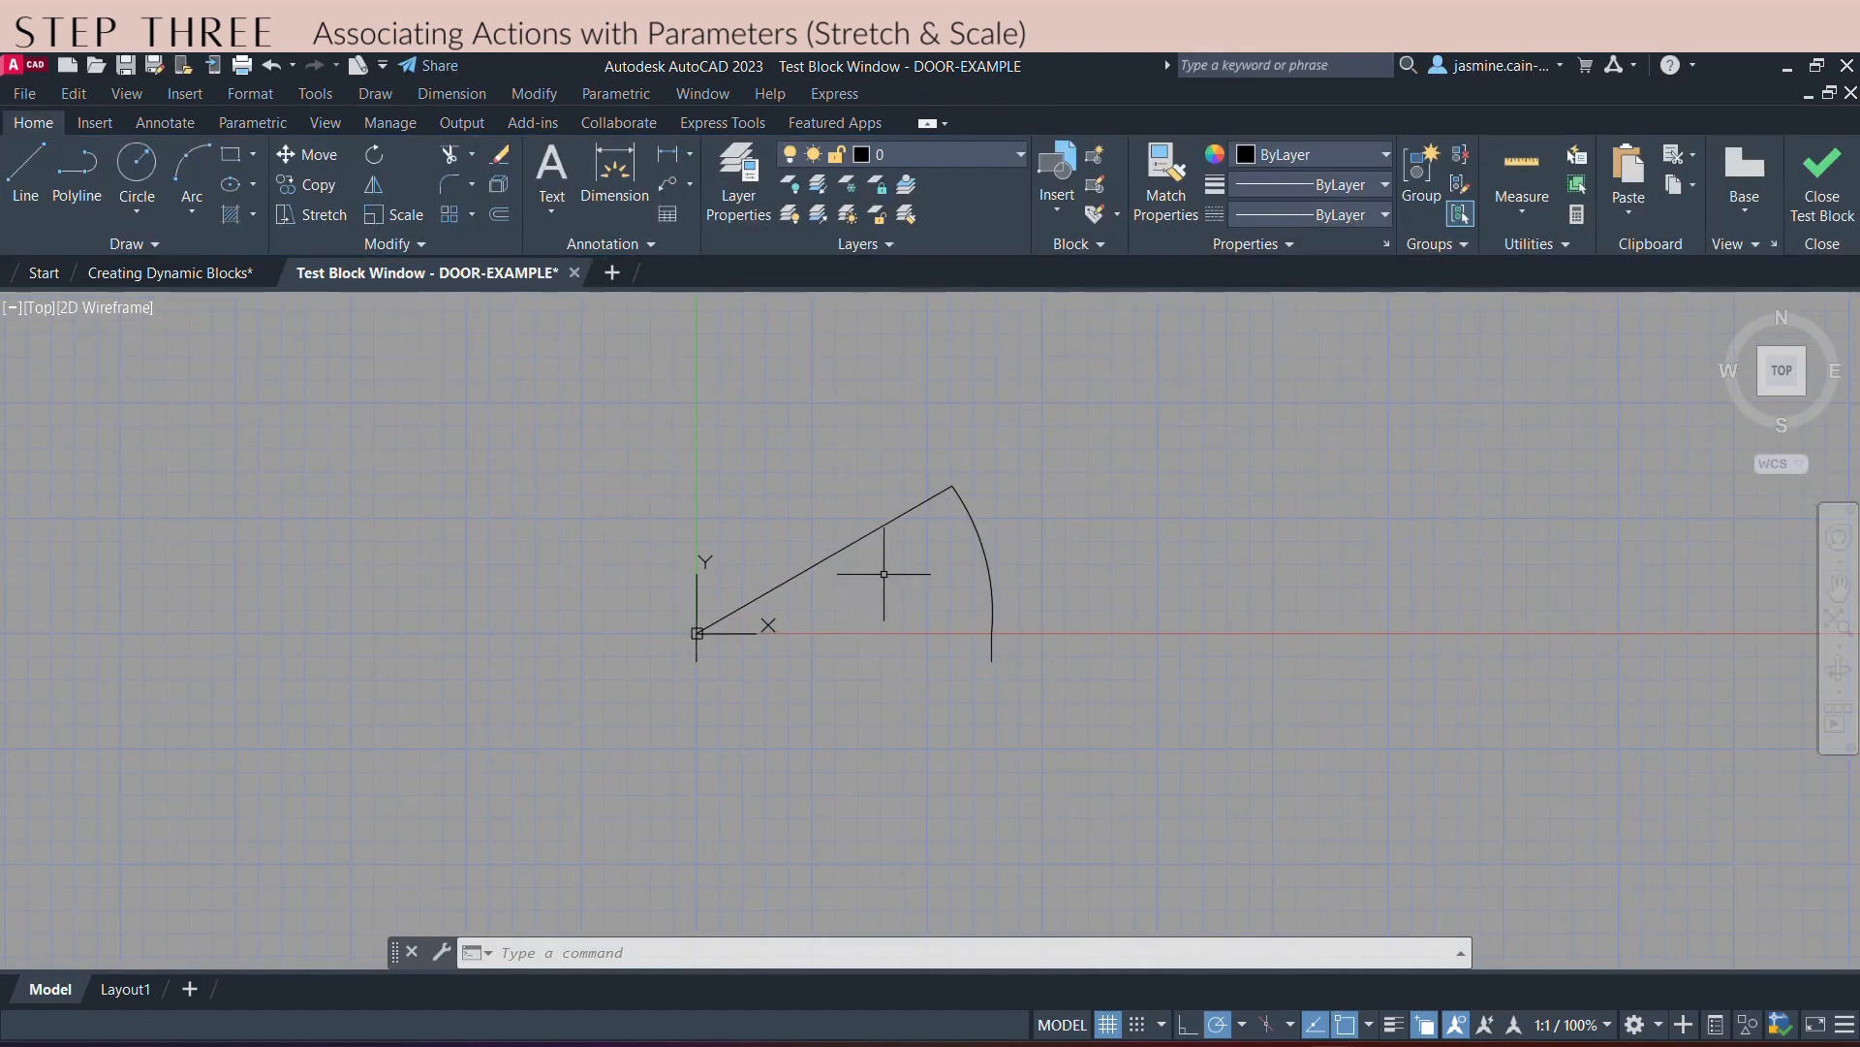
pyautogui.scroll(2, 884, 573)
pyautogui.moveTo(883, 574); pyautogui.dragTo(806, 637, button='middle')
pyautogui.click(845, 535)
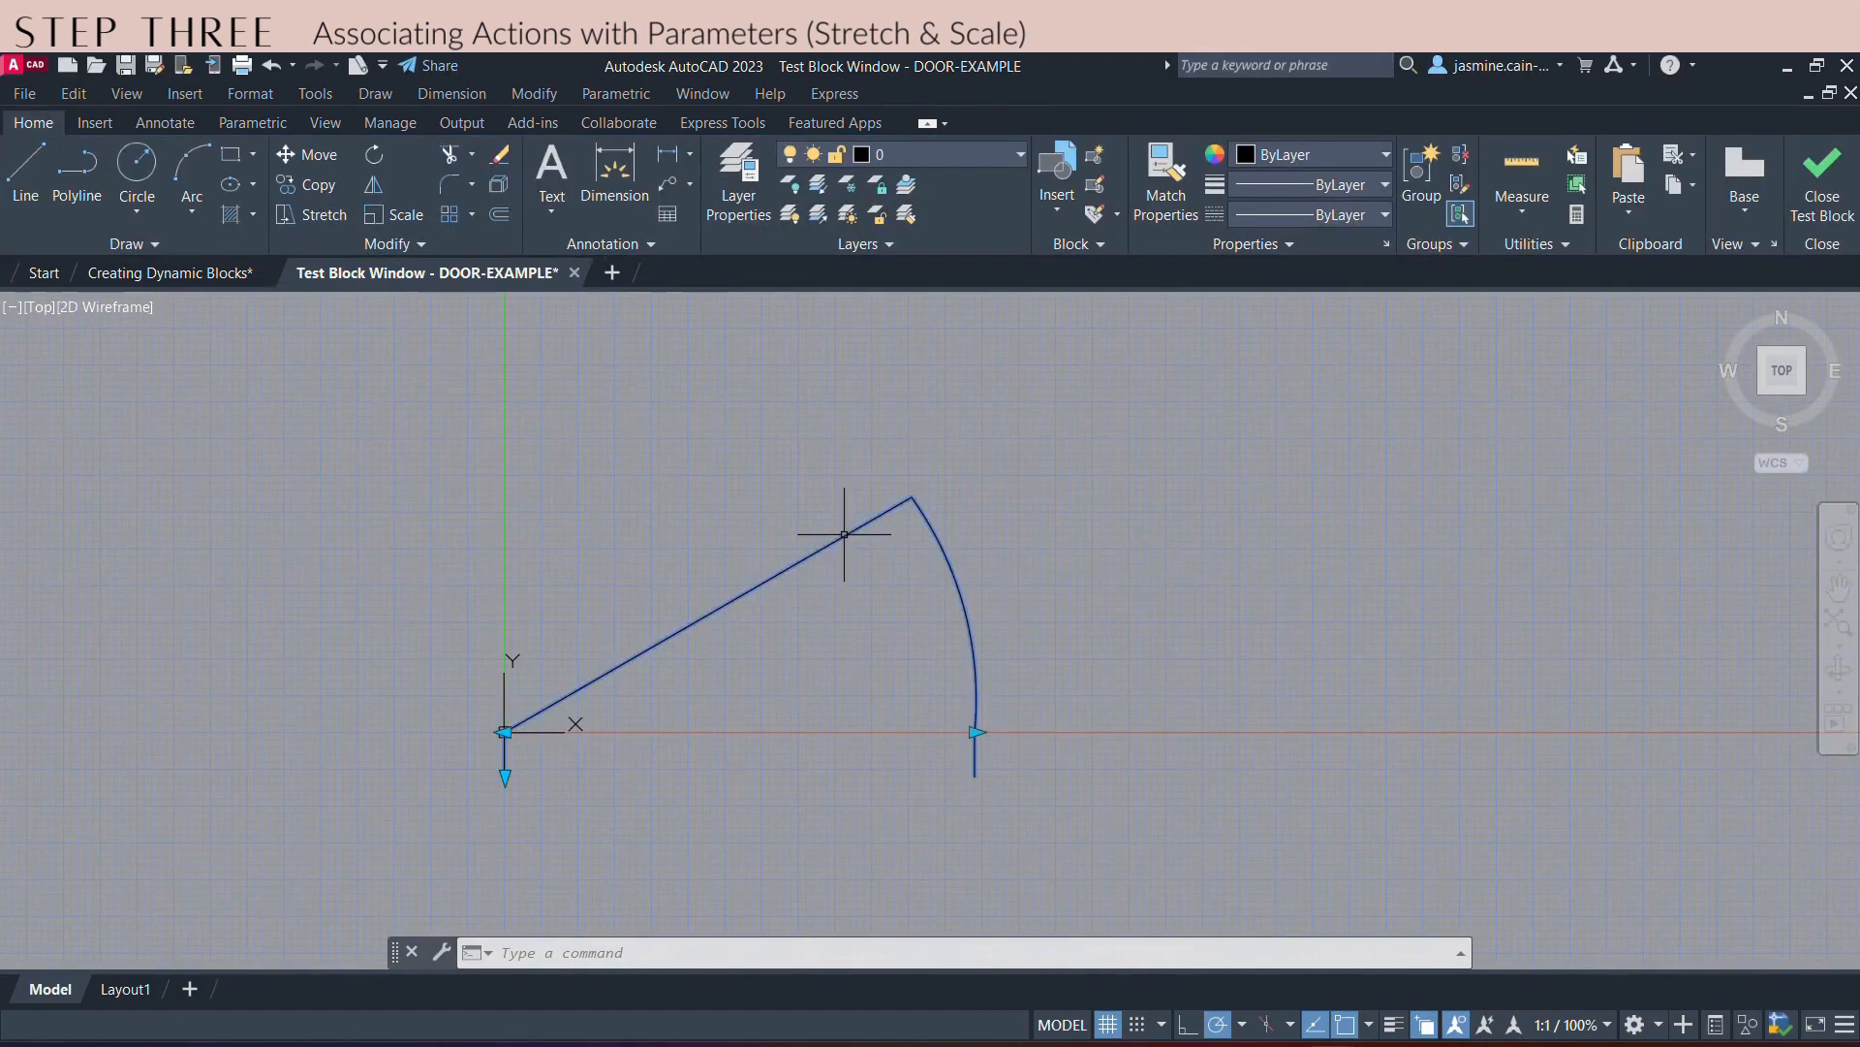
pyautogui.click(976, 731)
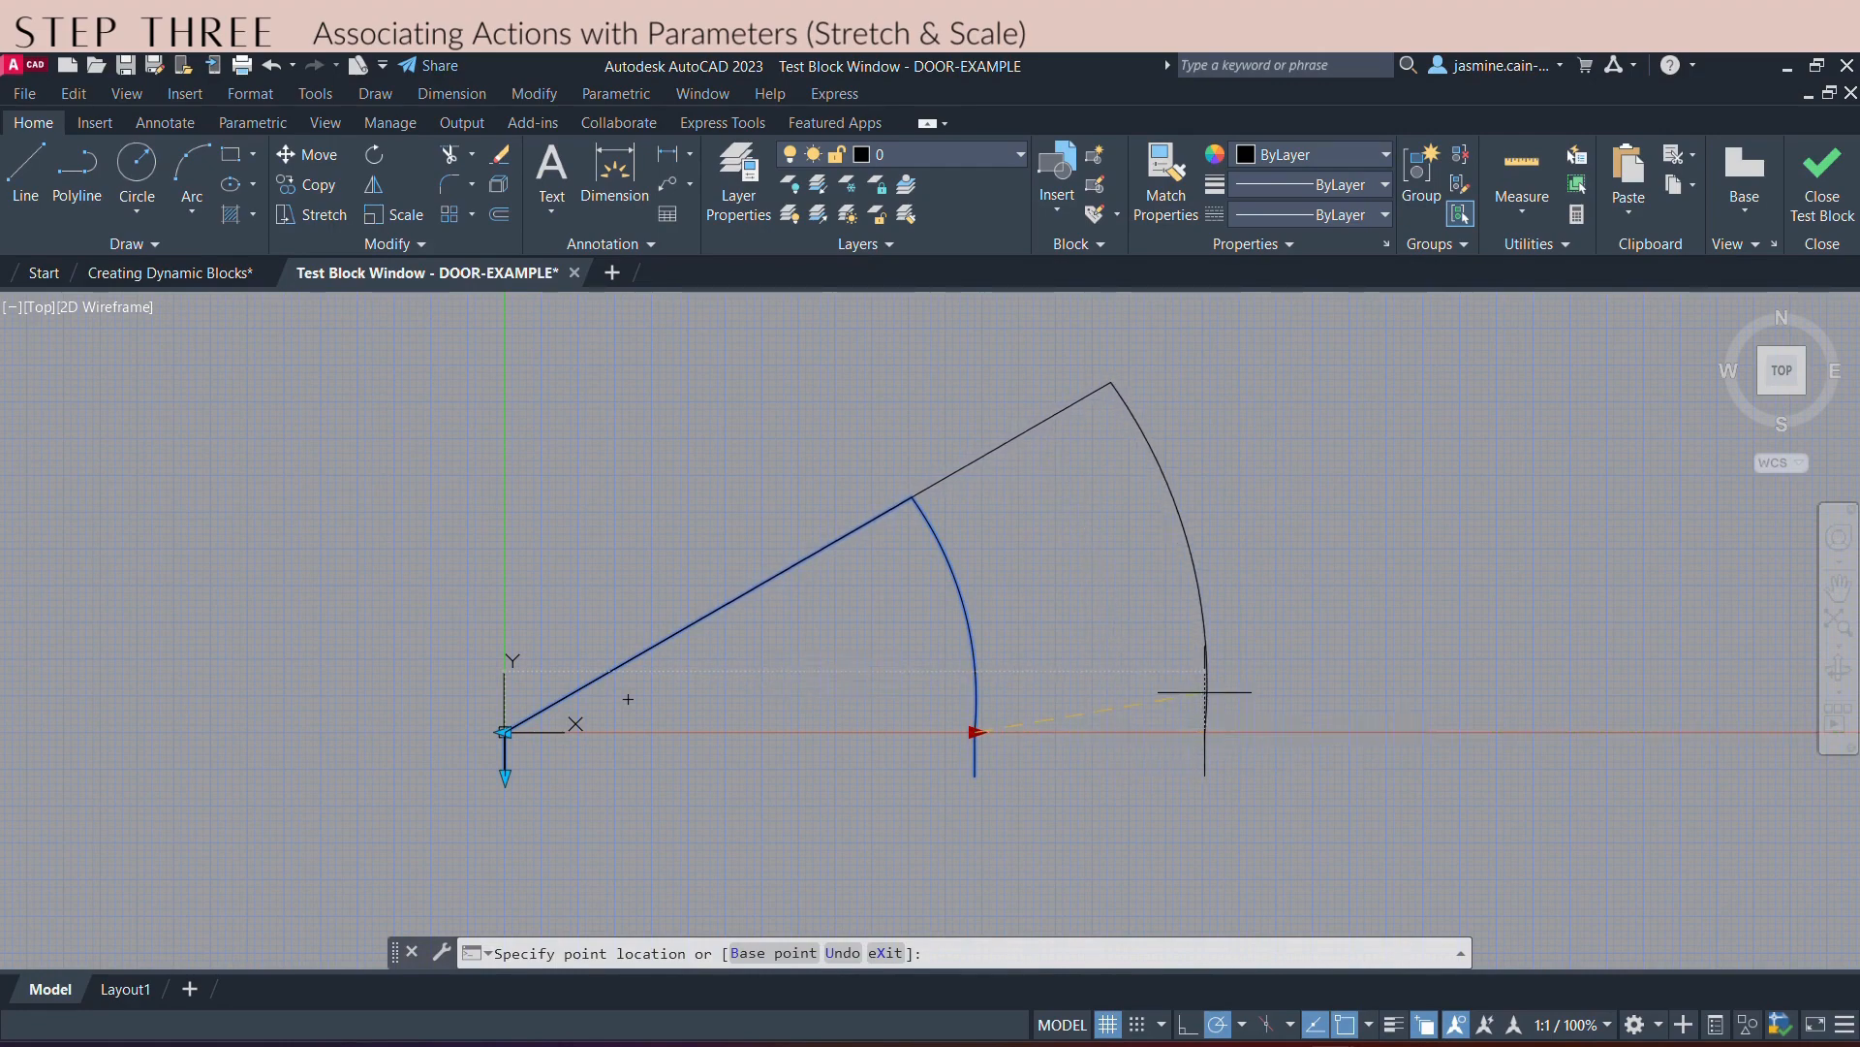
pyautogui.moveTo(1204, 692); pyautogui.dragTo(1094, 719, button='middle')
pyautogui.click(1041, 751)
pyautogui.scroll(2, 946, 441)
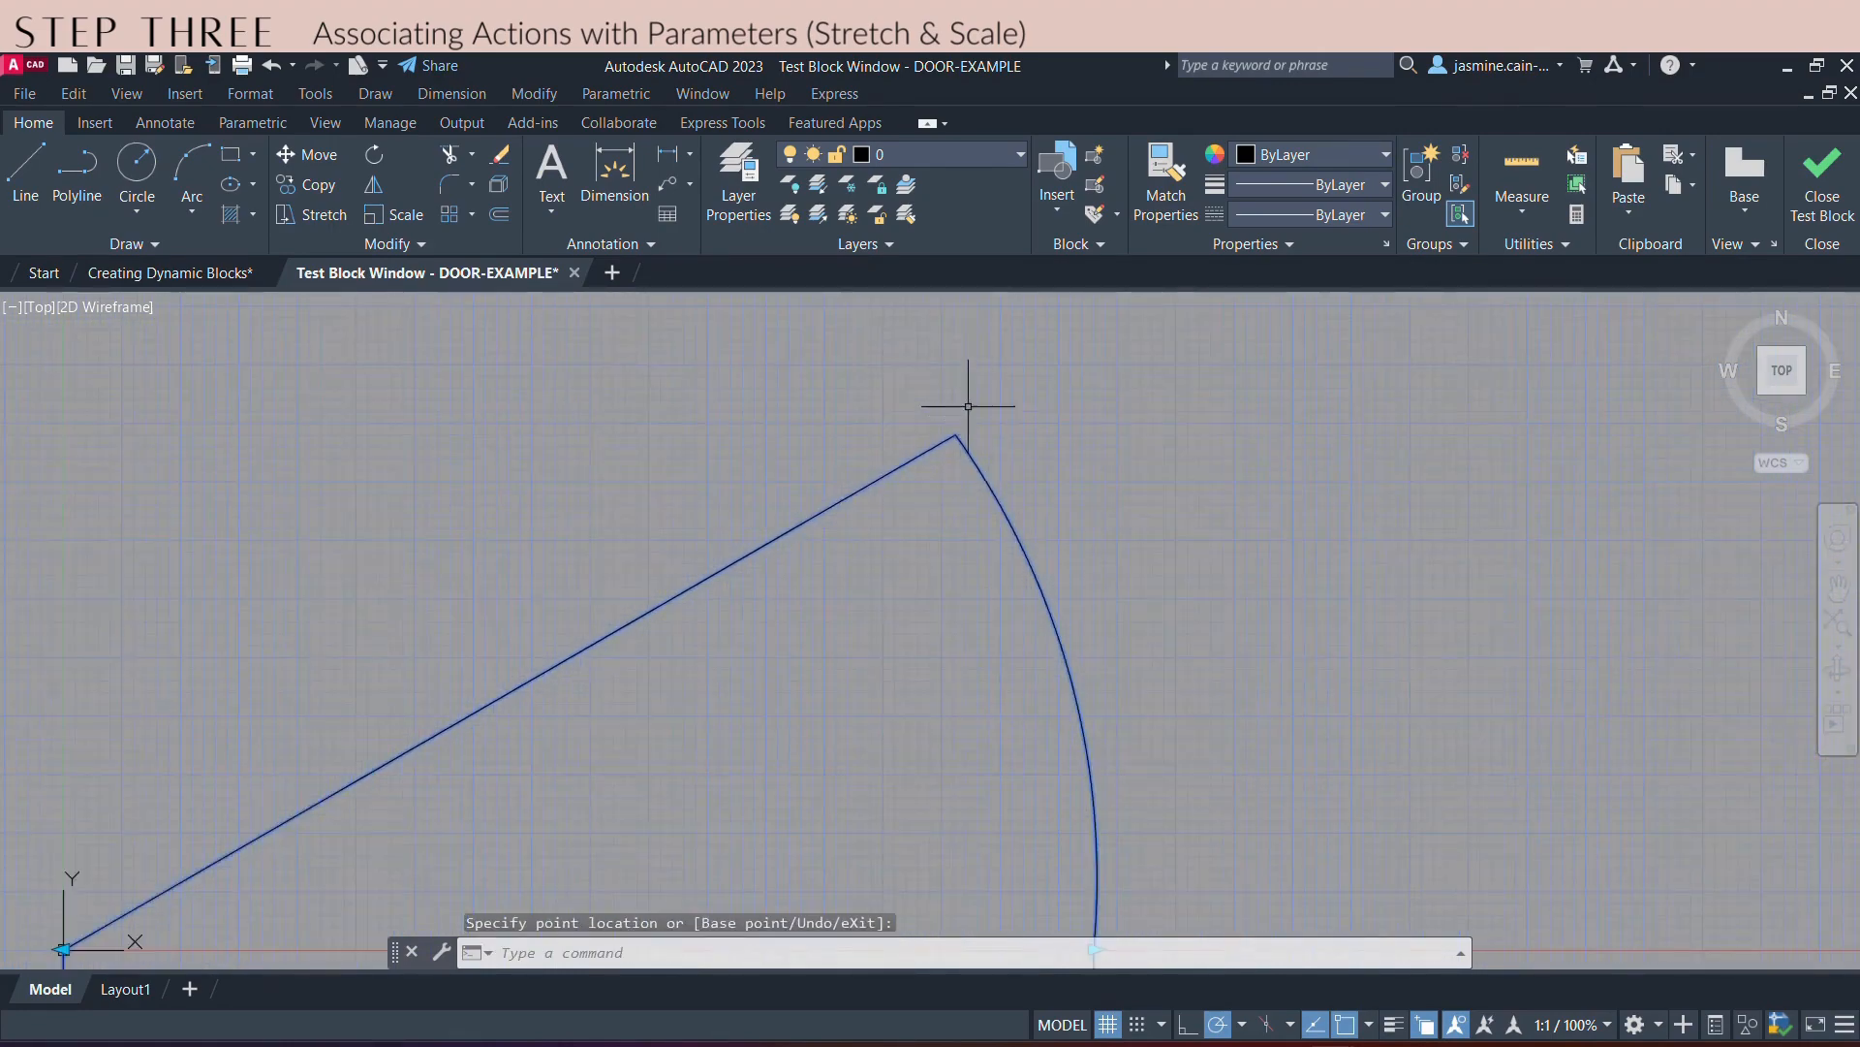
pyautogui.scroll(-4, 997, 491)
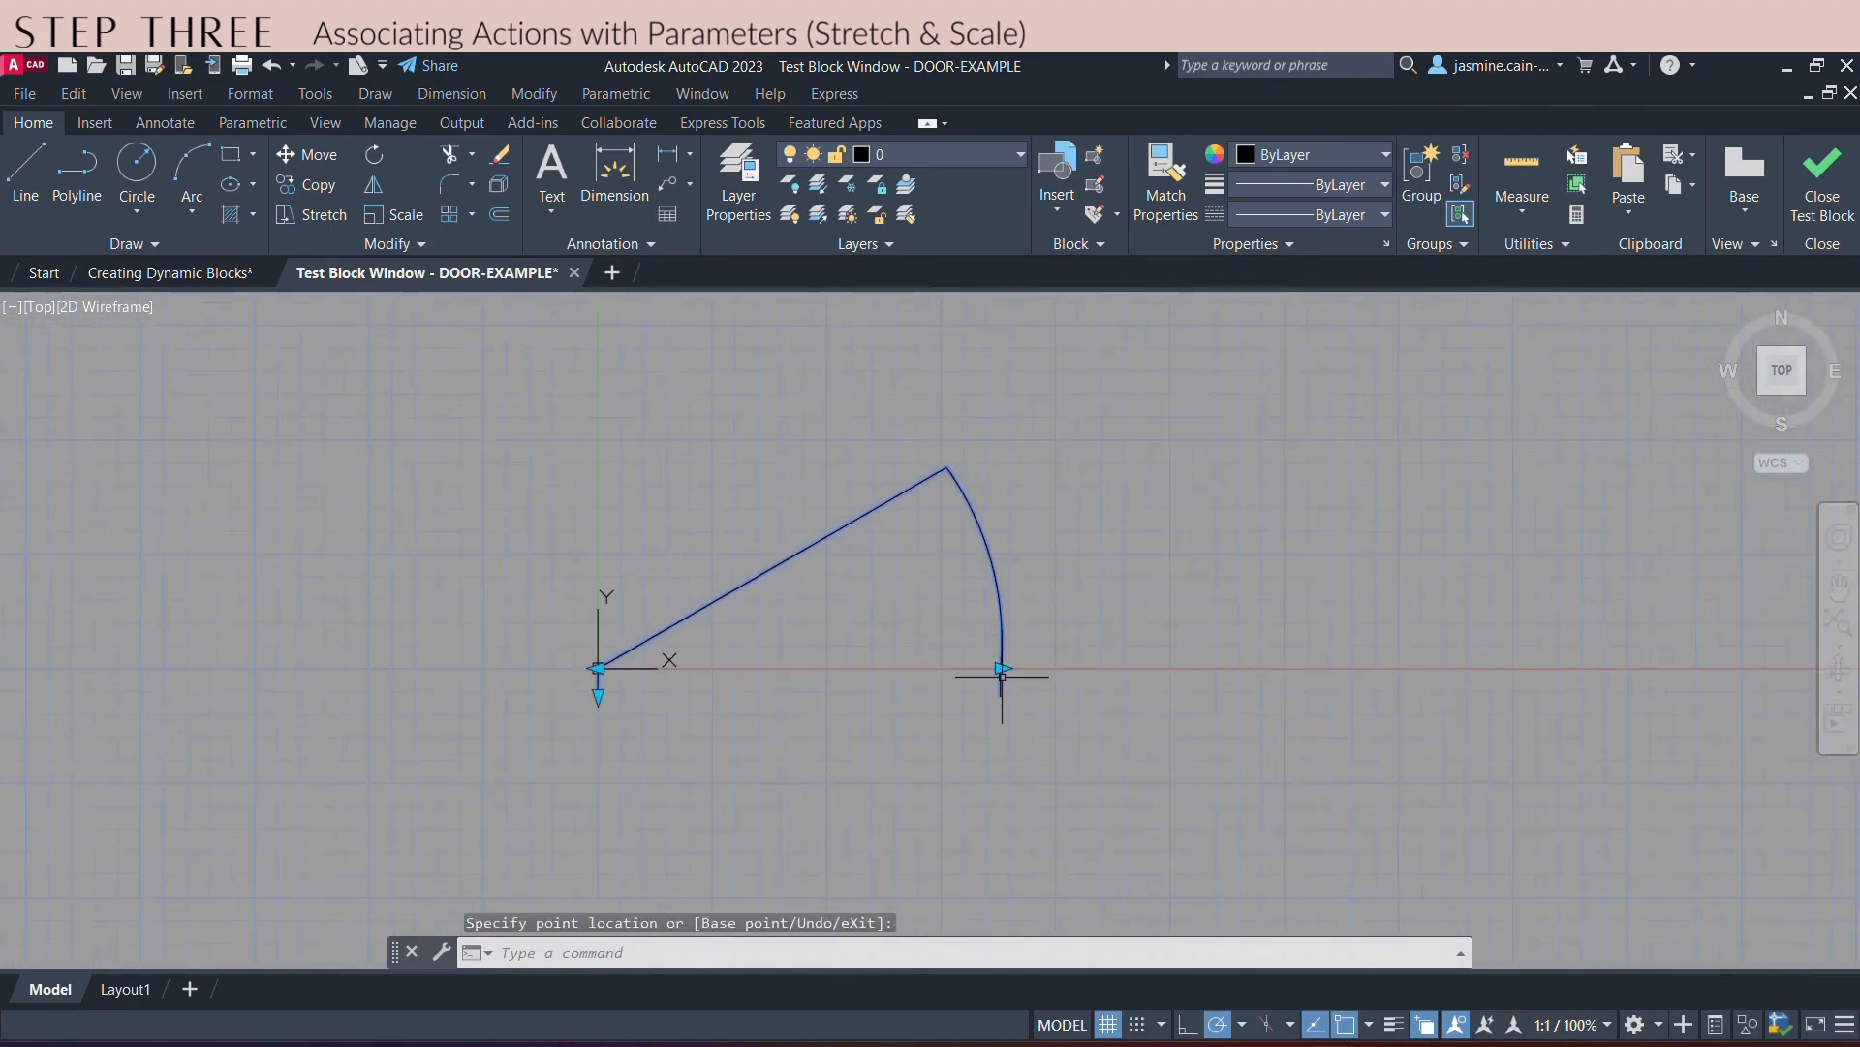
# - Stretch the test door wider and narrower several times with its right-jamb grip, and close the test block window
pyautogui.scroll(2, 1001, 675)
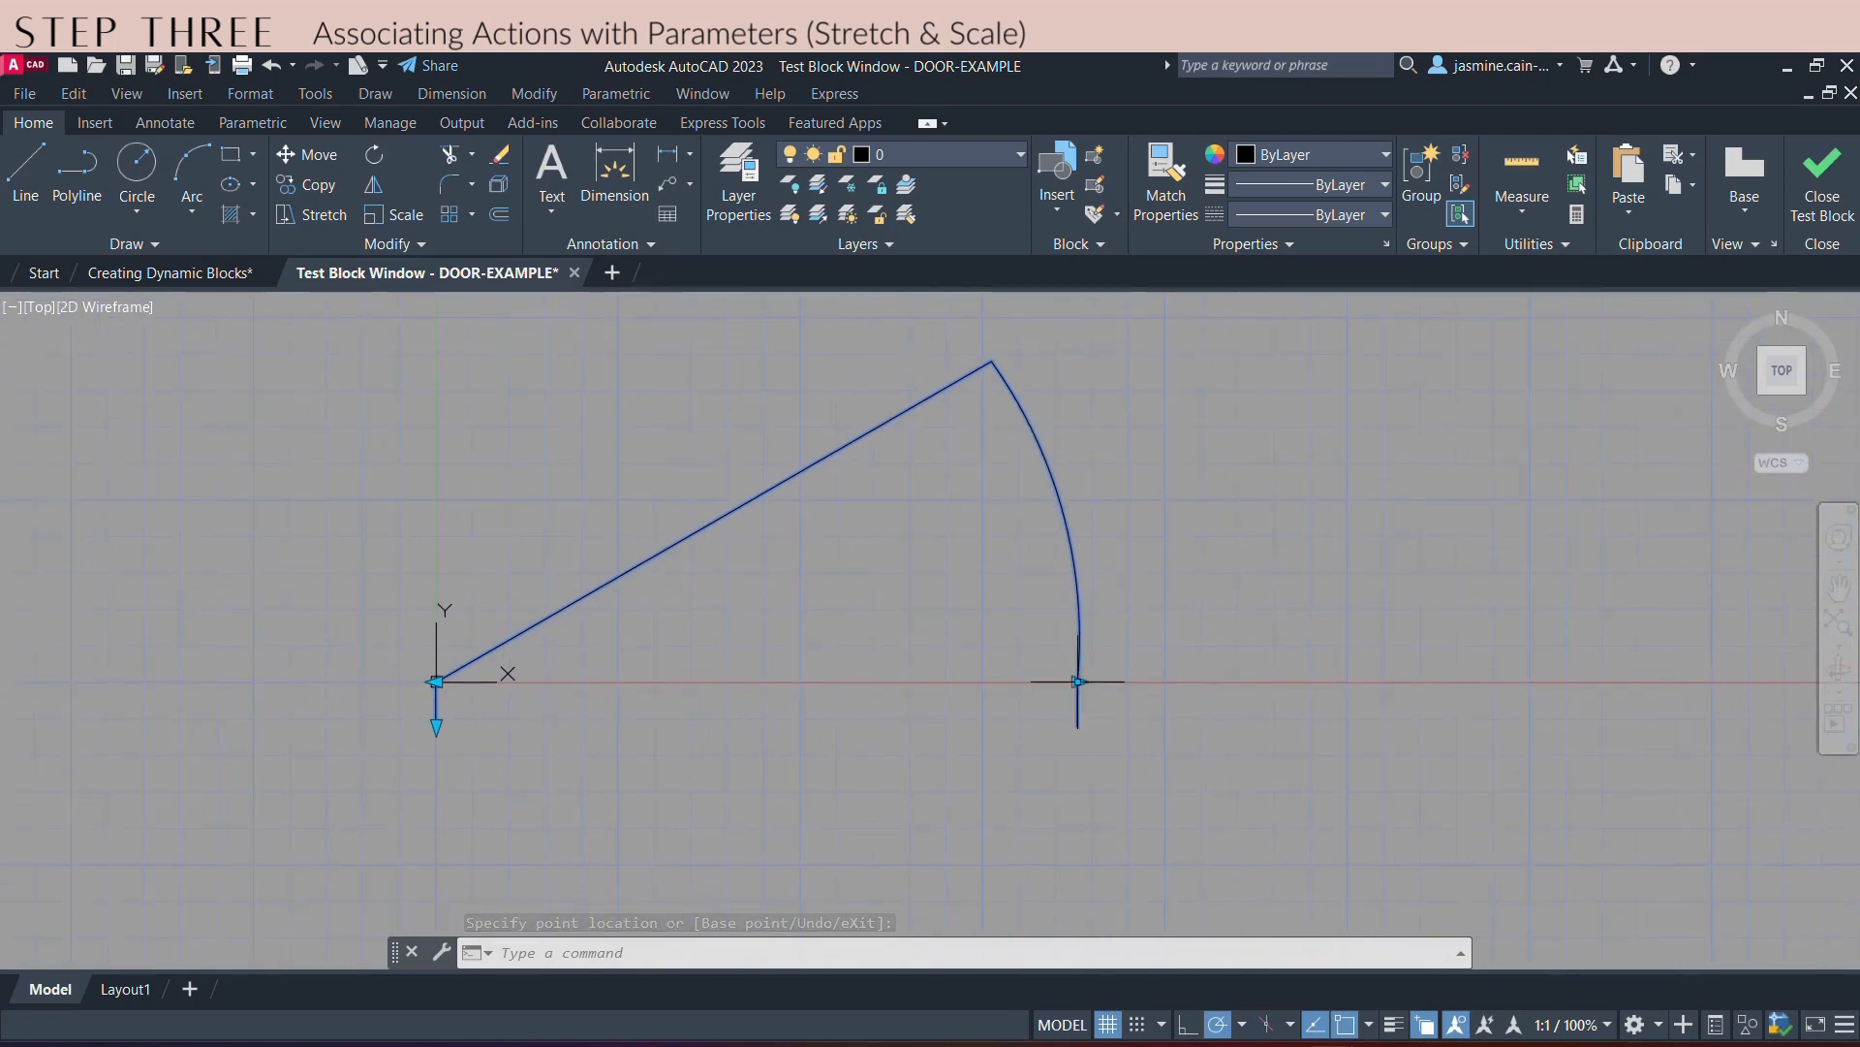
pyautogui.click(1077, 681)
pyautogui.click(1210, 681)
pyautogui.click(1210, 681)
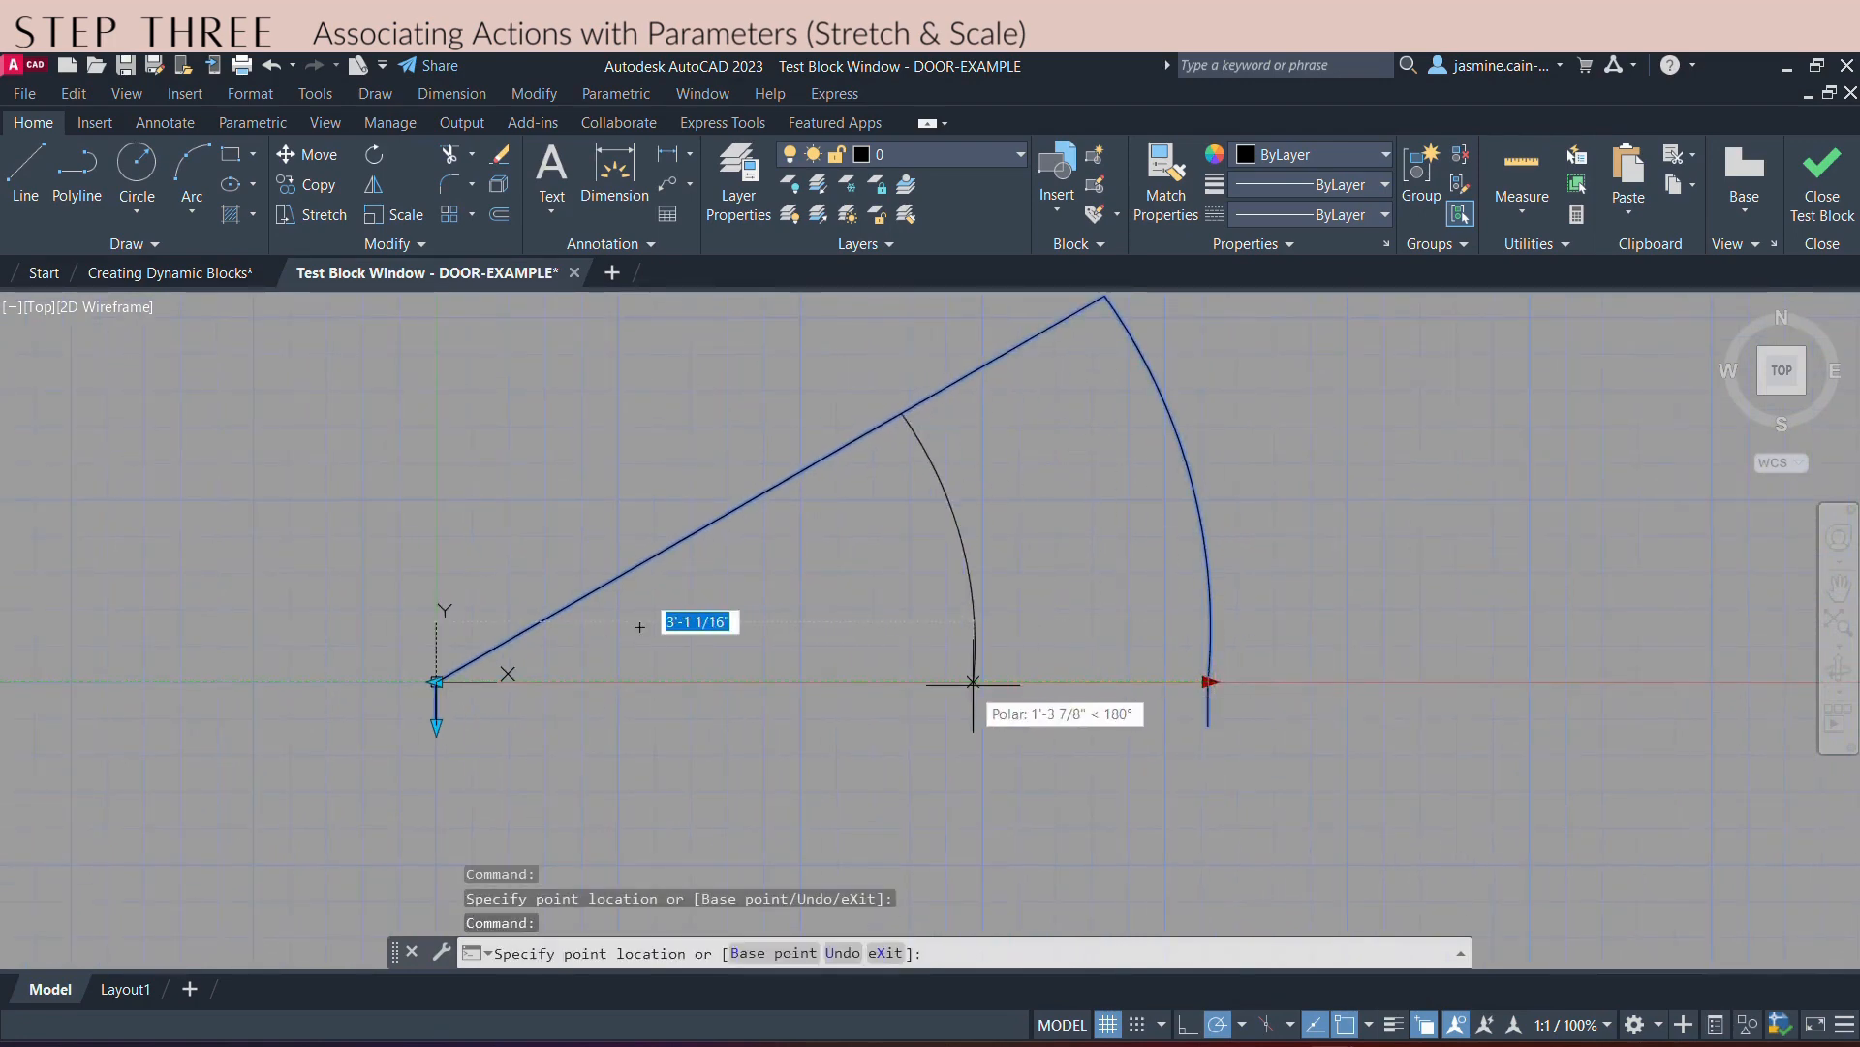
pyautogui.click(966, 681)
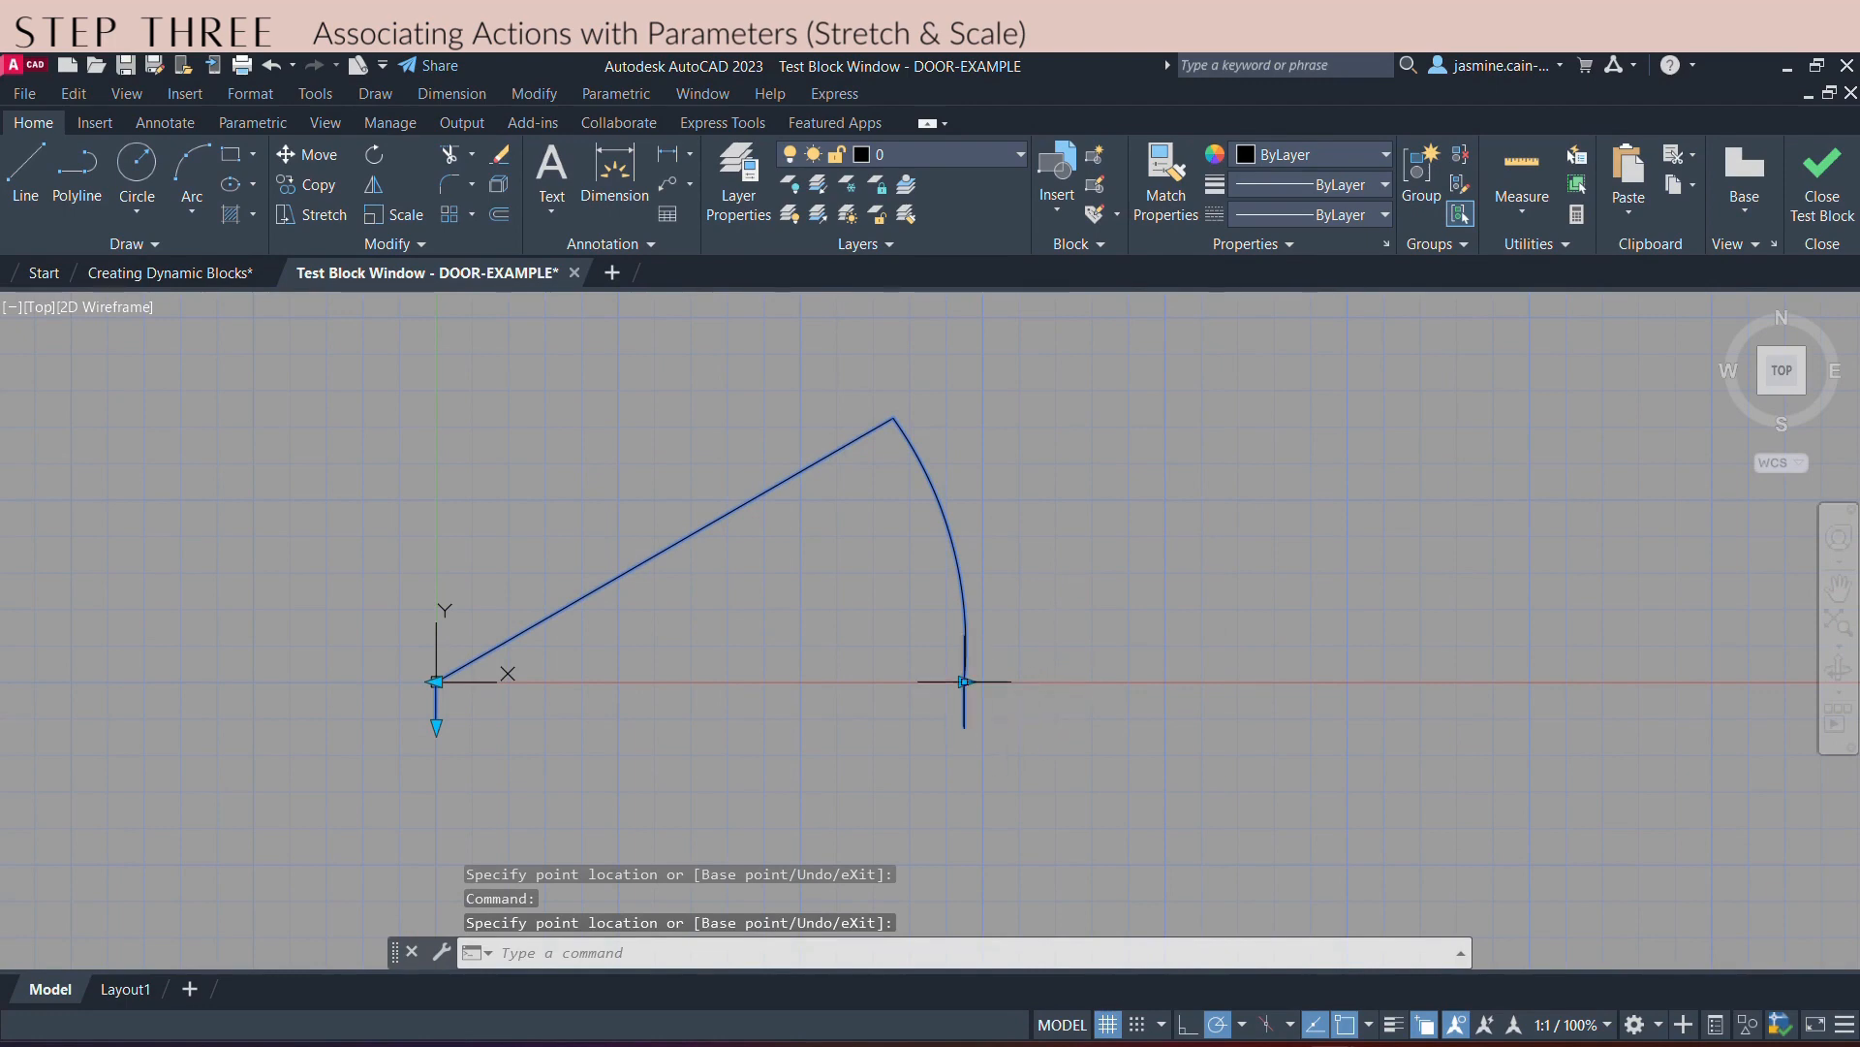
pyautogui.click(964, 681)
pyautogui.click(1178, 681)
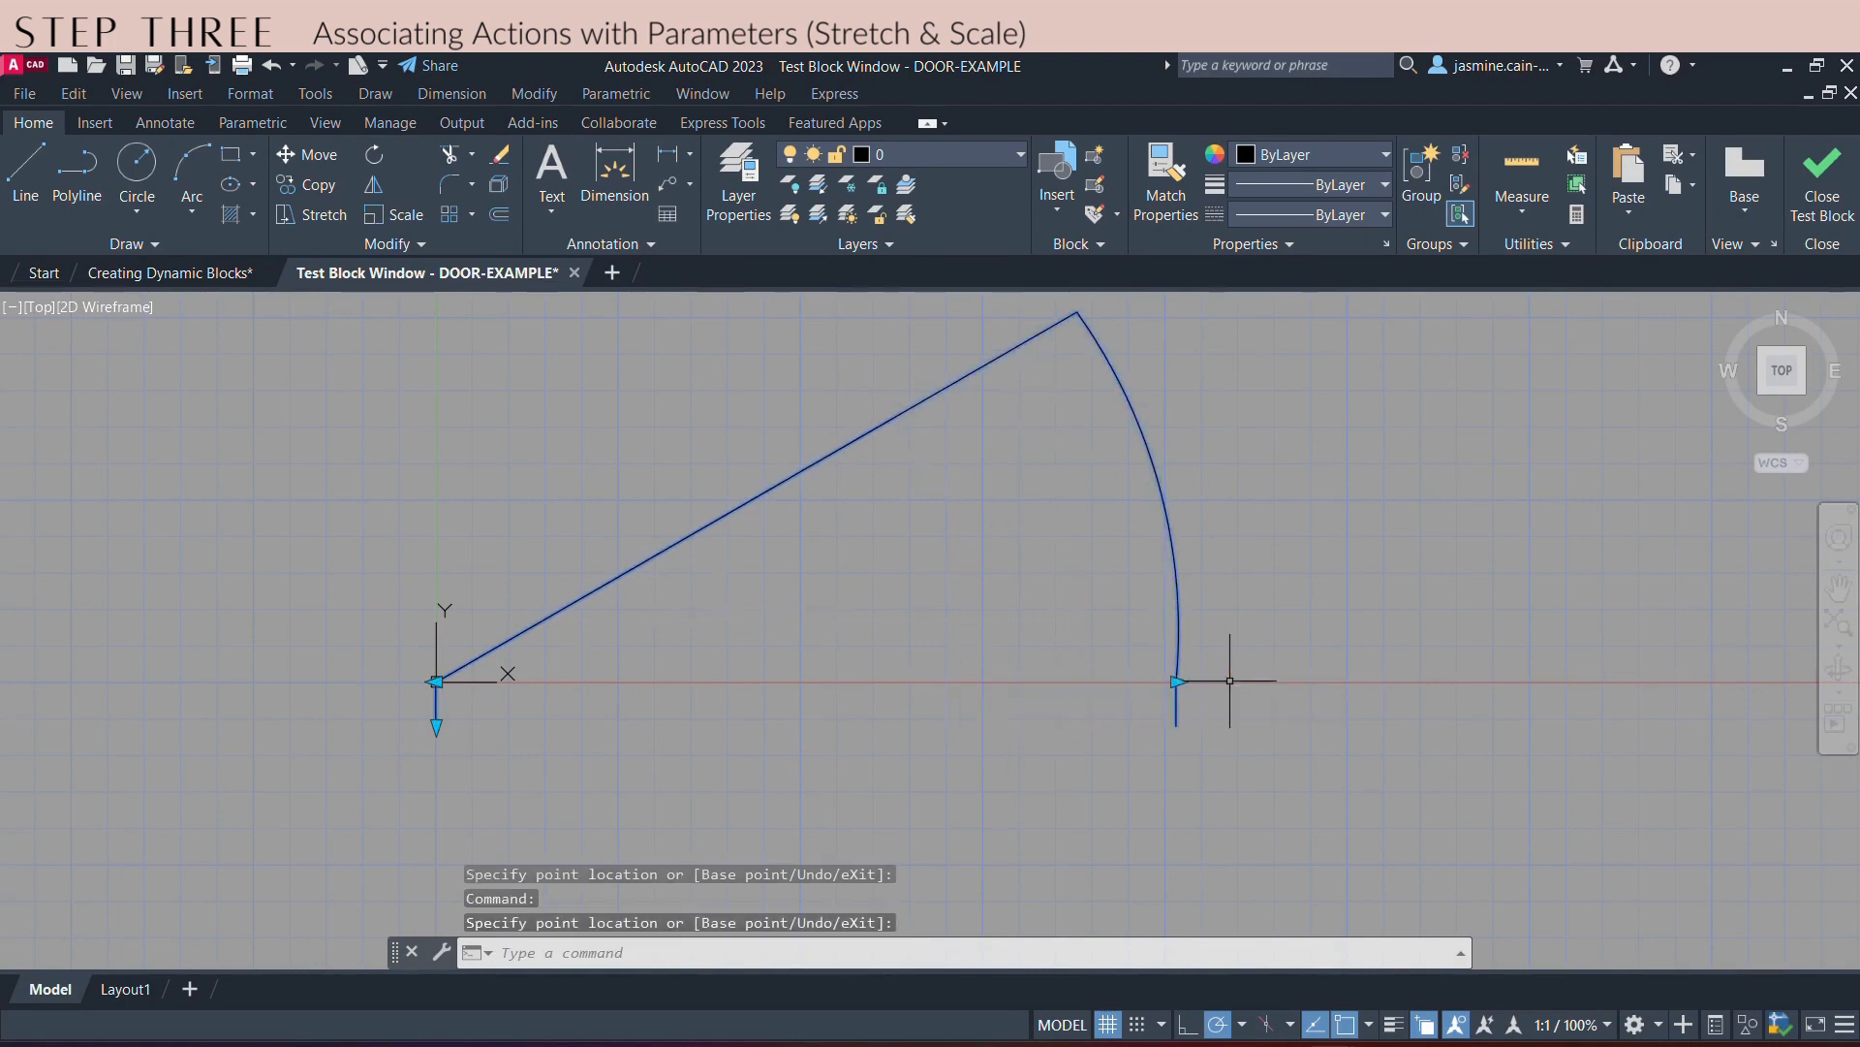
pyautogui.click(1181, 681)
pyautogui.click(869, 681)
pyautogui.scroll(-2, 1049, 685)
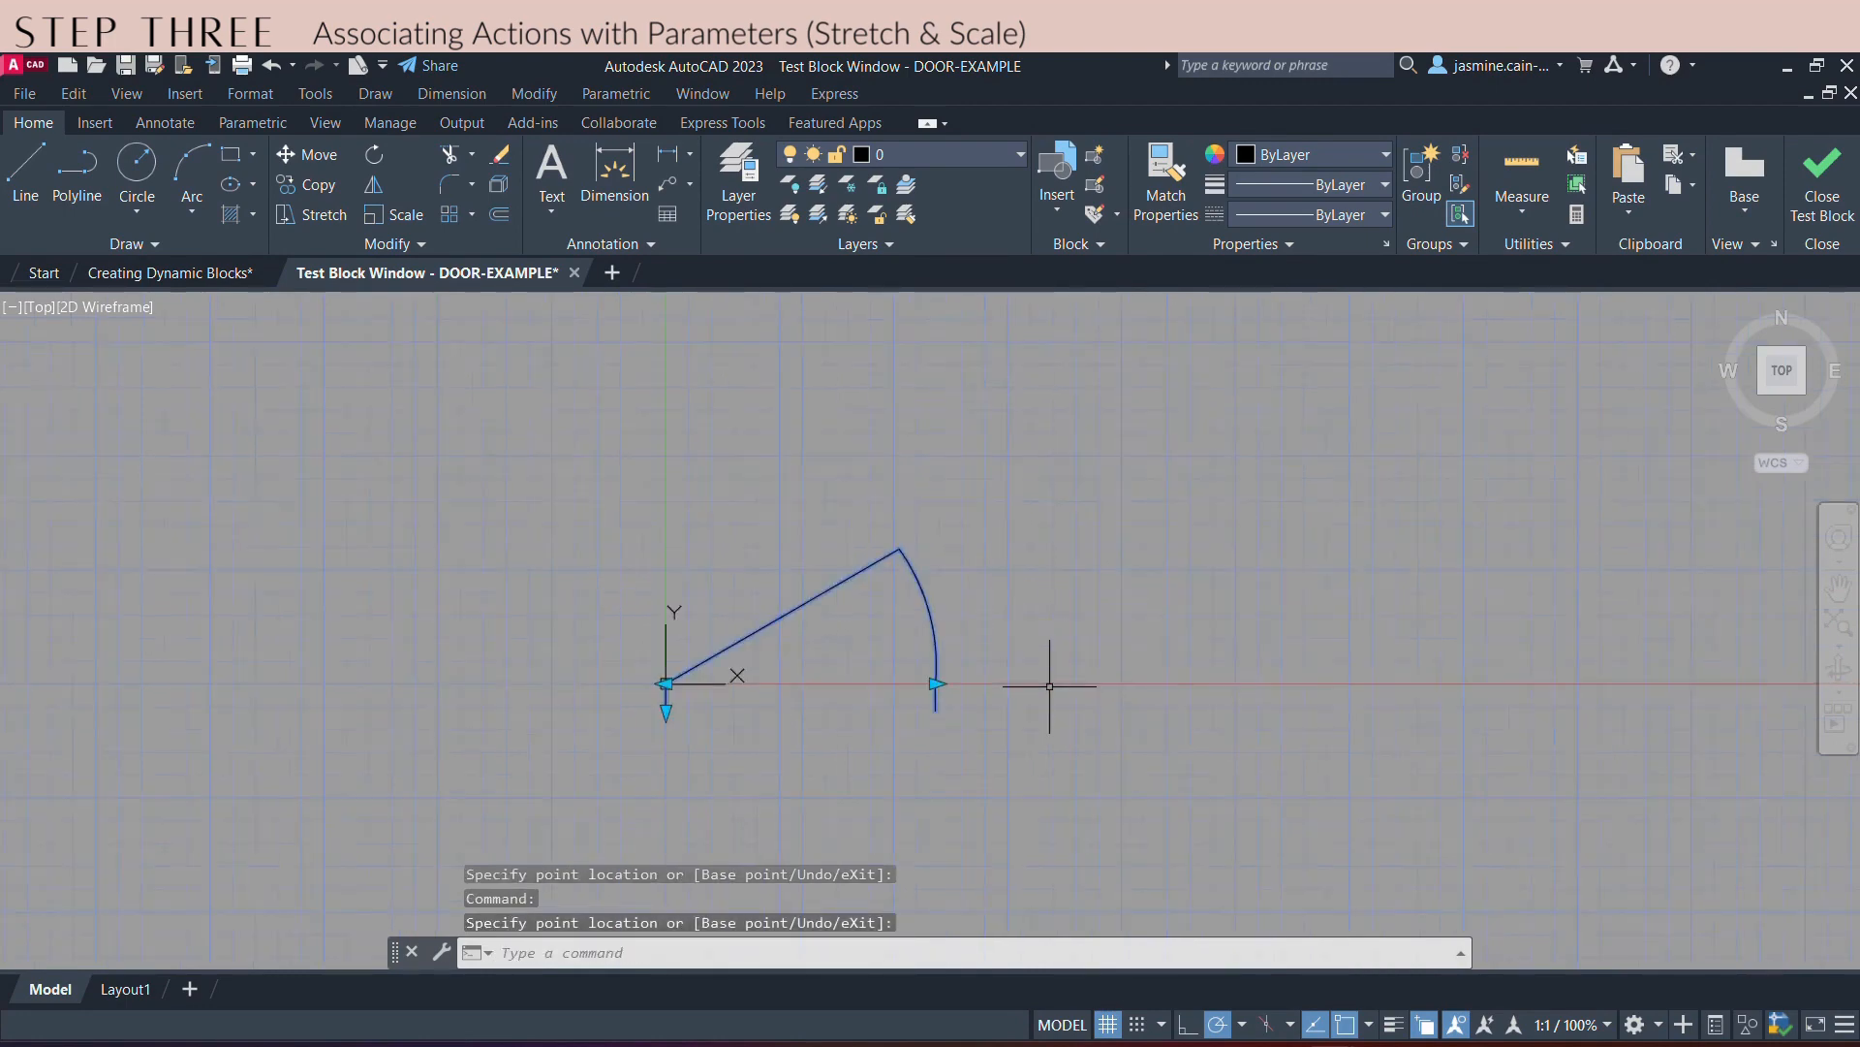
pyautogui.moveTo(1000, 617); pyautogui.dragTo(1065, 542, button='middle')
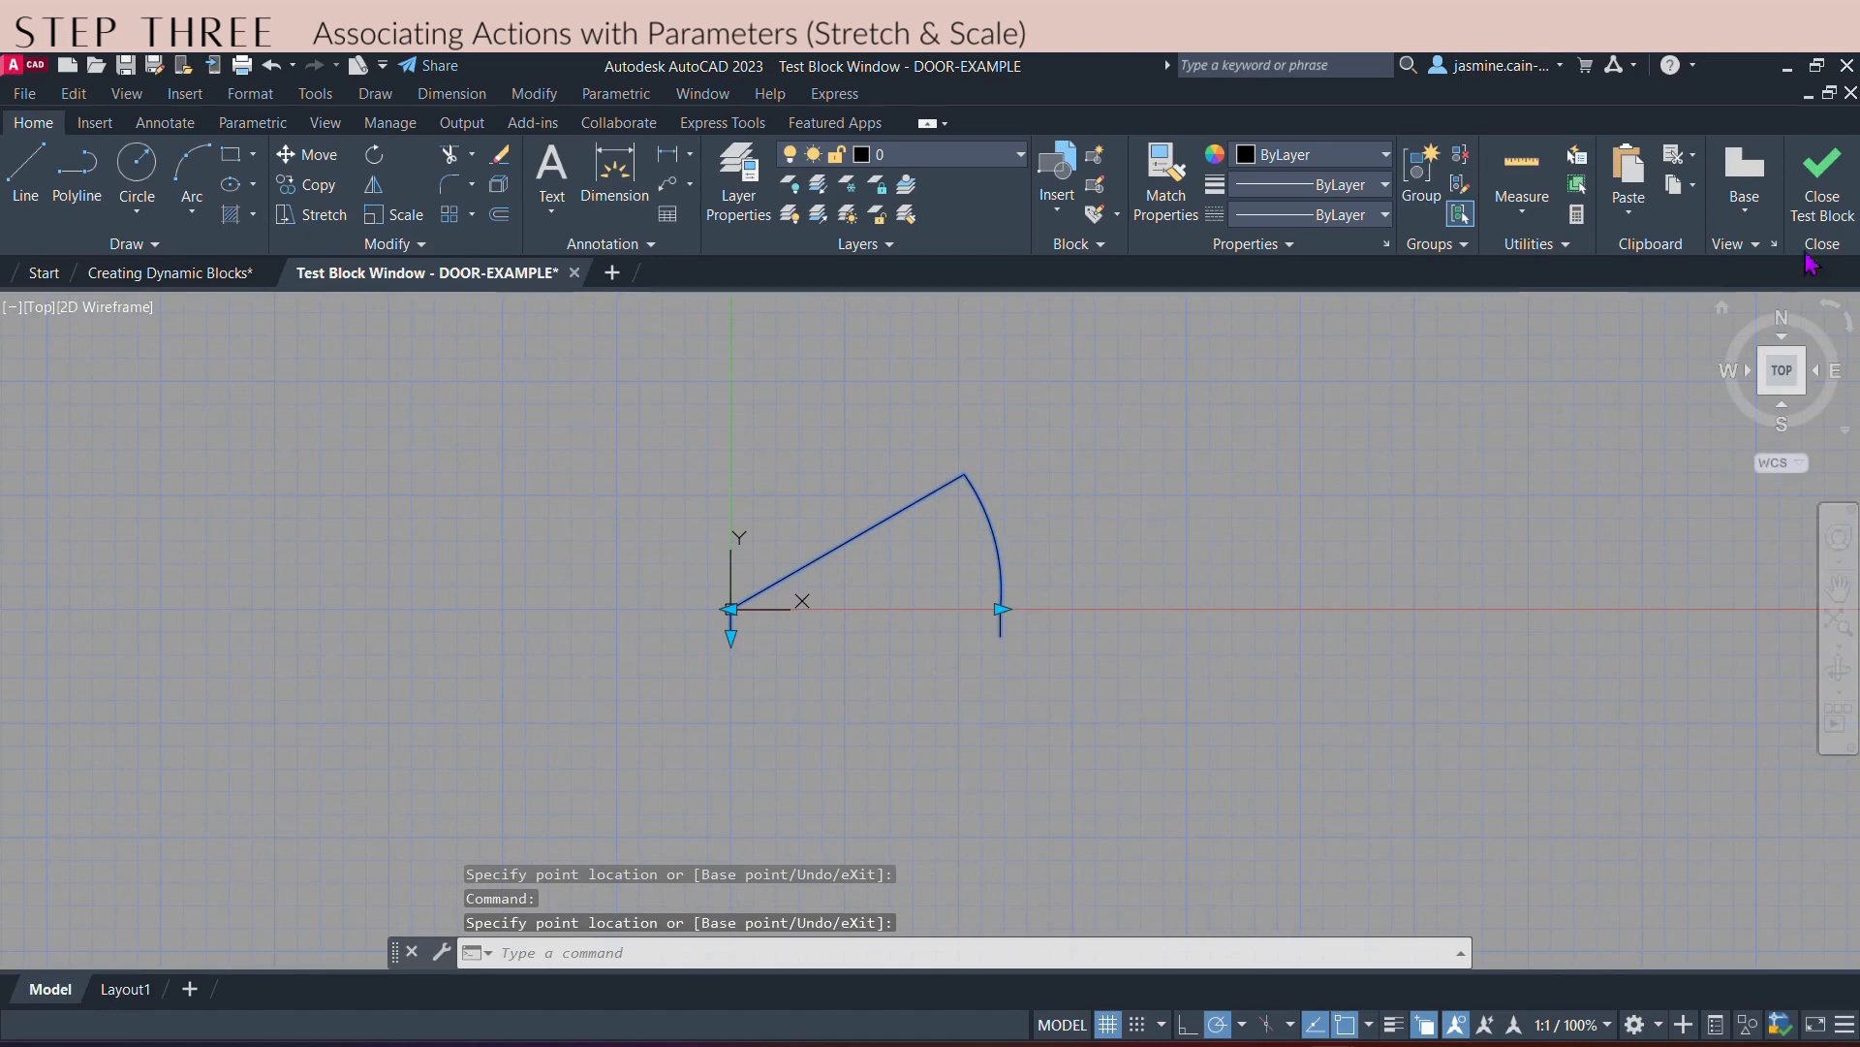
pyautogui.click(1830, 189)
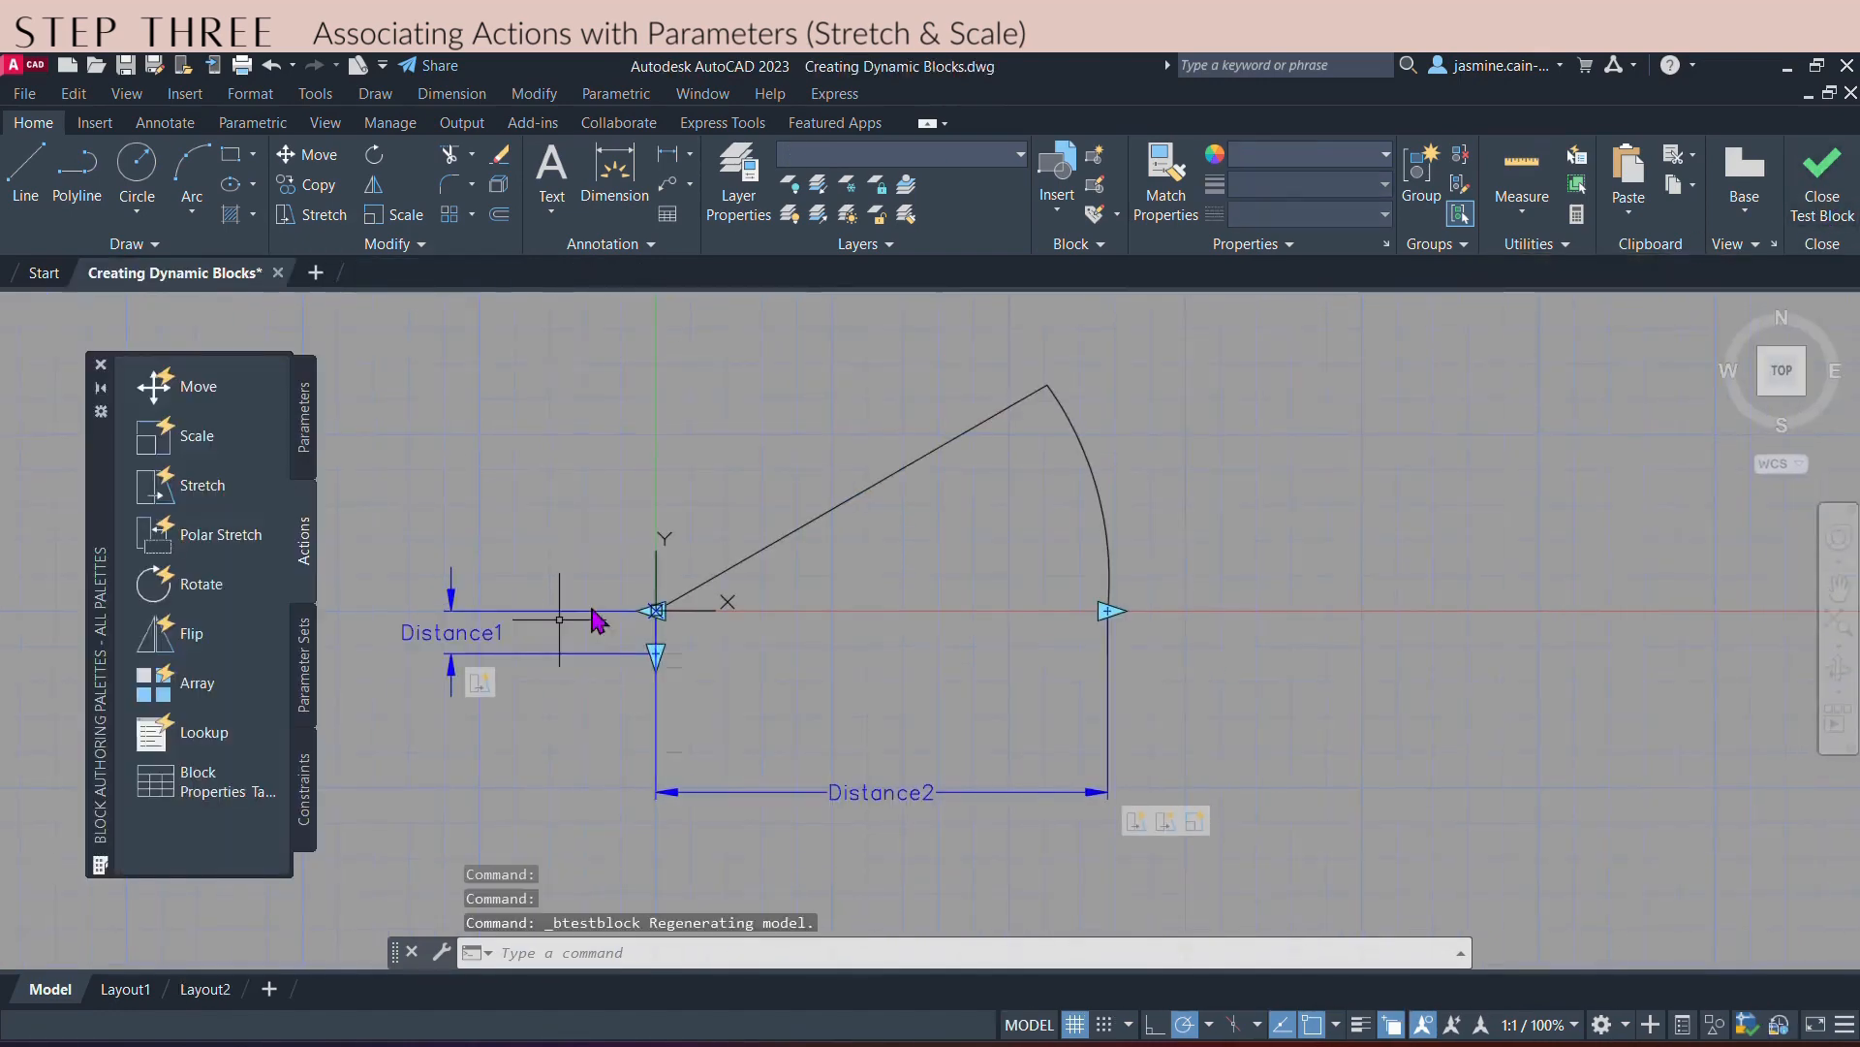
# - Display the block parameters in the authoring palette and locate the Flip parameter
pyautogui.scroll(-2, 841, 629)
pyautogui.moveTo(840, 627)
pyautogui.mouseDown(button='middle')
pyautogui.moveTo(832, 601)
pyautogui.moveTo(869, 646)
pyautogui.mouseUp(button='middle')
pyautogui.scroll(2, 831, 602)
pyautogui.click(306, 431)
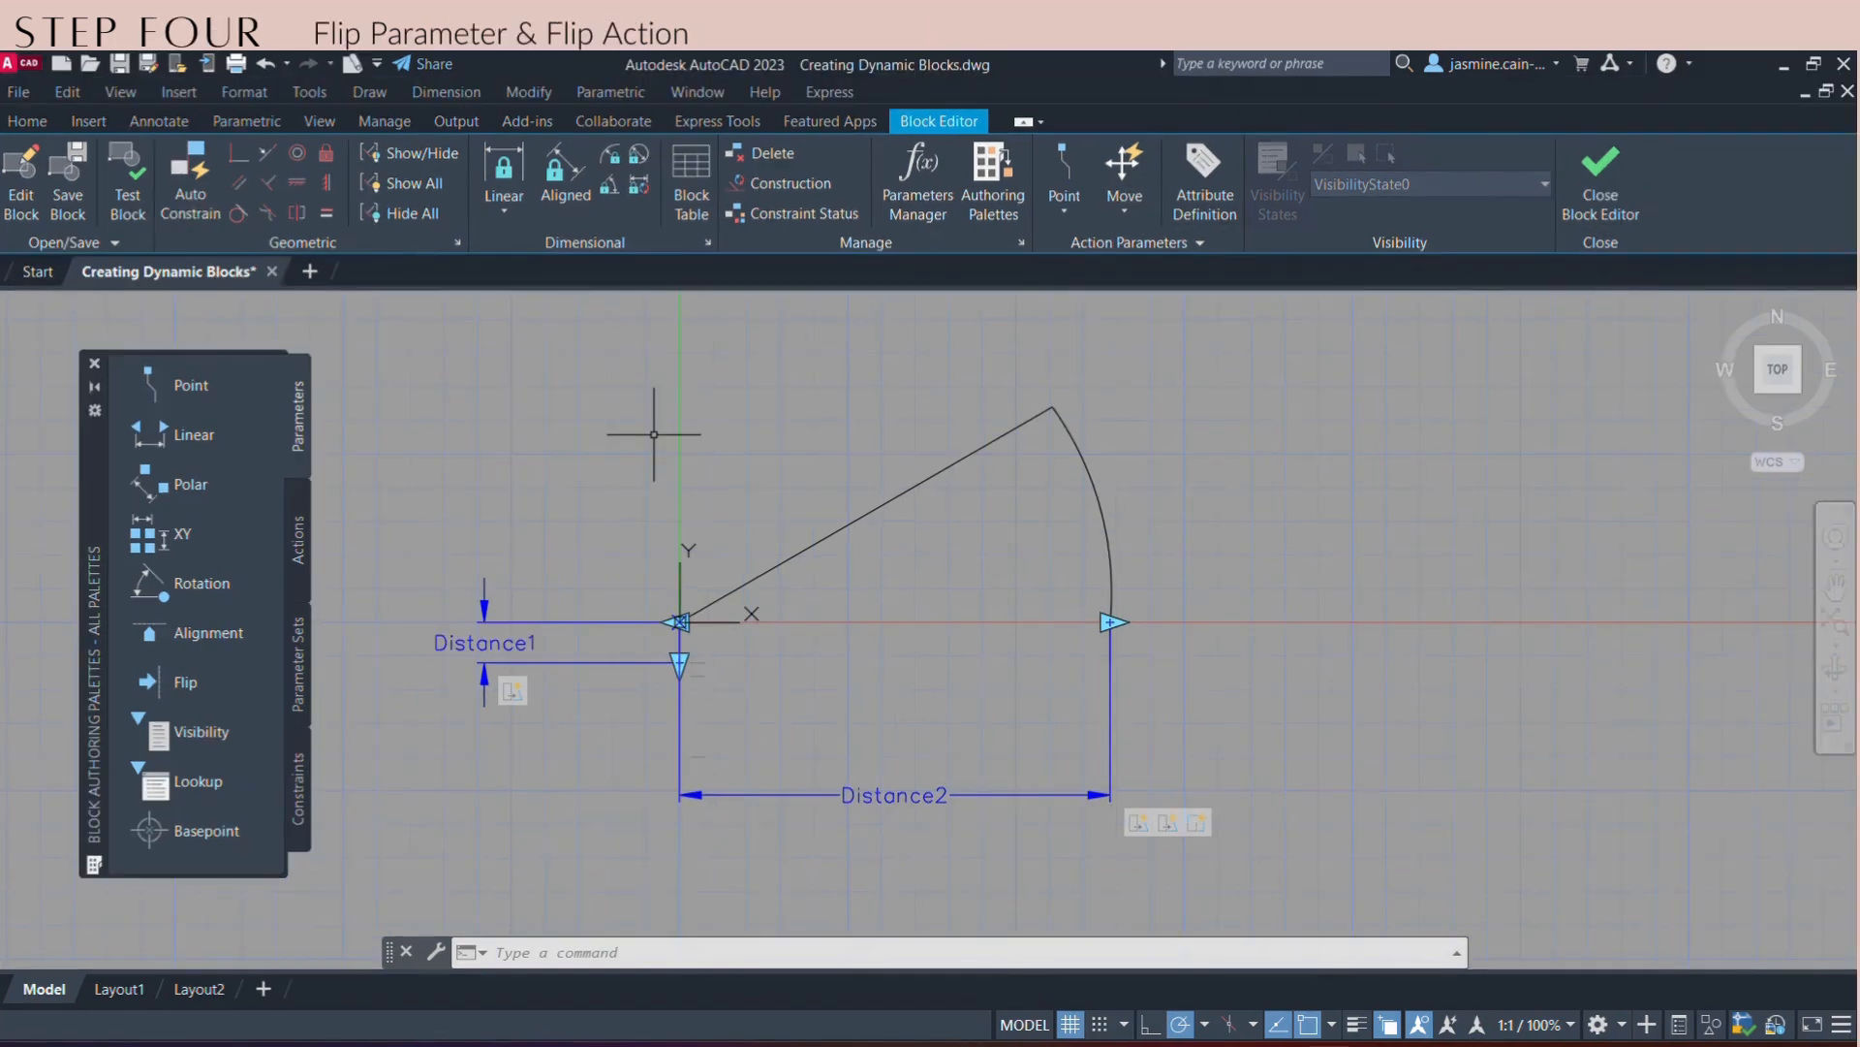
pyautogui.click(235, 694)
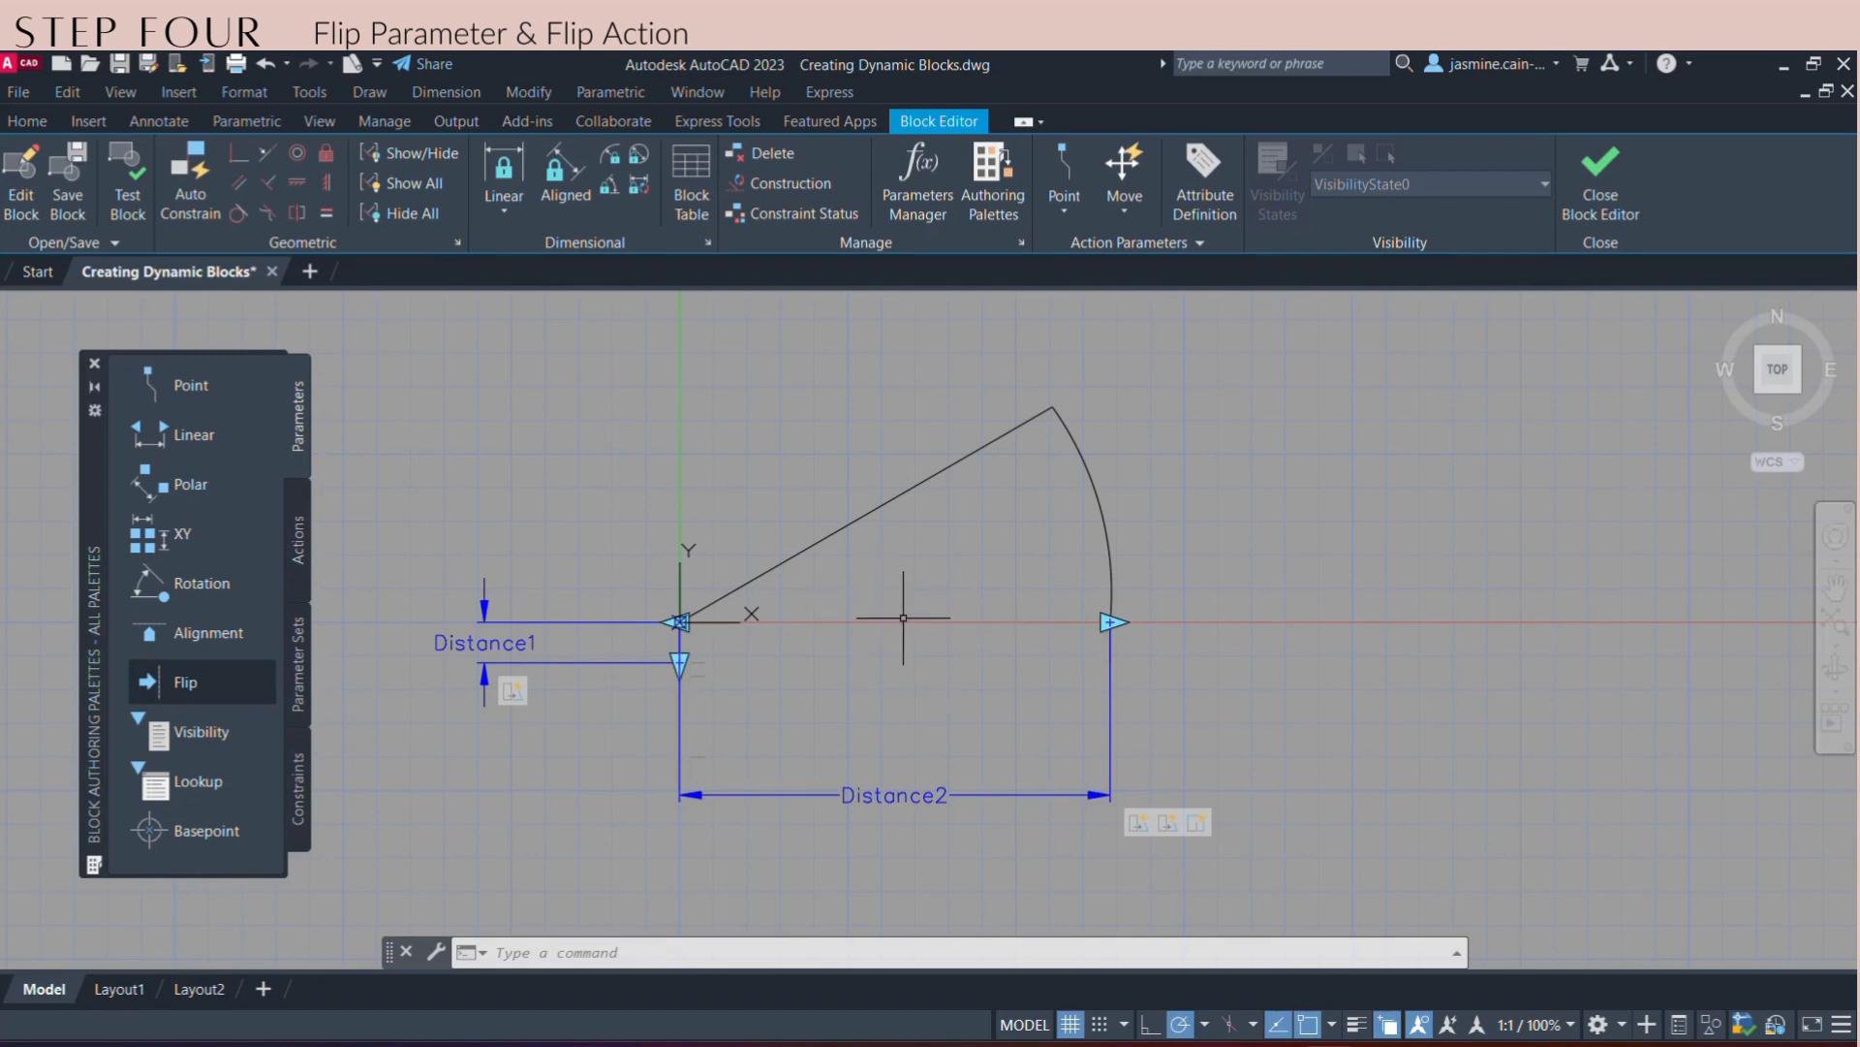
# - Draw a horizontal helper line across the door opening from the left jamb's top endpoint to the right jamb's
pyautogui.write('l')
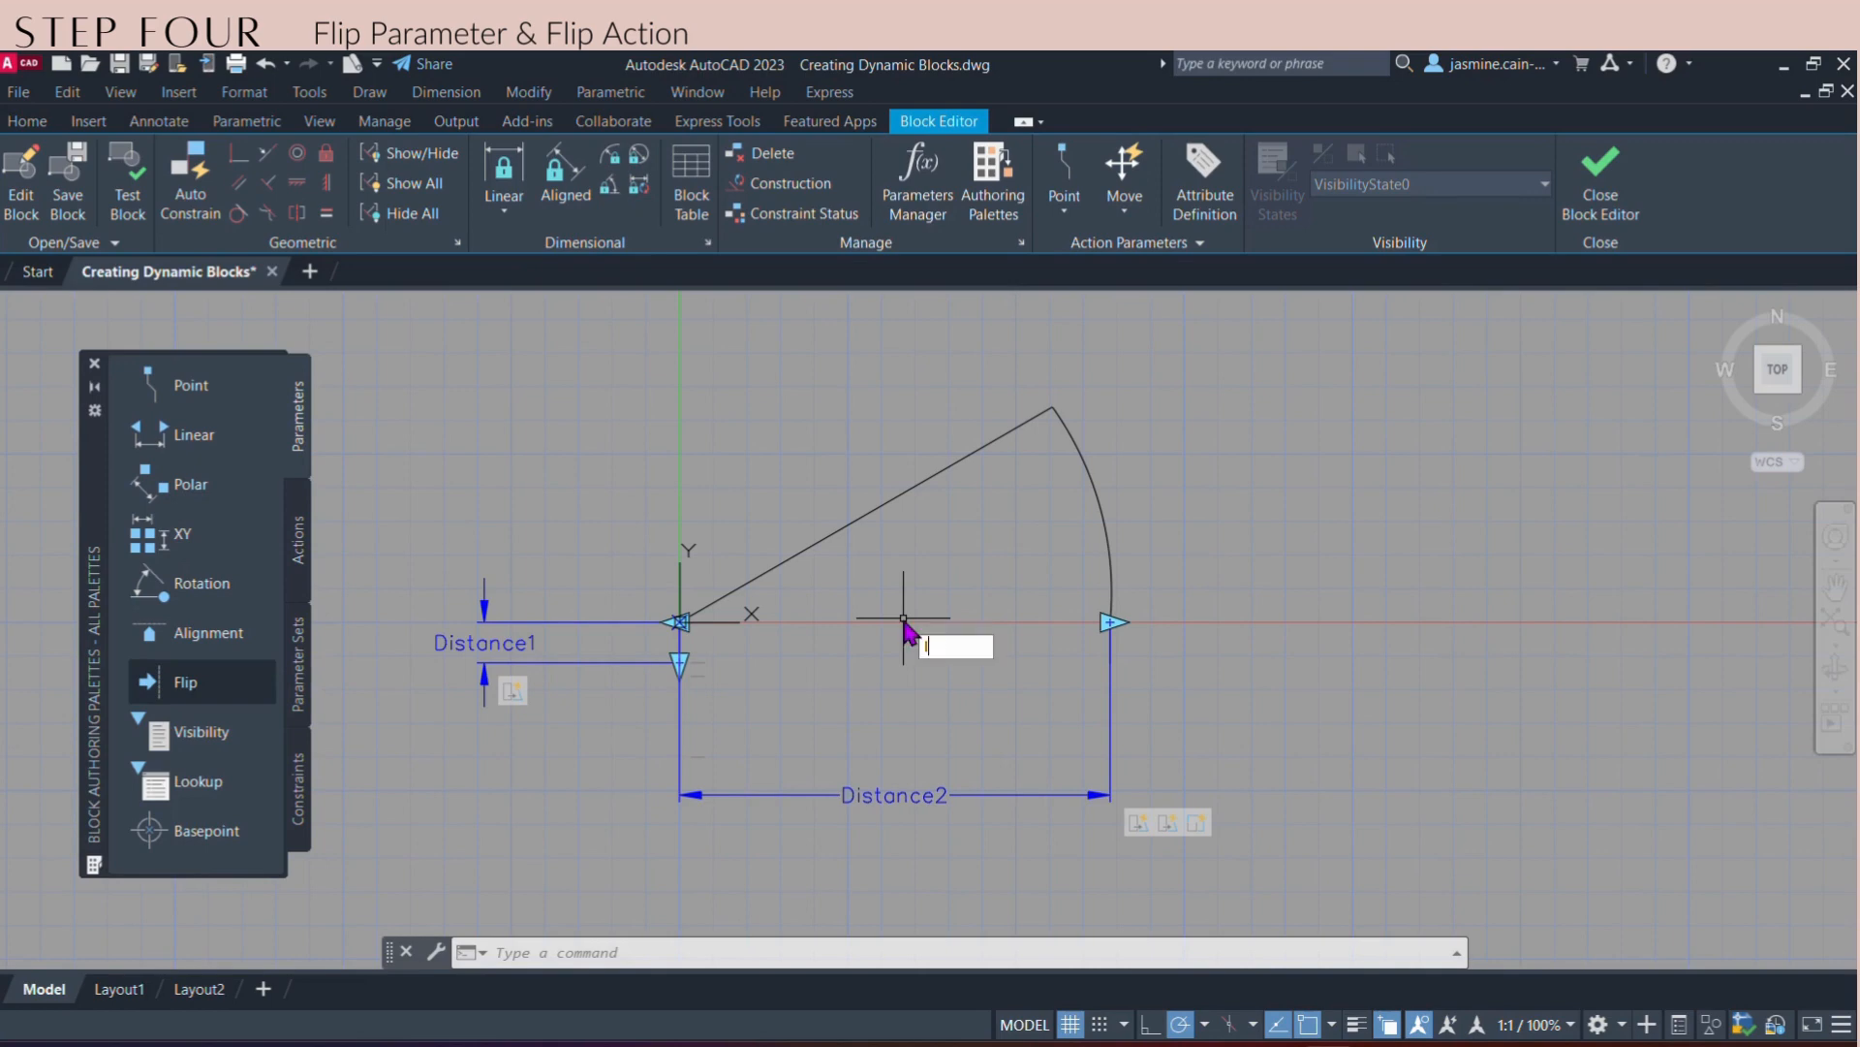
pyautogui.press('Return')
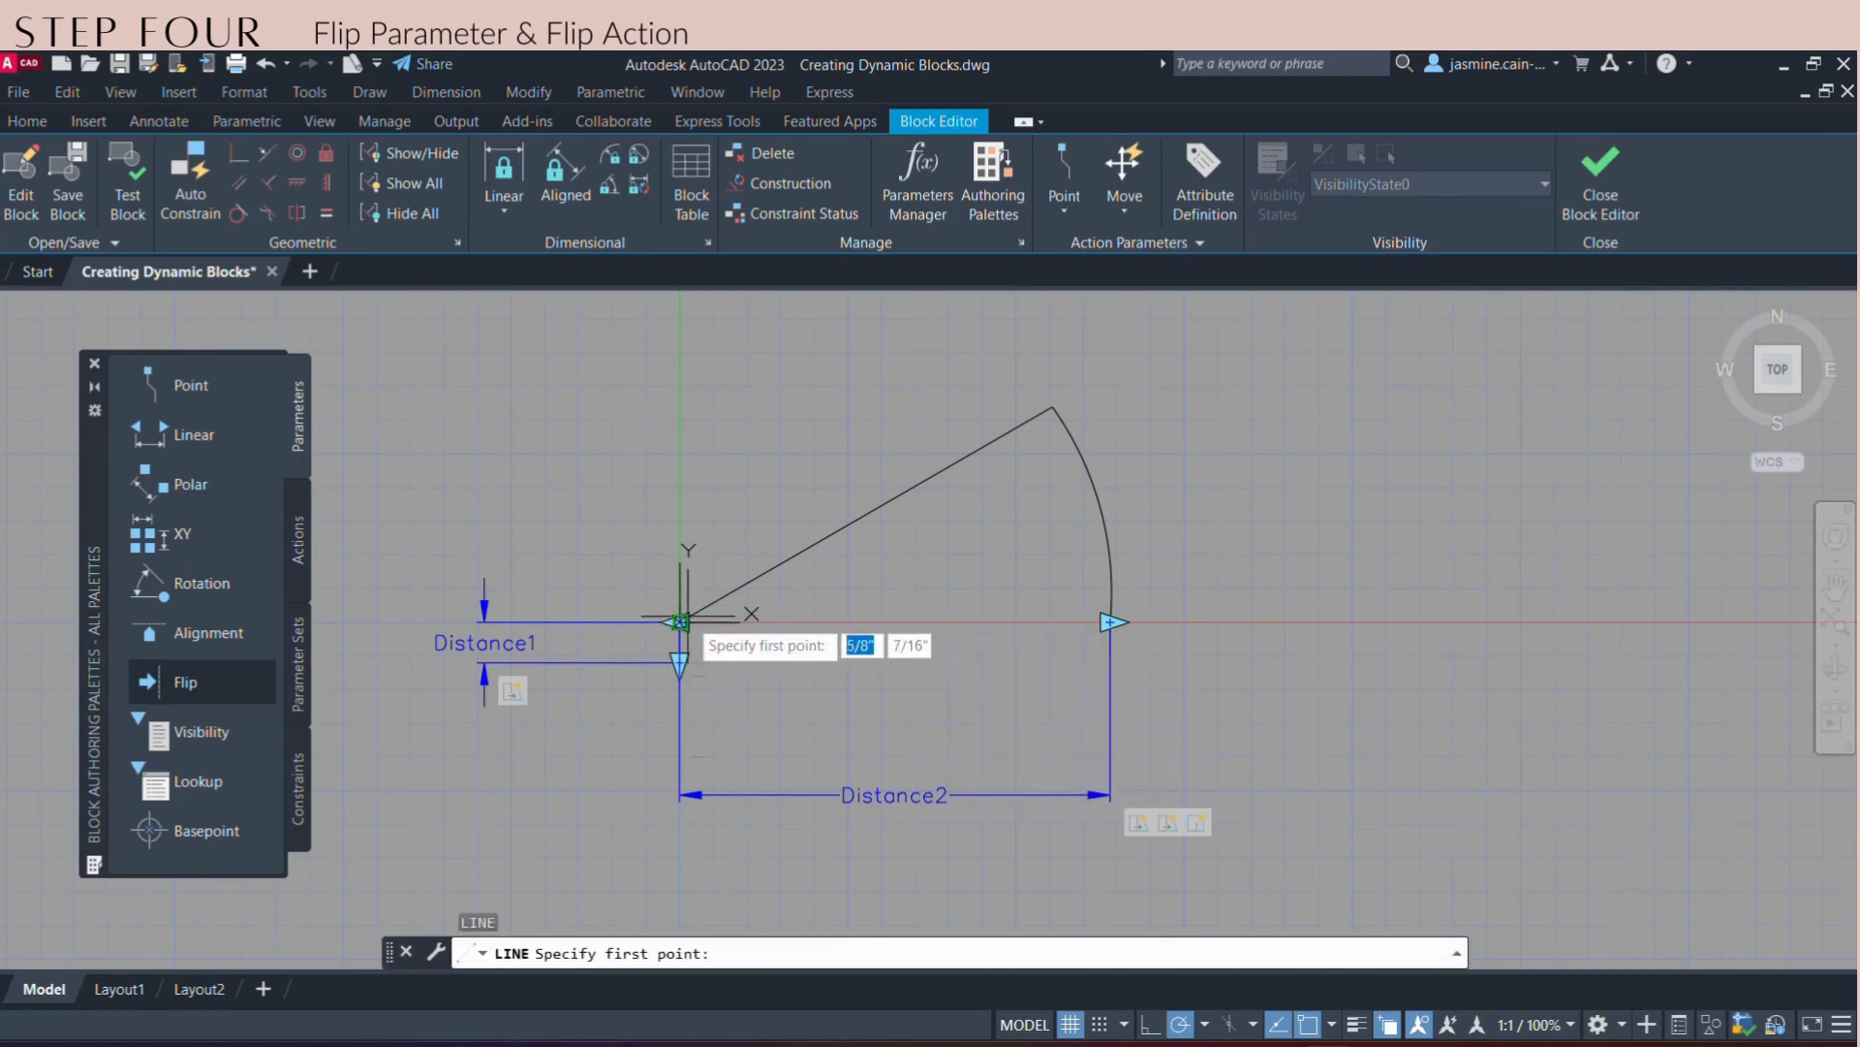
pyautogui.click(680, 621)
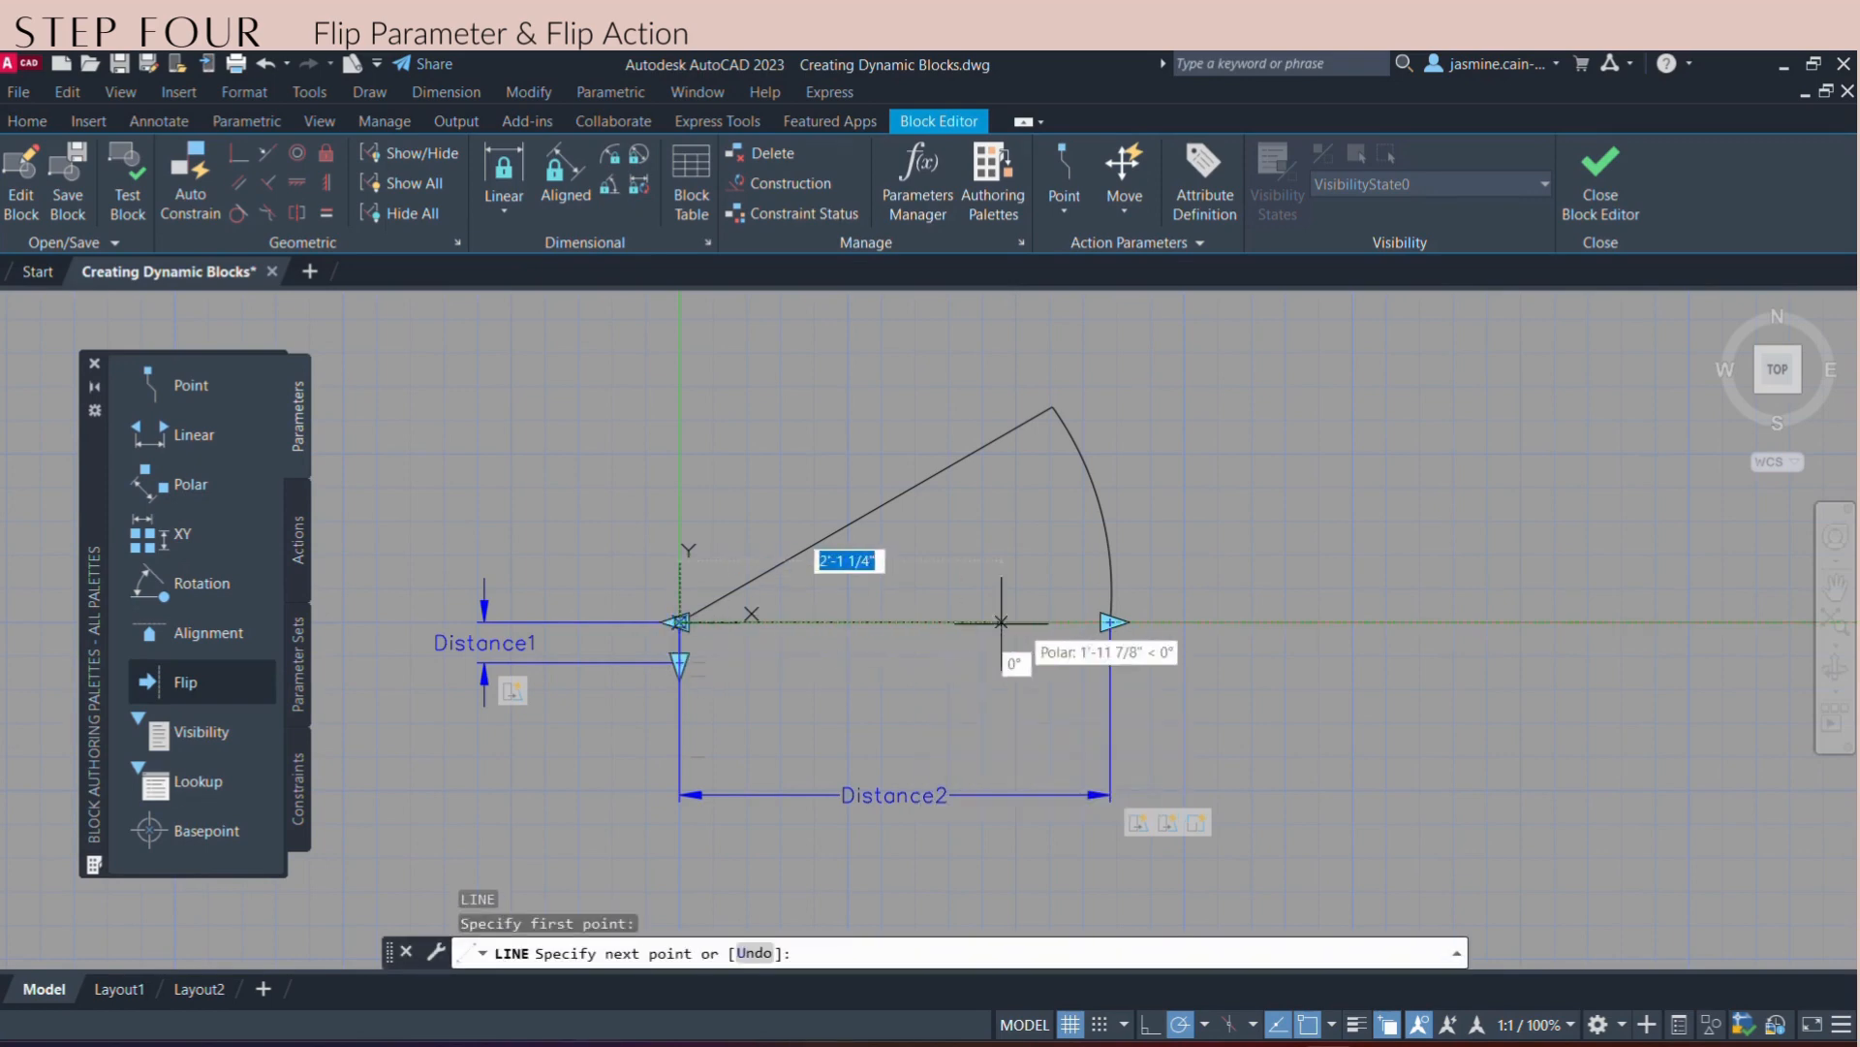
pyautogui.click(1112, 621)
pyautogui.press('Escape')
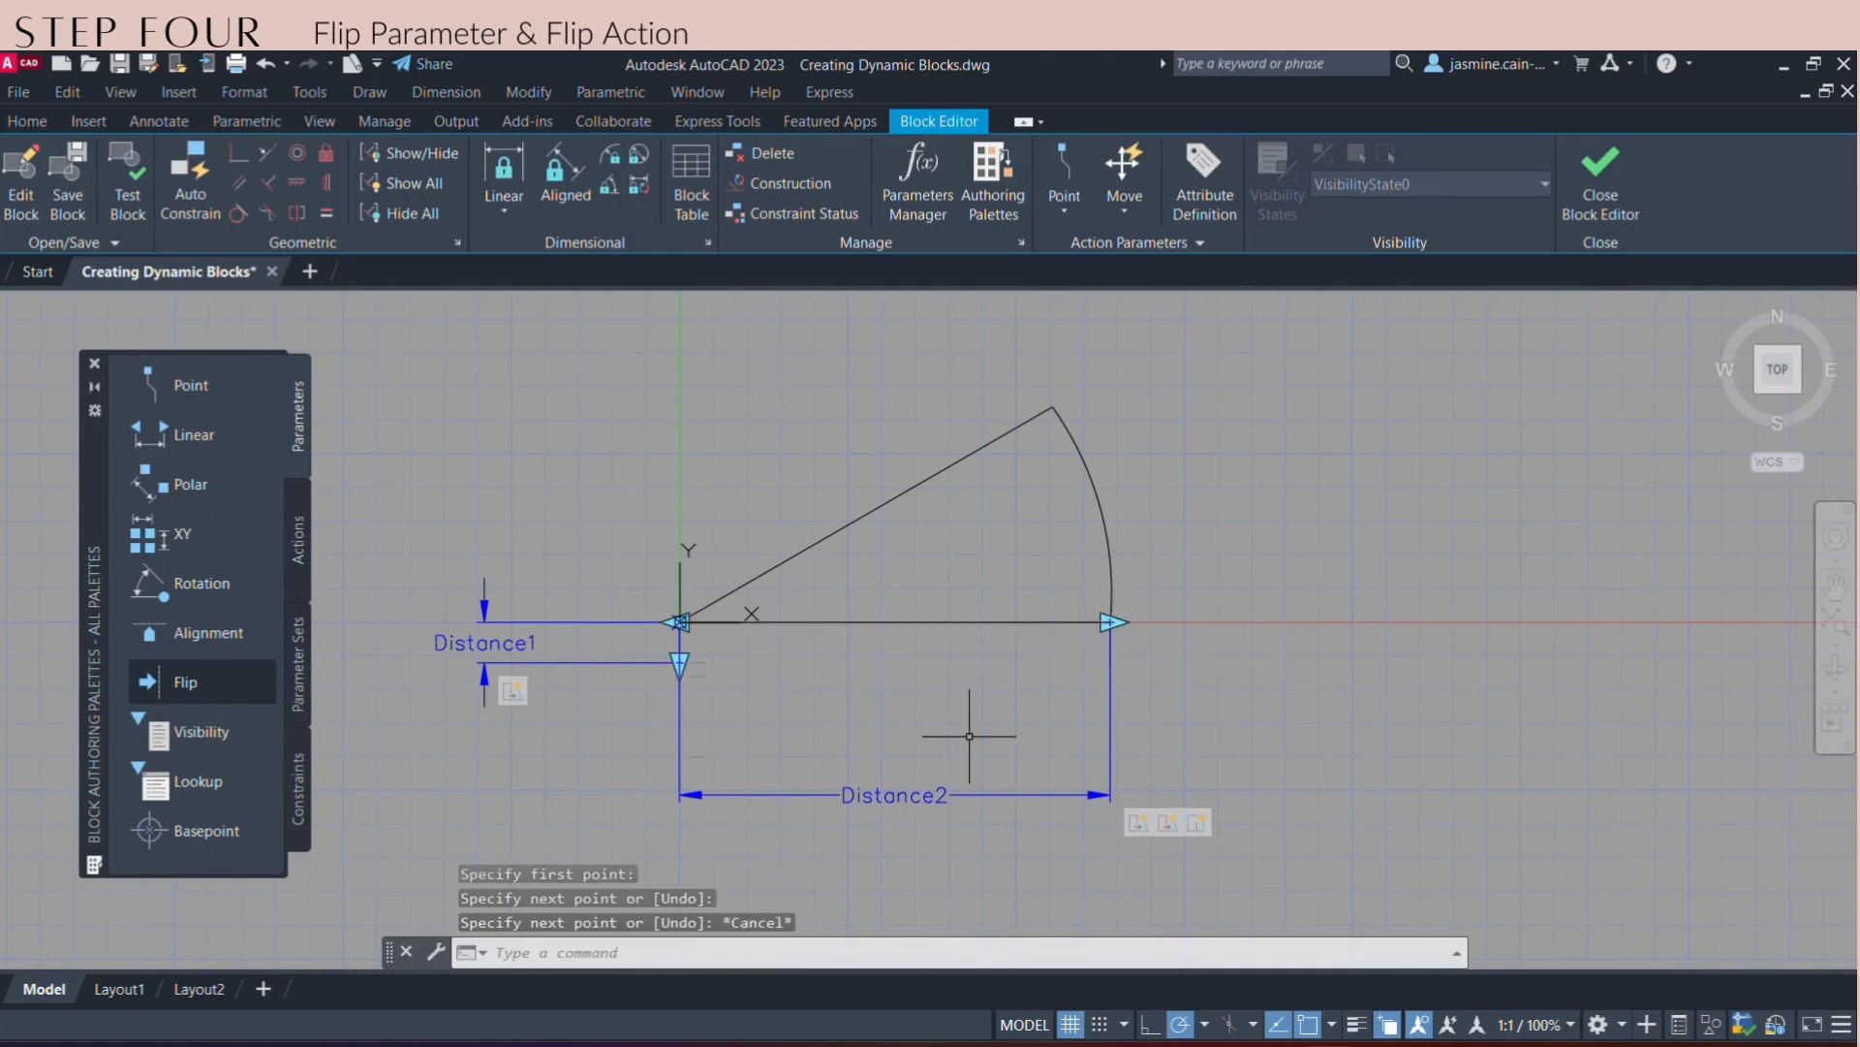
# - Draw a vertical helper line upward from the midpoint of the horizontal line across the door opening
pyautogui.press('Return')
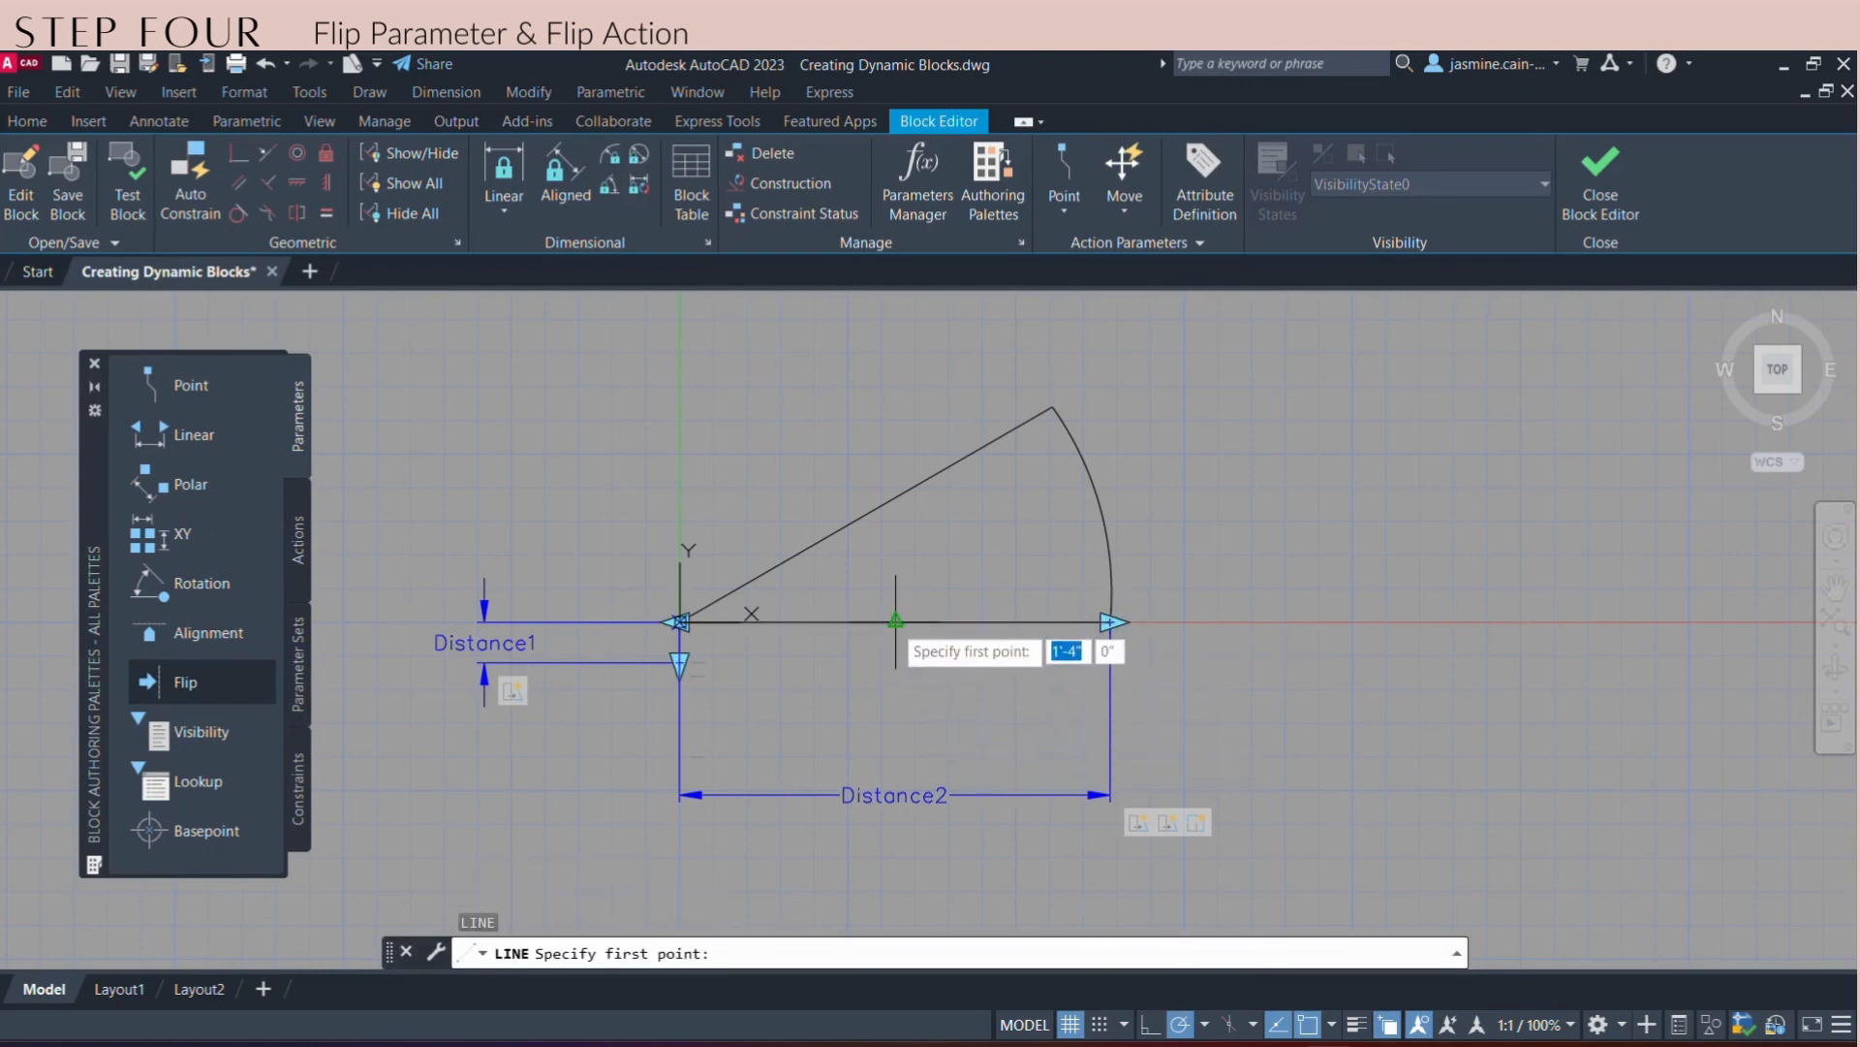
pyautogui.click(895, 621)
pyautogui.click(894, 405)
pyautogui.press('Escape')
pyautogui.press('Escape')
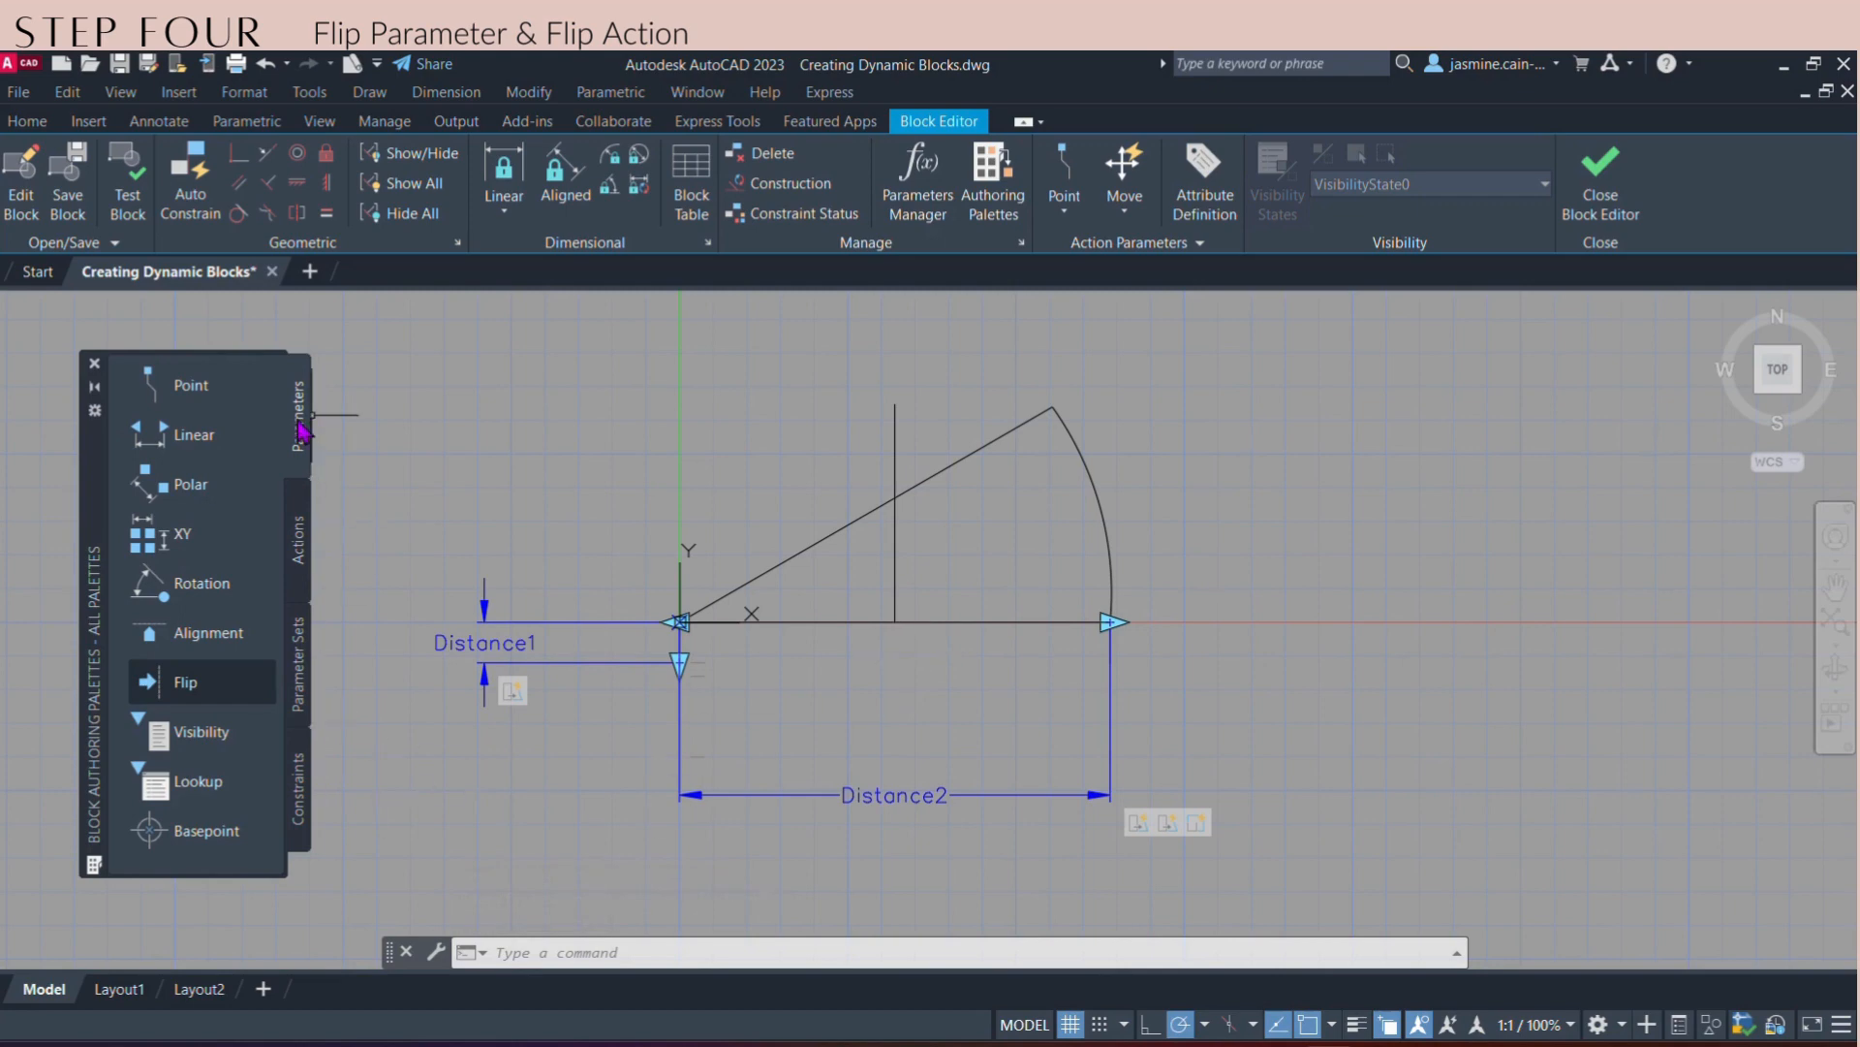
# - Add a Flip parameter with a vertical reflection line from the helper lines' junction down past Distance2, placing its label beside the line's lower end
pyautogui.click(188, 690)
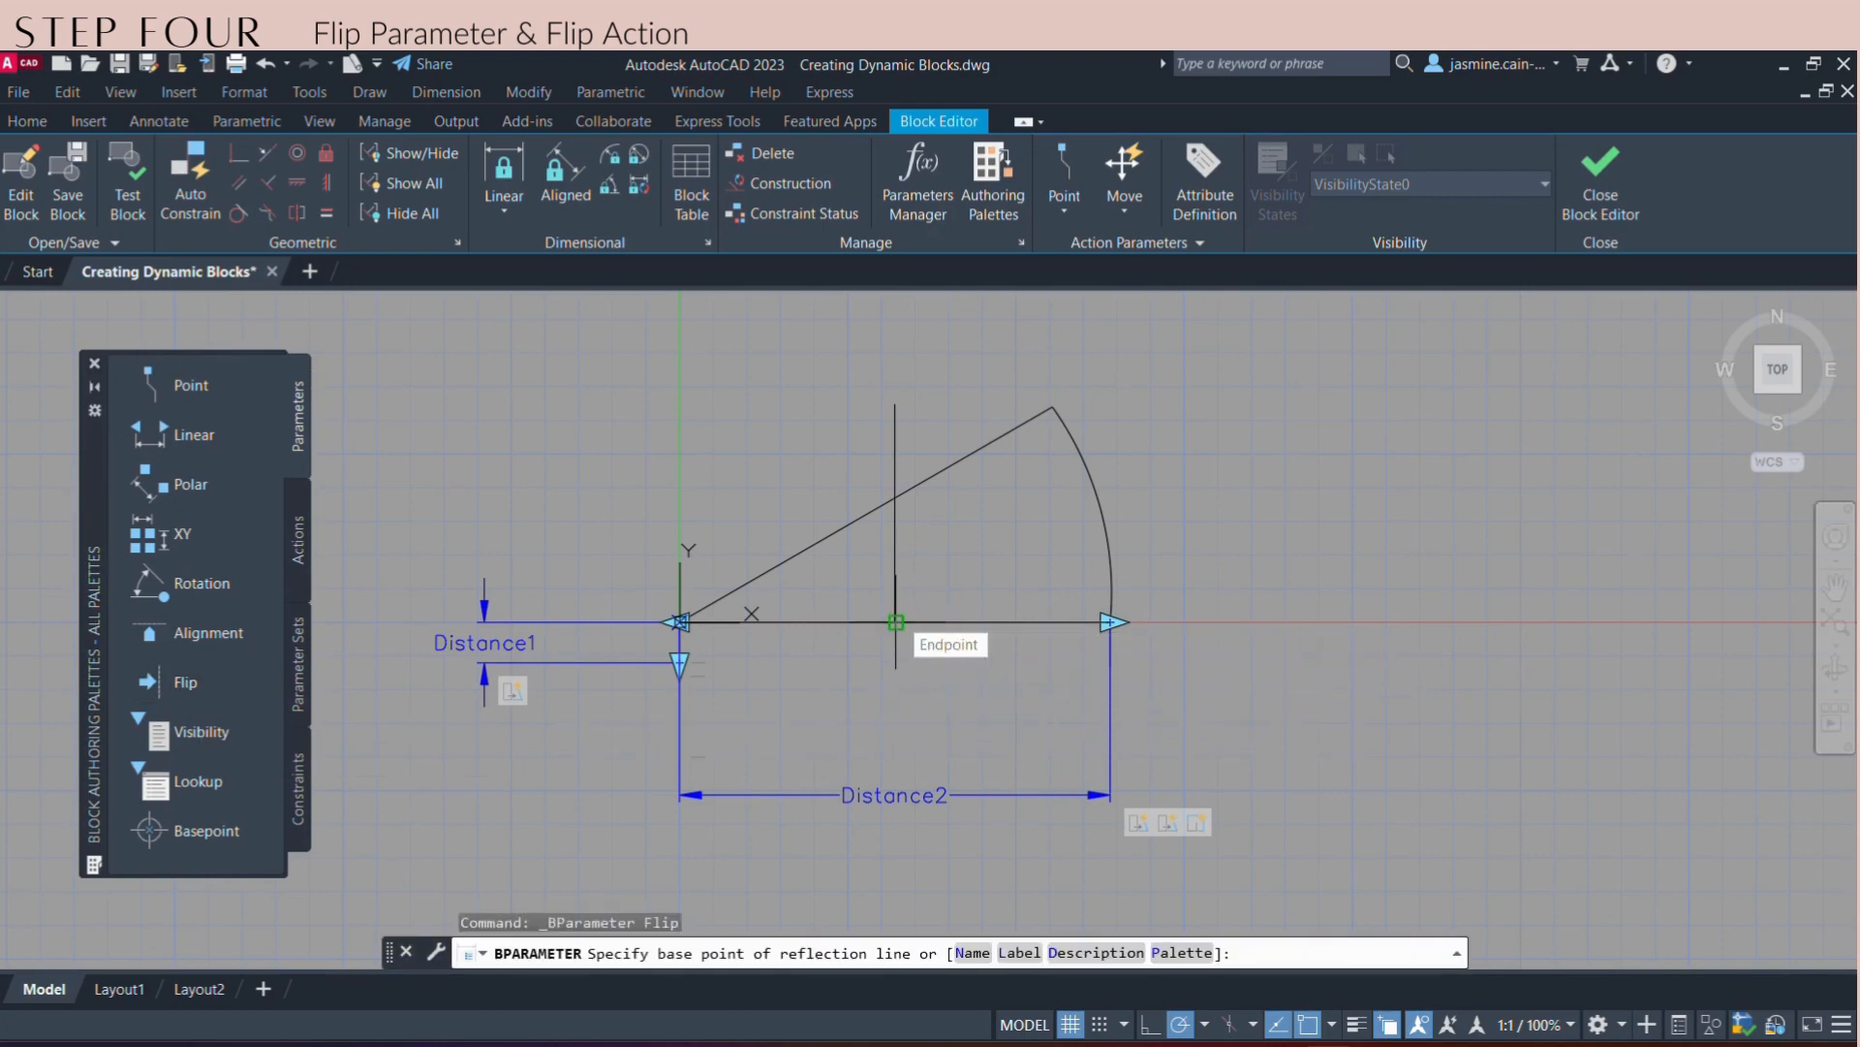
pyautogui.click(896, 623)
pyautogui.moveTo(893, 818); pyautogui.dragTo(894, 627, button='middle')
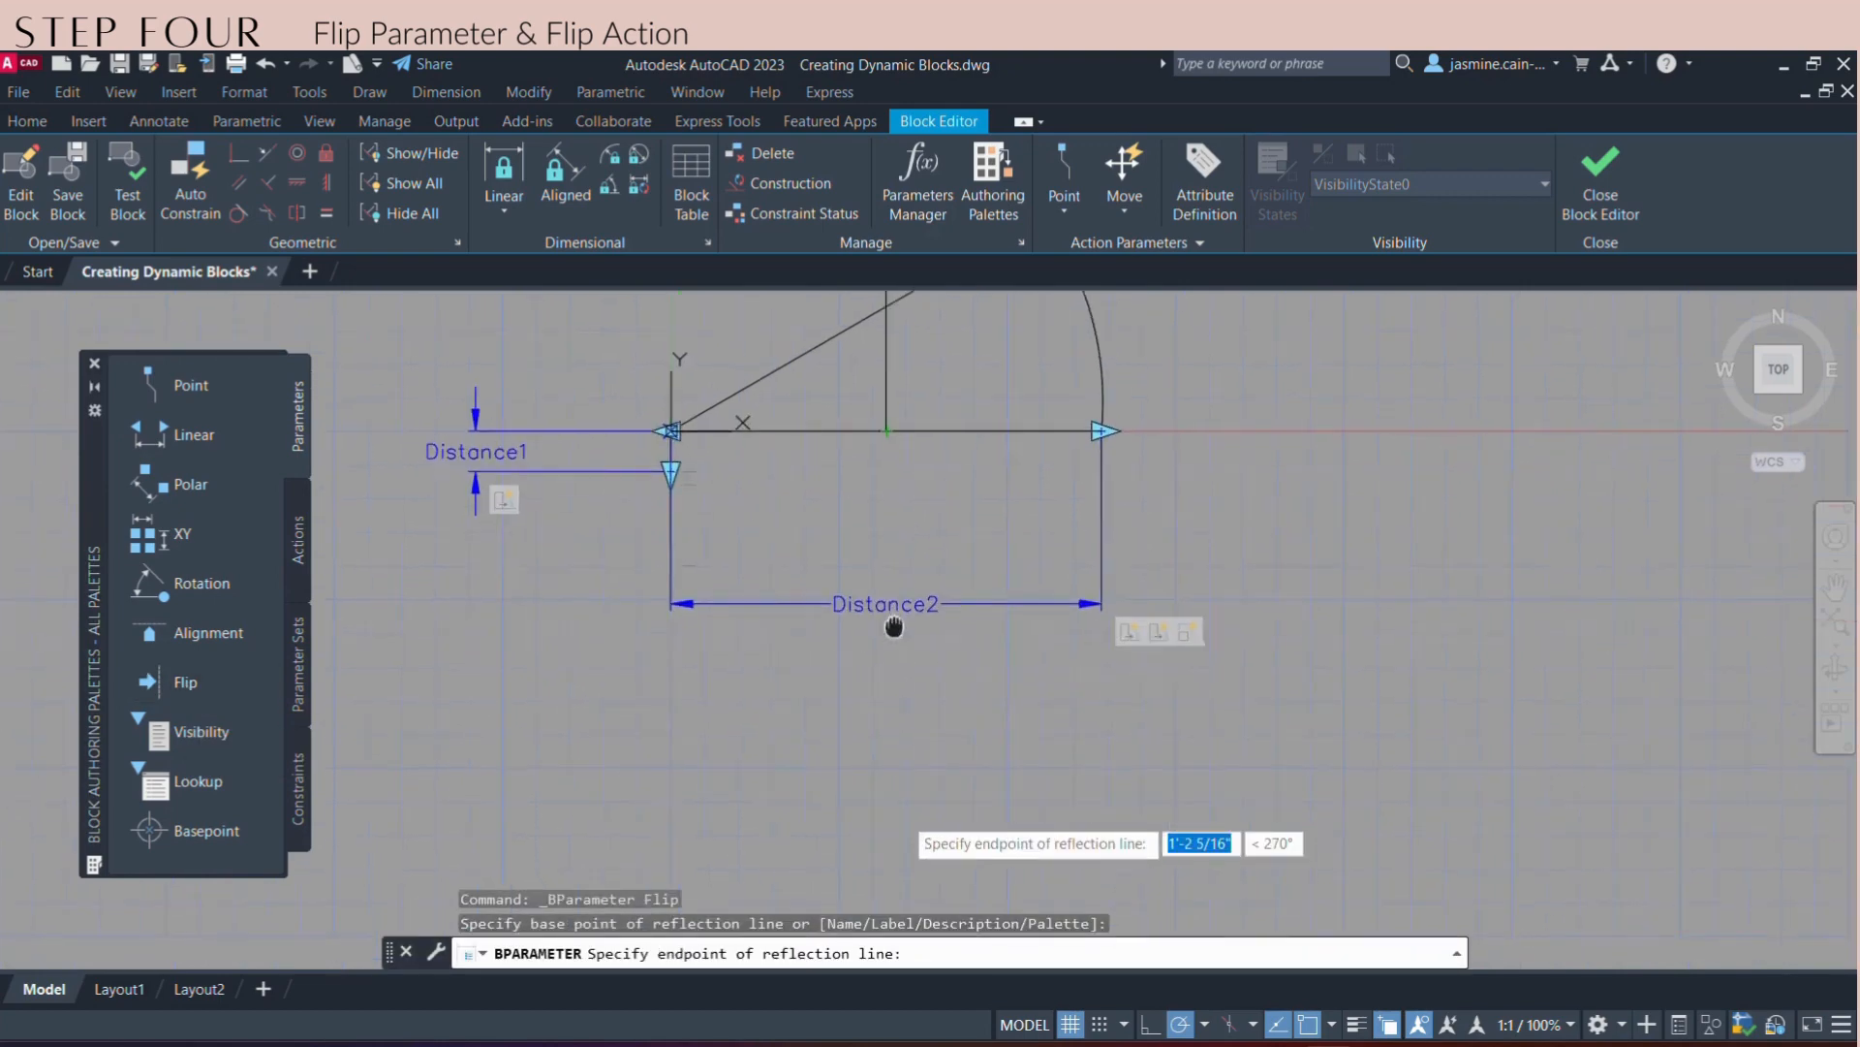
pyautogui.click(887, 699)
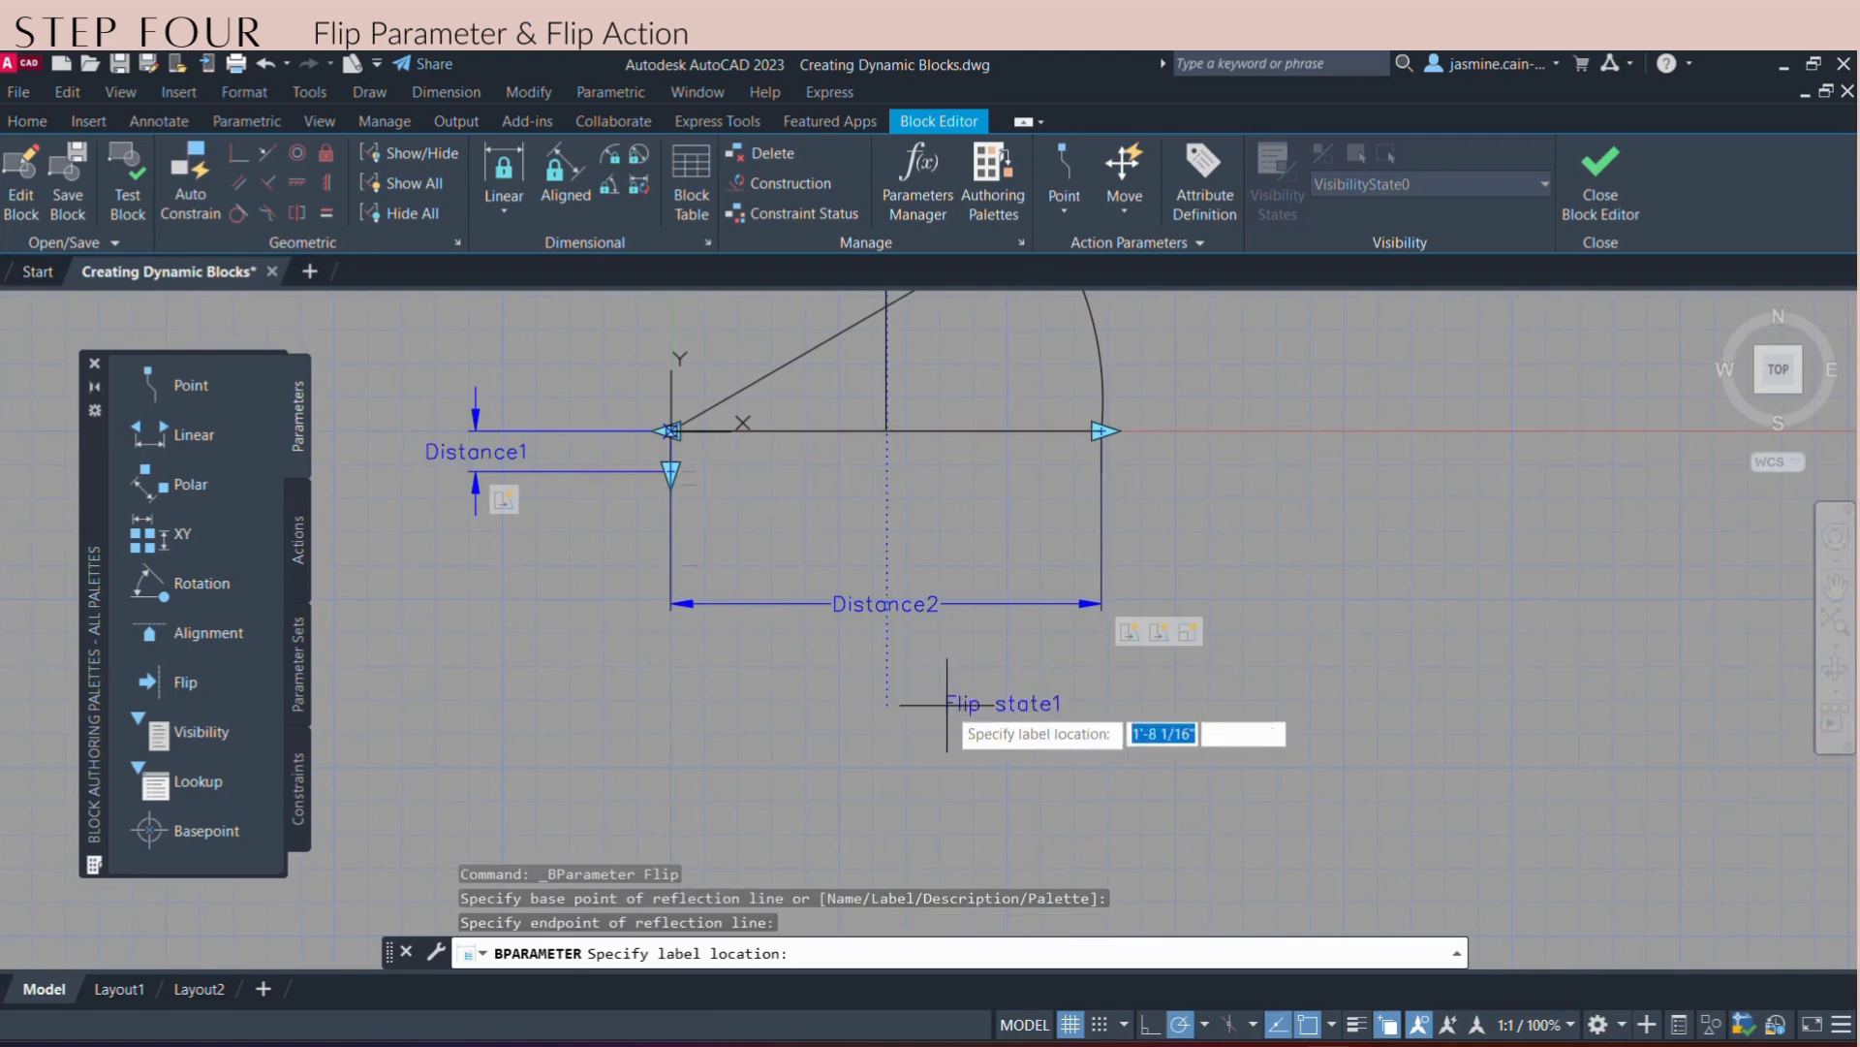
pyautogui.scroll(2, 910, 665)
pyautogui.click(902, 688)
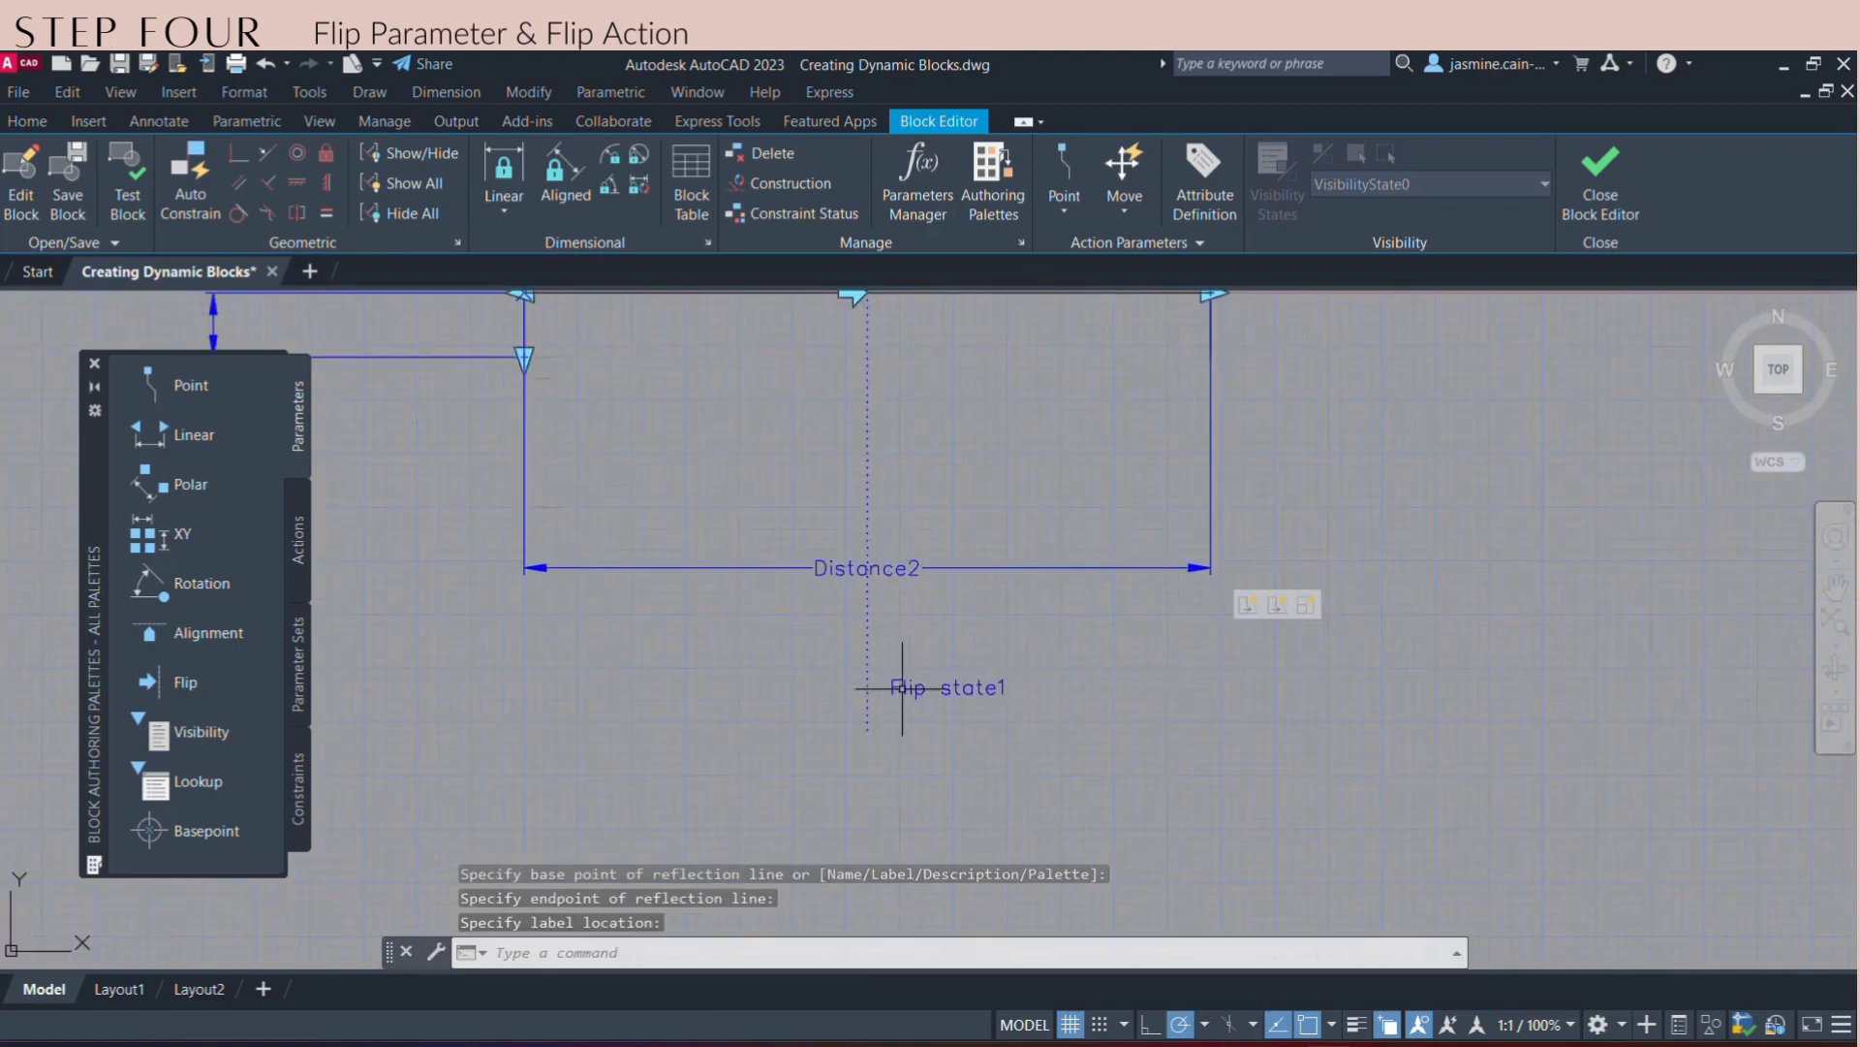
# - Add a Flip action to the Flip state1 parameter, with the entire door and all its parameters in the selection set
pyautogui.scroll(-4, 897, 683)
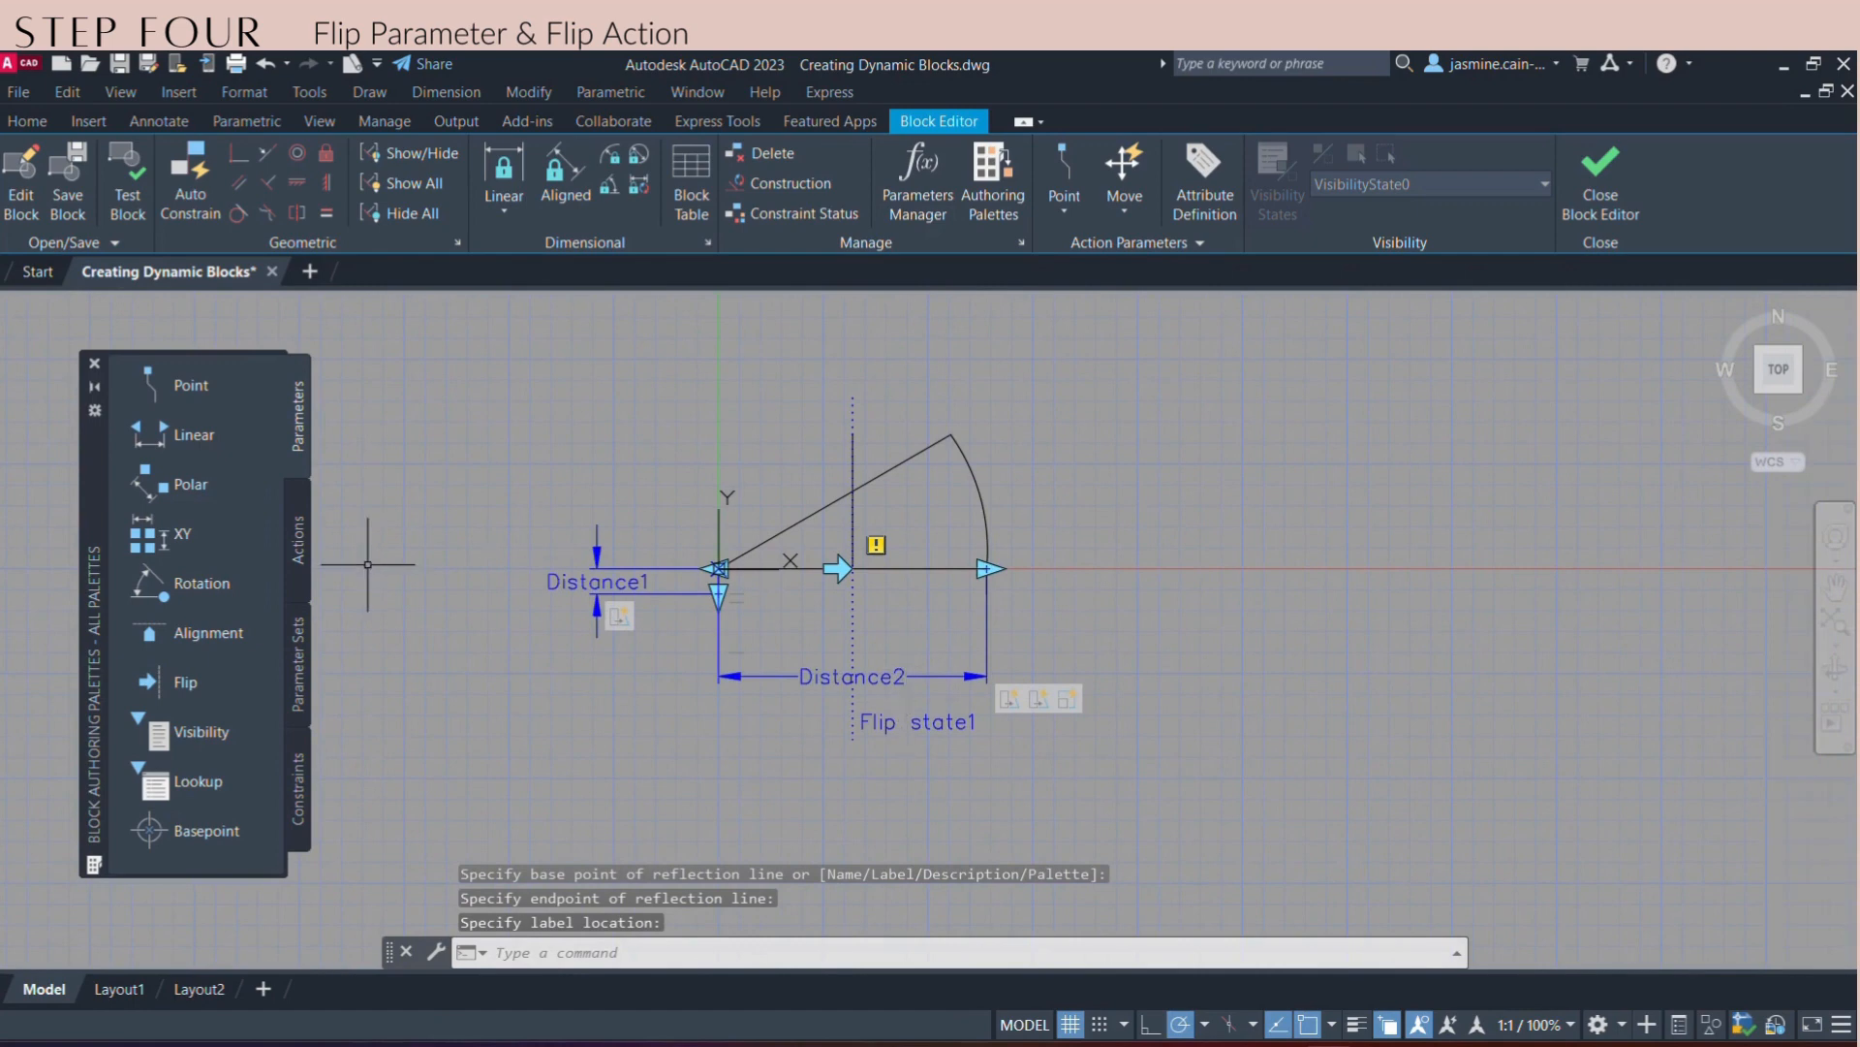
pyautogui.click(301, 542)
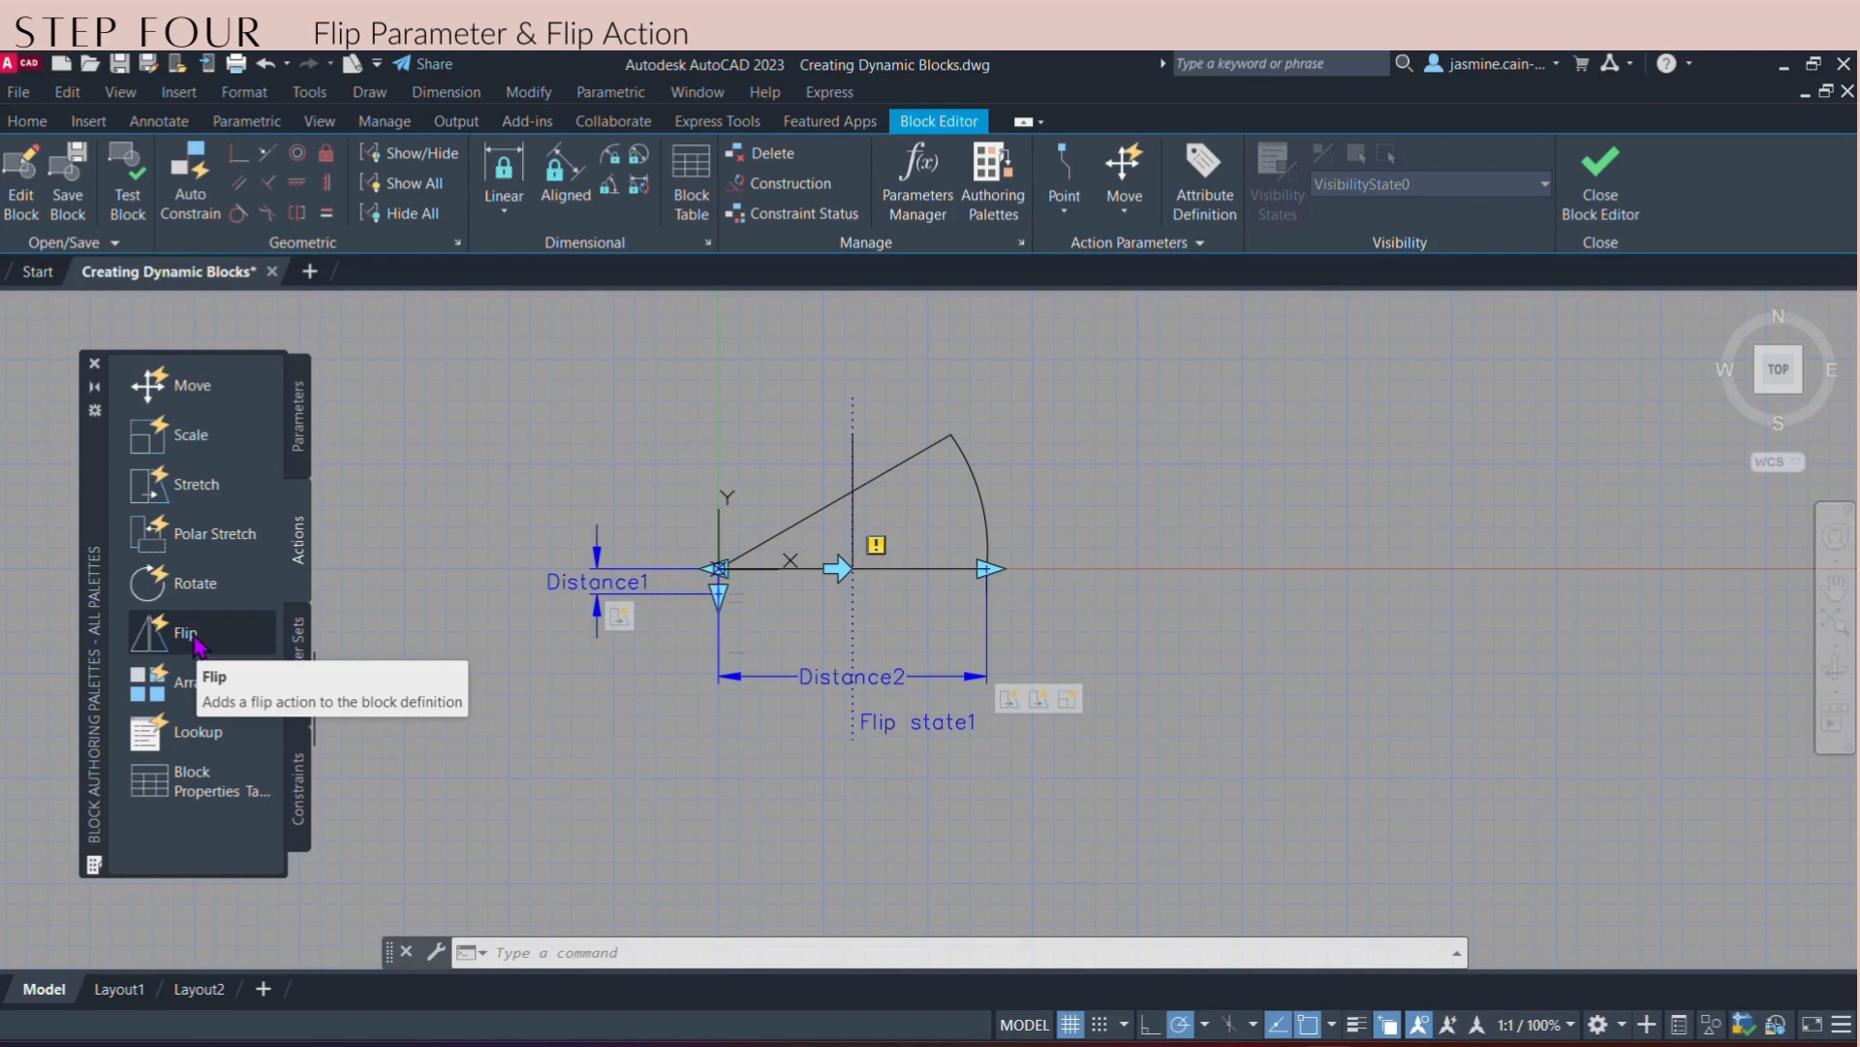
pyautogui.click(185, 633)
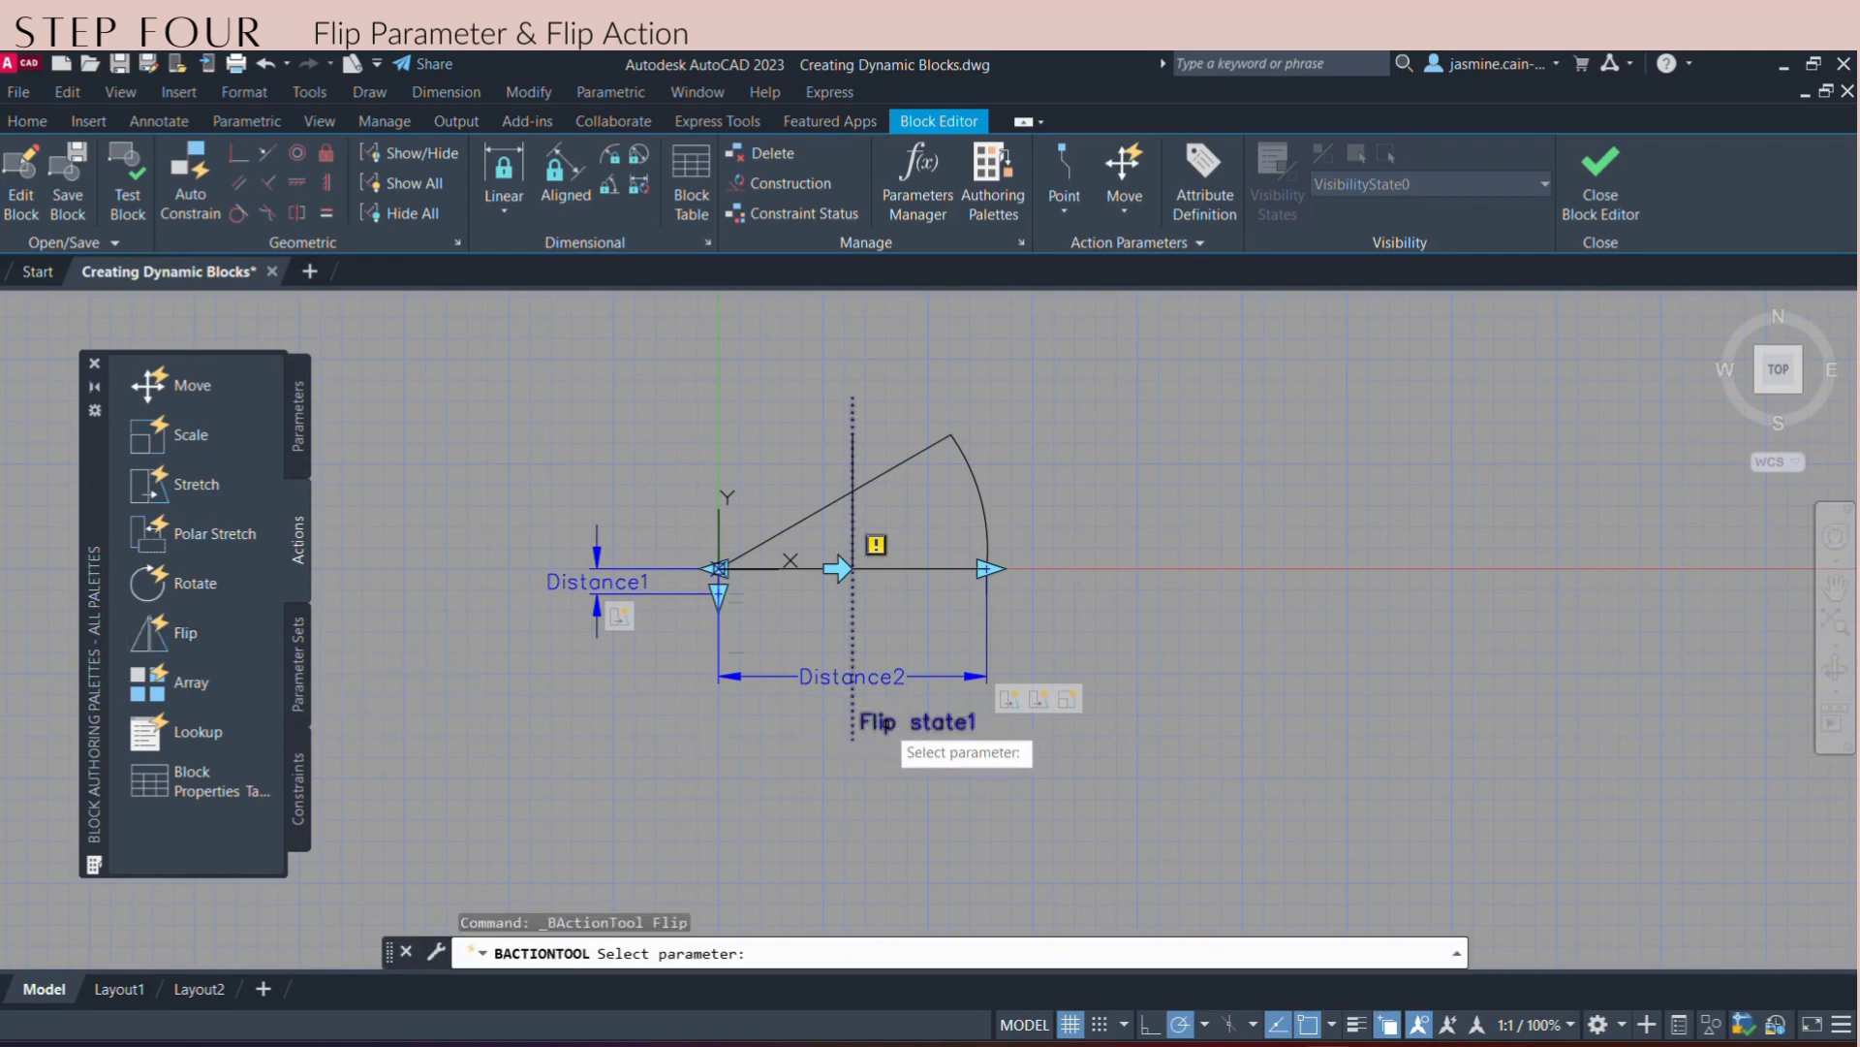
pyautogui.click(884, 729)
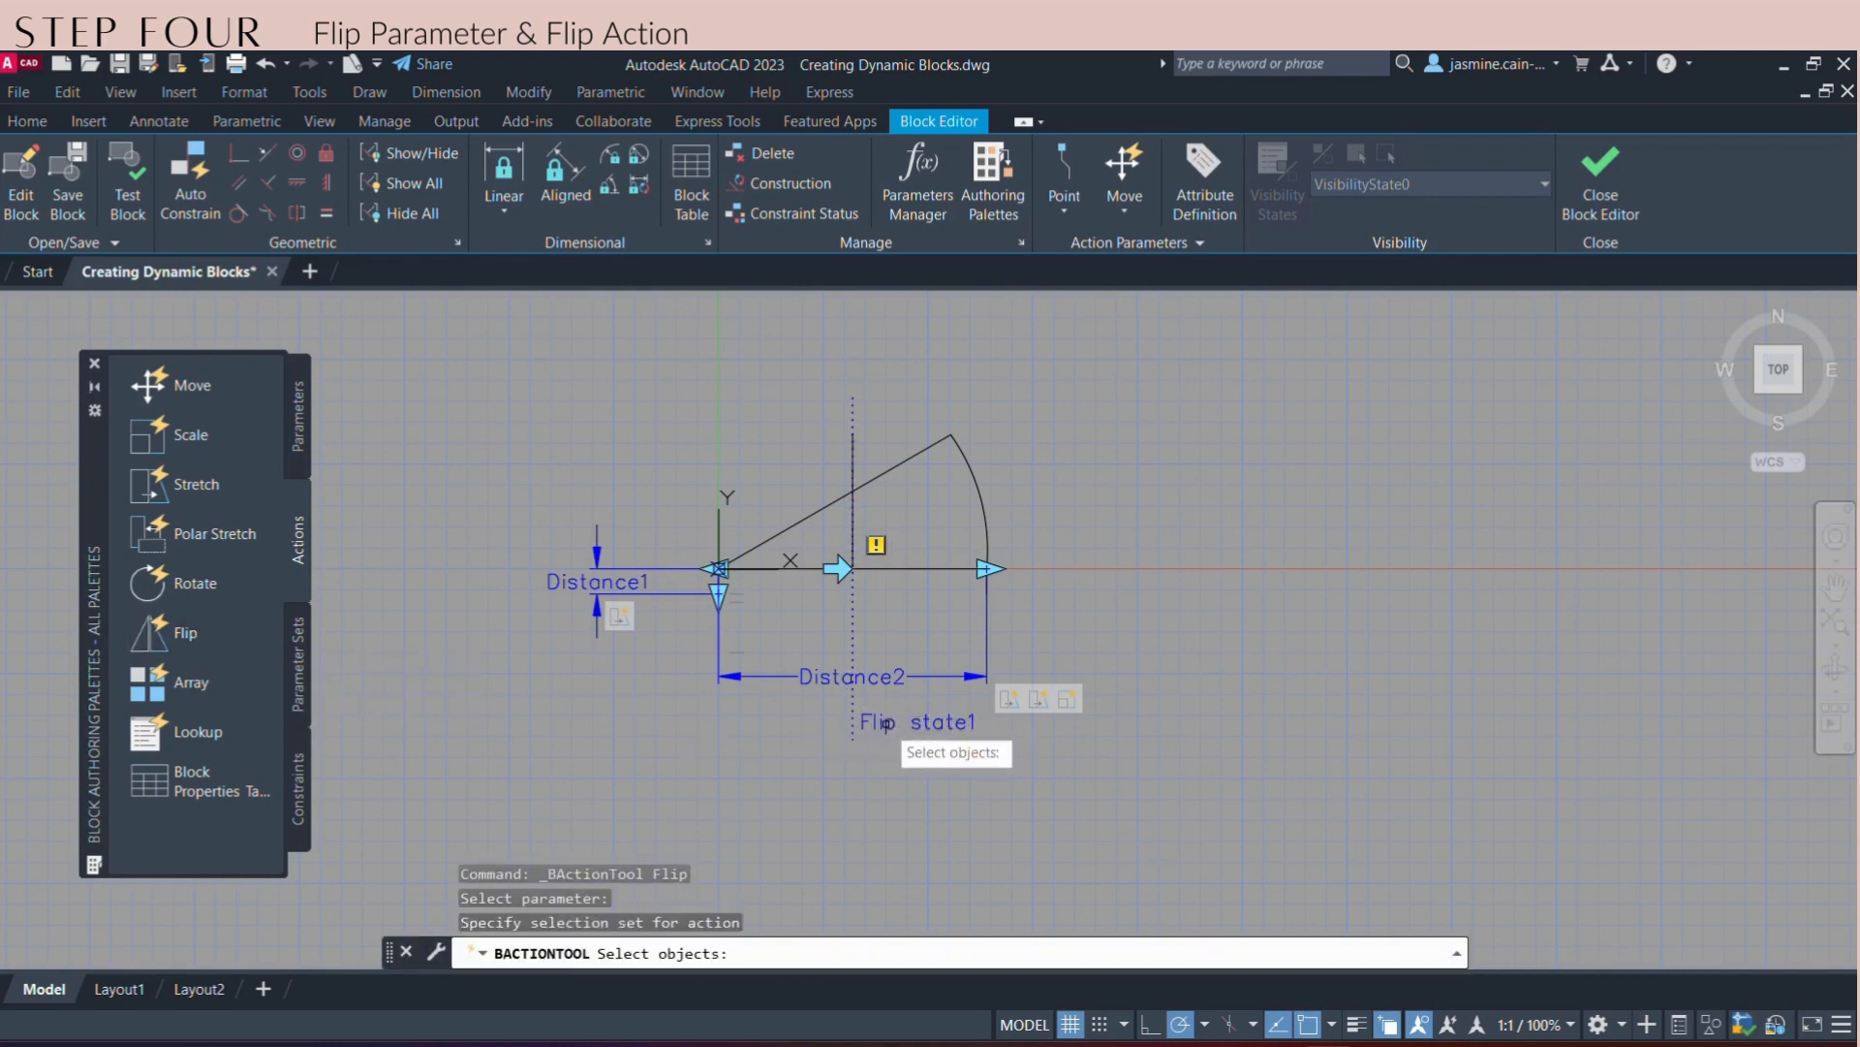
pyautogui.click(1123, 763)
pyautogui.click(517, 353)
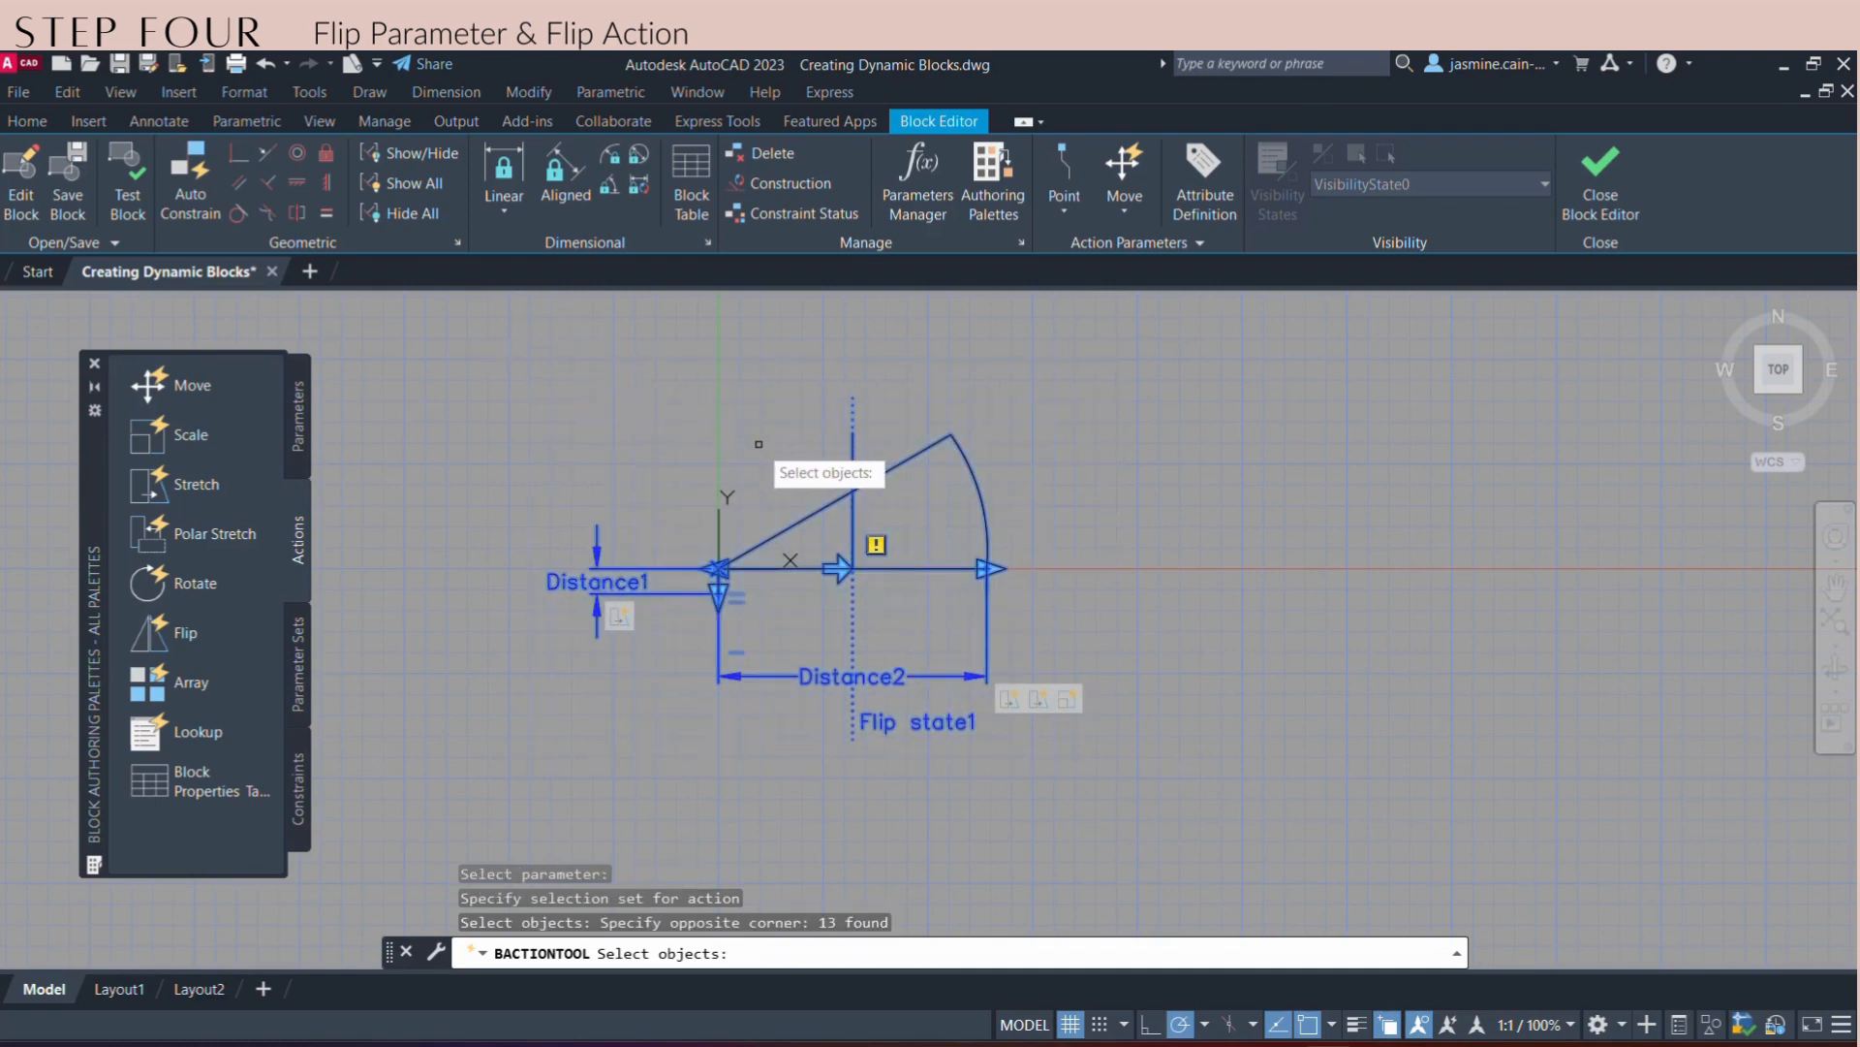
pyautogui.press('Return')
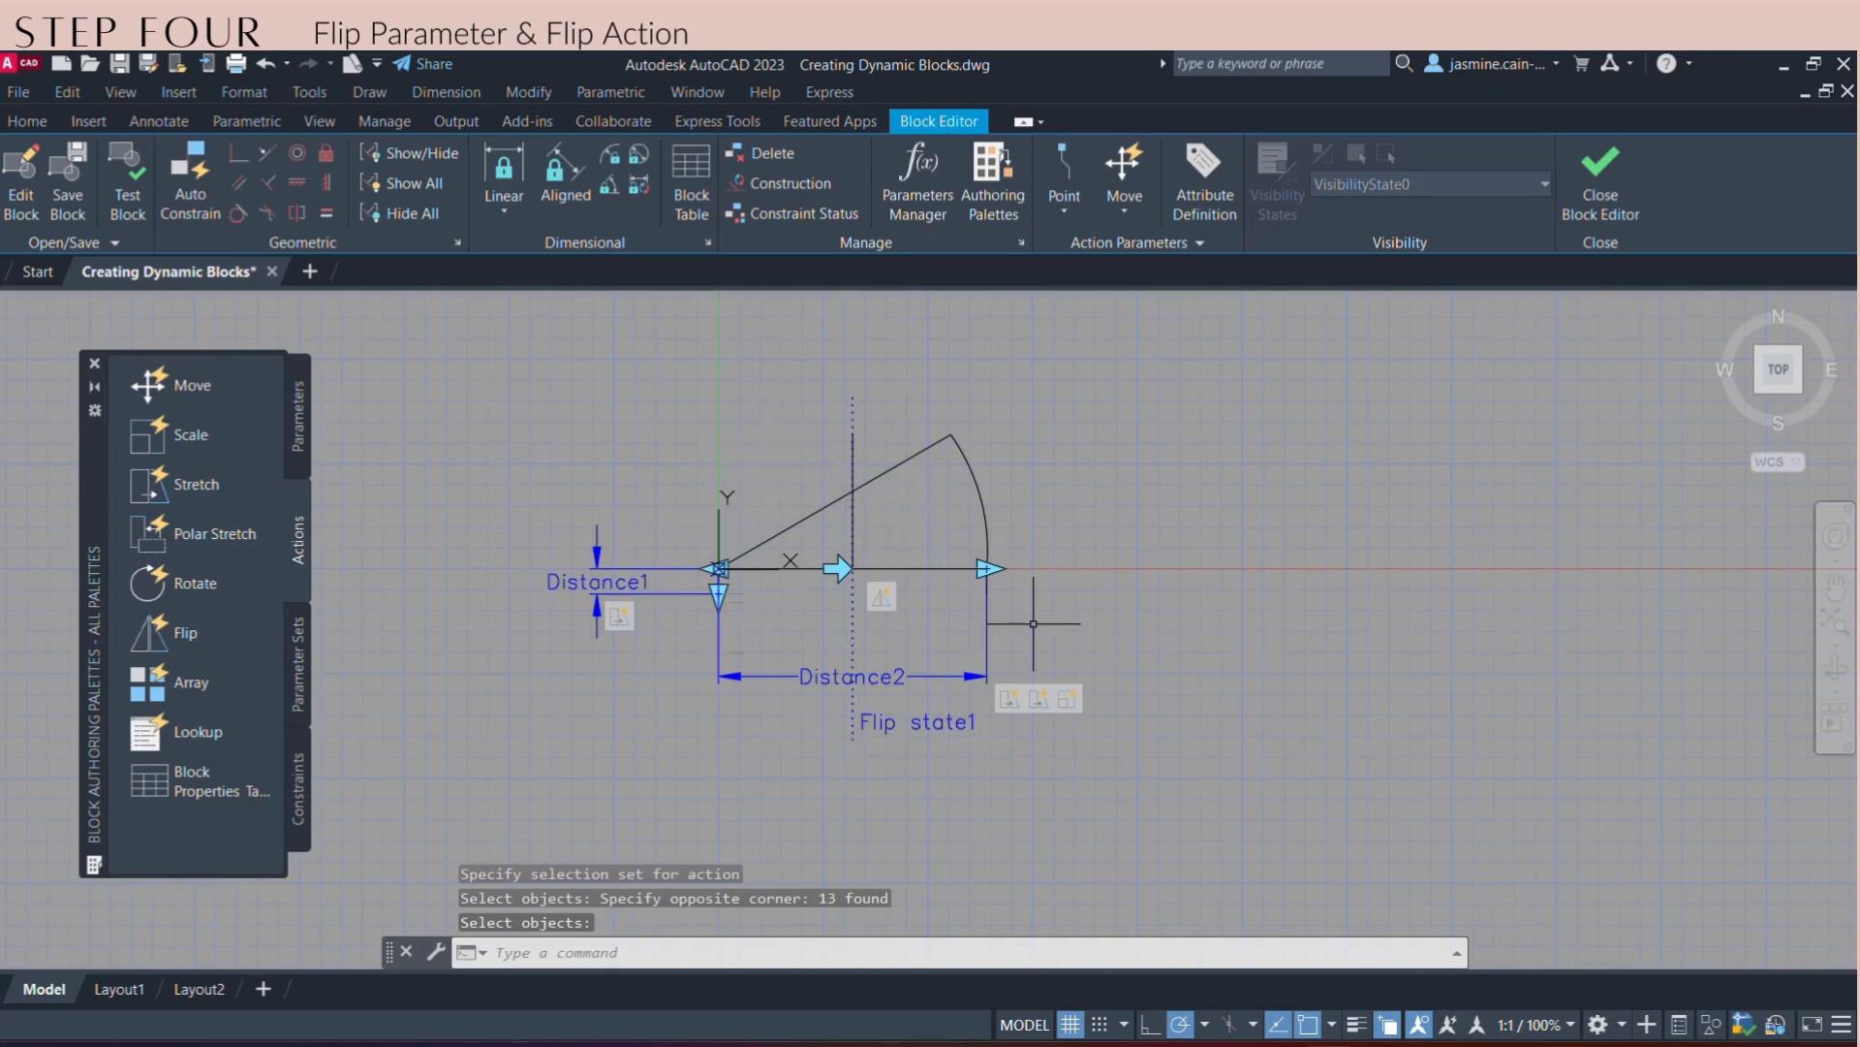
# - Open the door in a test block window and select it to display its grips
pyautogui.click(127, 184)
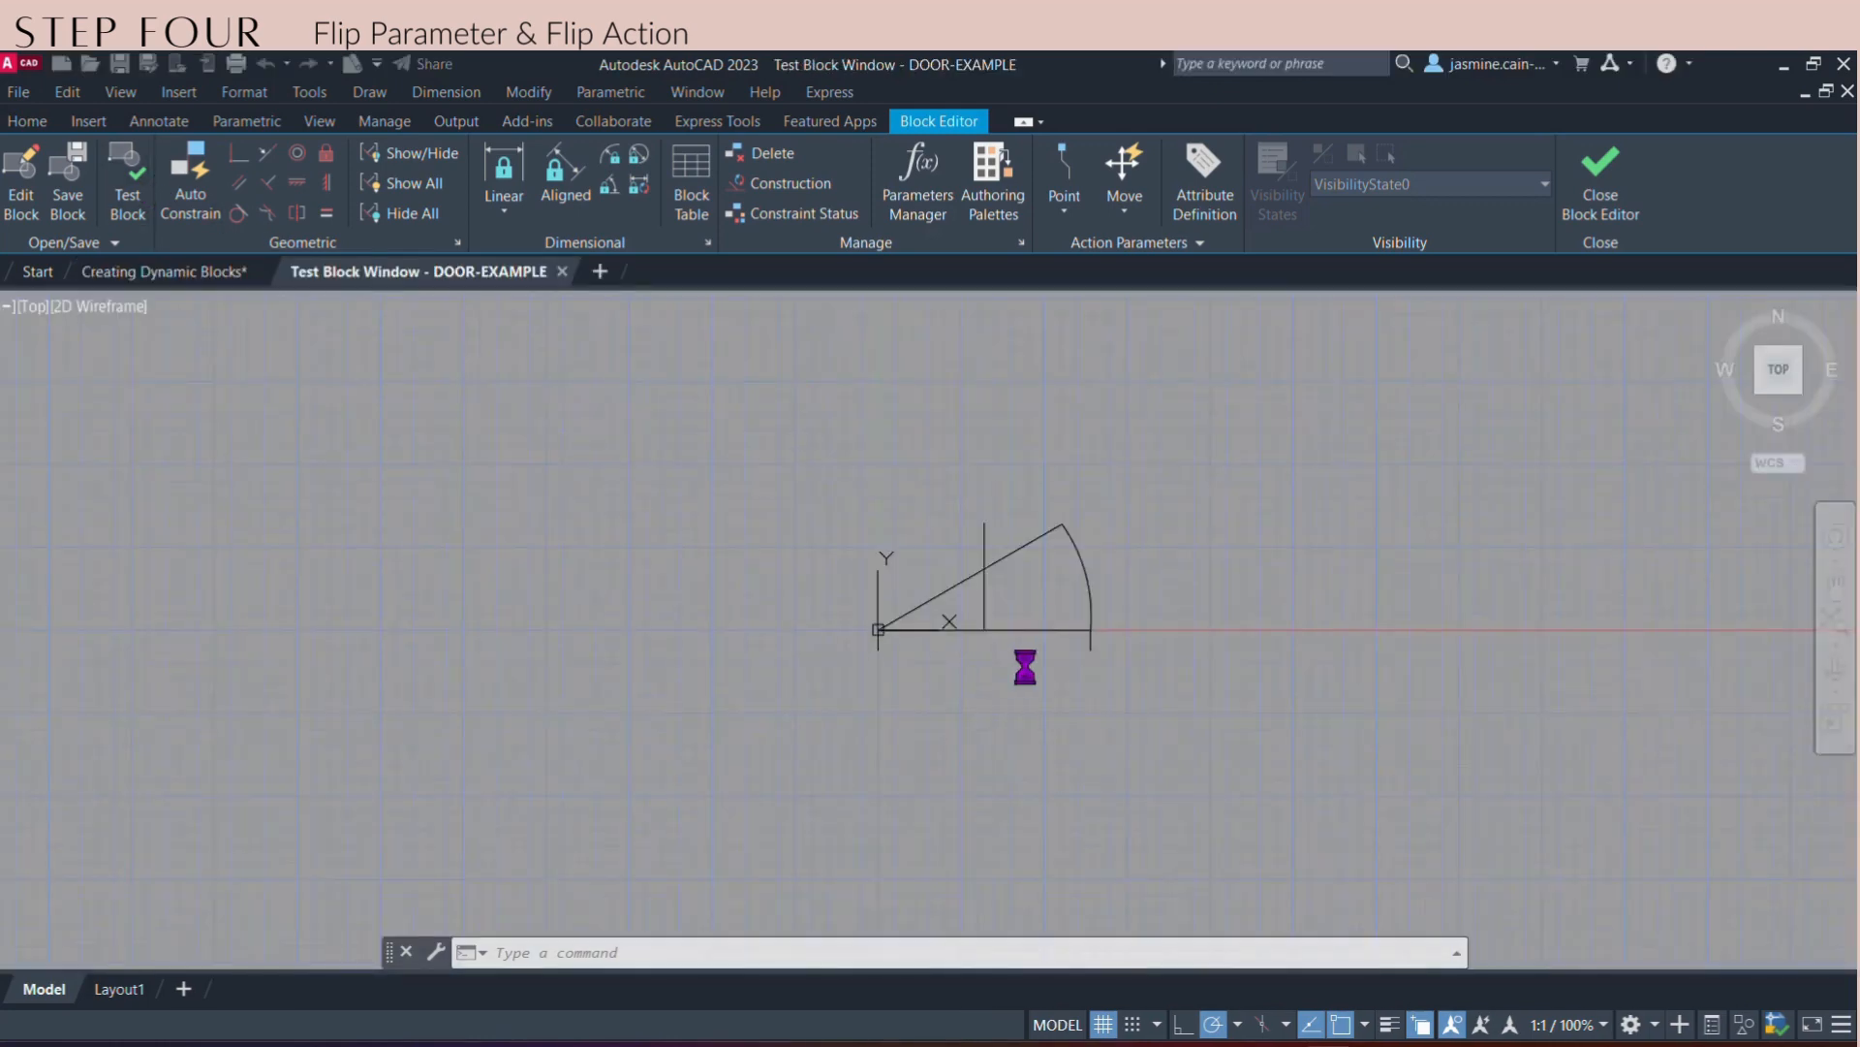
pyautogui.scroll(2, 1049, 585)
pyautogui.moveTo(1044, 570); pyautogui.dragTo(939, 555, button='middle')
pyautogui.click(932, 508)
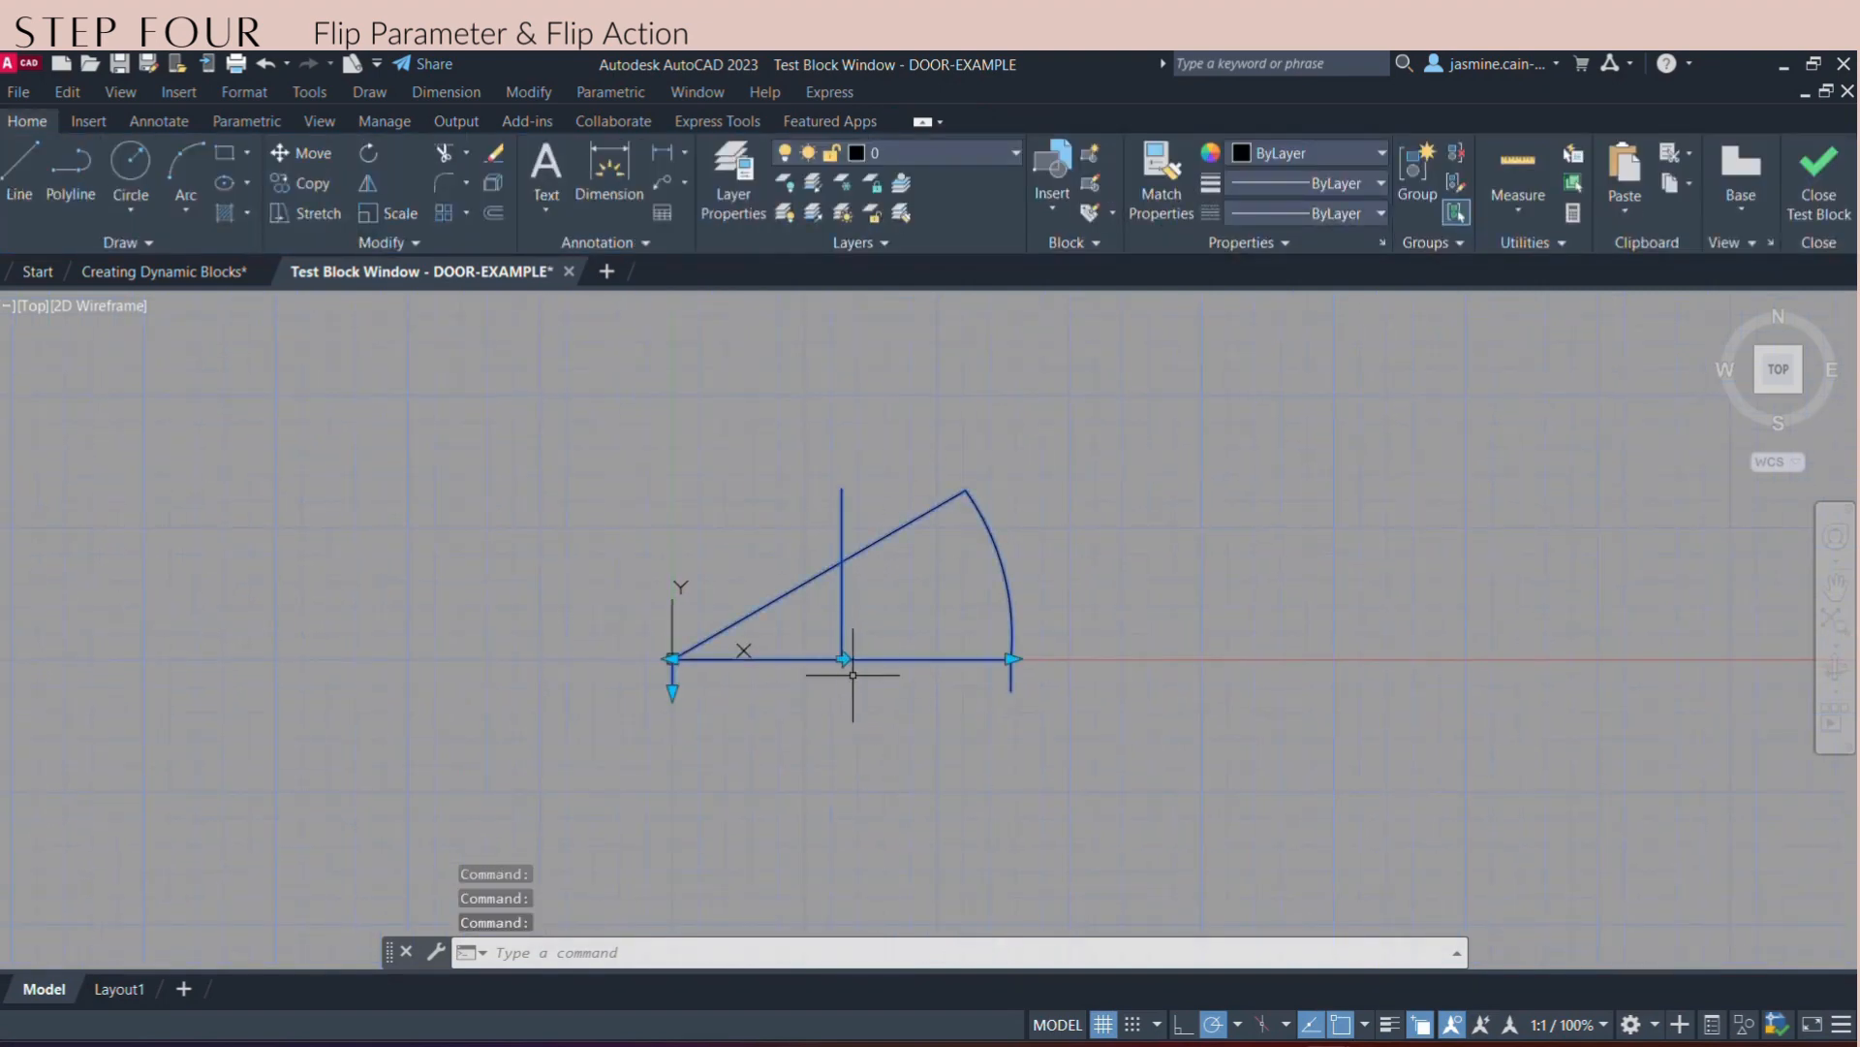
pyautogui.scroll(2, 851, 669)
# - Flip the test door left and right several times with its flip grip, deselect it, and close the test block window
pyautogui.click(839, 648)
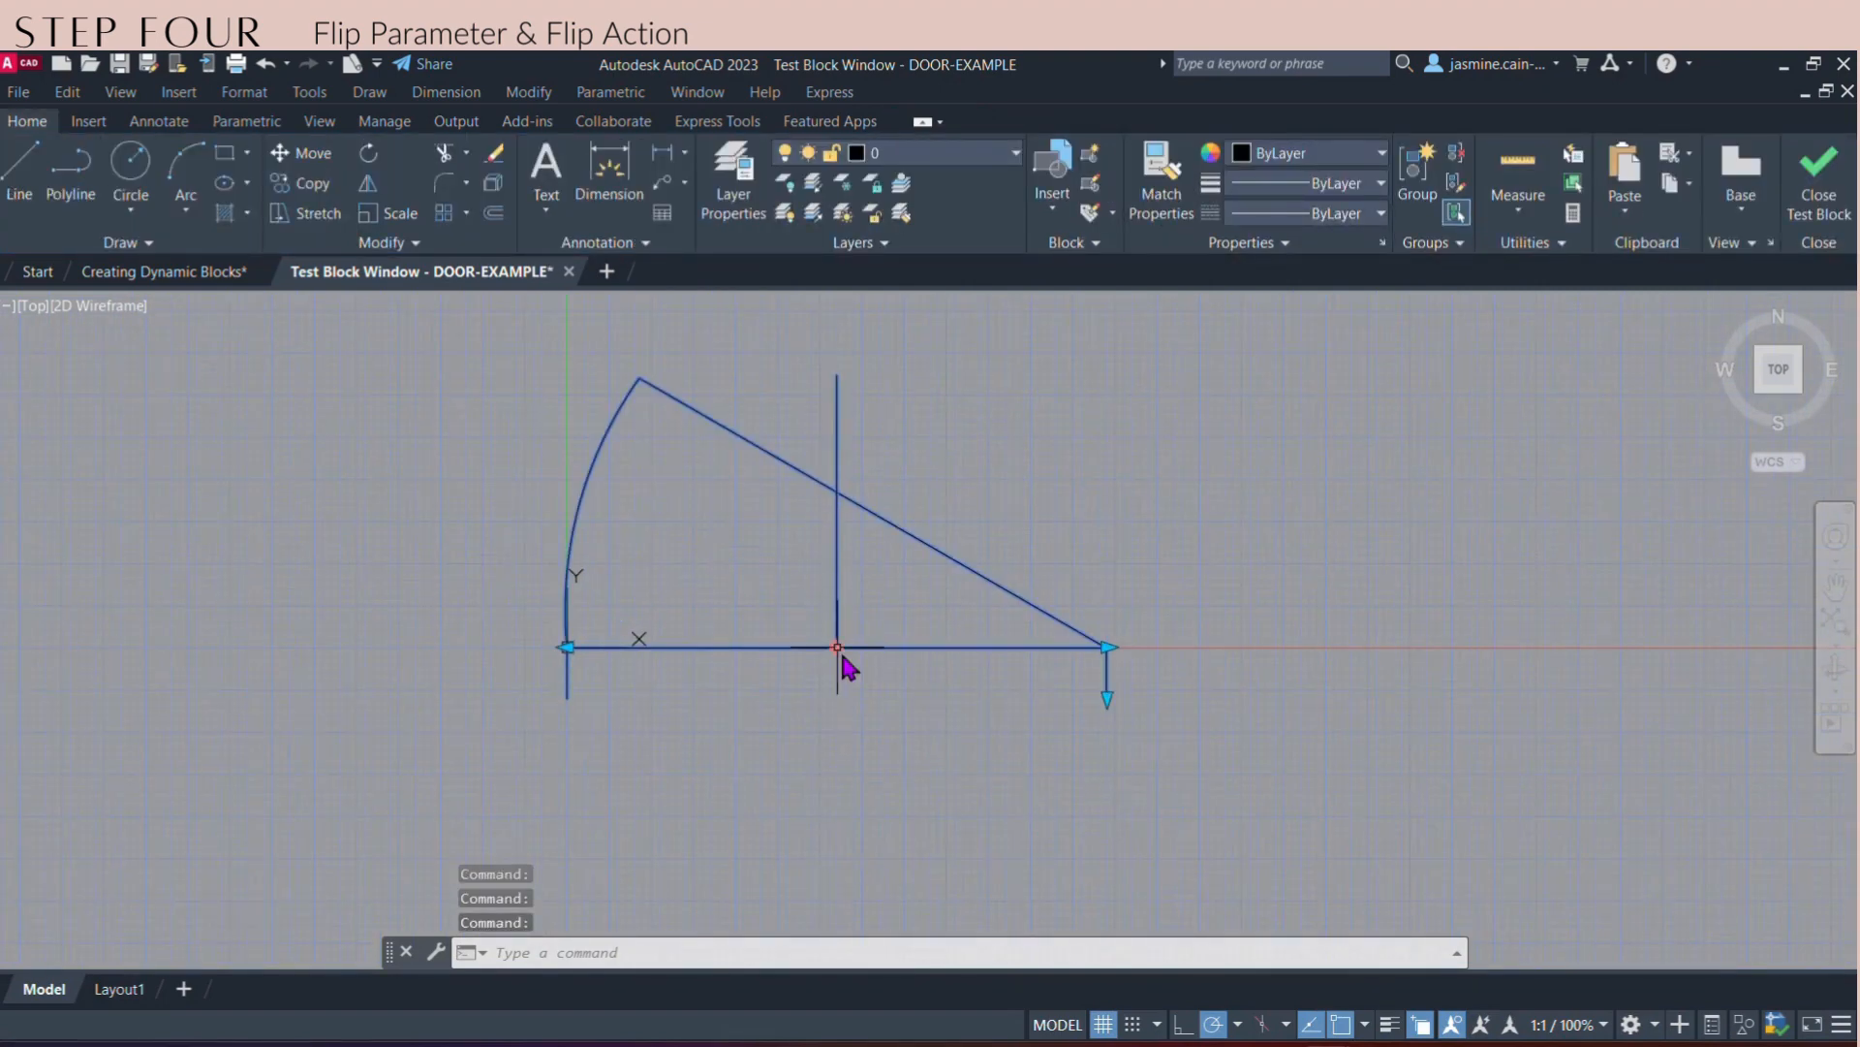
pyautogui.click(840, 649)
pyautogui.click(840, 649)
pyautogui.click(840, 649)
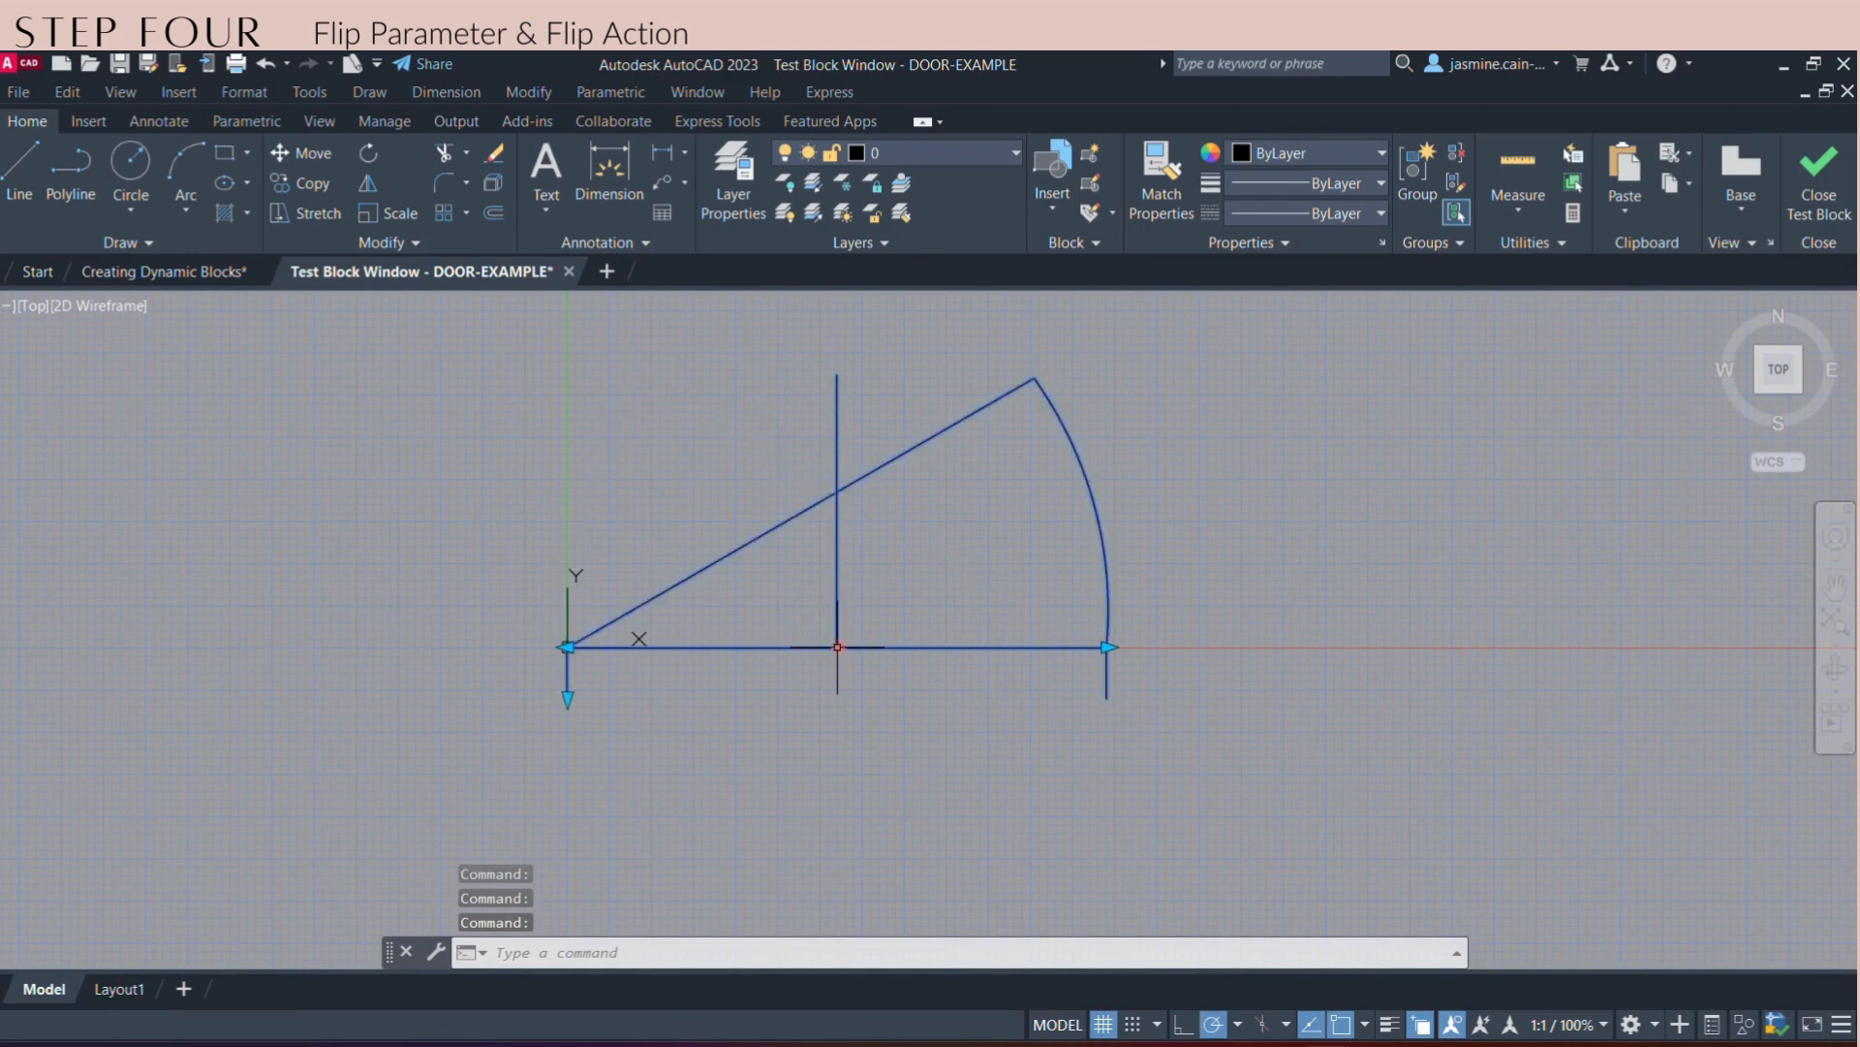
pyautogui.click(839, 647)
pyautogui.click(839, 648)
pyautogui.click(839, 647)
pyautogui.click(840, 647)
pyautogui.click(838, 647)
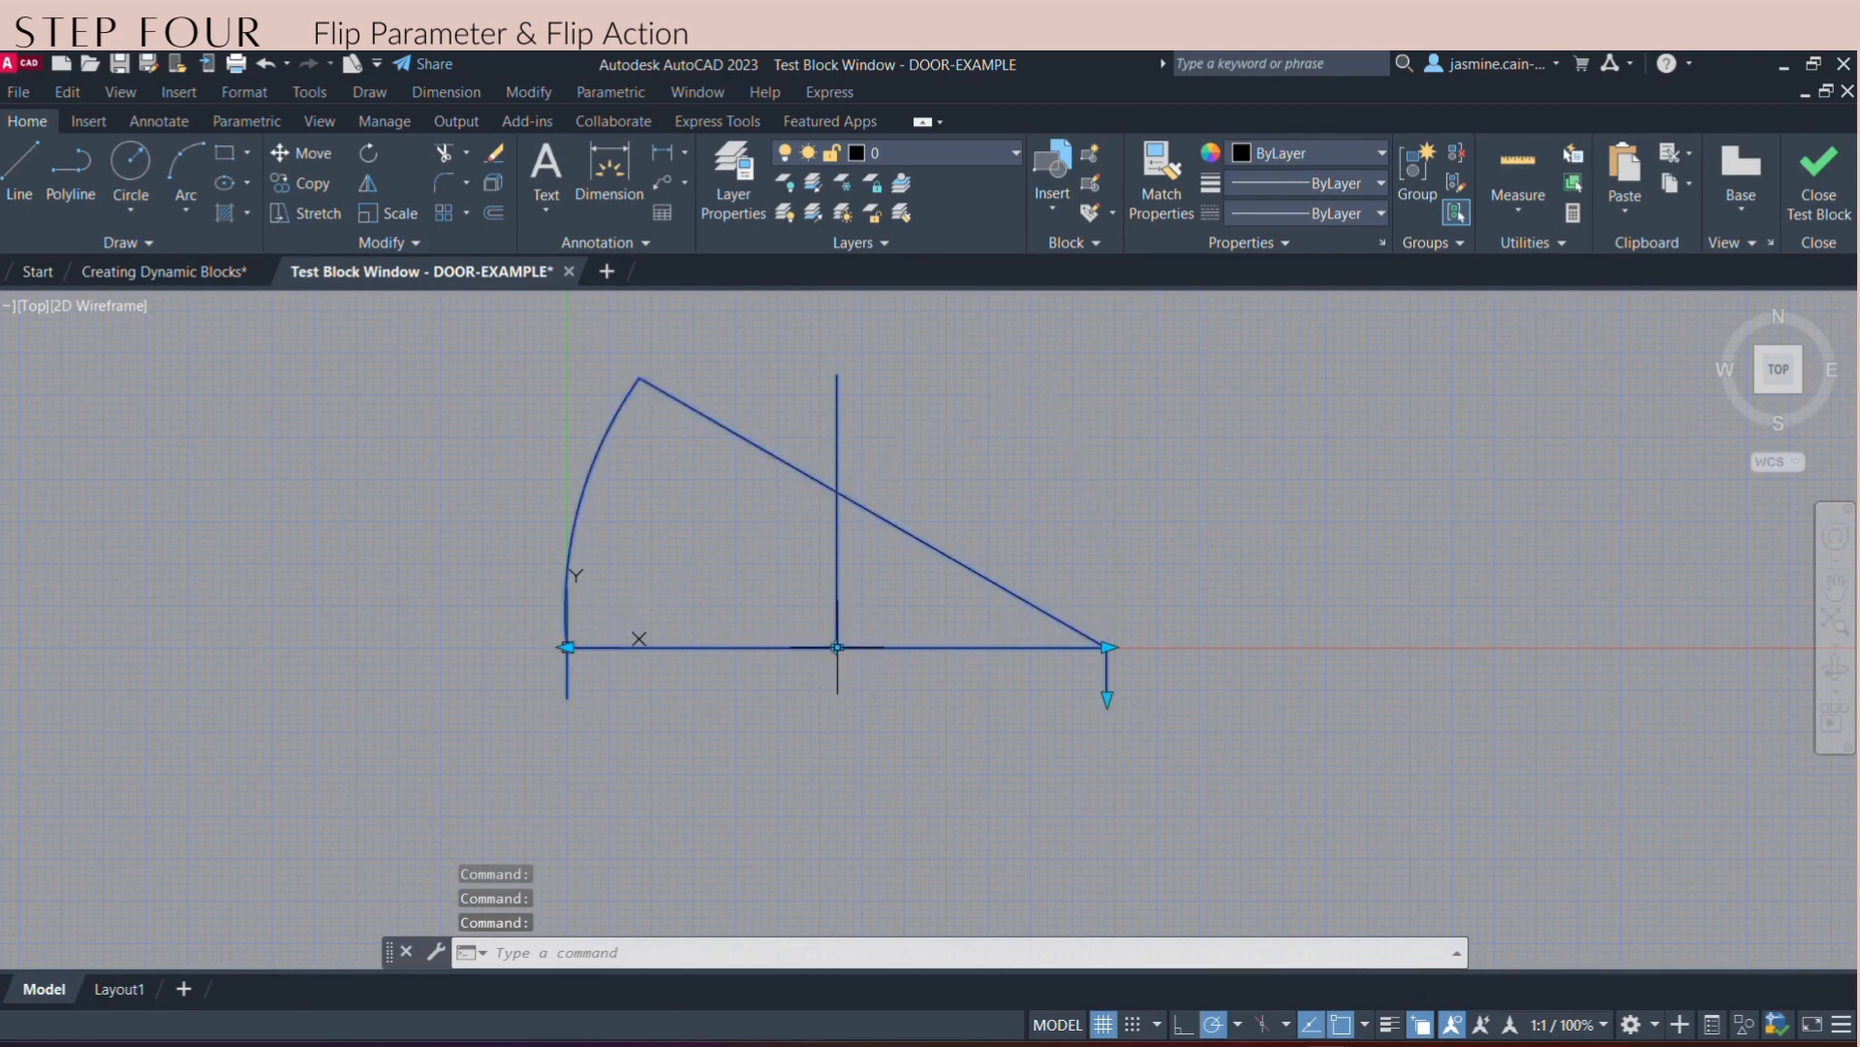
pyautogui.click(837, 647)
pyautogui.click(838, 648)
pyautogui.scroll(-2, 1063, 557)
pyautogui.moveTo(1063, 557); pyautogui.dragTo(999, 569, button='middle')
pyautogui.press('Escape')
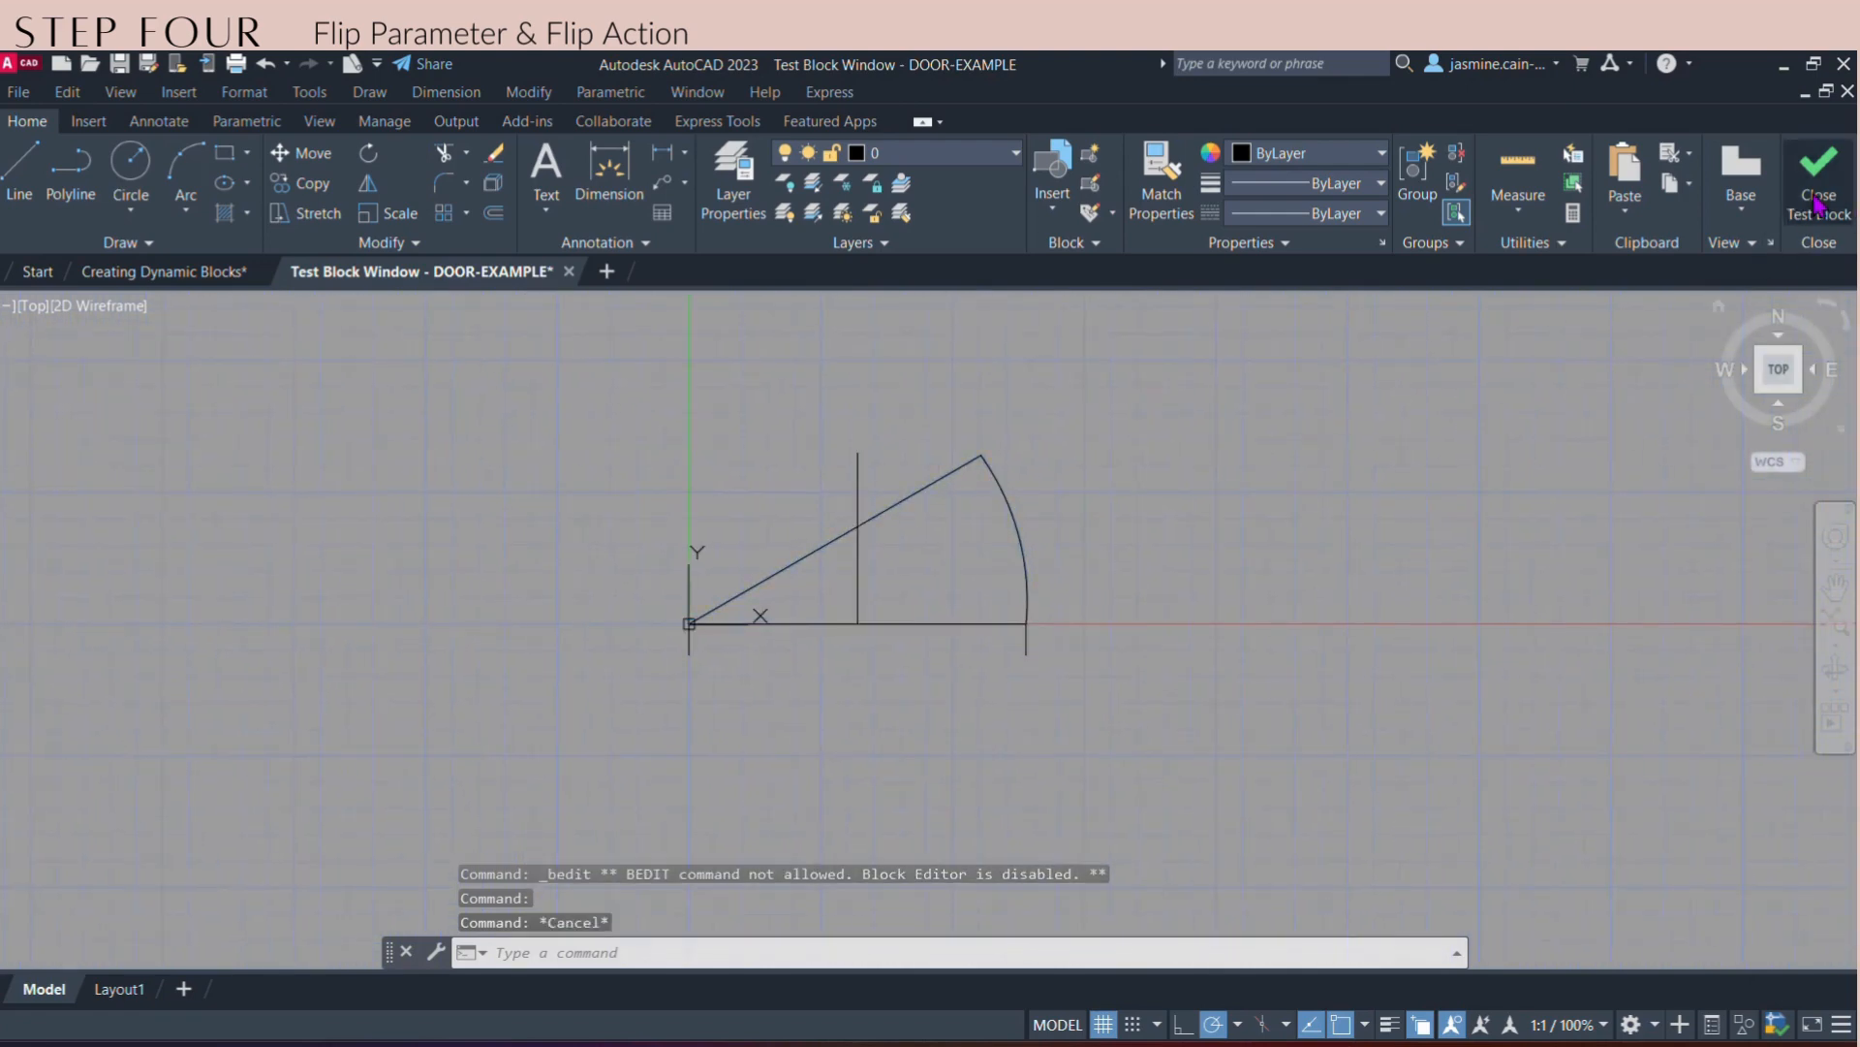
pyautogui.click(1818, 204)
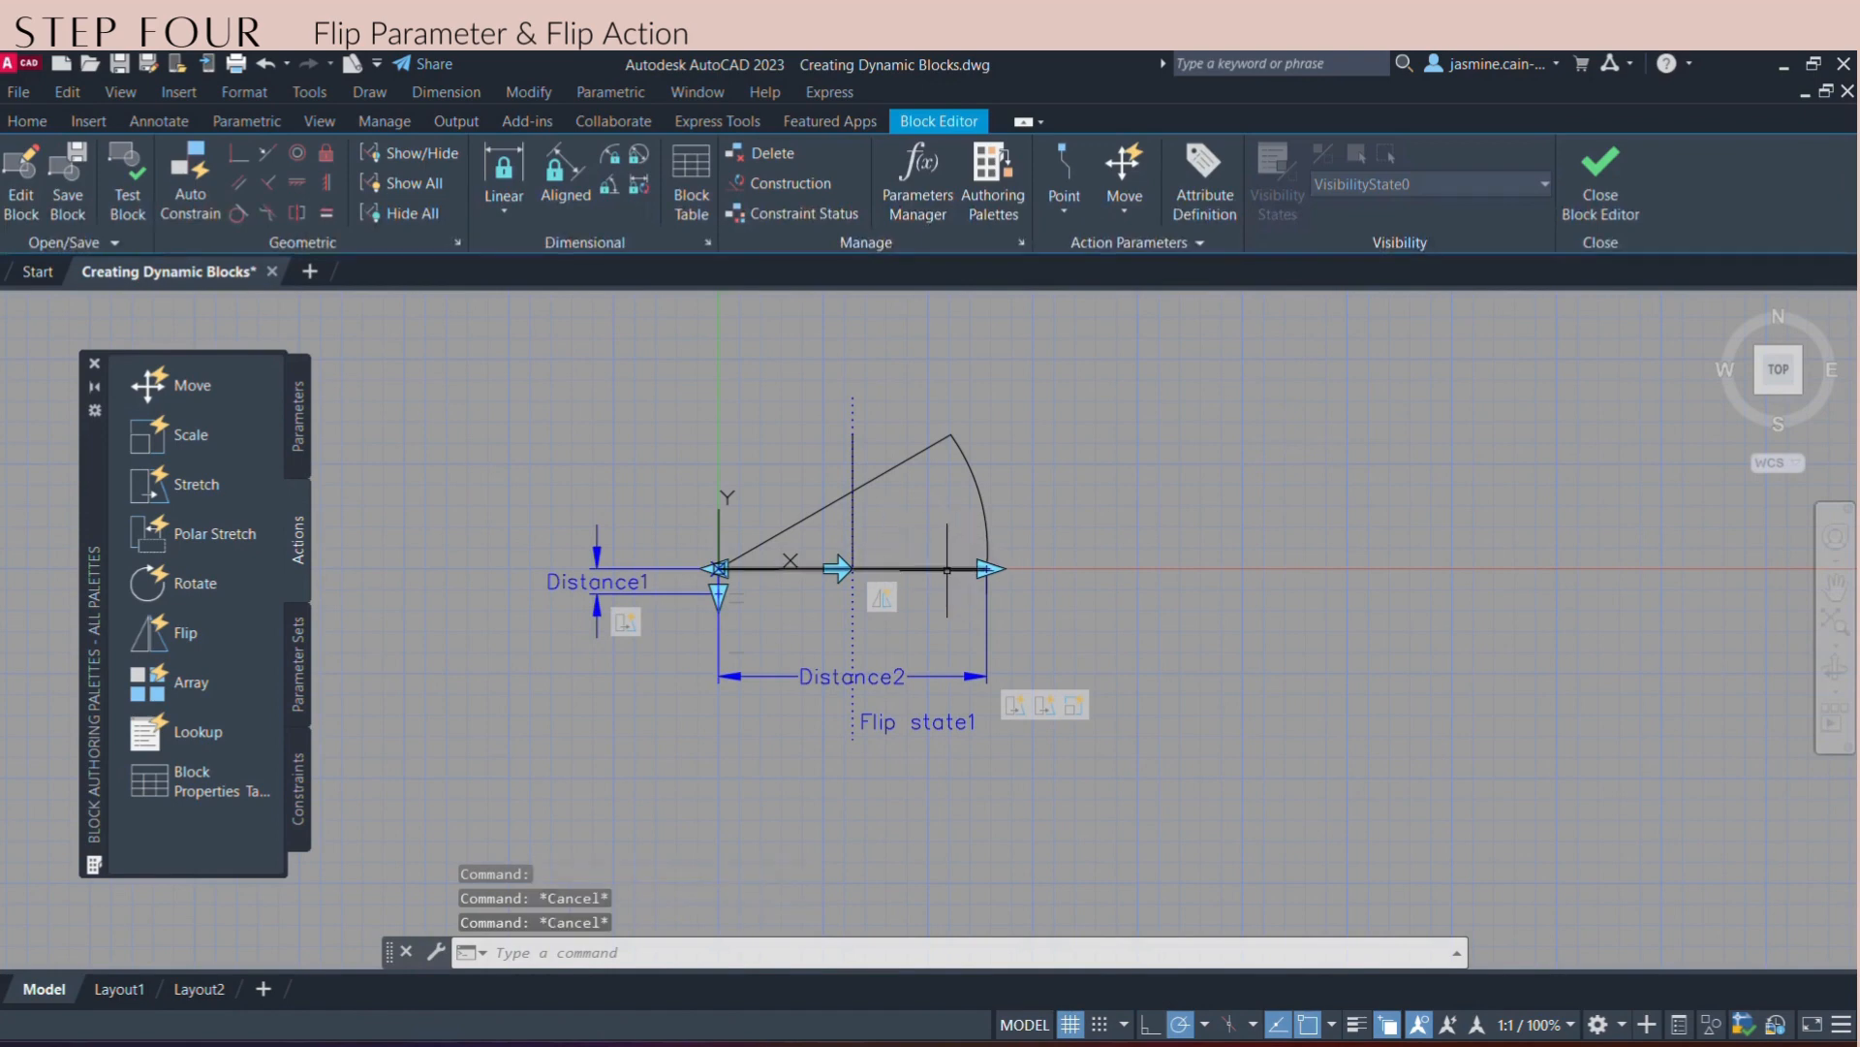
# - Delete the horizontal and vertical helper lines from the door block
pyautogui.scroll(2, 947, 570)
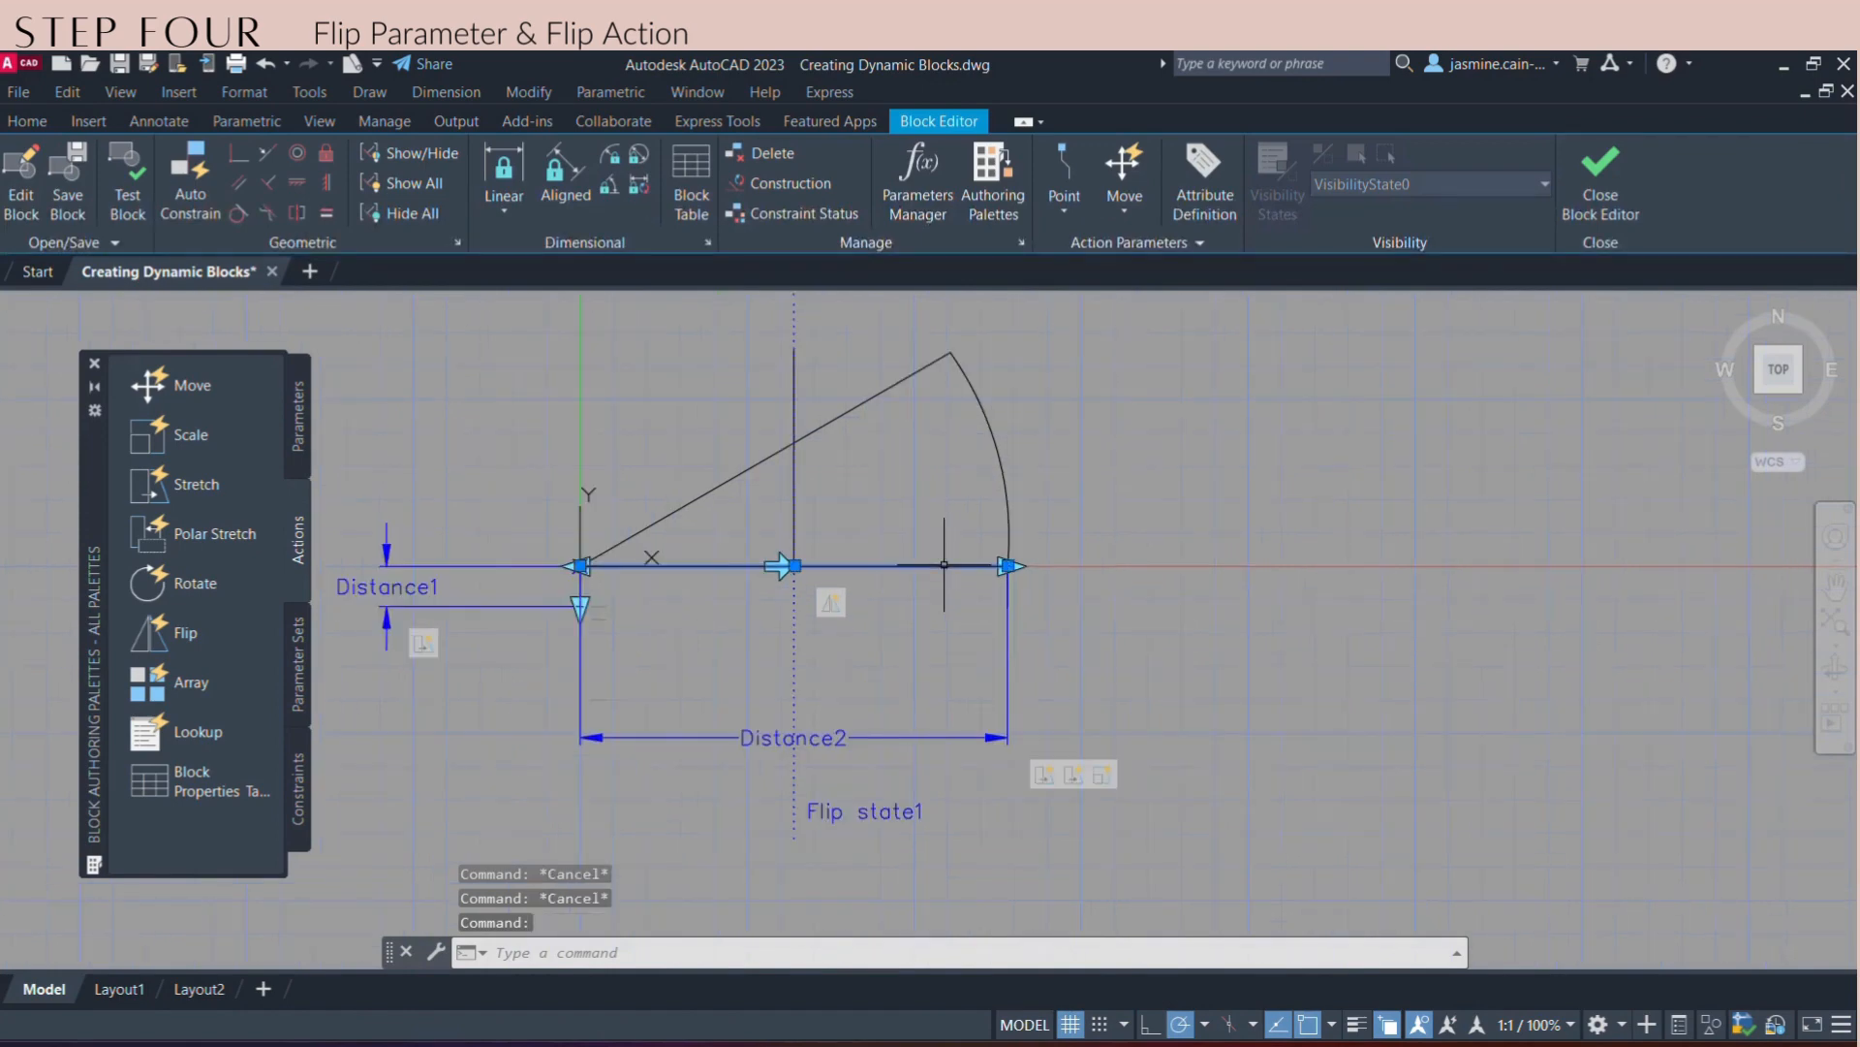
pyautogui.press('Delete')
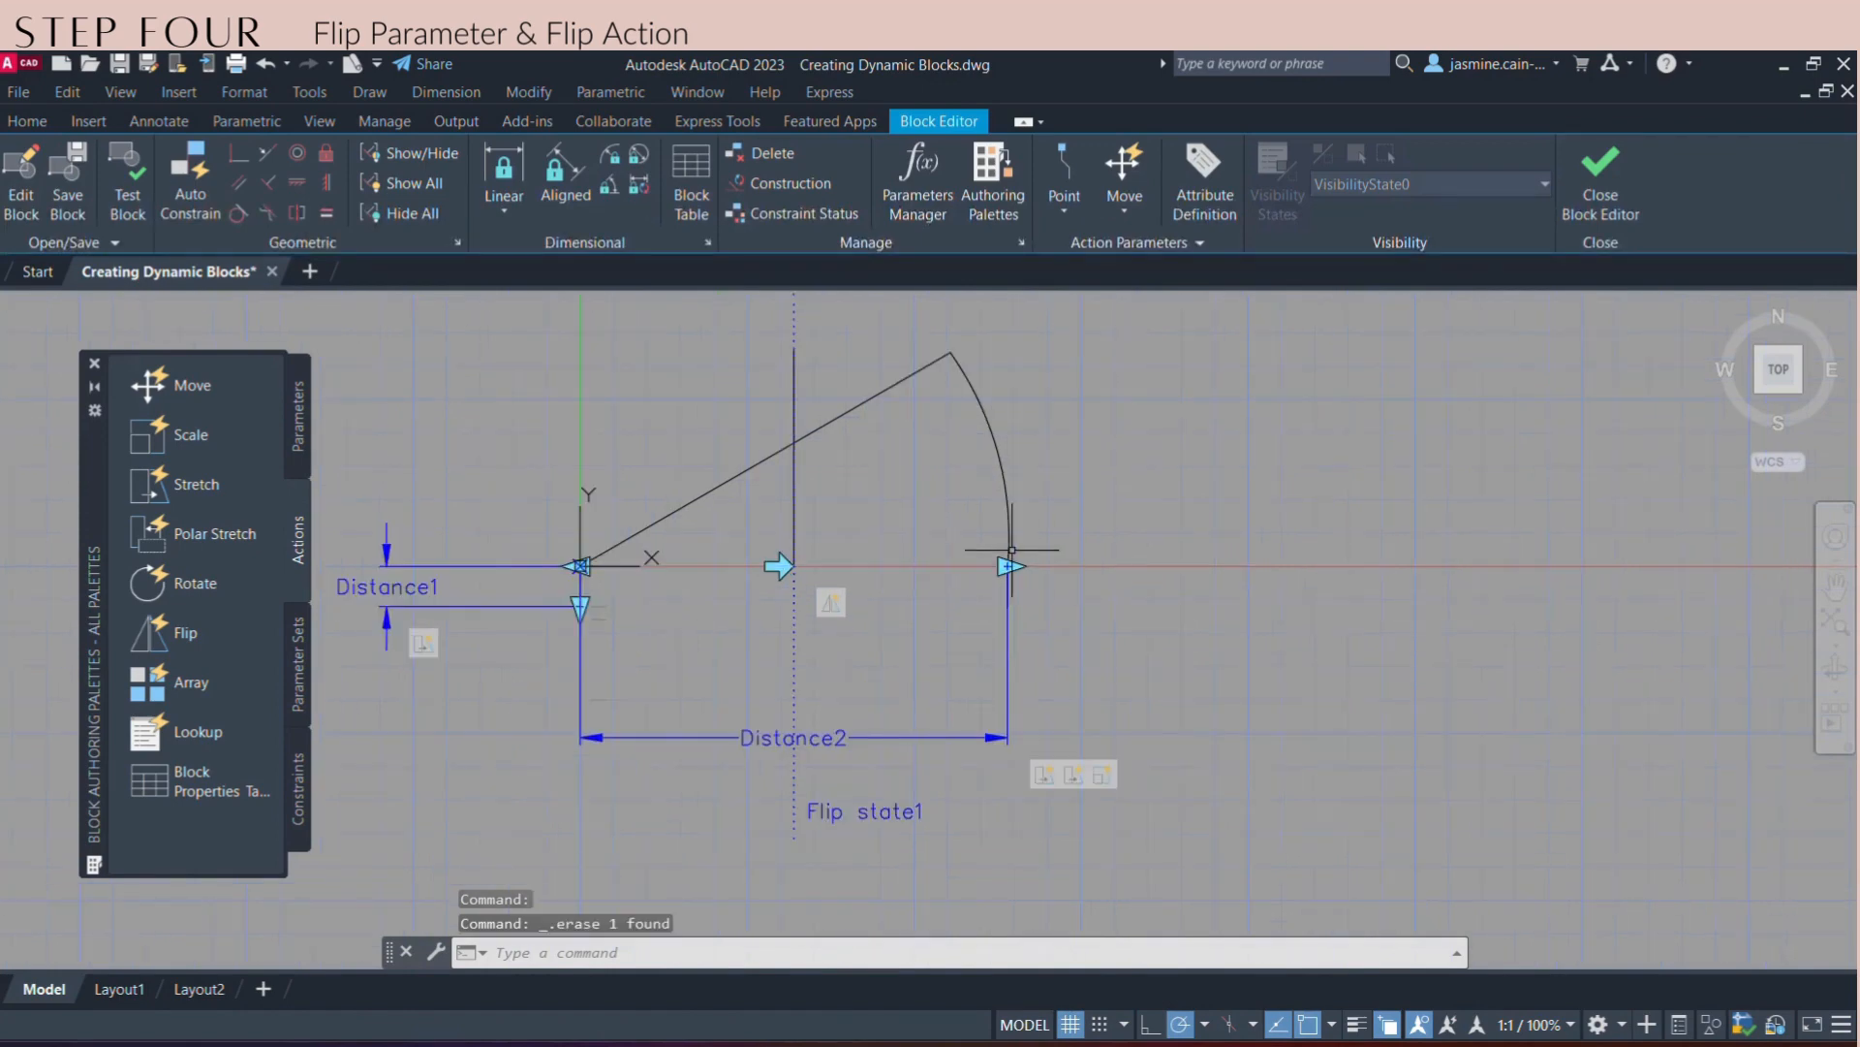
pyautogui.click(795, 487)
pyautogui.click(907, 602)
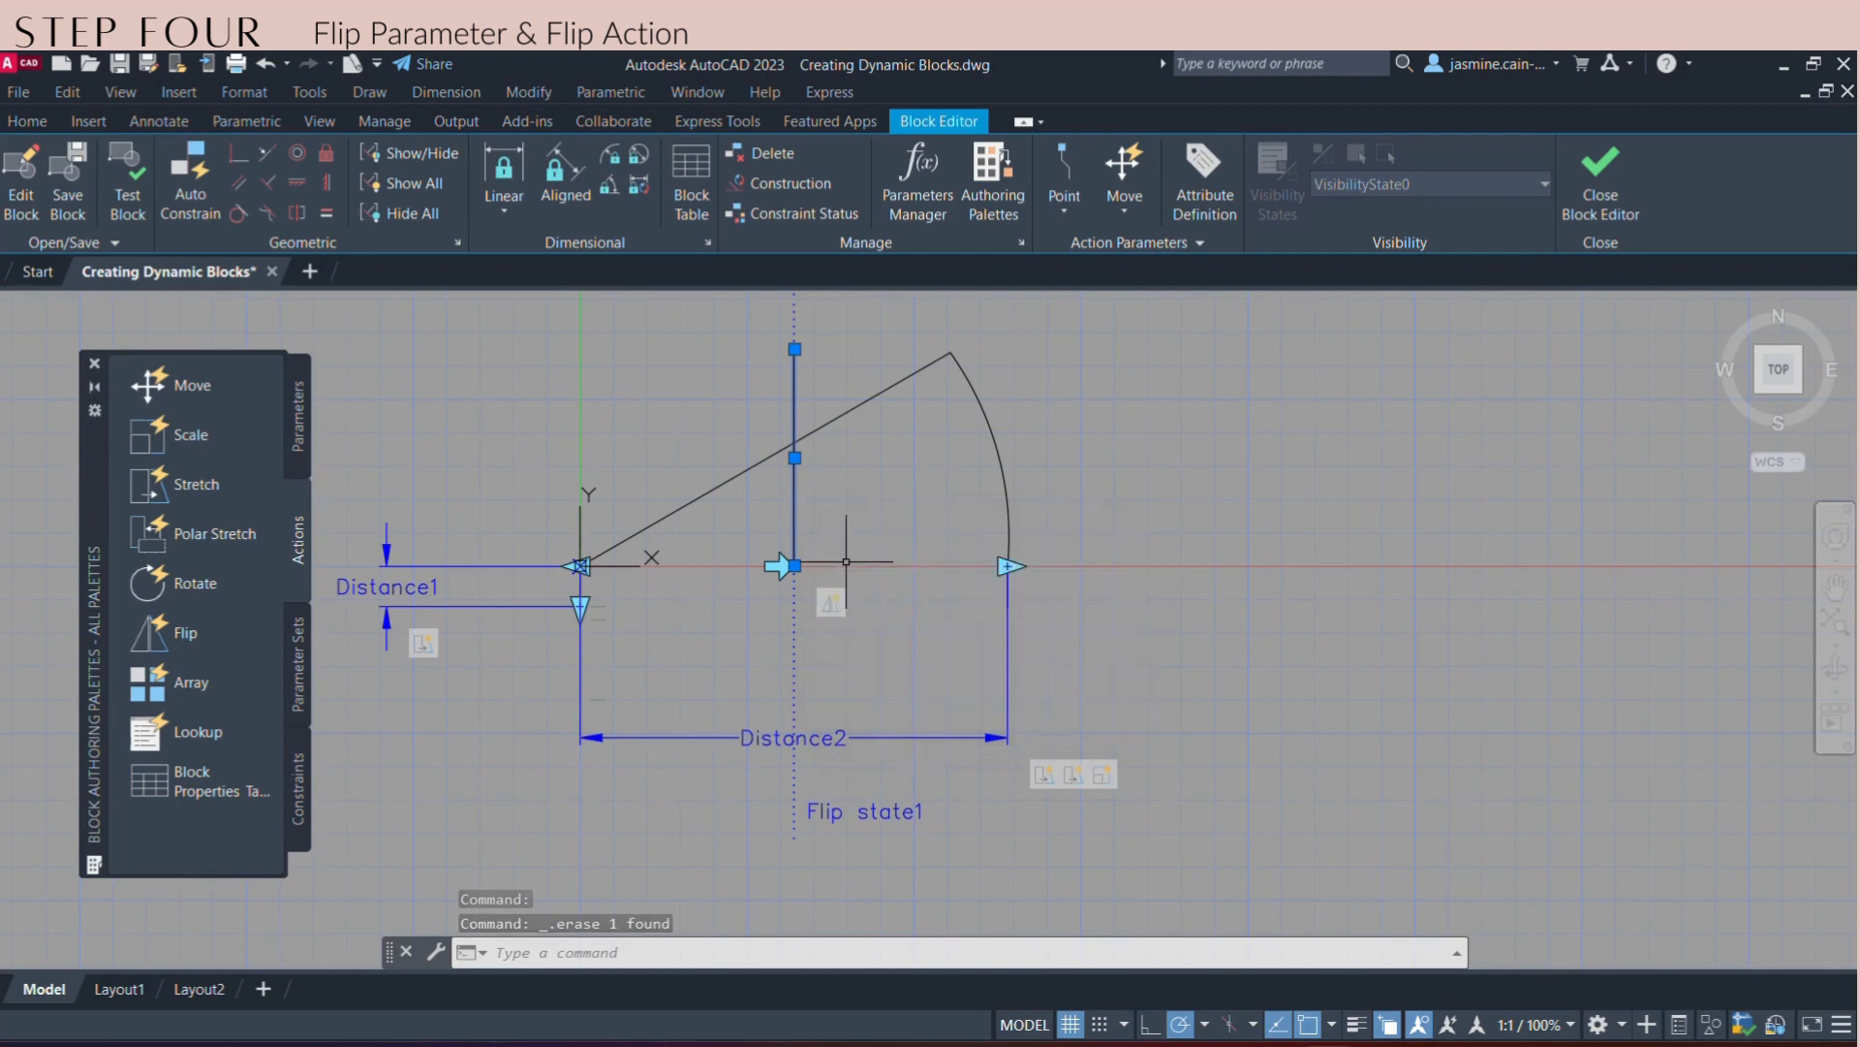
pyautogui.press('Delete')
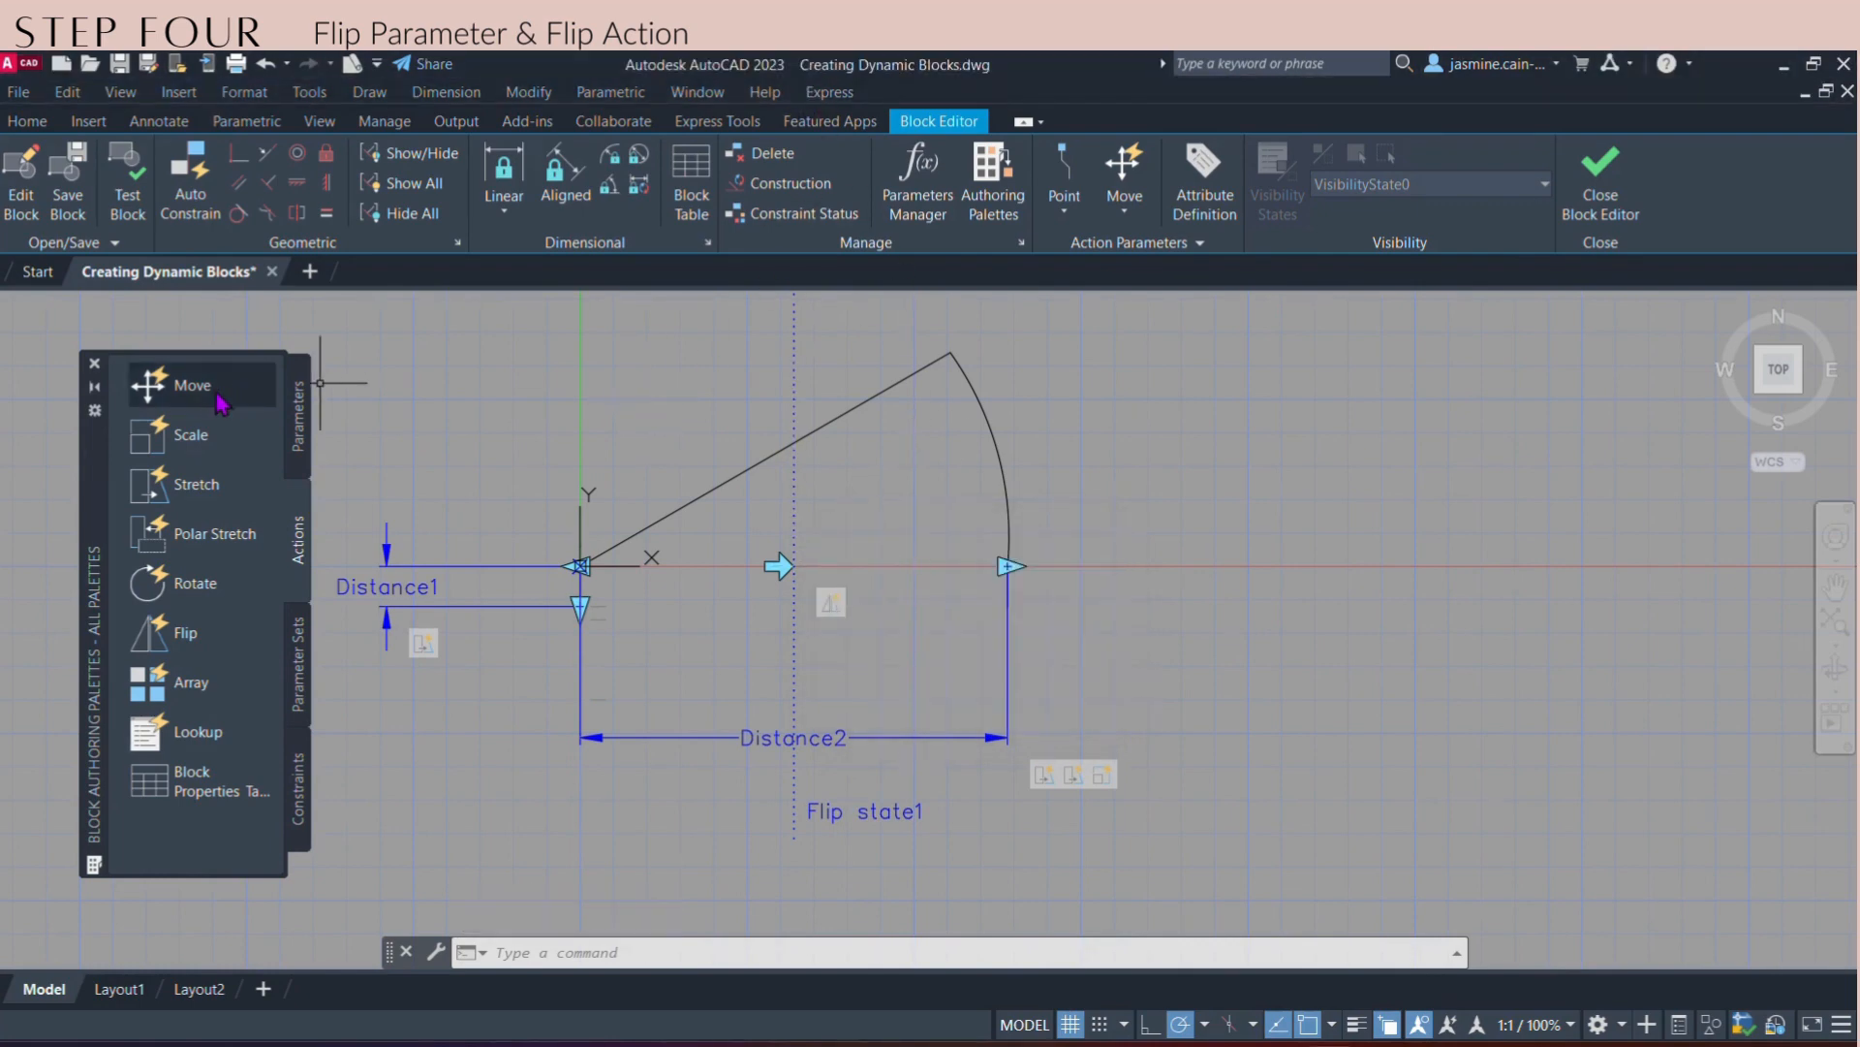
# - Add a second Flip parameter with a horizontal reflection line at the jambs' mid-height, from the opening's center past the right jamb, labeled near its end
pyautogui.click(303, 419)
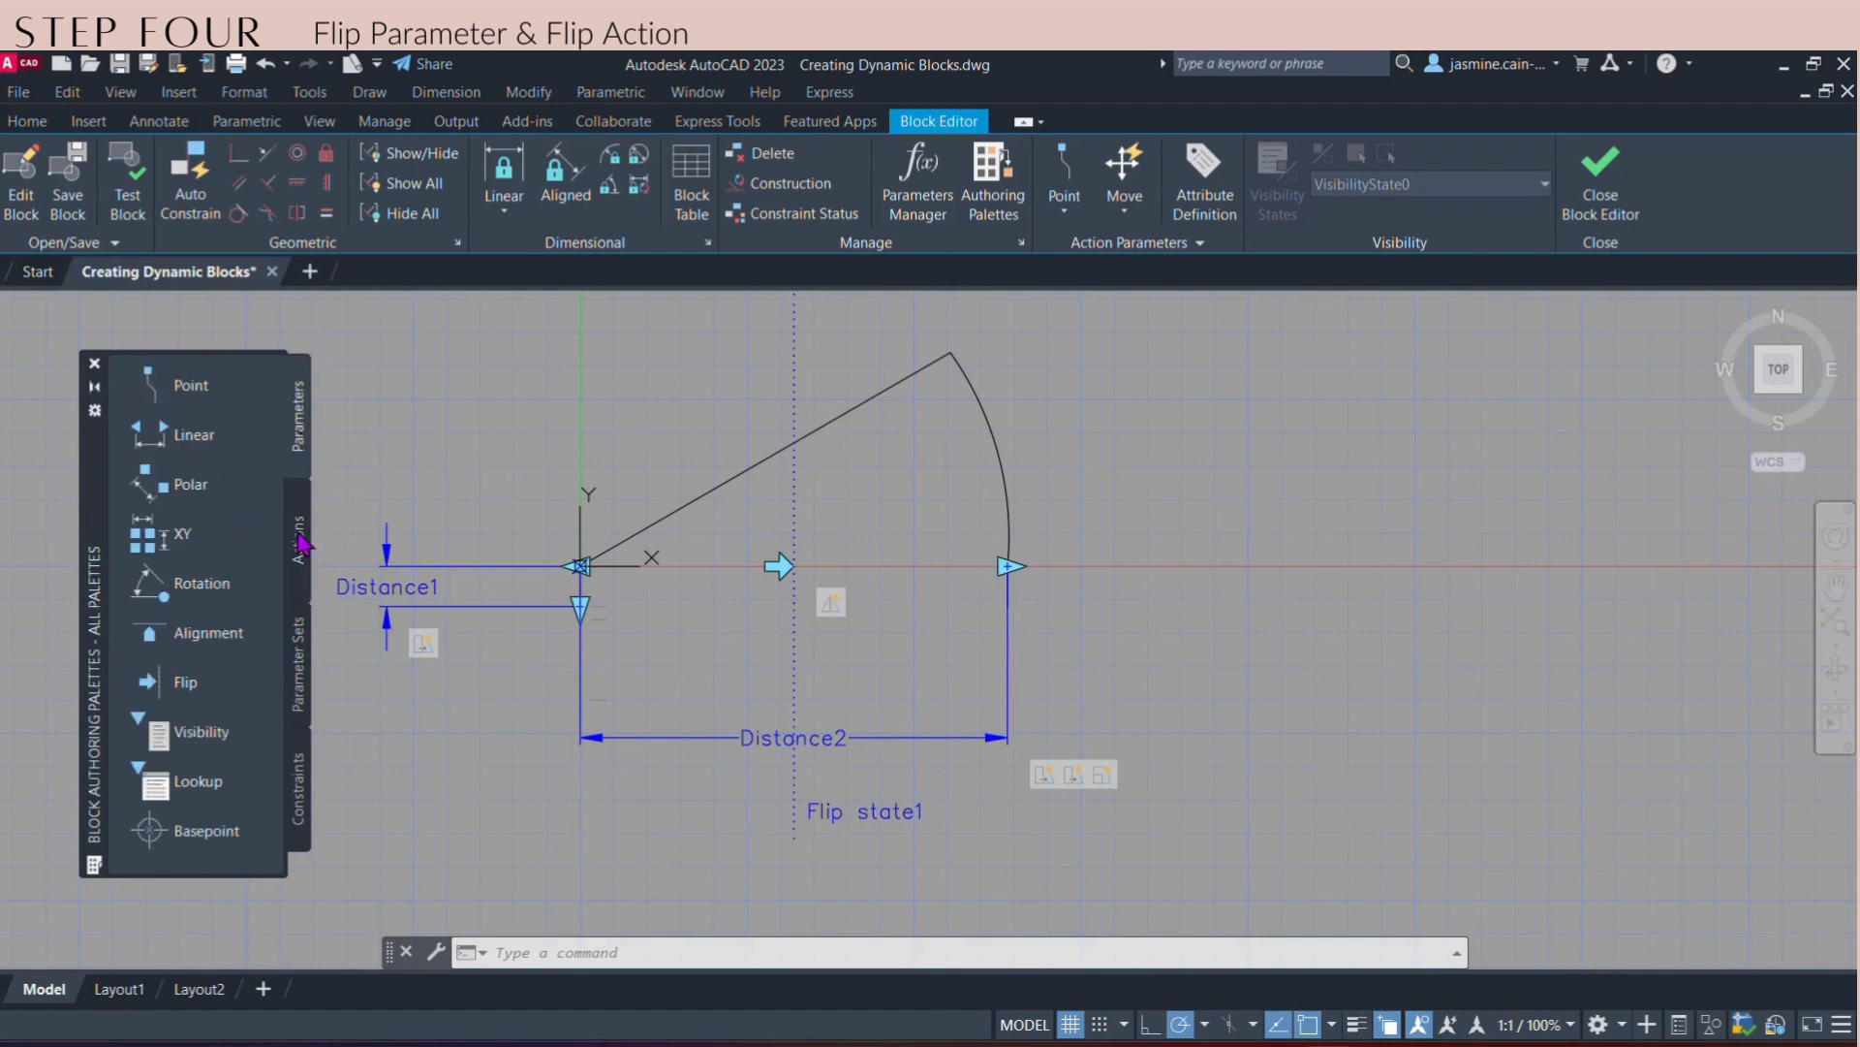
pyautogui.click(187, 684)
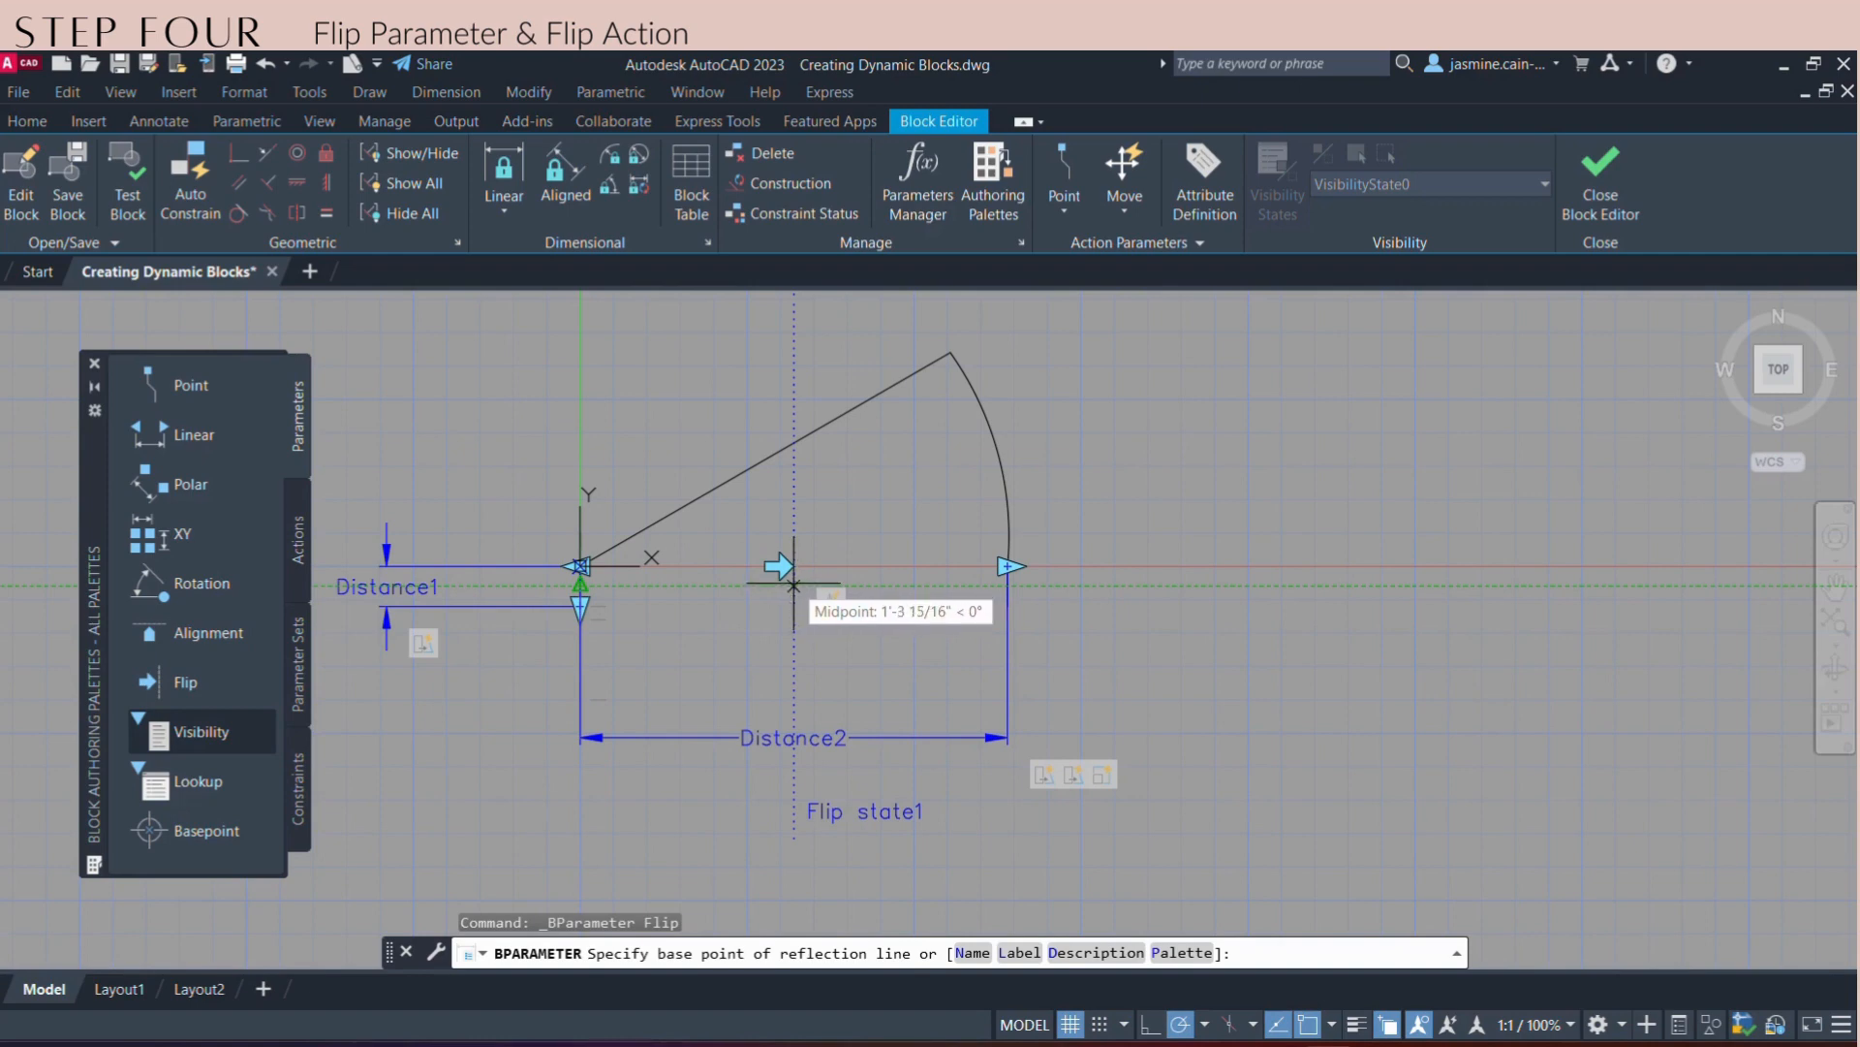
pyautogui.click(793, 585)
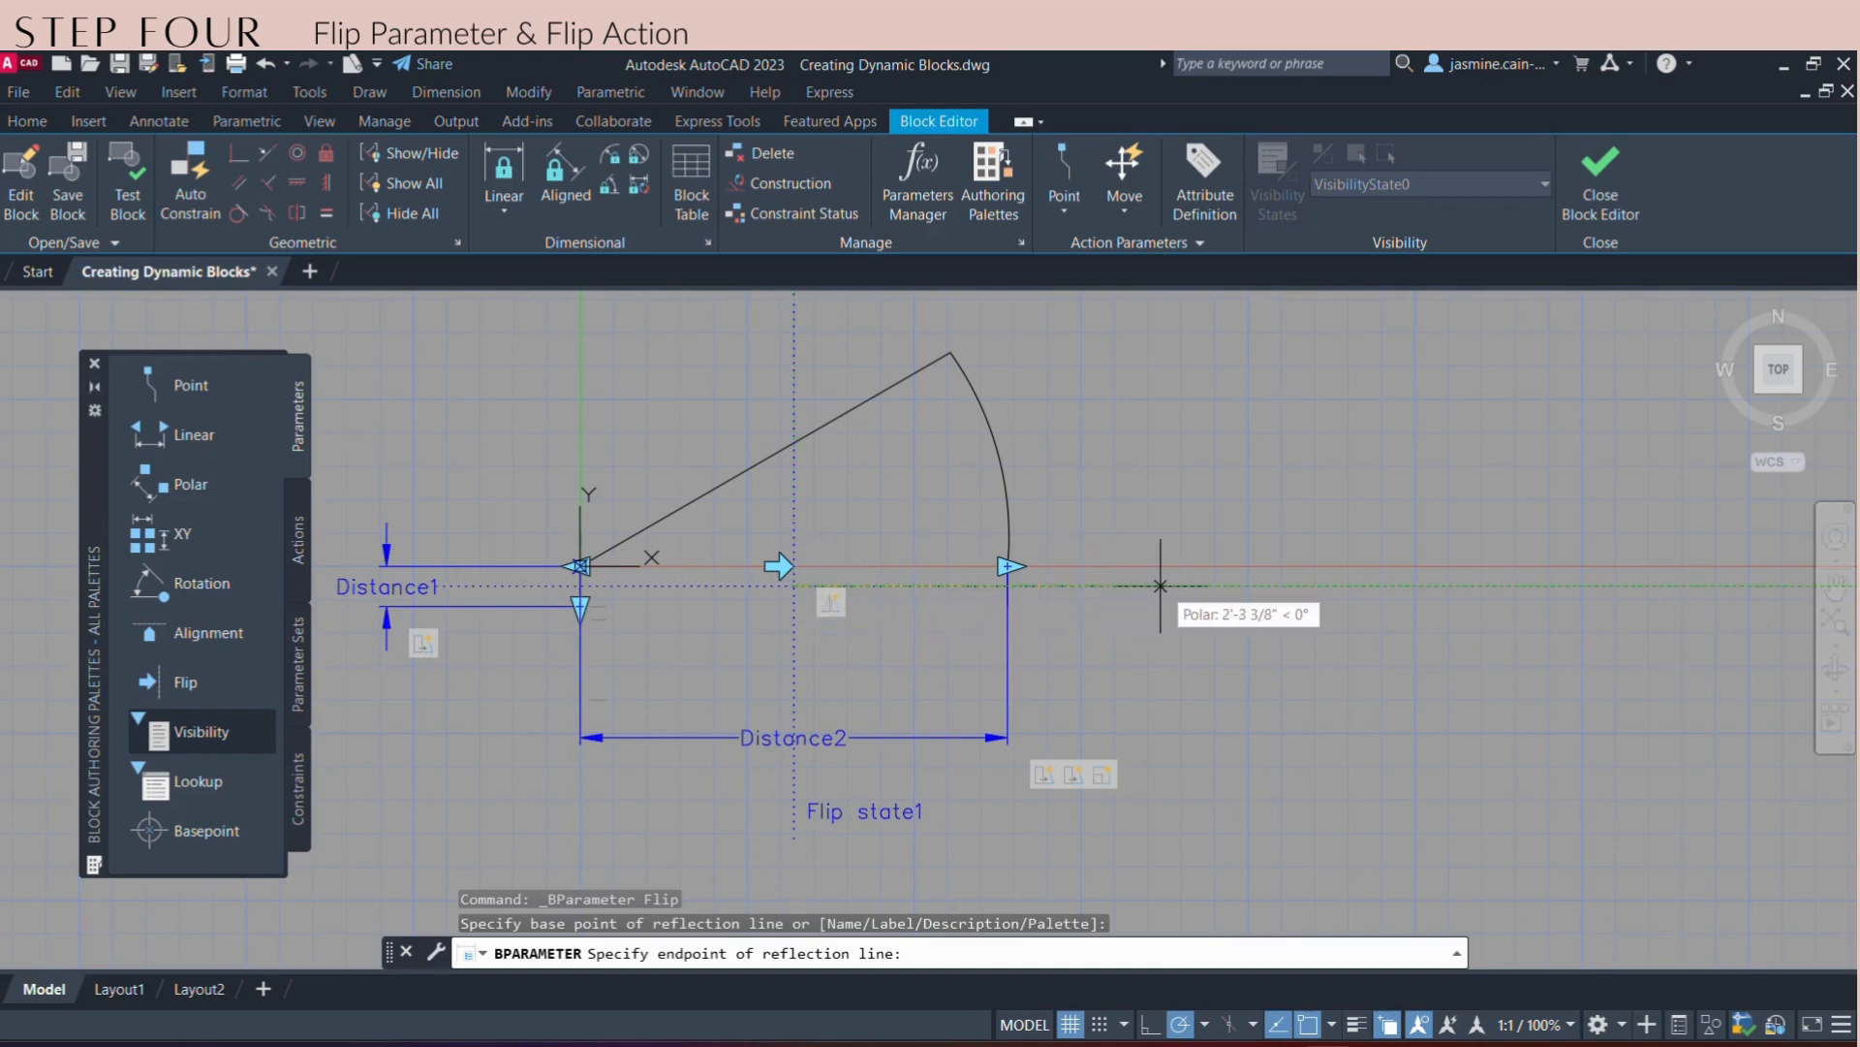
pyautogui.click(1200, 585)
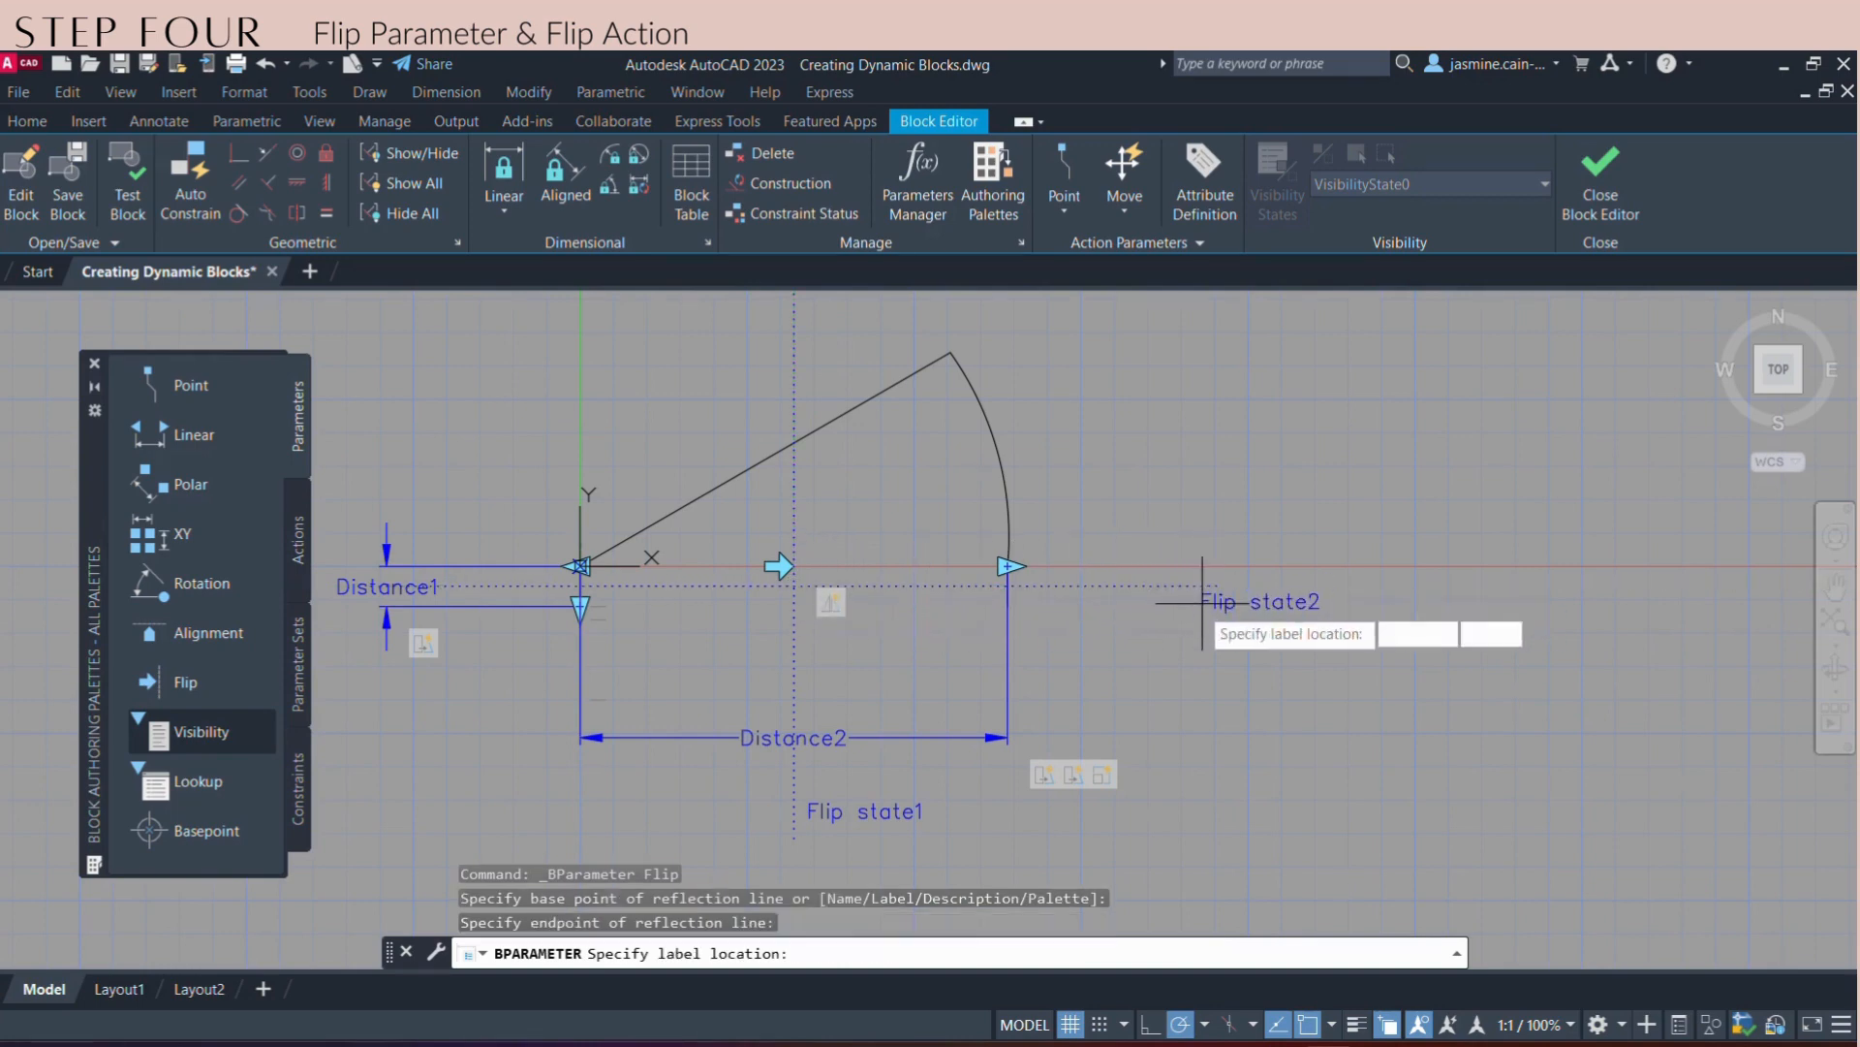
pyautogui.click(1156, 605)
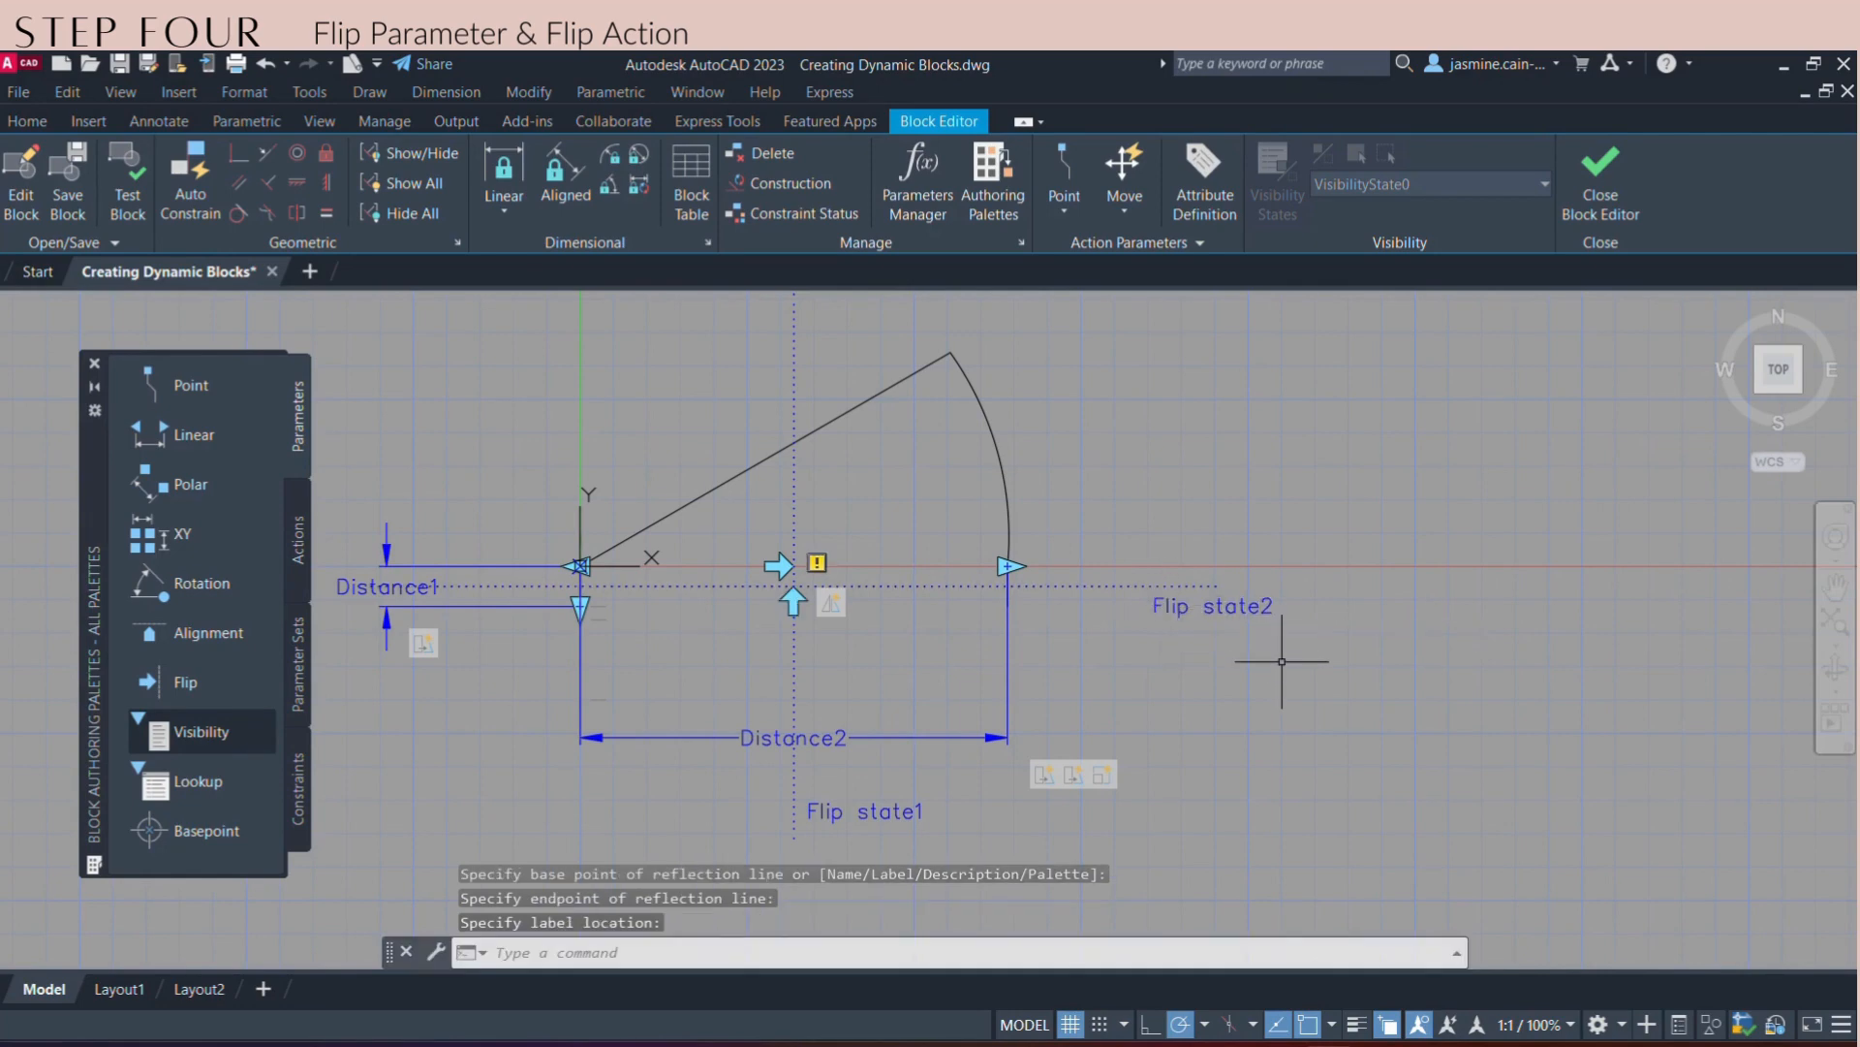
# - Add a Flip action to the horizontal Flip state2 parameter, with the whole door and all its parameters as the selection set
pyautogui.moveTo(1113, 646)
pyautogui.mouseDown(button='middle')
pyautogui.moveTo(997, 627)
pyautogui.moveTo(1071, 644)
pyautogui.mouseUp(button='middle')
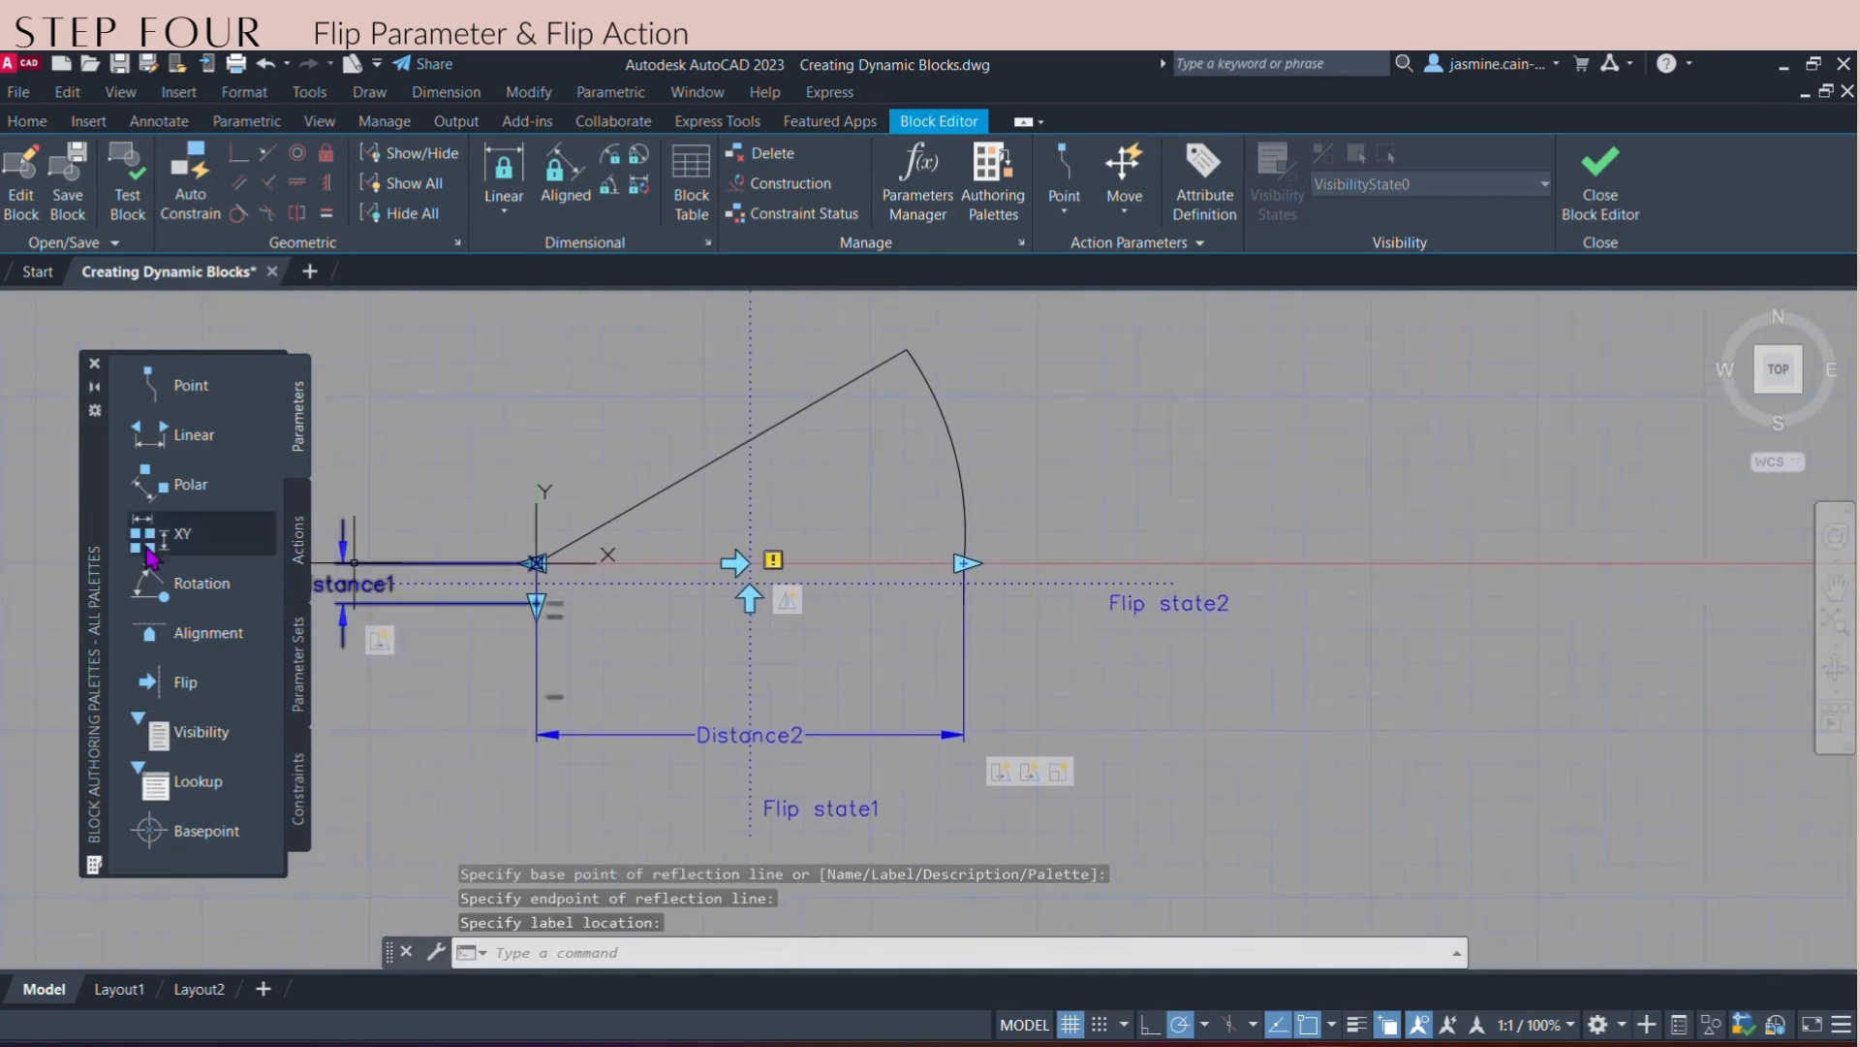
pyautogui.click(300, 543)
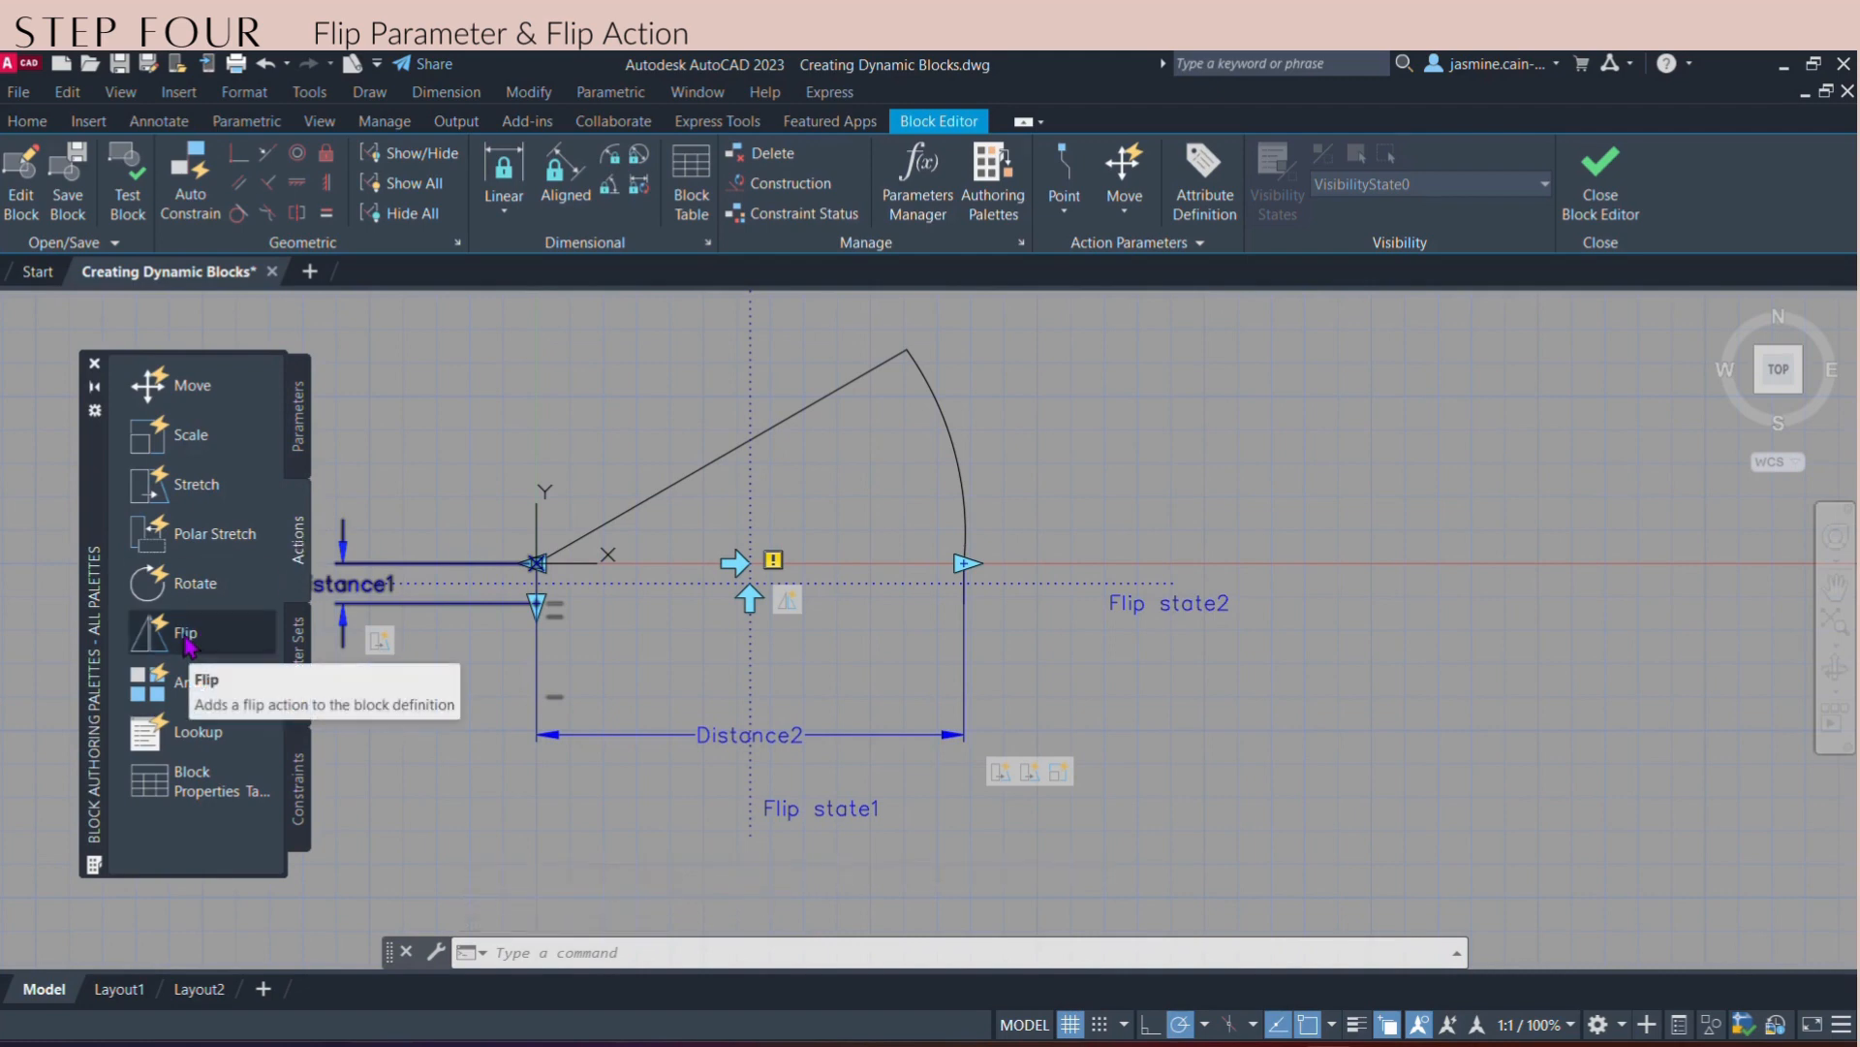
pyautogui.click(186, 642)
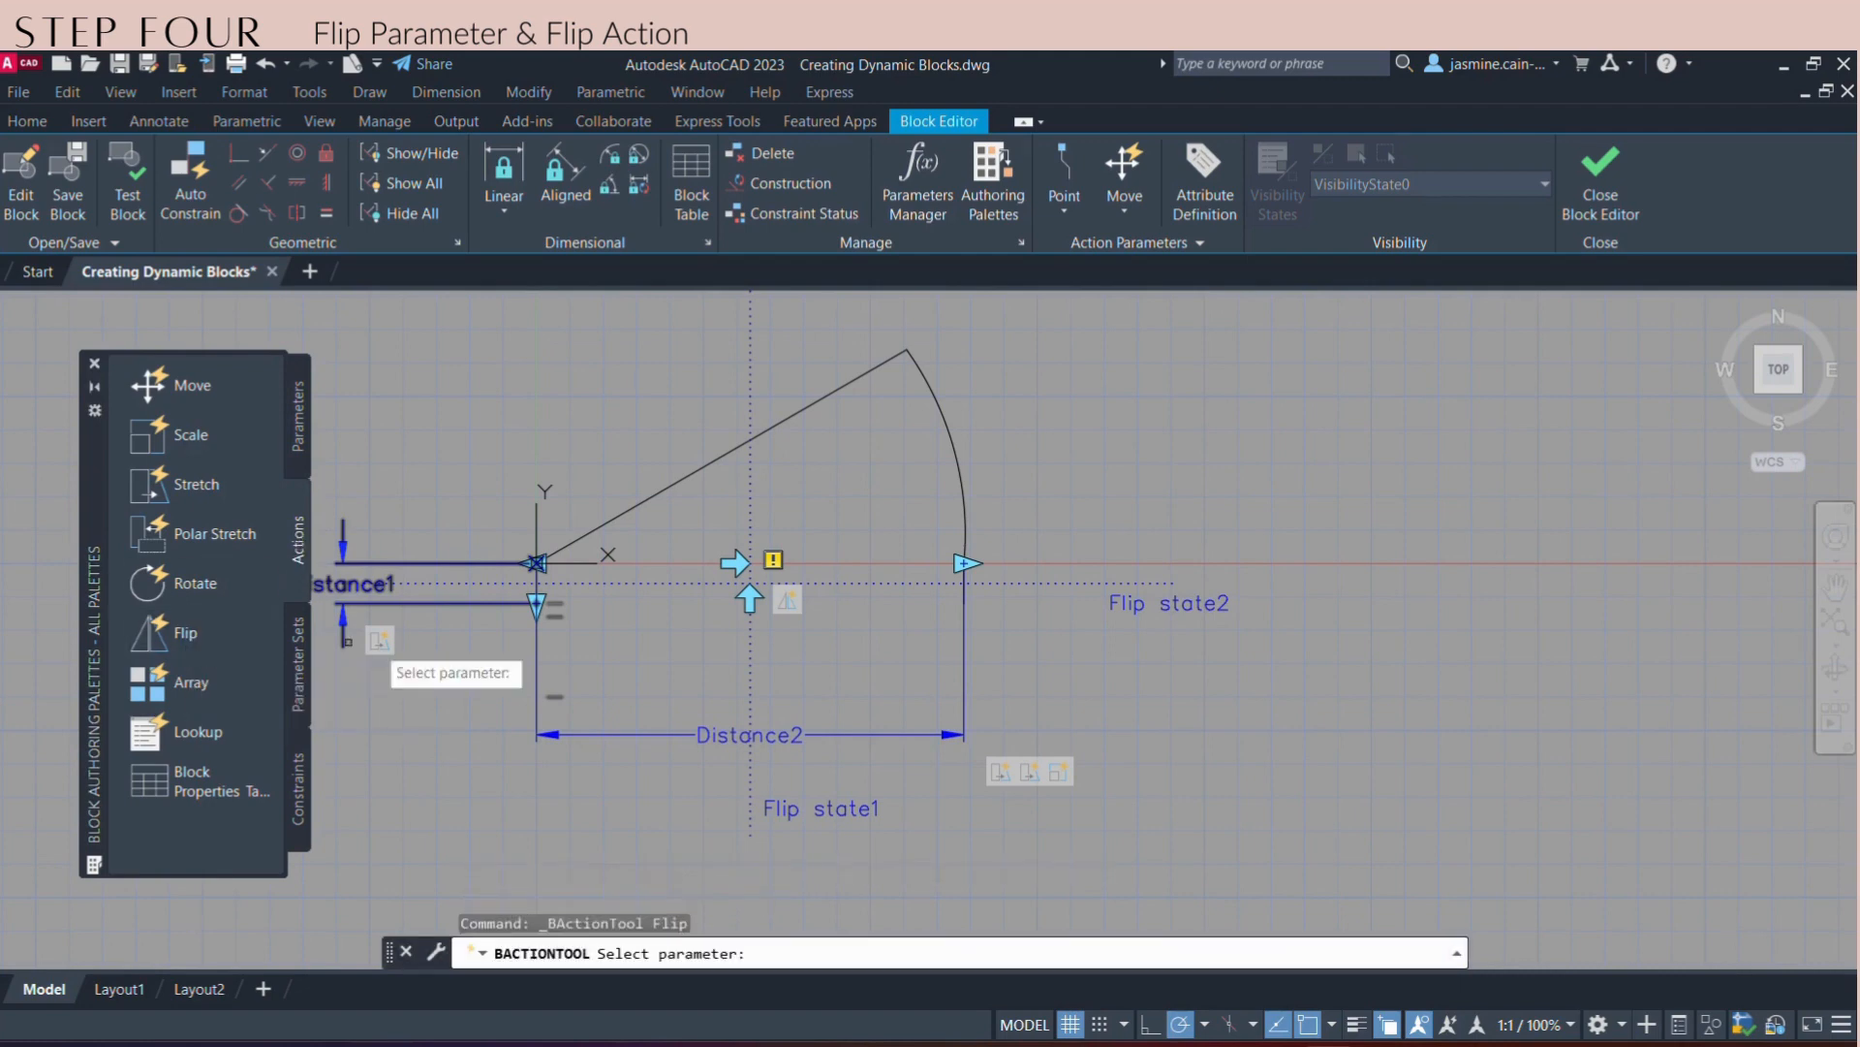
pyautogui.click(1096, 586)
pyautogui.scroll(-2, 1096, 585)
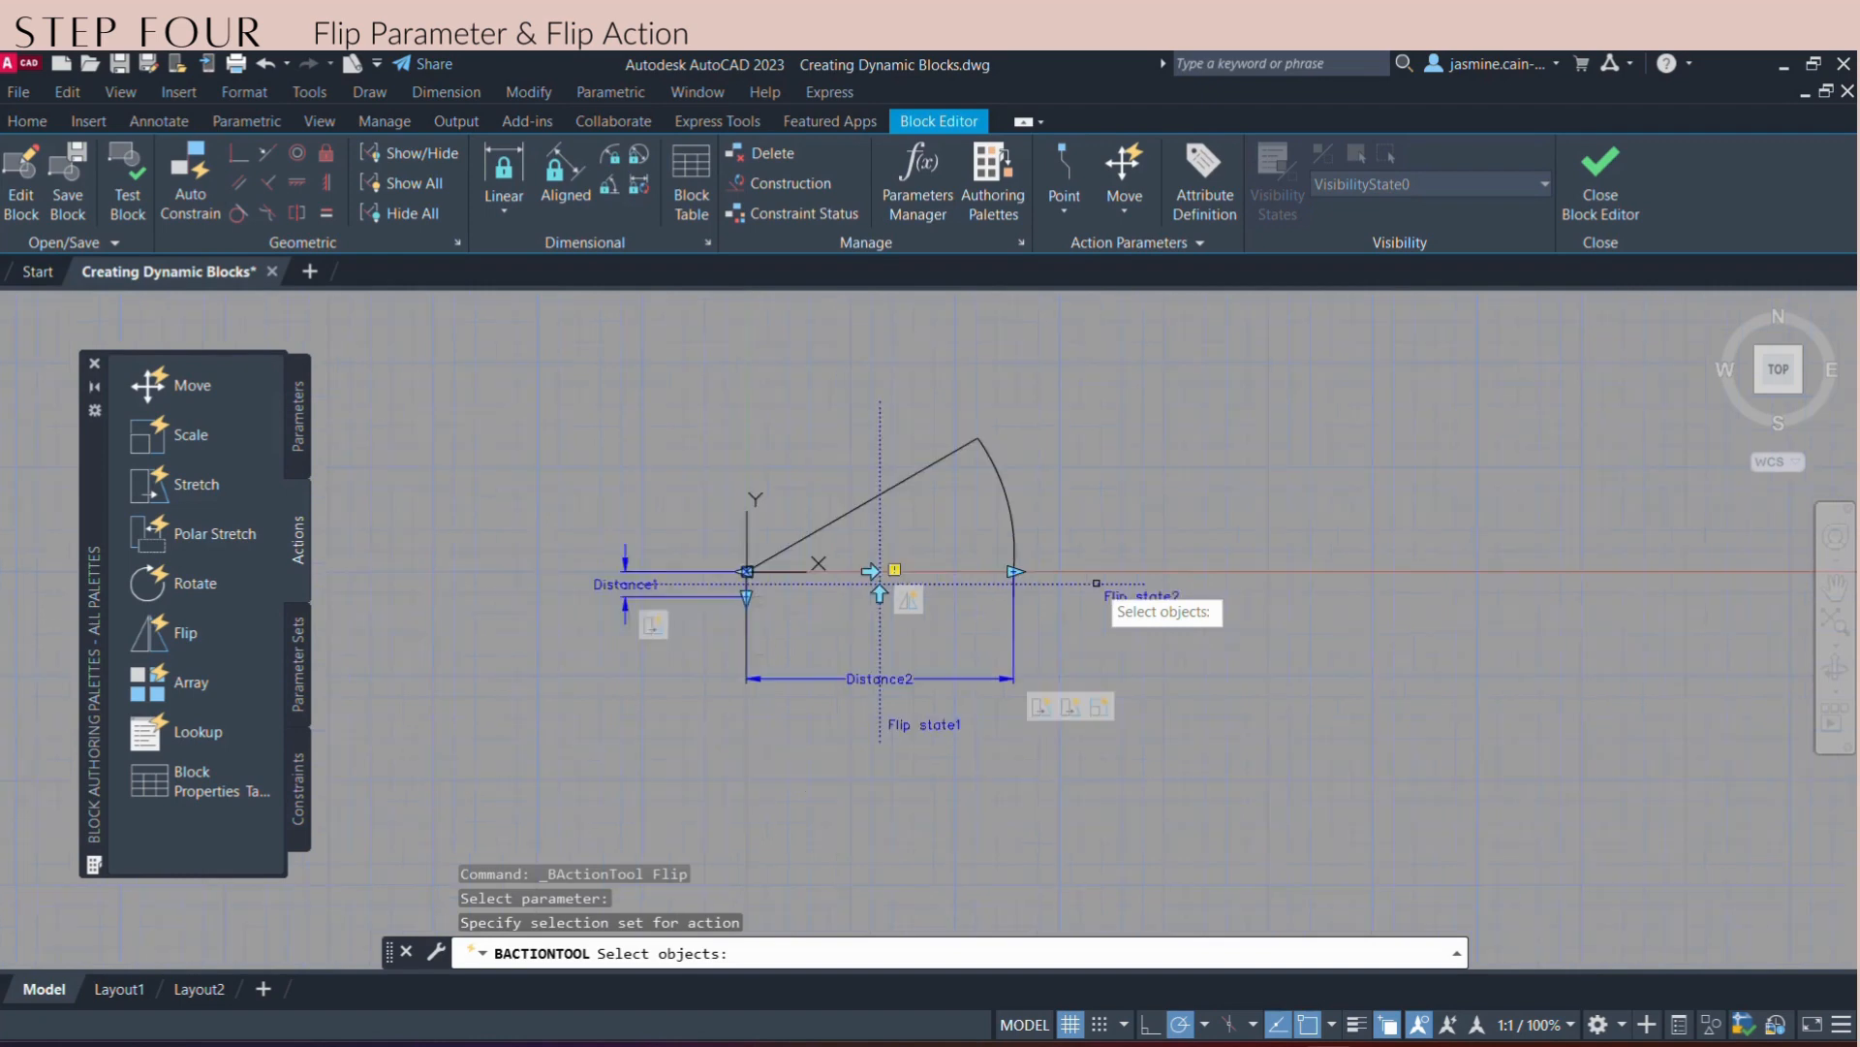
pyautogui.click(1265, 758)
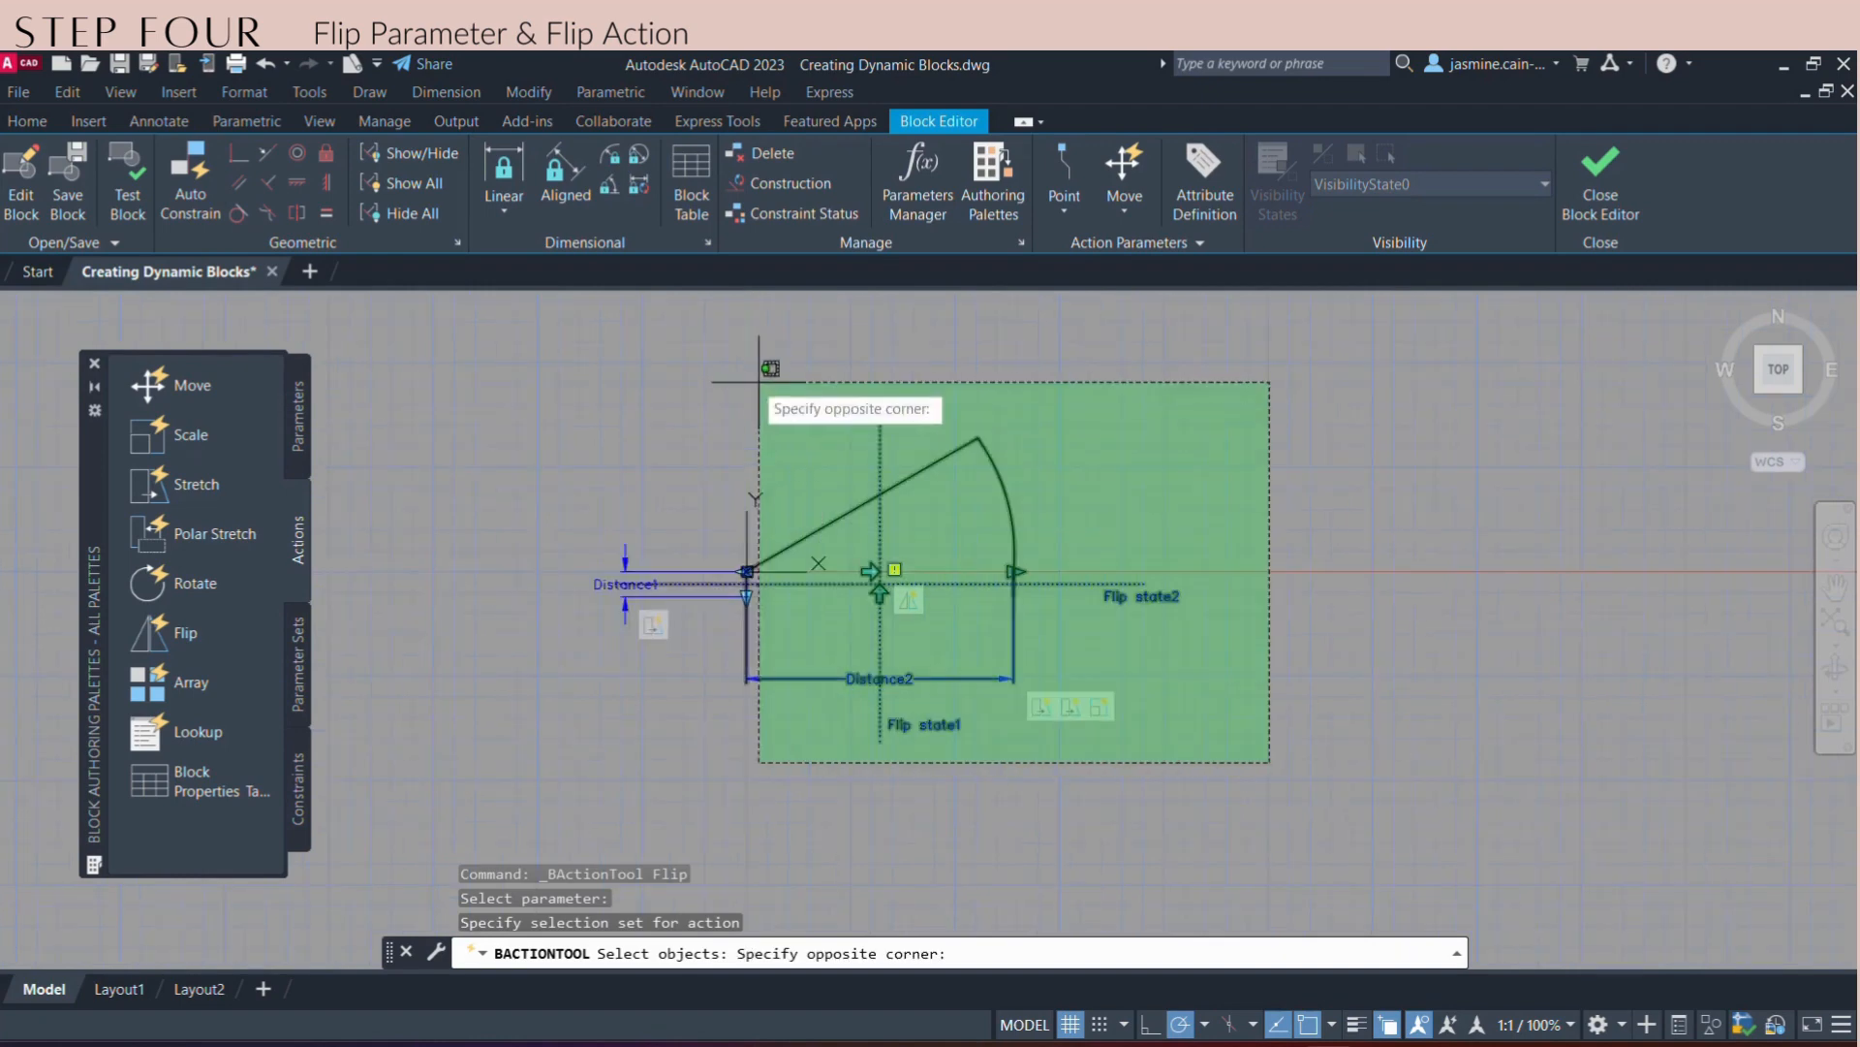
pyautogui.click(500, 354)
pyautogui.press('Return')
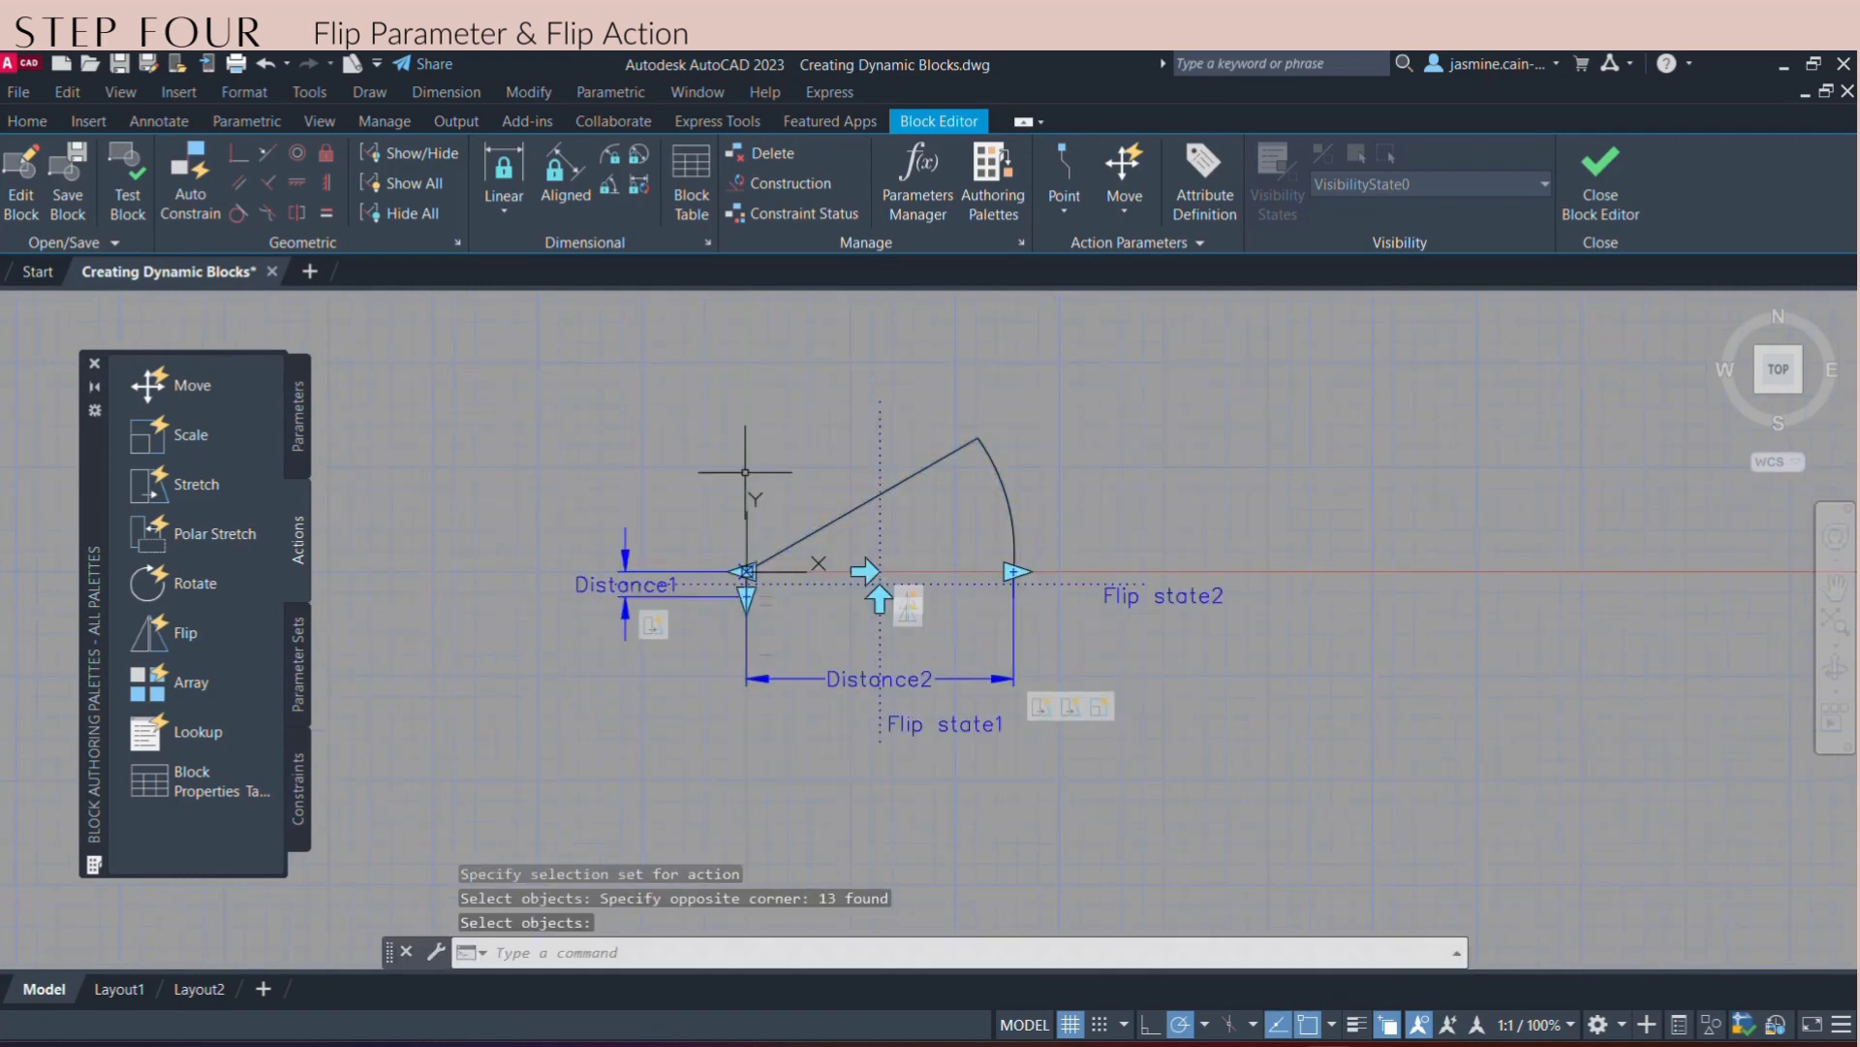
# - Open the updated door in a test block window and select it to show both flip grips
pyautogui.click(127, 179)
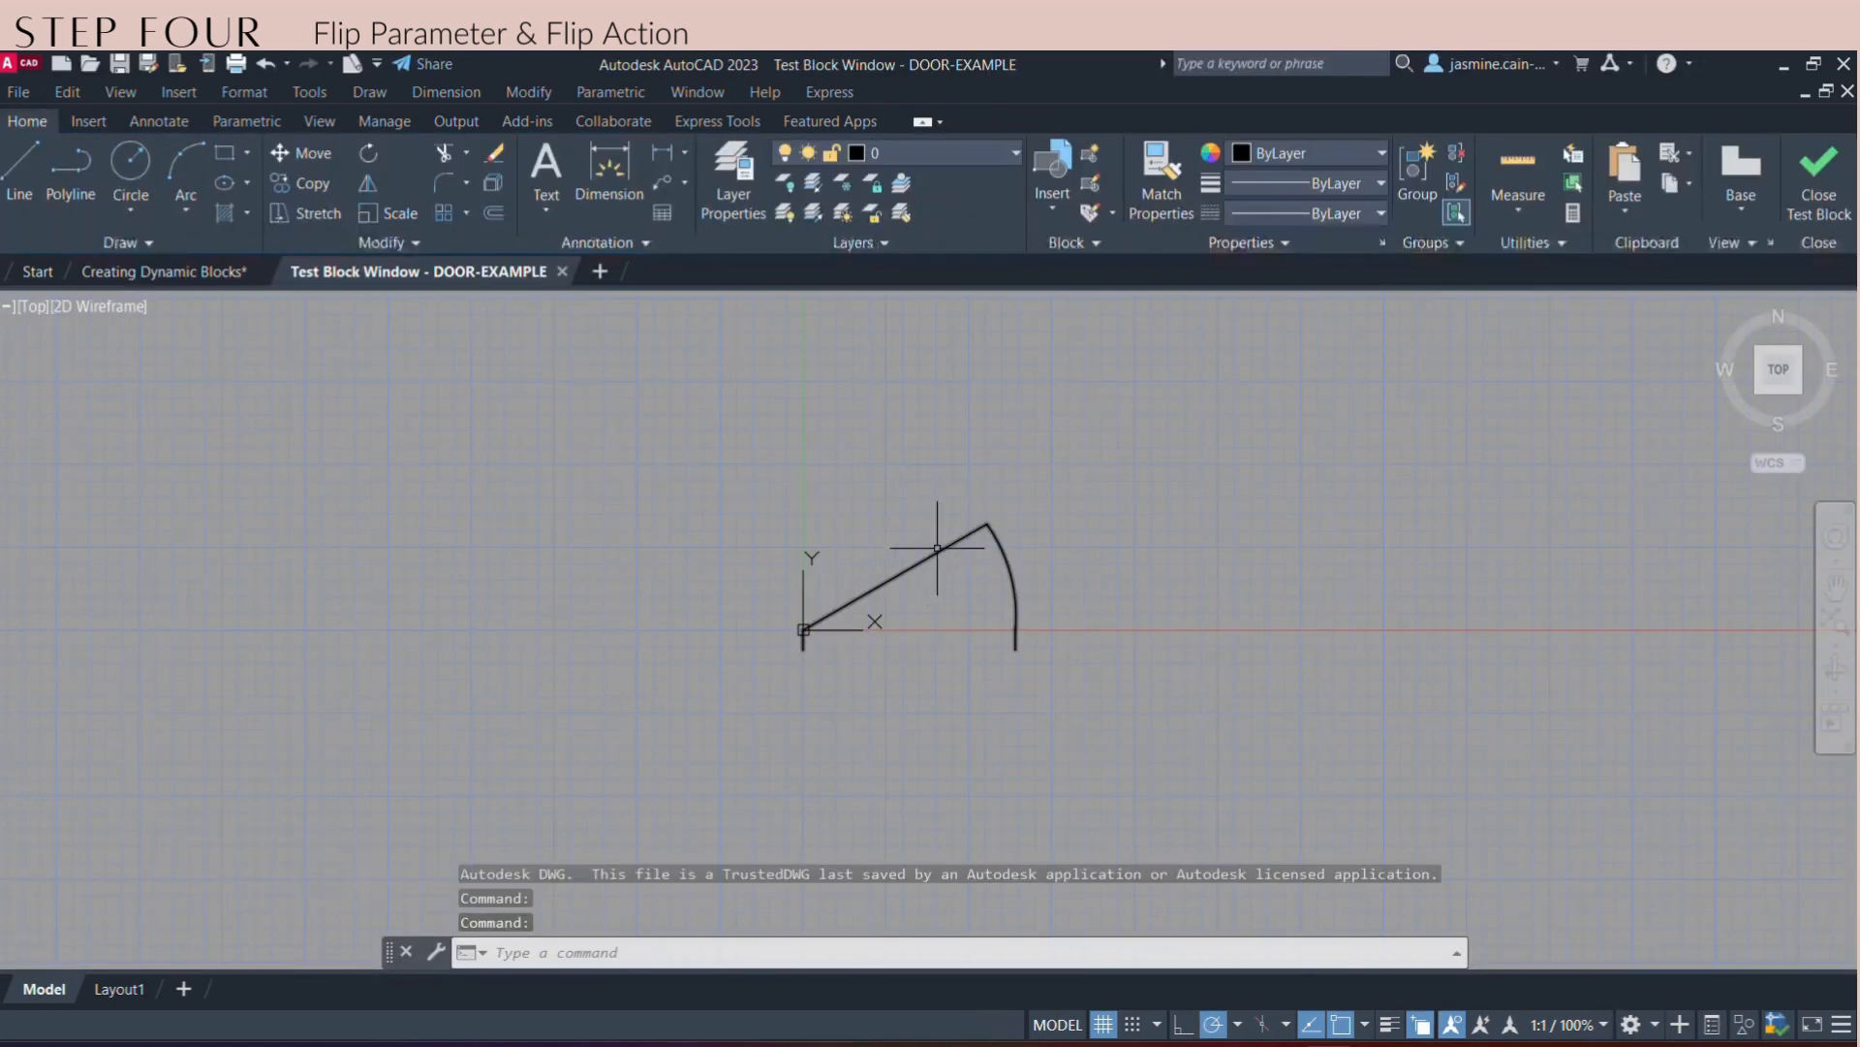
pyautogui.click(943, 549)
pyautogui.moveTo(964, 590); pyautogui.dragTo(845, 588, button='middle')
pyautogui.scroll(6, 796, 645)
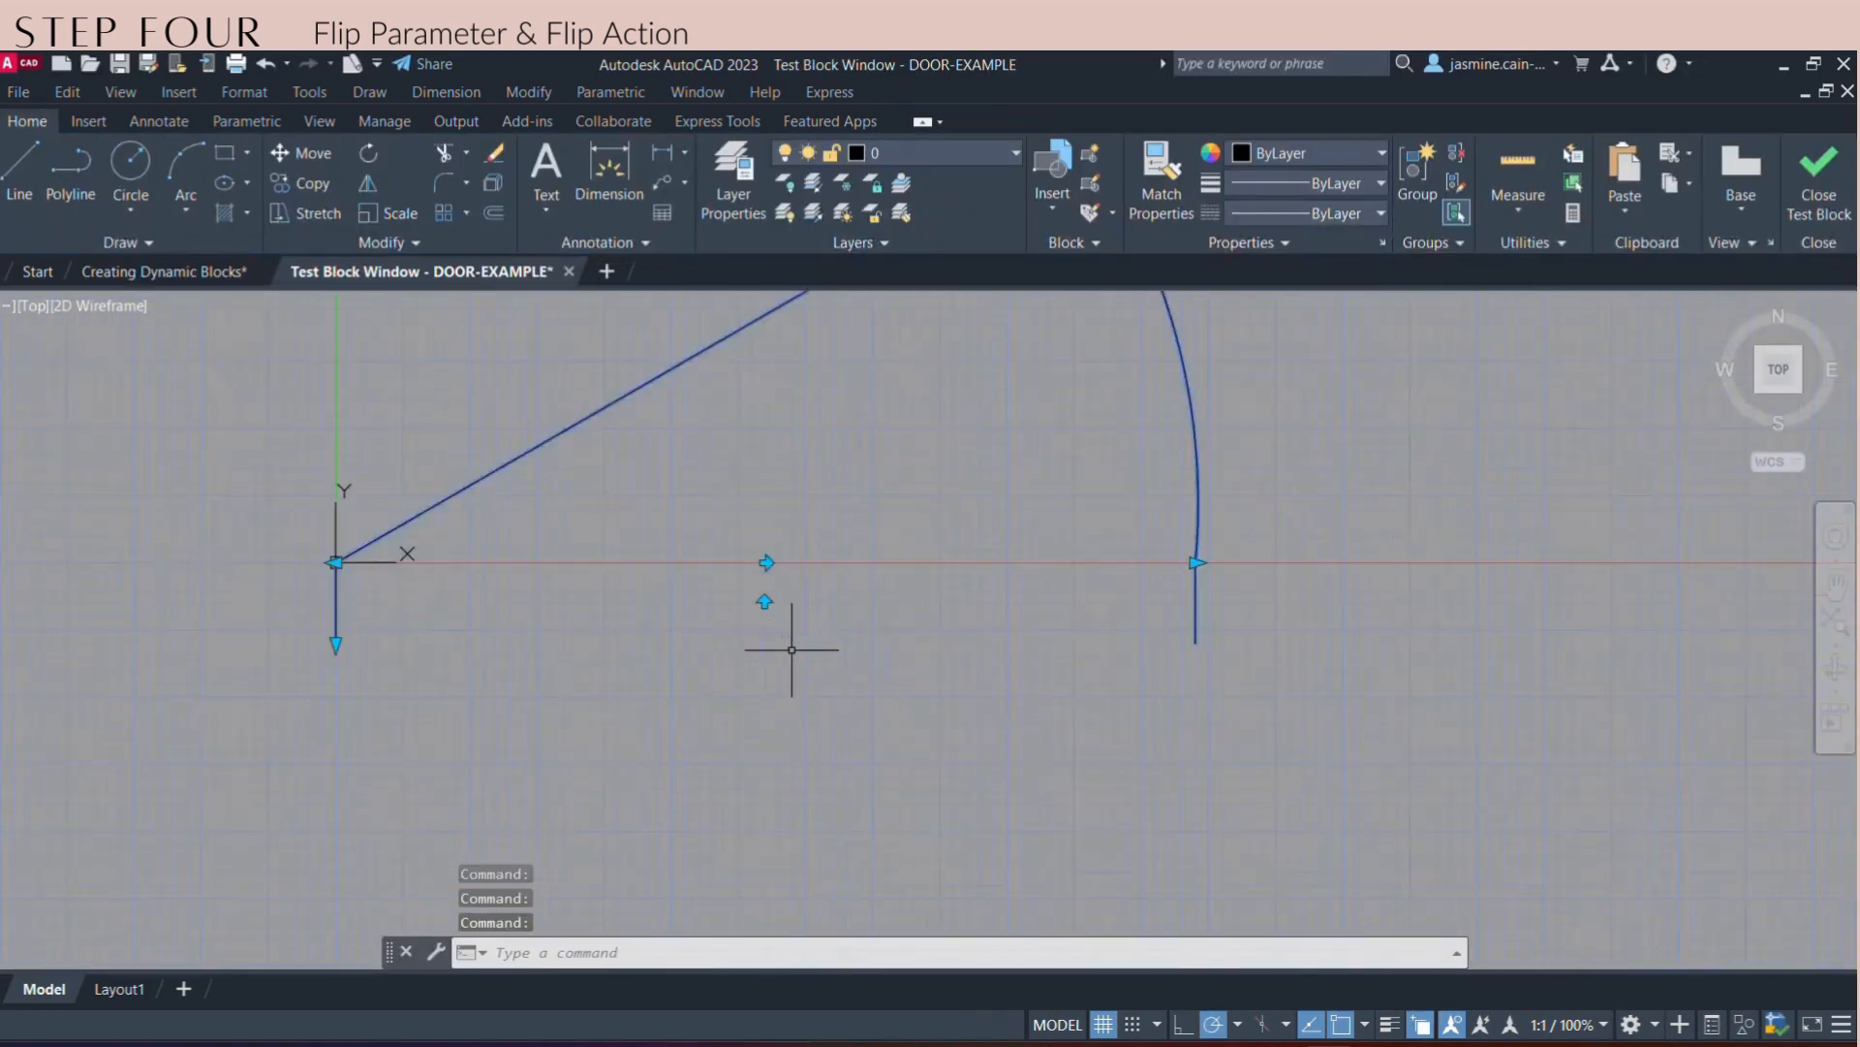
# - Flip the test door up and down several times with its vertical flip grip
pyautogui.click(765, 603)
pyautogui.click(764, 603)
pyautogui.click(765, 602)
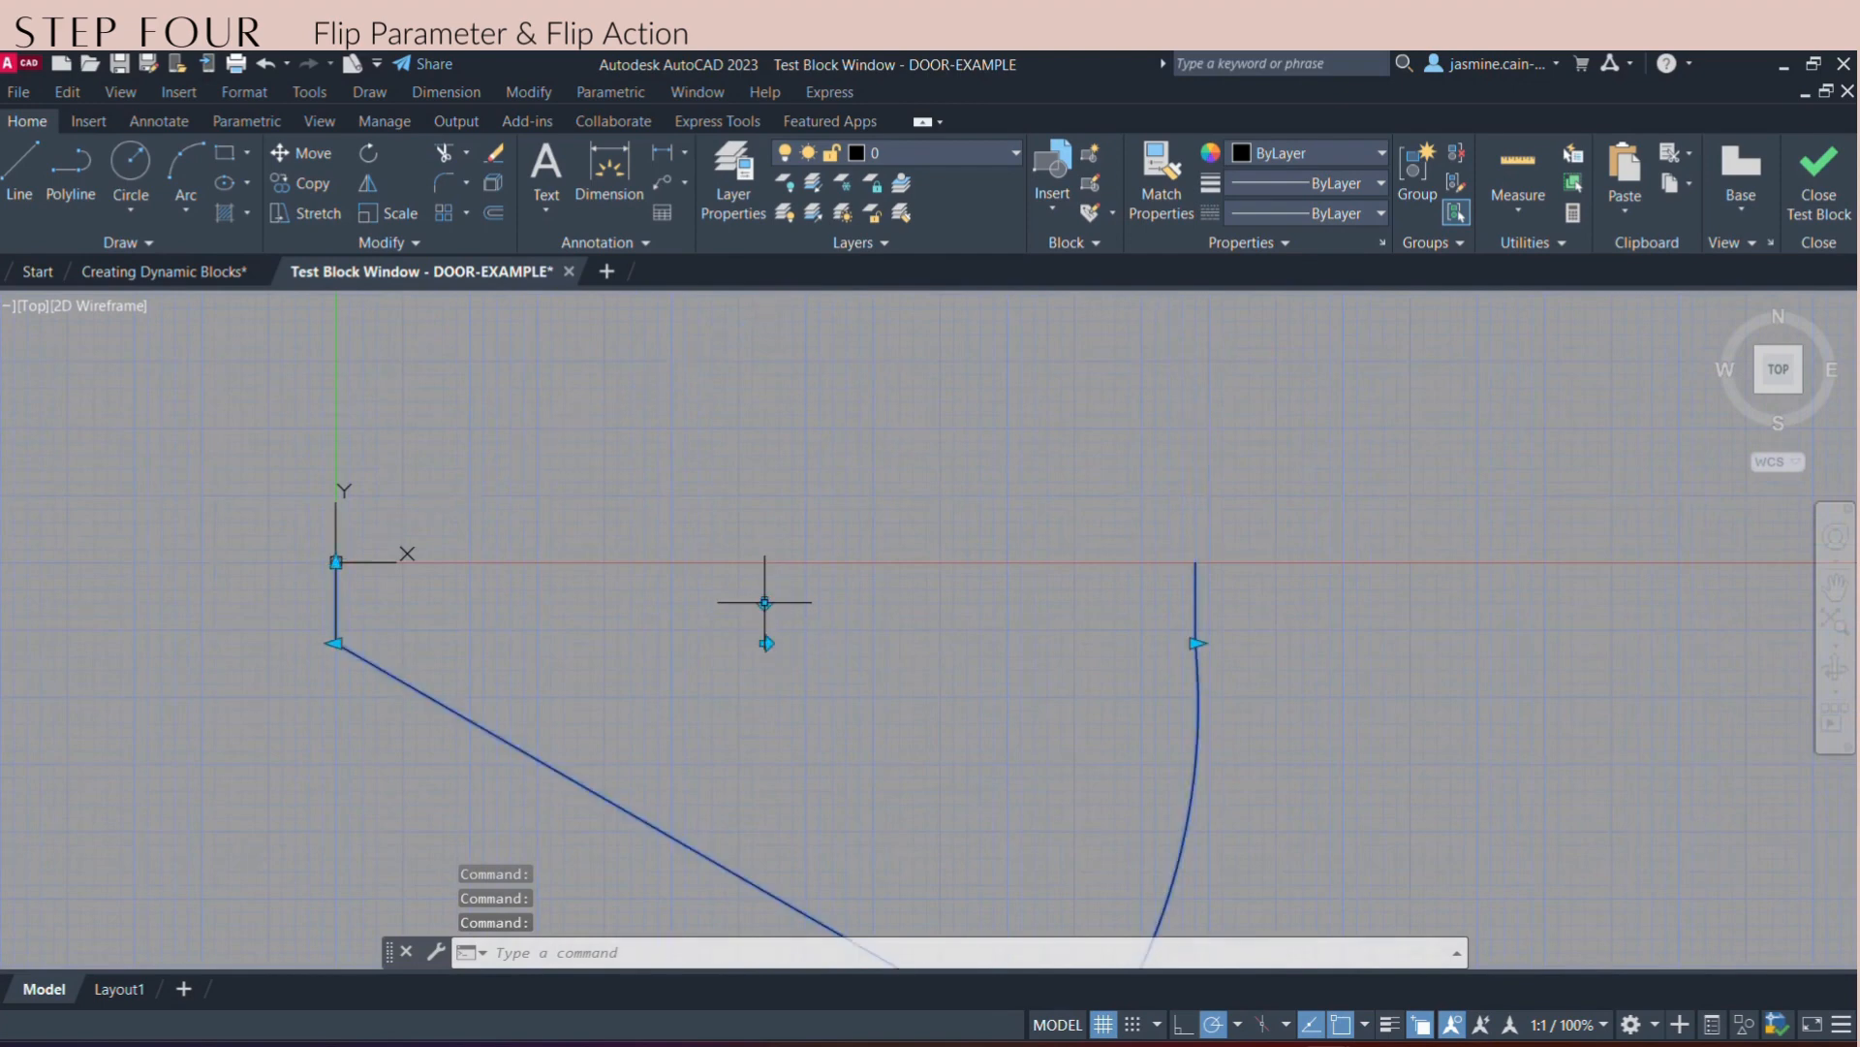
pyautogui.click(765, 602)
pyautogui.click(765, 601)
pyautogui.click(765, 602)
pyautogui.scroll(-4, 765, 602)
pyautogui.click(764, 602)
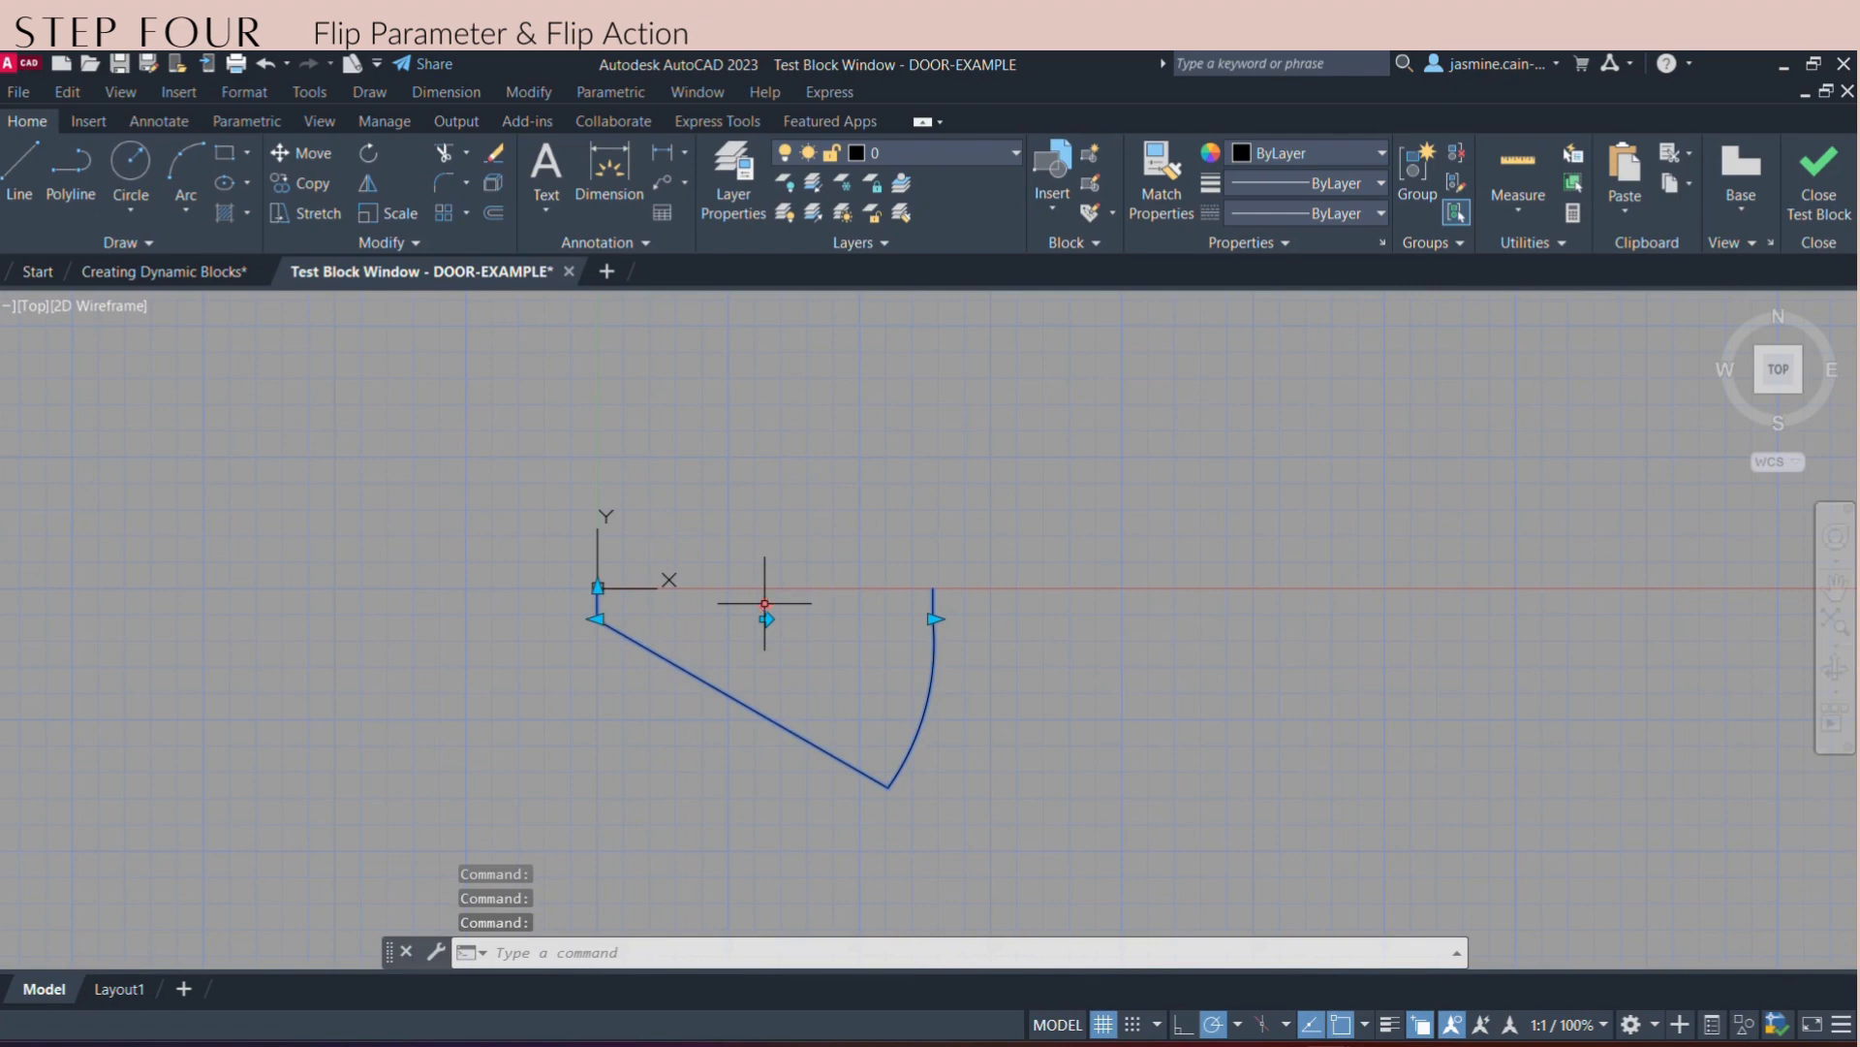
pyautogui.click(765, 603)
# - Flip the test door left and right with its horizontal flip grip and close the test block window
pyautogui.click(766, 589)
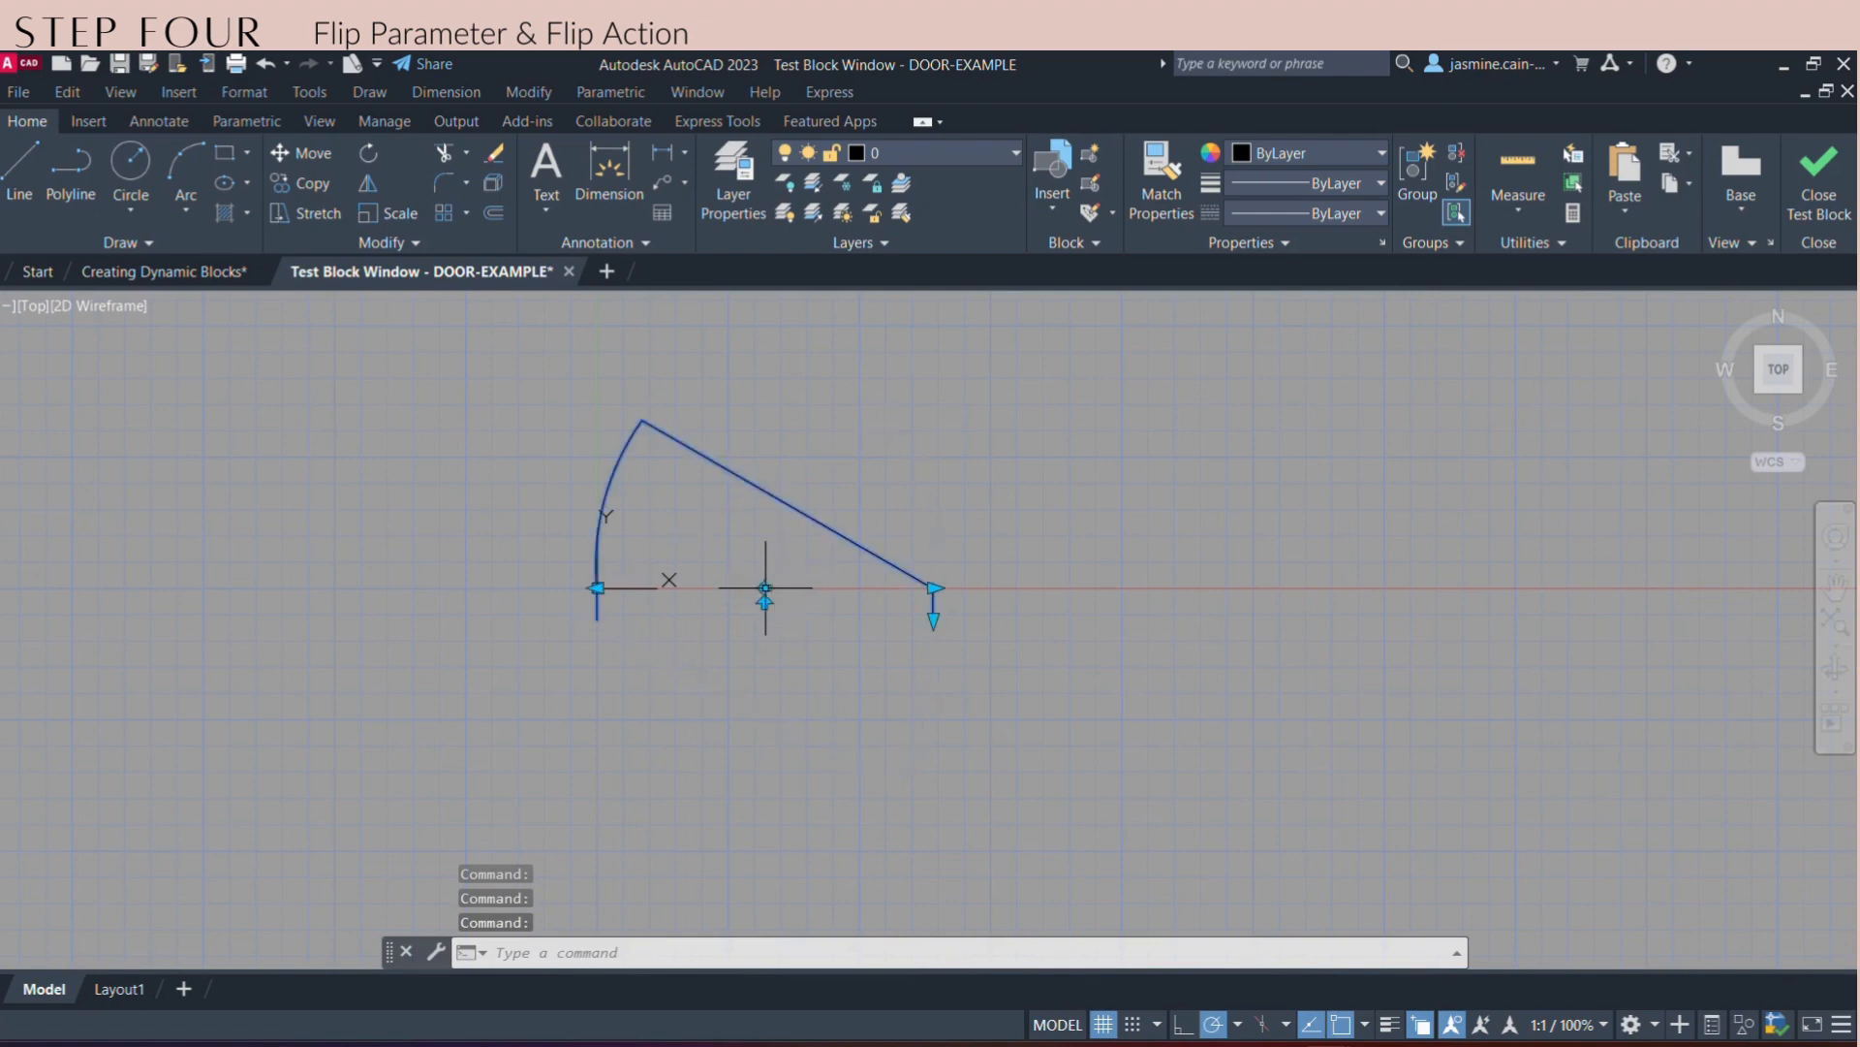
pyautogui.click(765, 587)
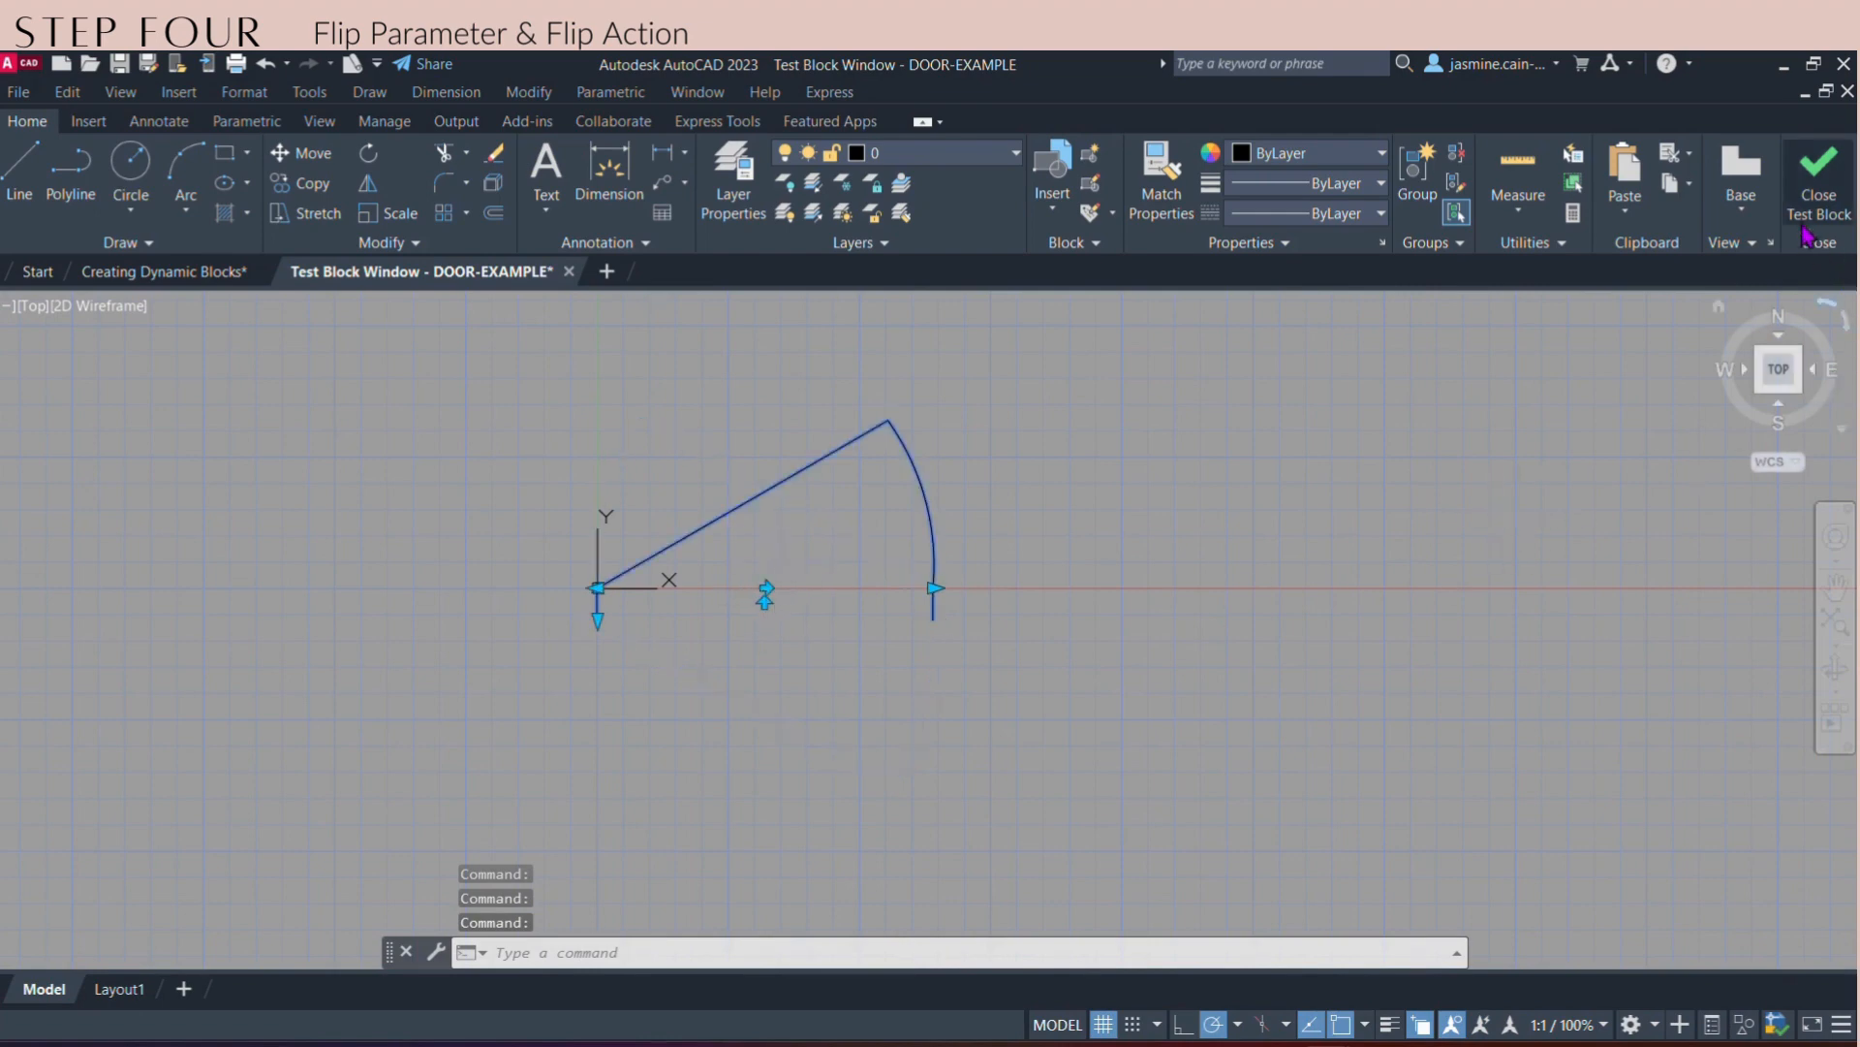
pyautogui.click(1817, 203)
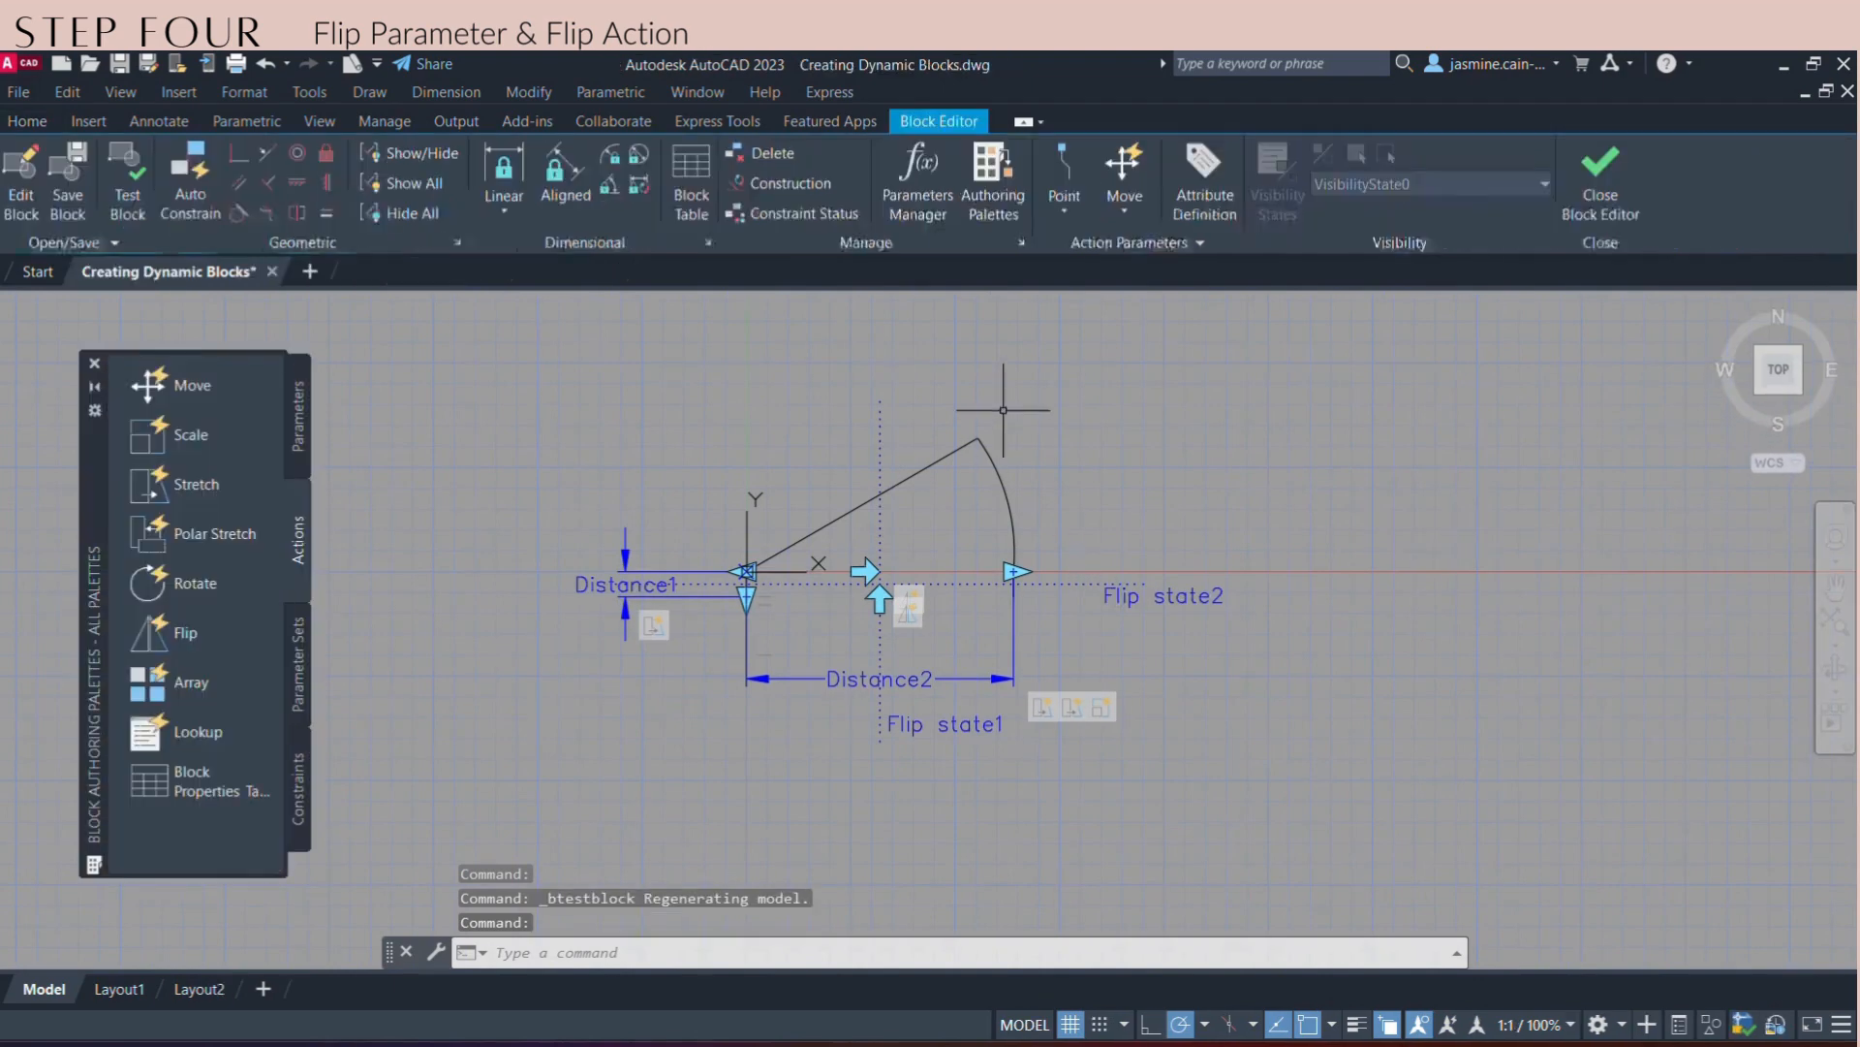
# - Add a perpendicular Alignment parameter based at the door's hinge point, with its alignment direction running horizontally past the right jamb
pyautogui.moveTo(1116, 410); pyautogui.dragTo(1139, 424, button='middle')
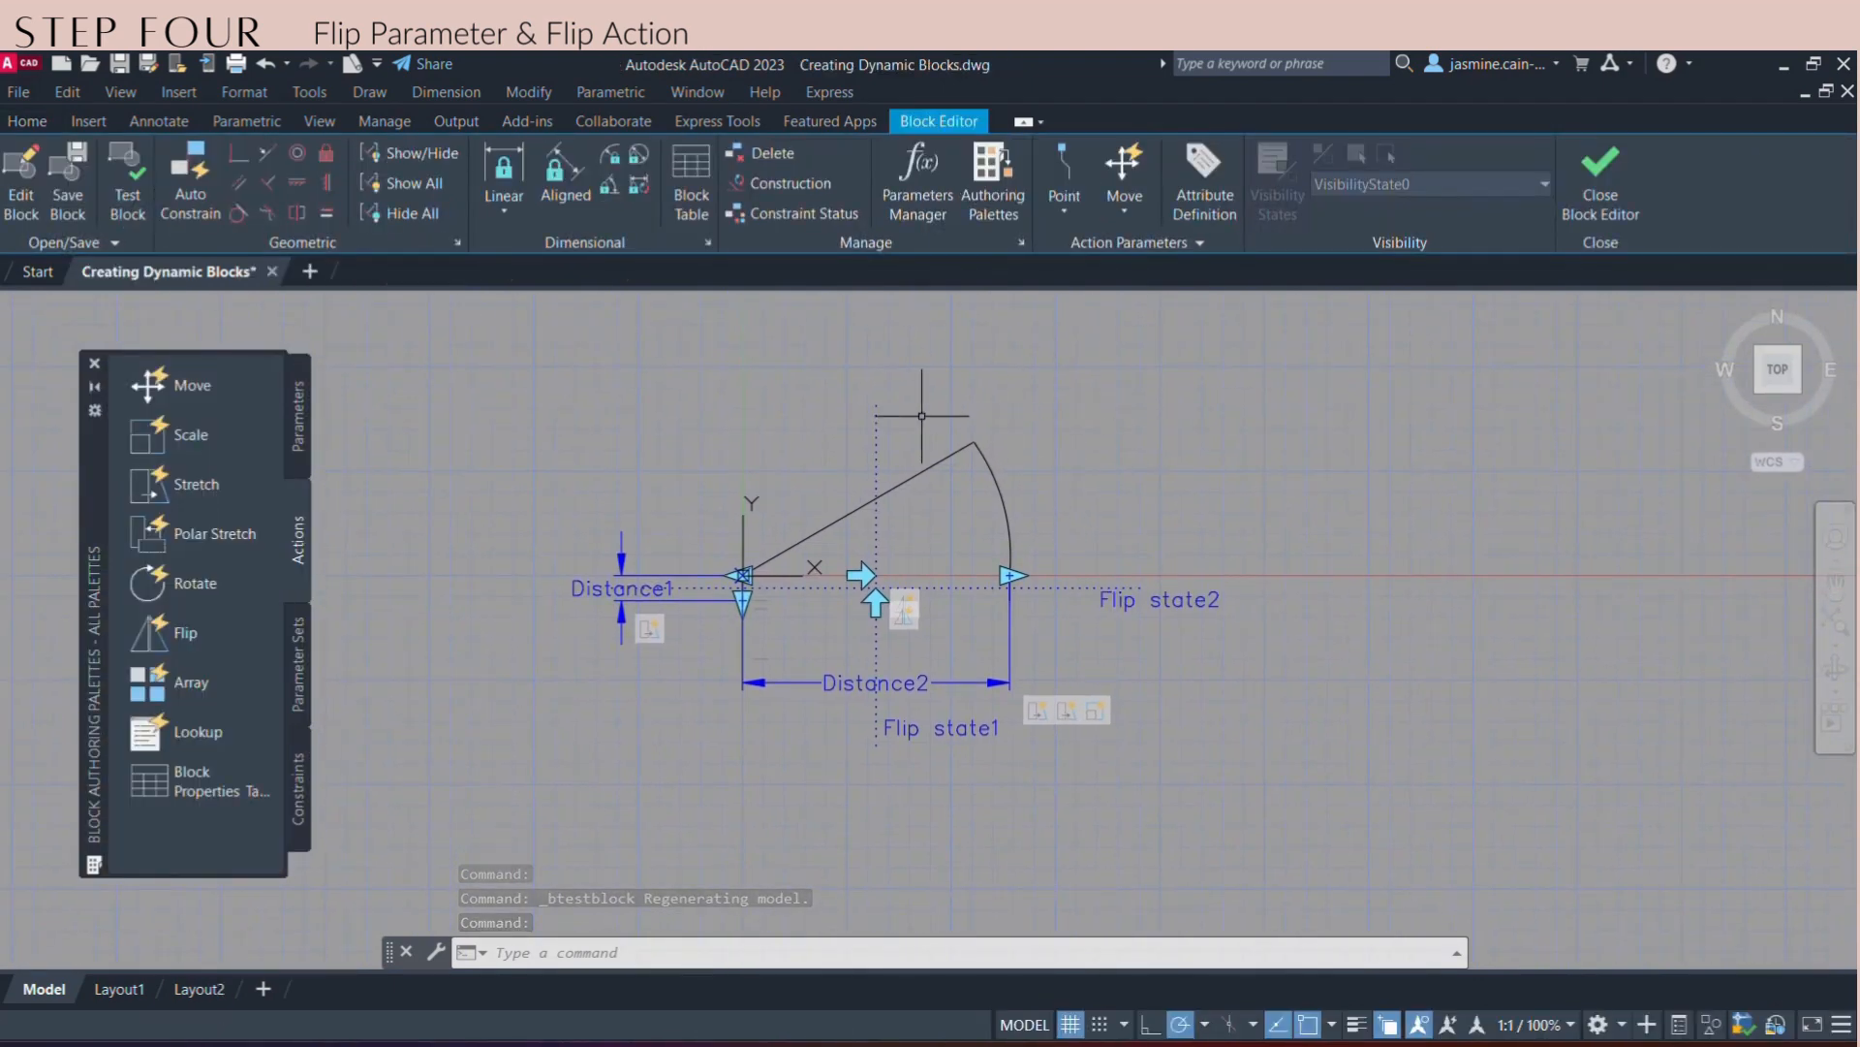
pyautogui.moveTo(940, 398); pyautogui.dragTo(936, 428, button='middle')
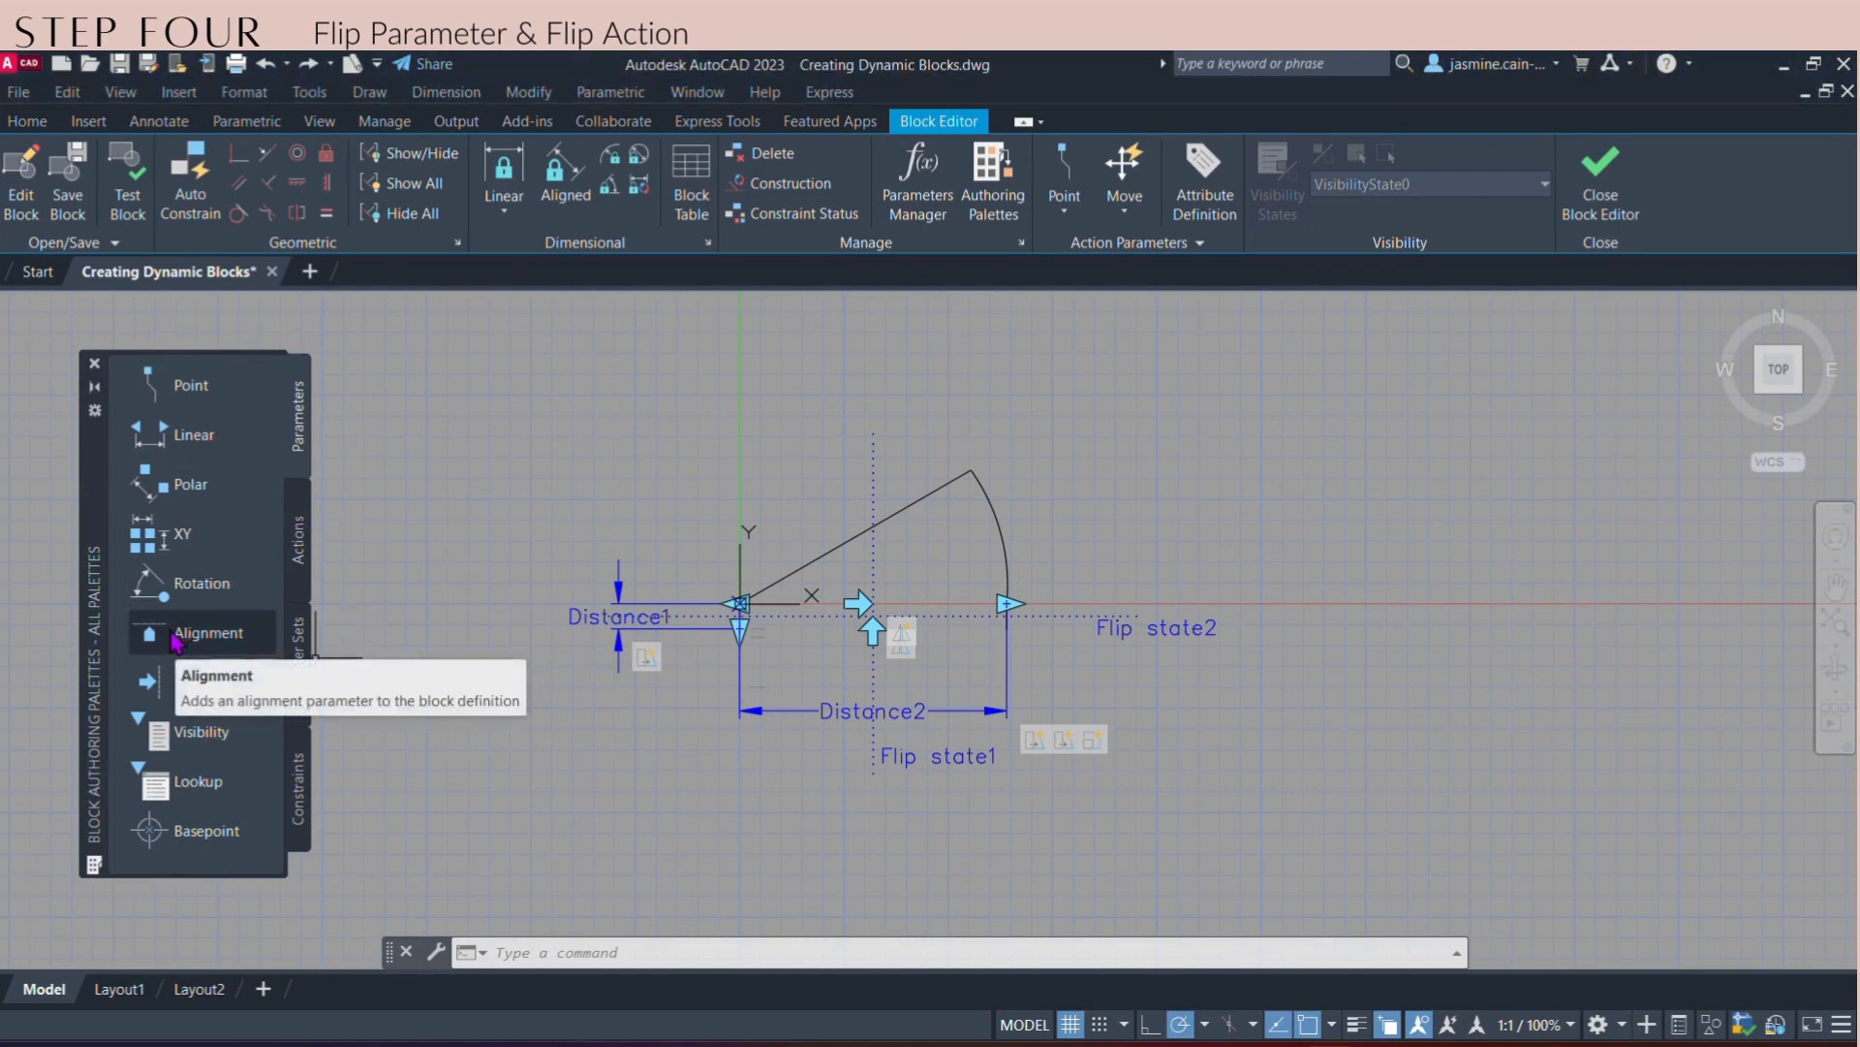
pyautogui.click(177, 638)
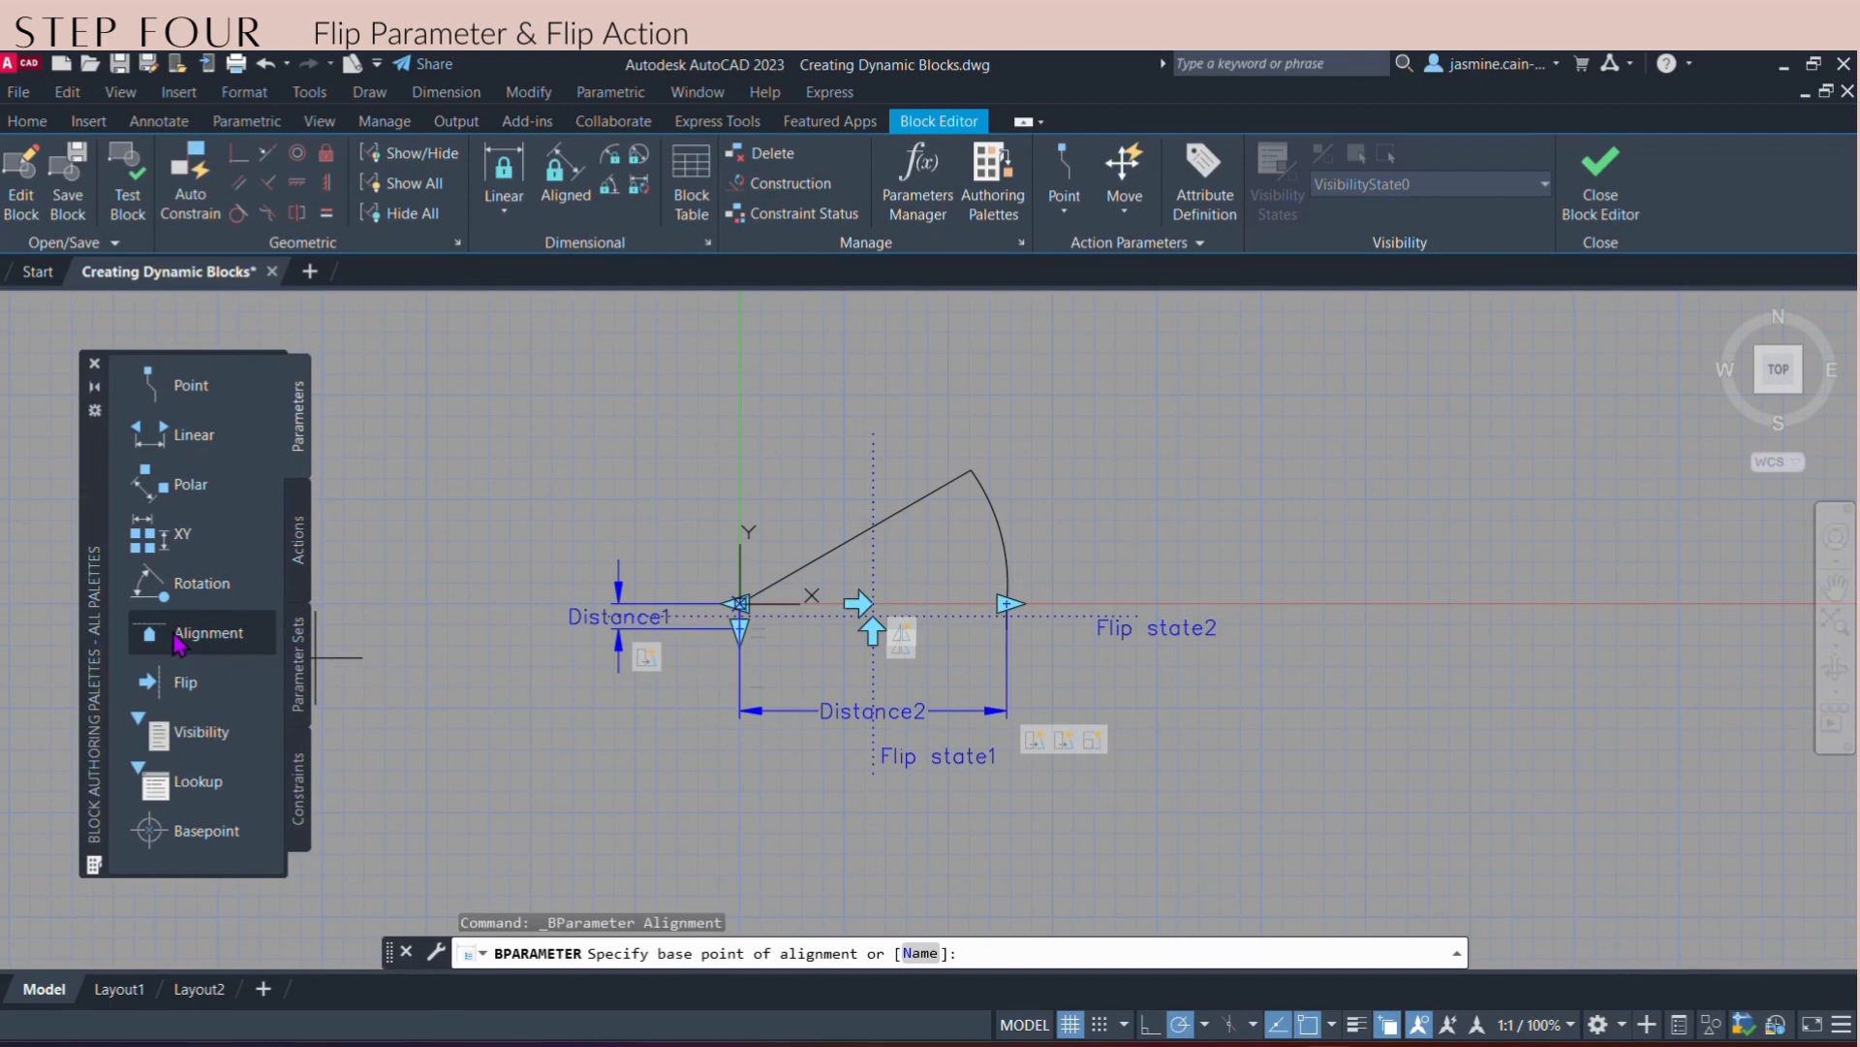
pyautogui.click(740, 603)
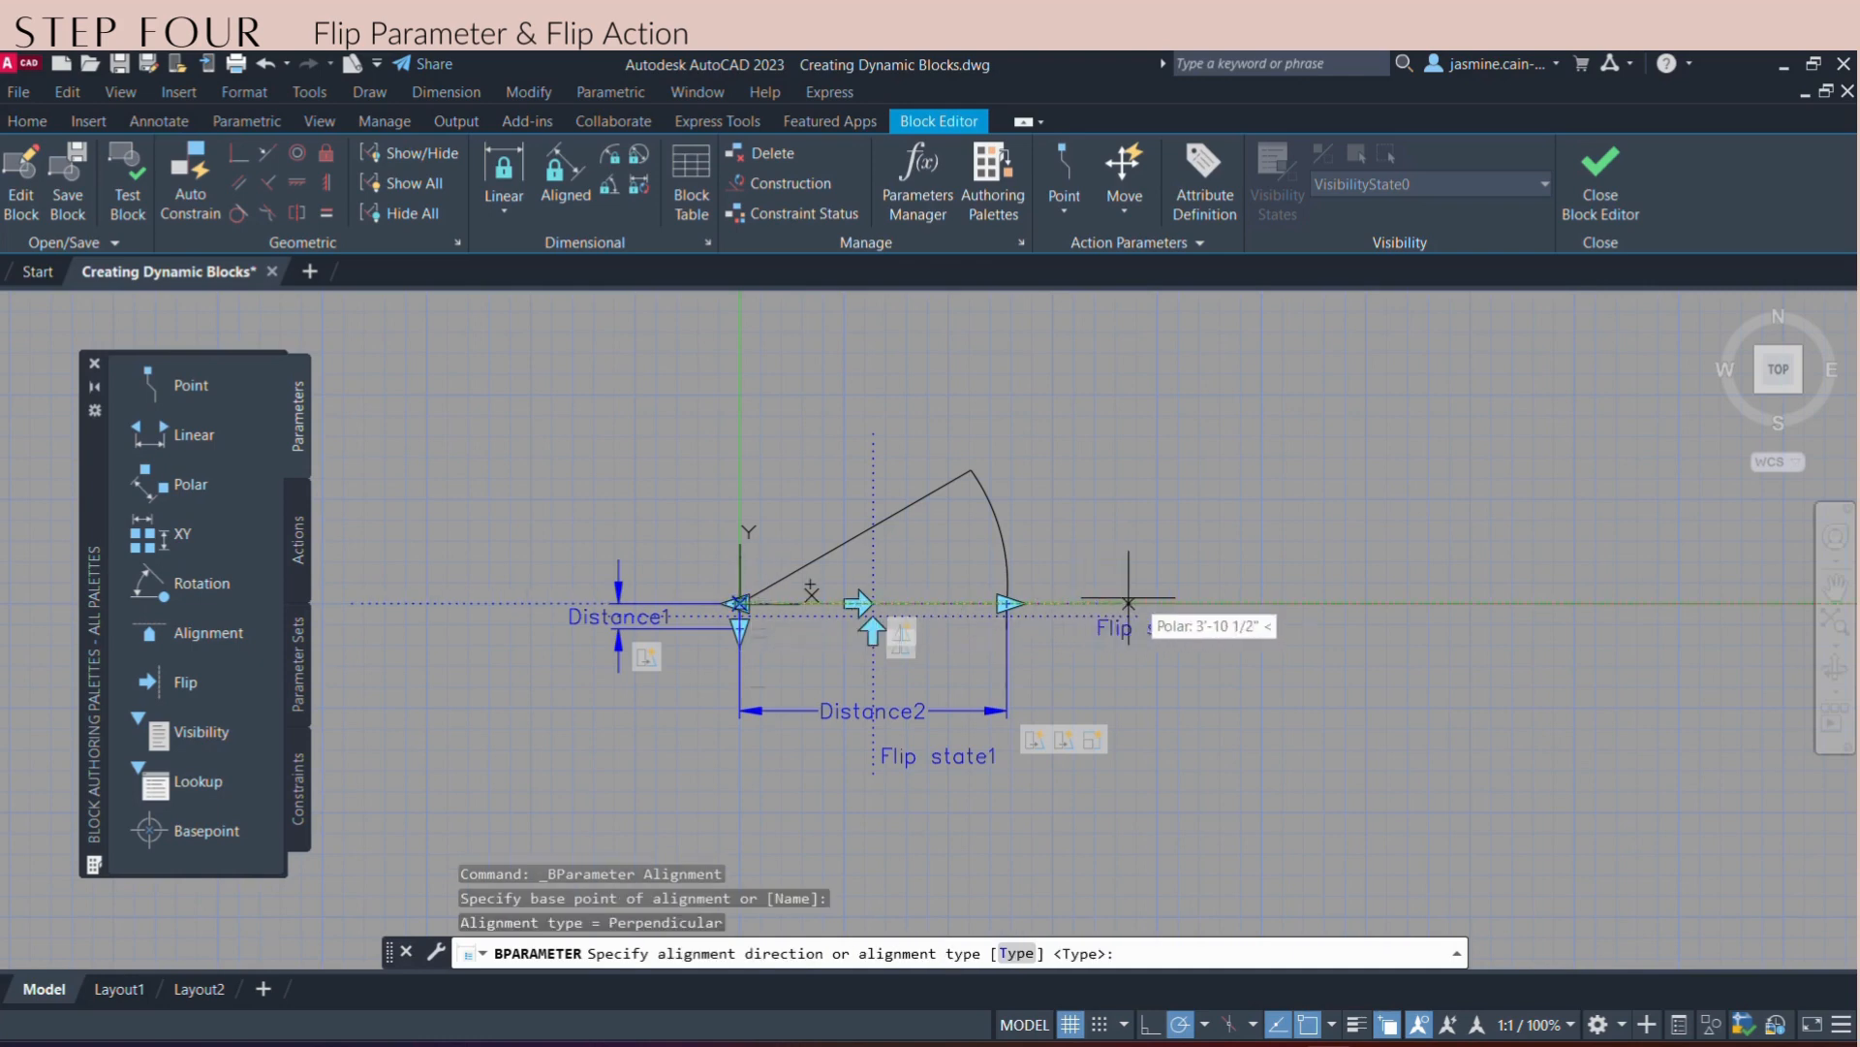
pyautogui.click(1063, 603)
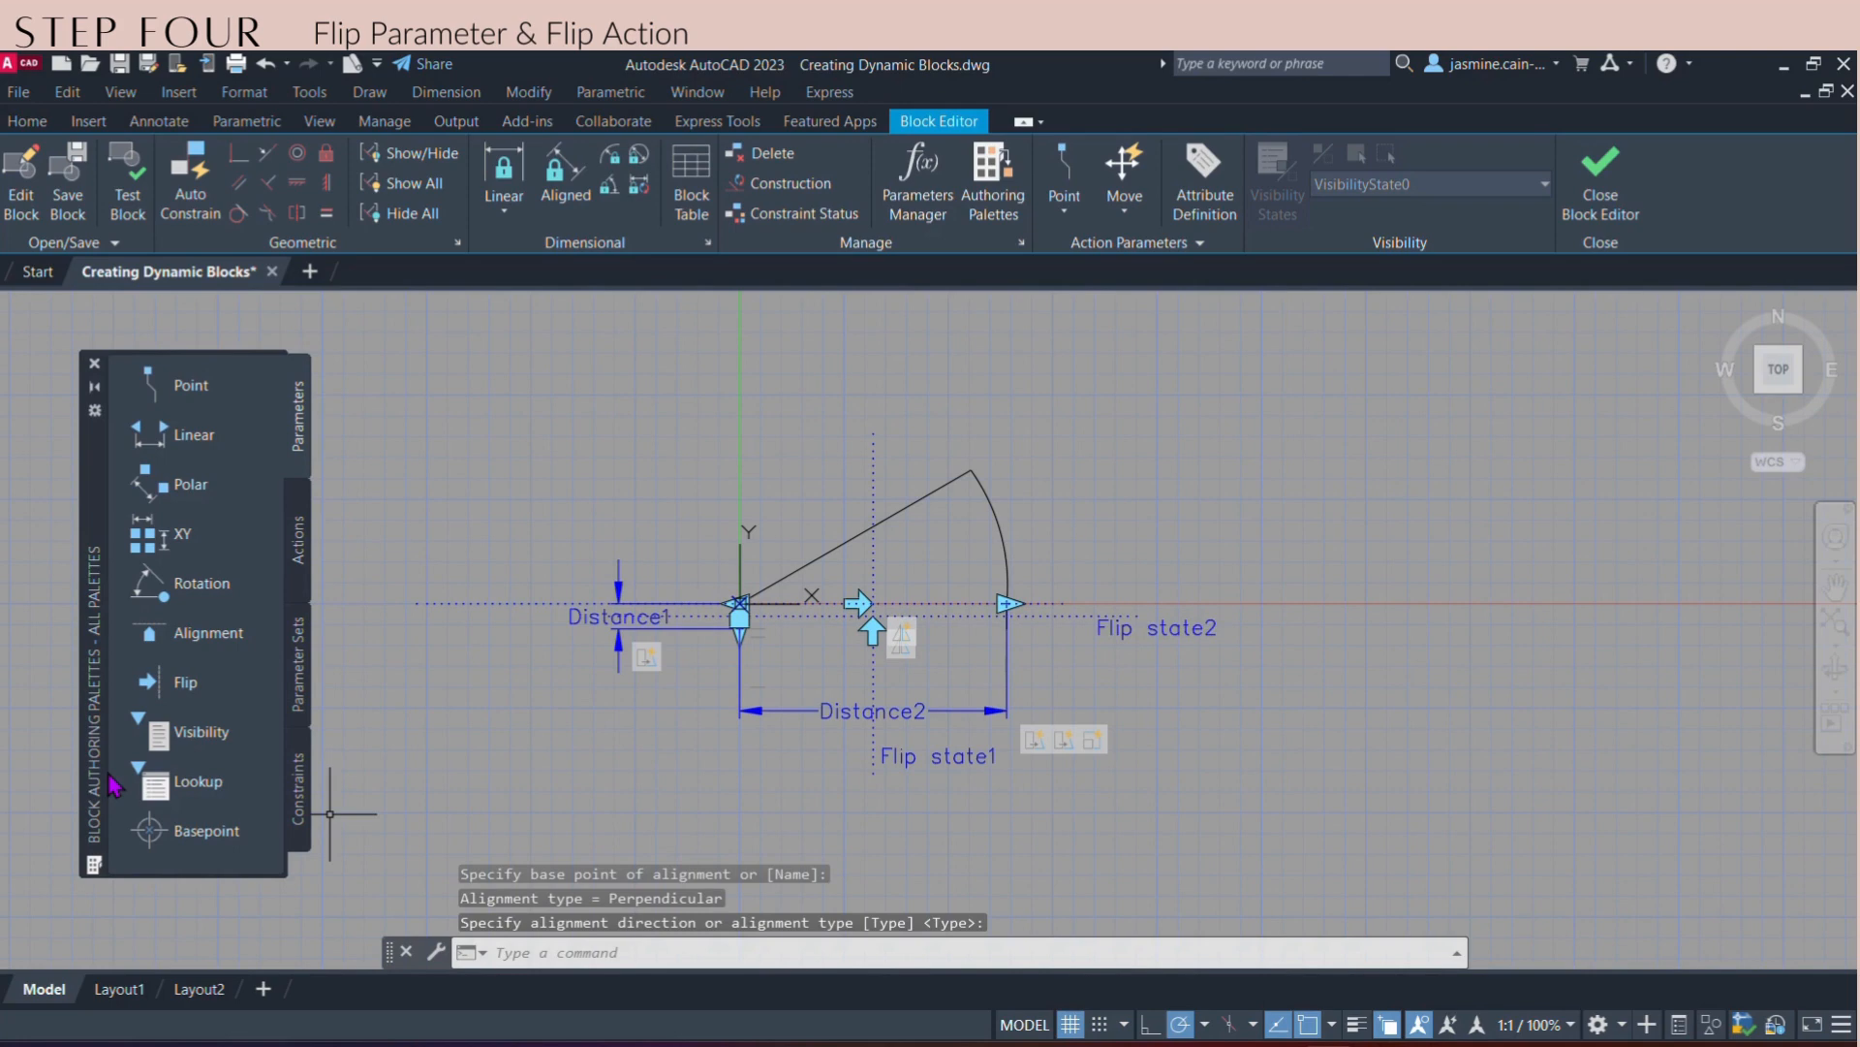
# - Place a Basepoint parameter at the door's hinge point on the left jamb
pyautogui.click(199, 830)
pyautogui.scroll(4, 759, 610)
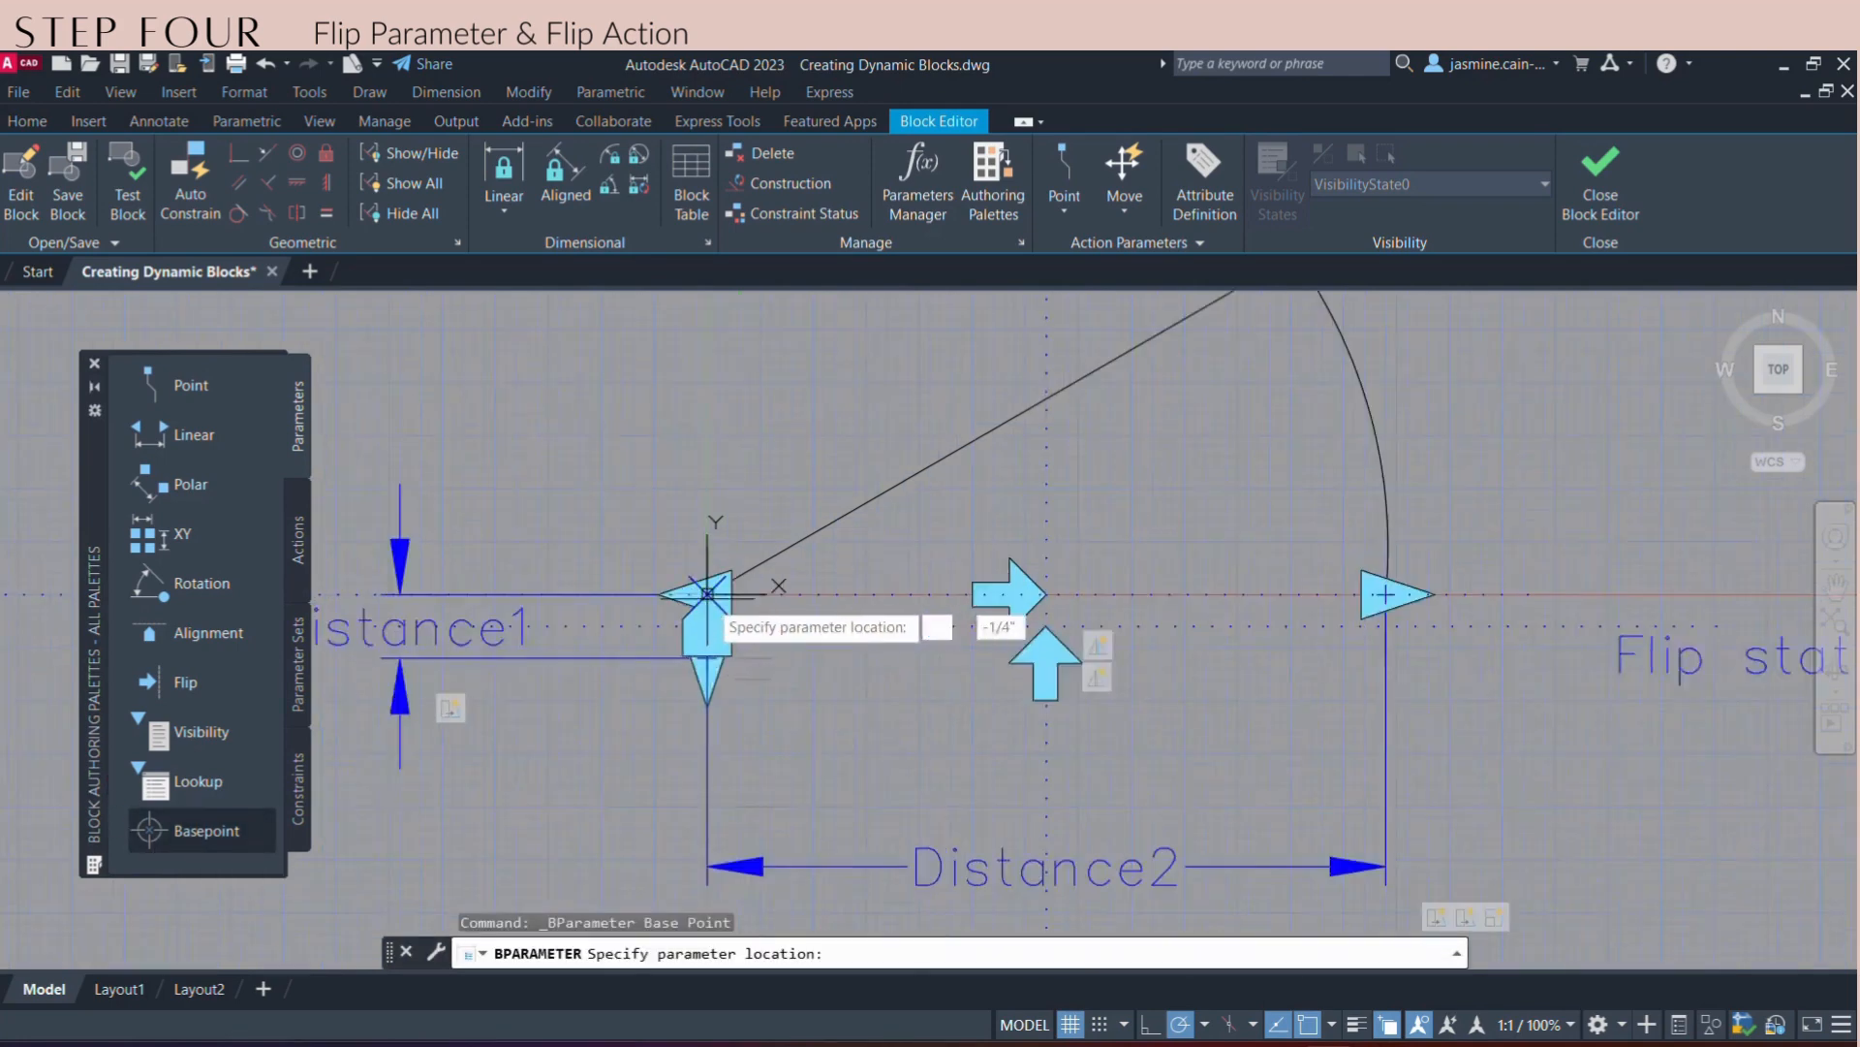
pyautogui.click(738, 602)
pyautogui.scroll(-4, 566, 601)
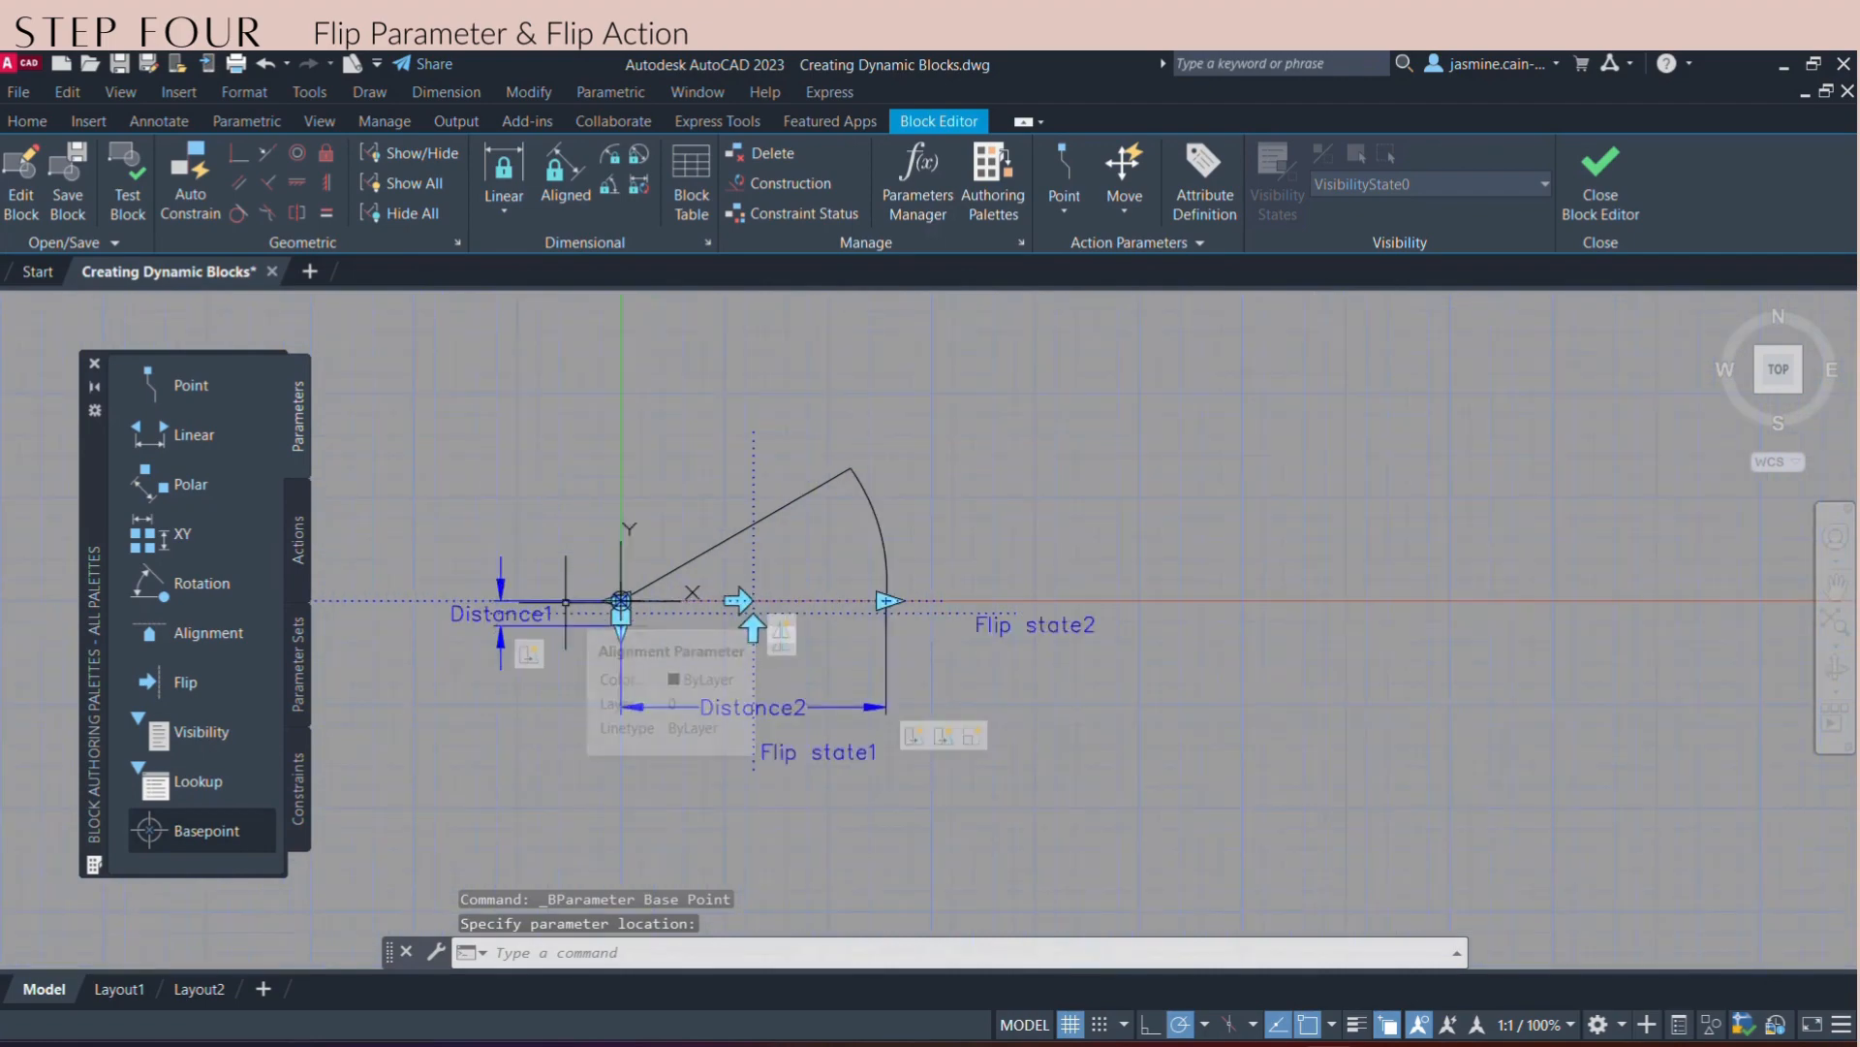
# - Test the door block in a test block window by flipping it left and right, as well as up and down
pyautogui.click(127, 179)
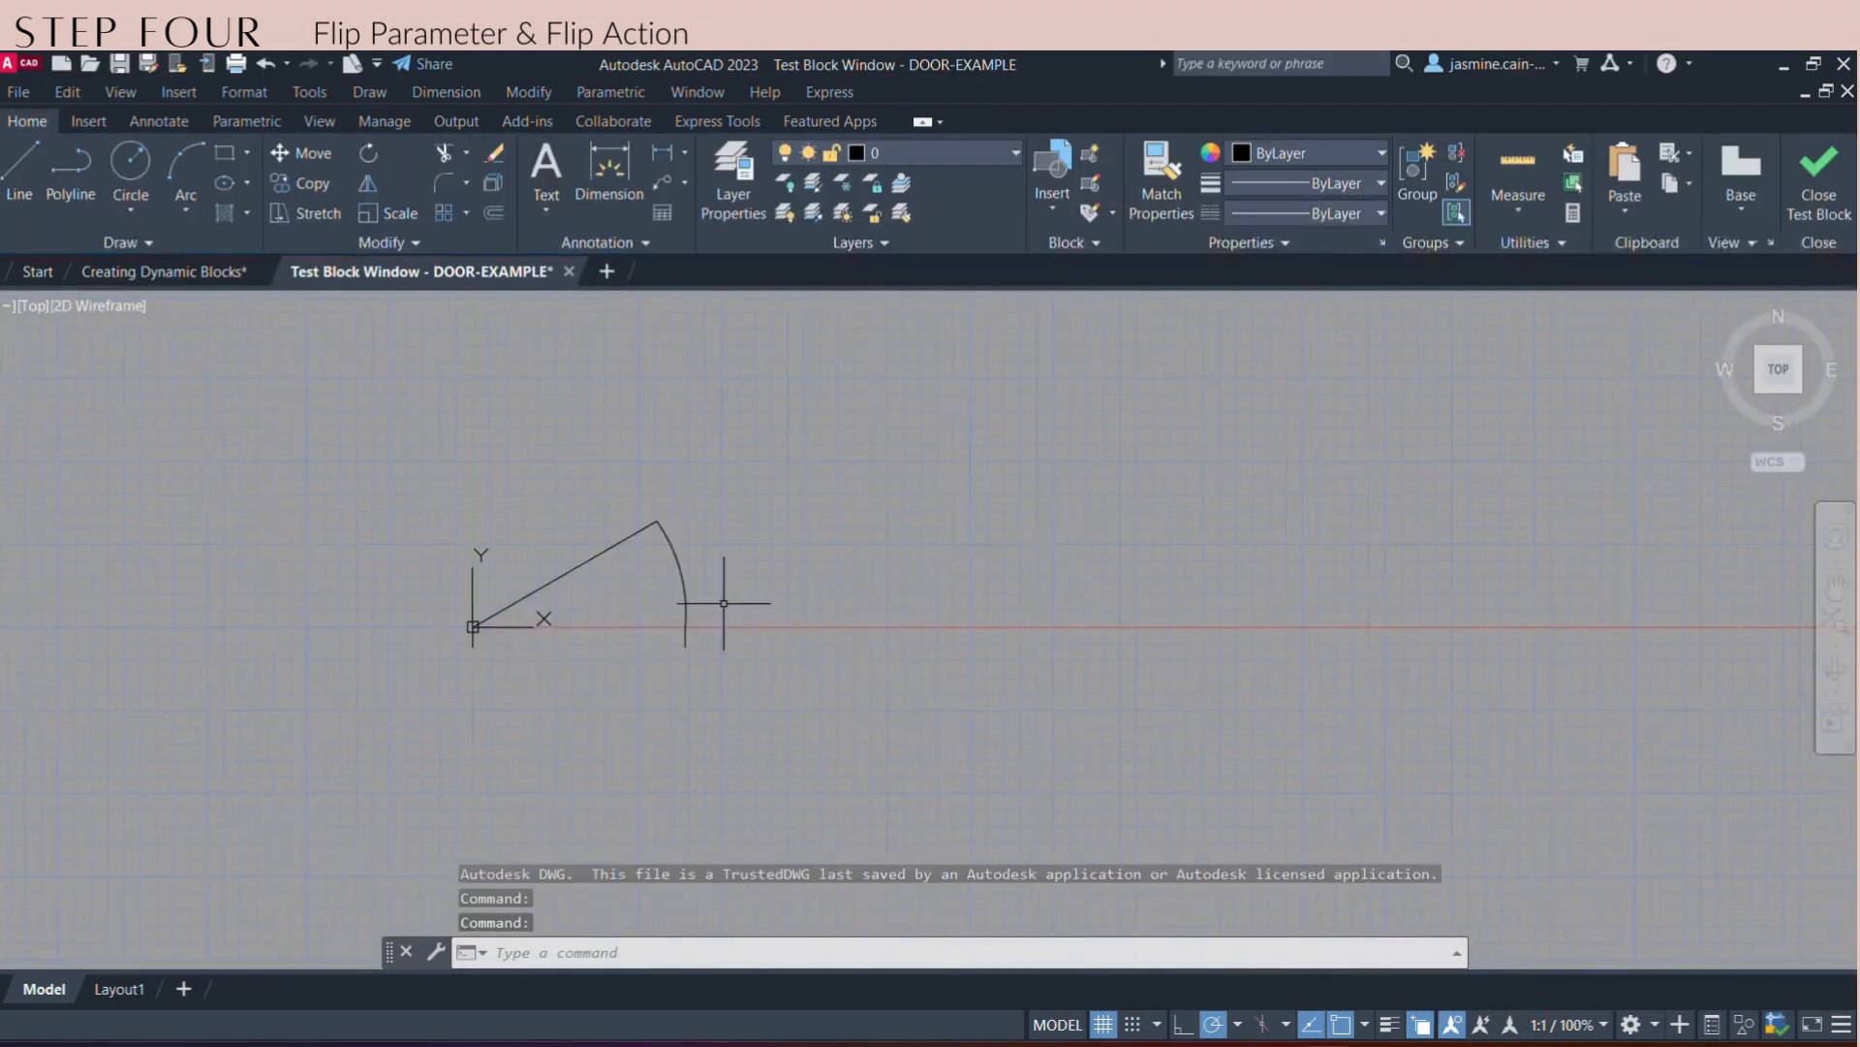
pyautogui.click(611, 541)
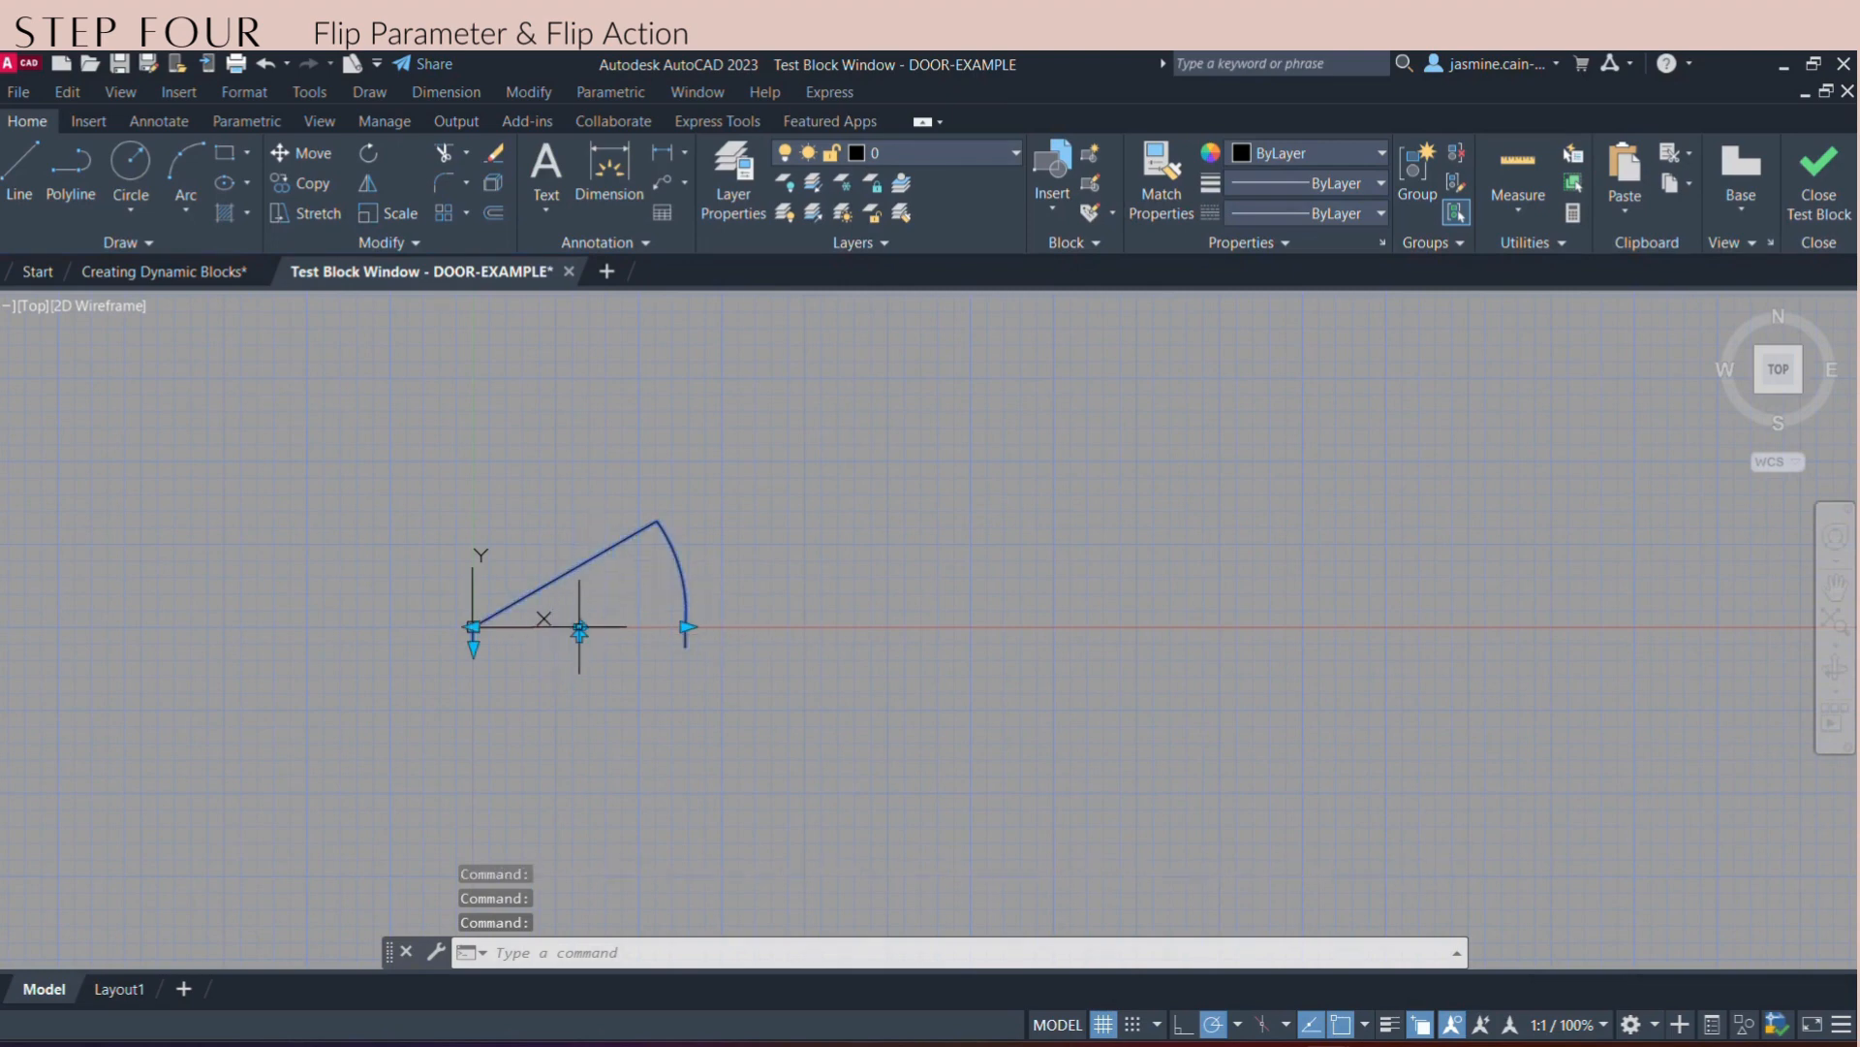
pyautogui.click(580, 627)
pyautogui.click(579, 627)
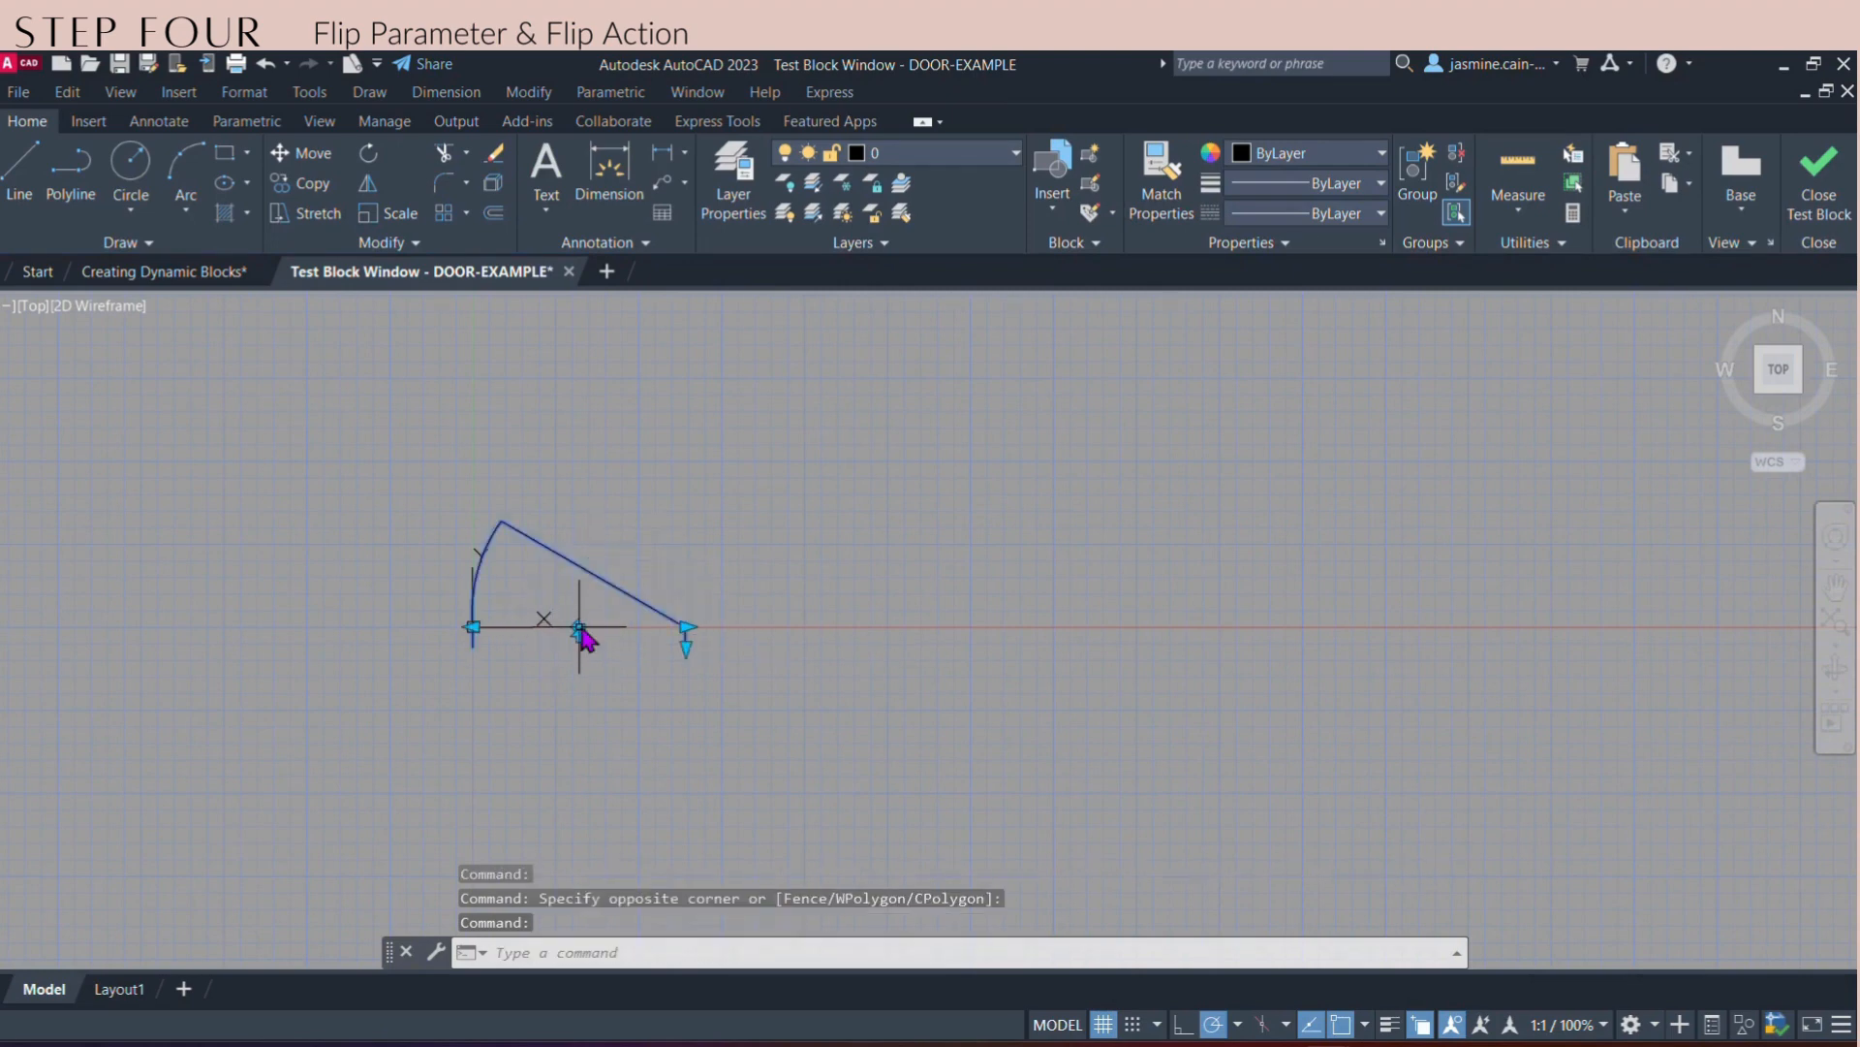
pyautogui.click(580, 627)
pyautogui.click(579, 635)
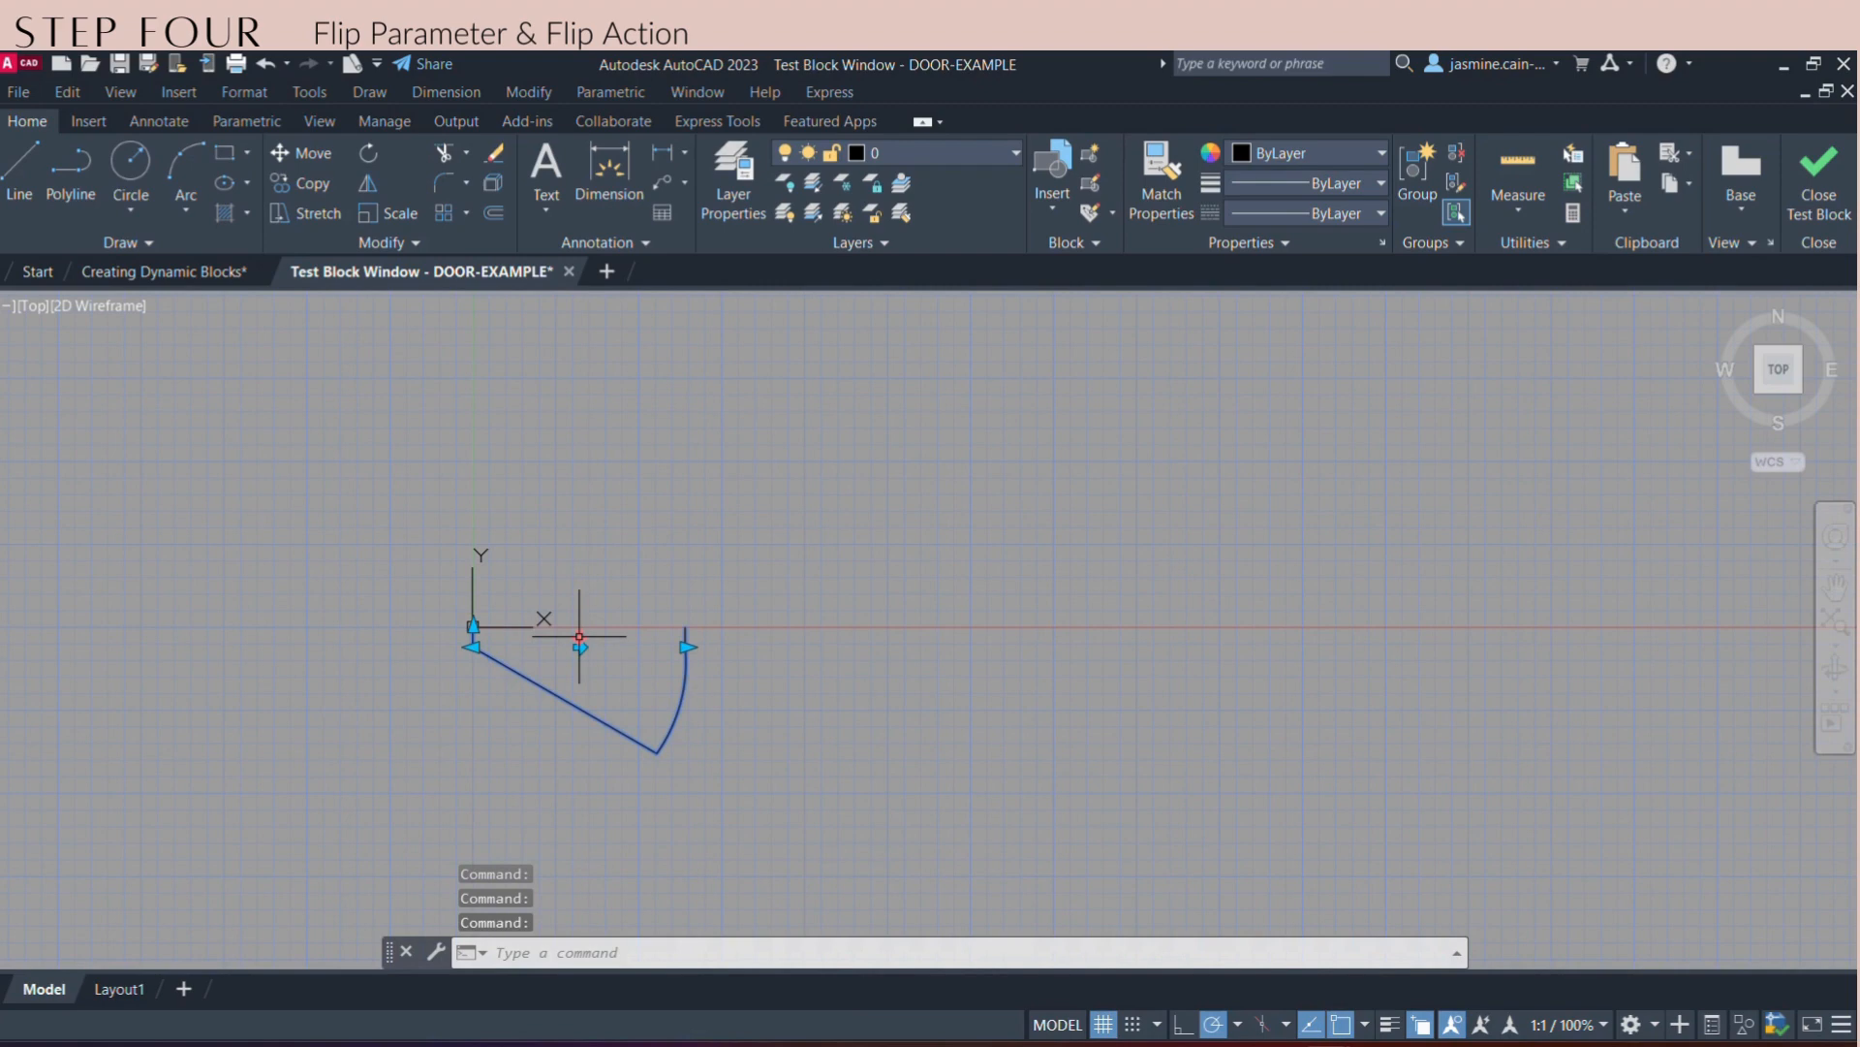
pyautogui.click(579, 637)
# - Widen the test door and deepen its jambs to 10" with the linear grips, and close the test block window
pyautogui.click(686, 627)
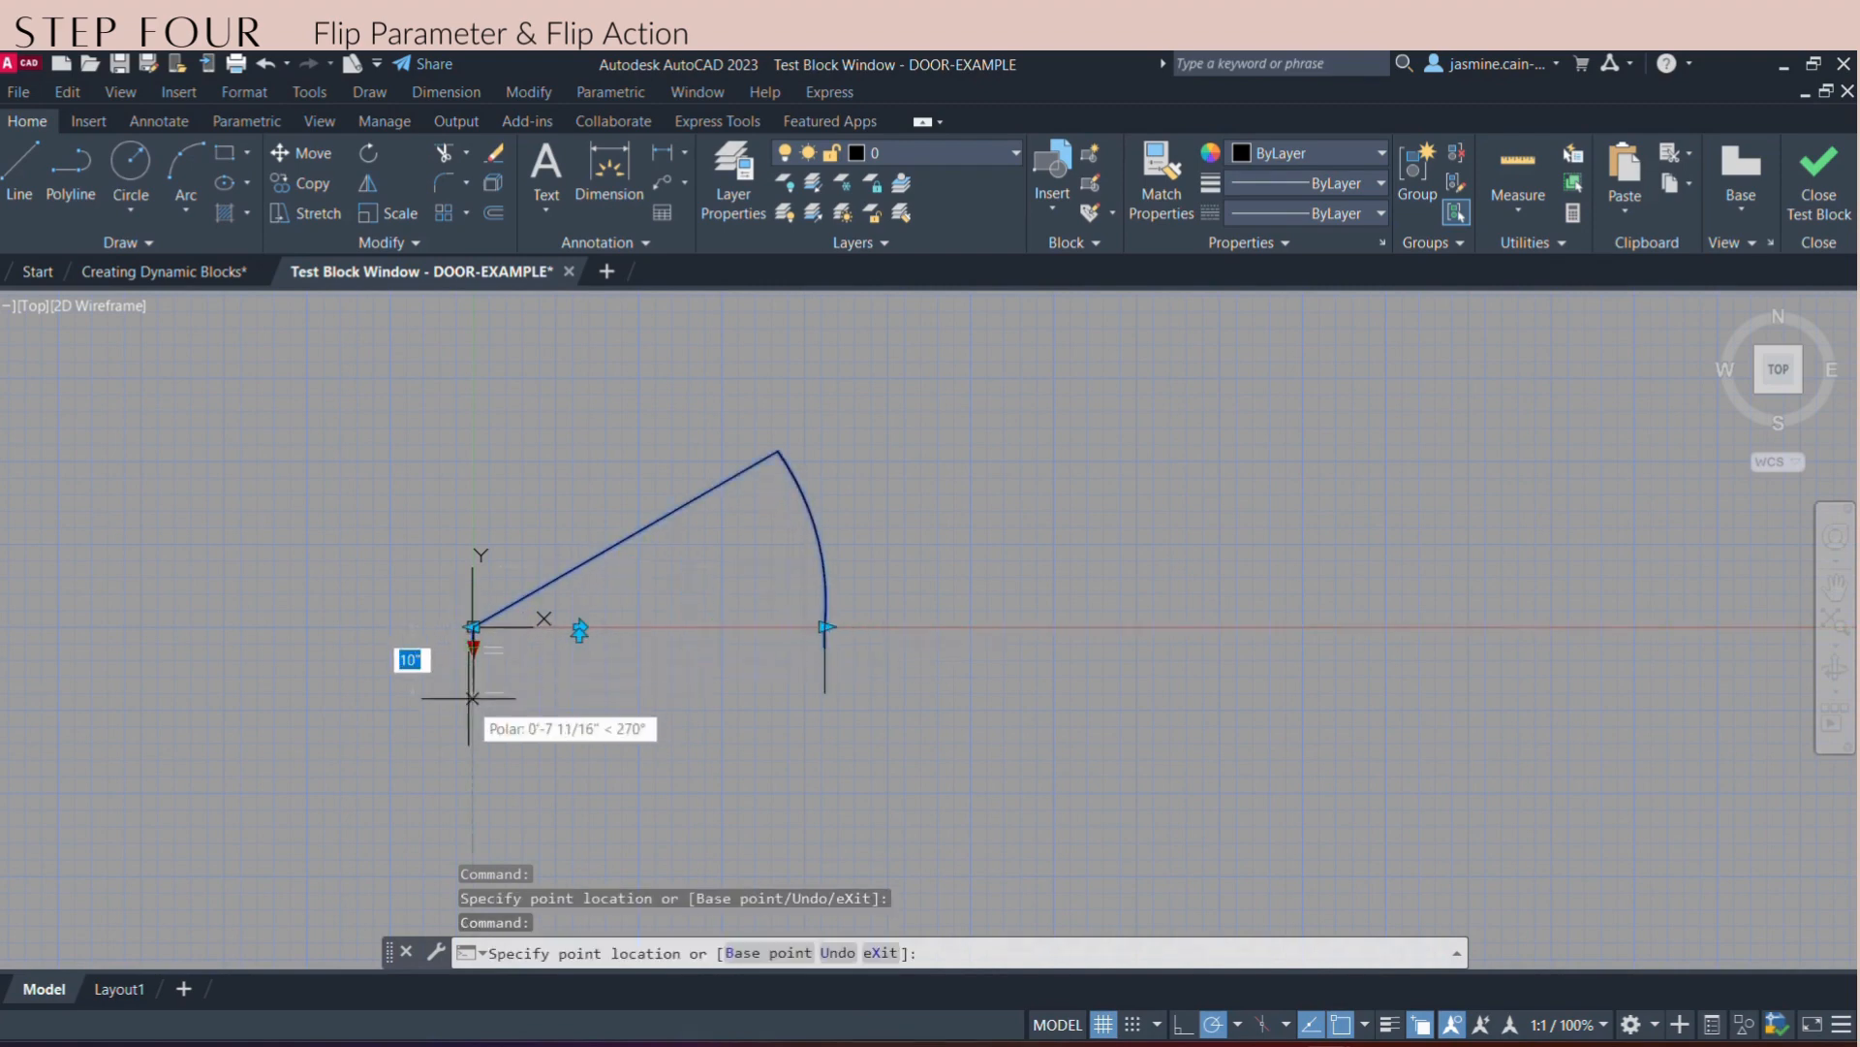
pyautogui.click(473, 695)
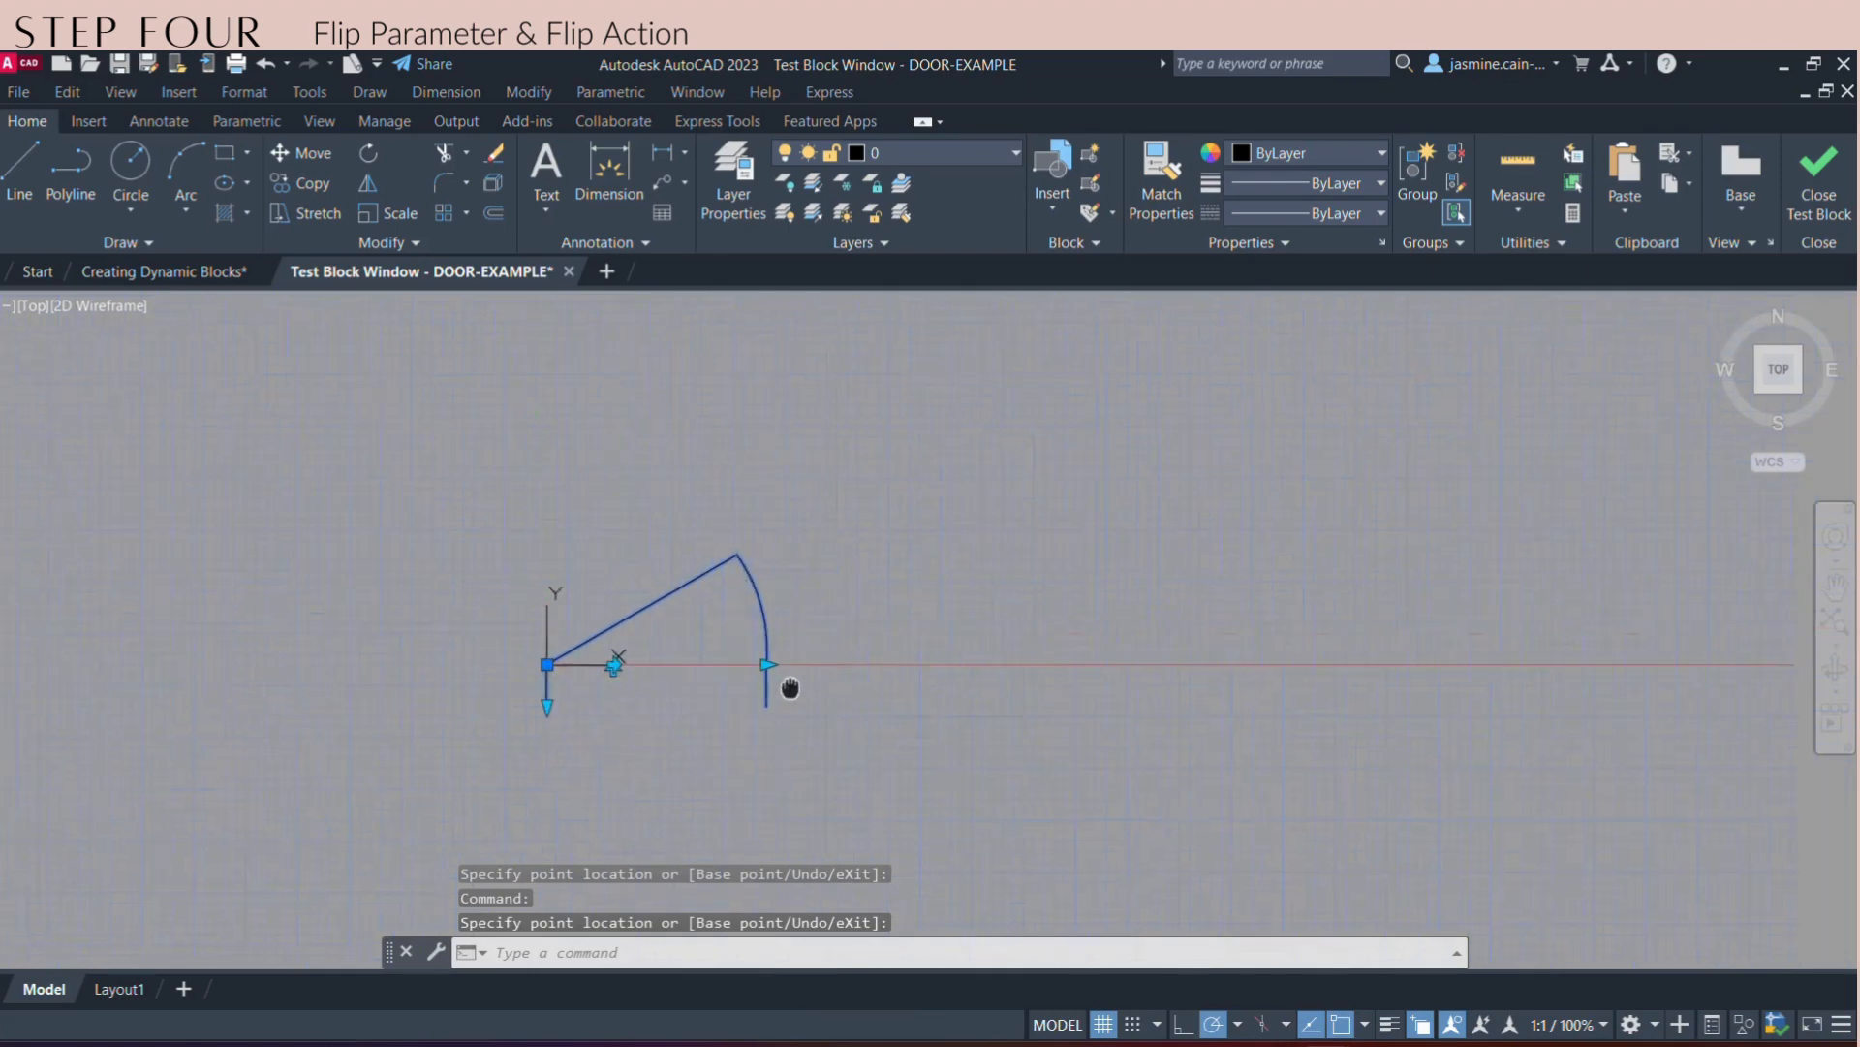
pyautogui.click(1836, 198)
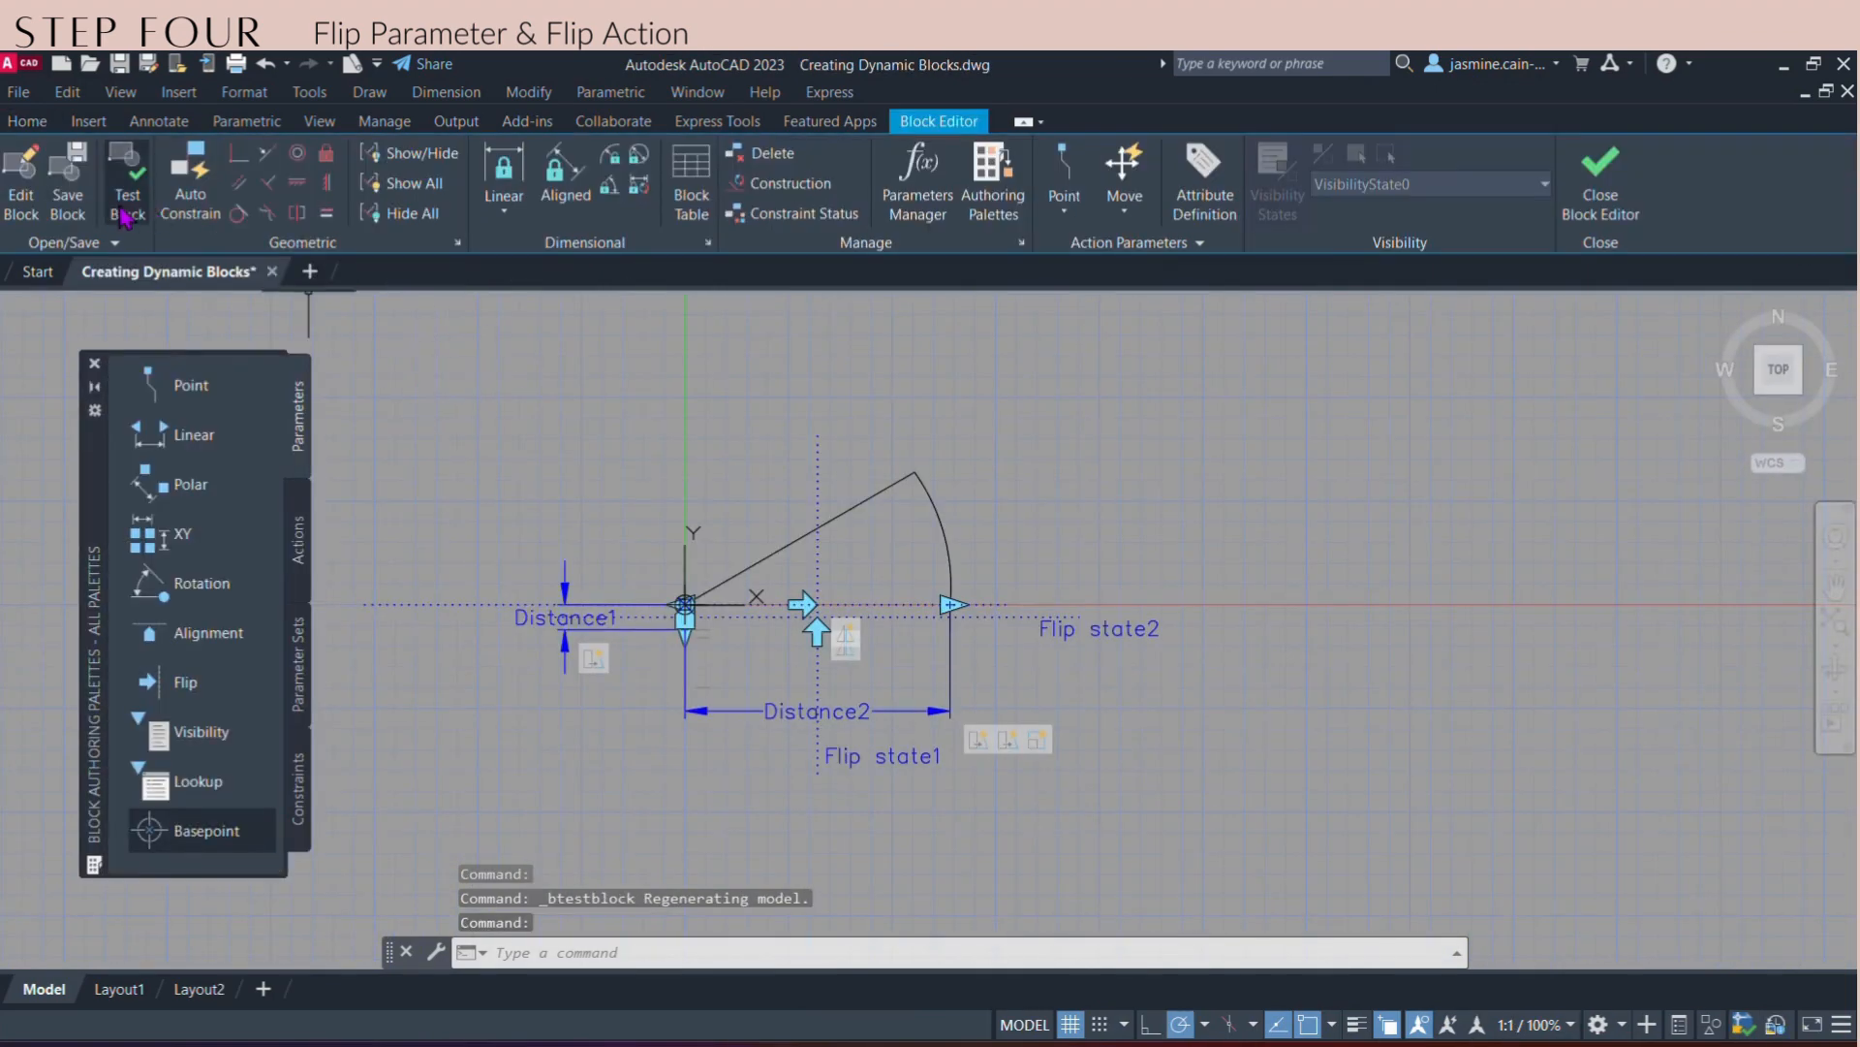
# - Save the door block definition and close the Block Editor
pyautogui.click(72, 198)
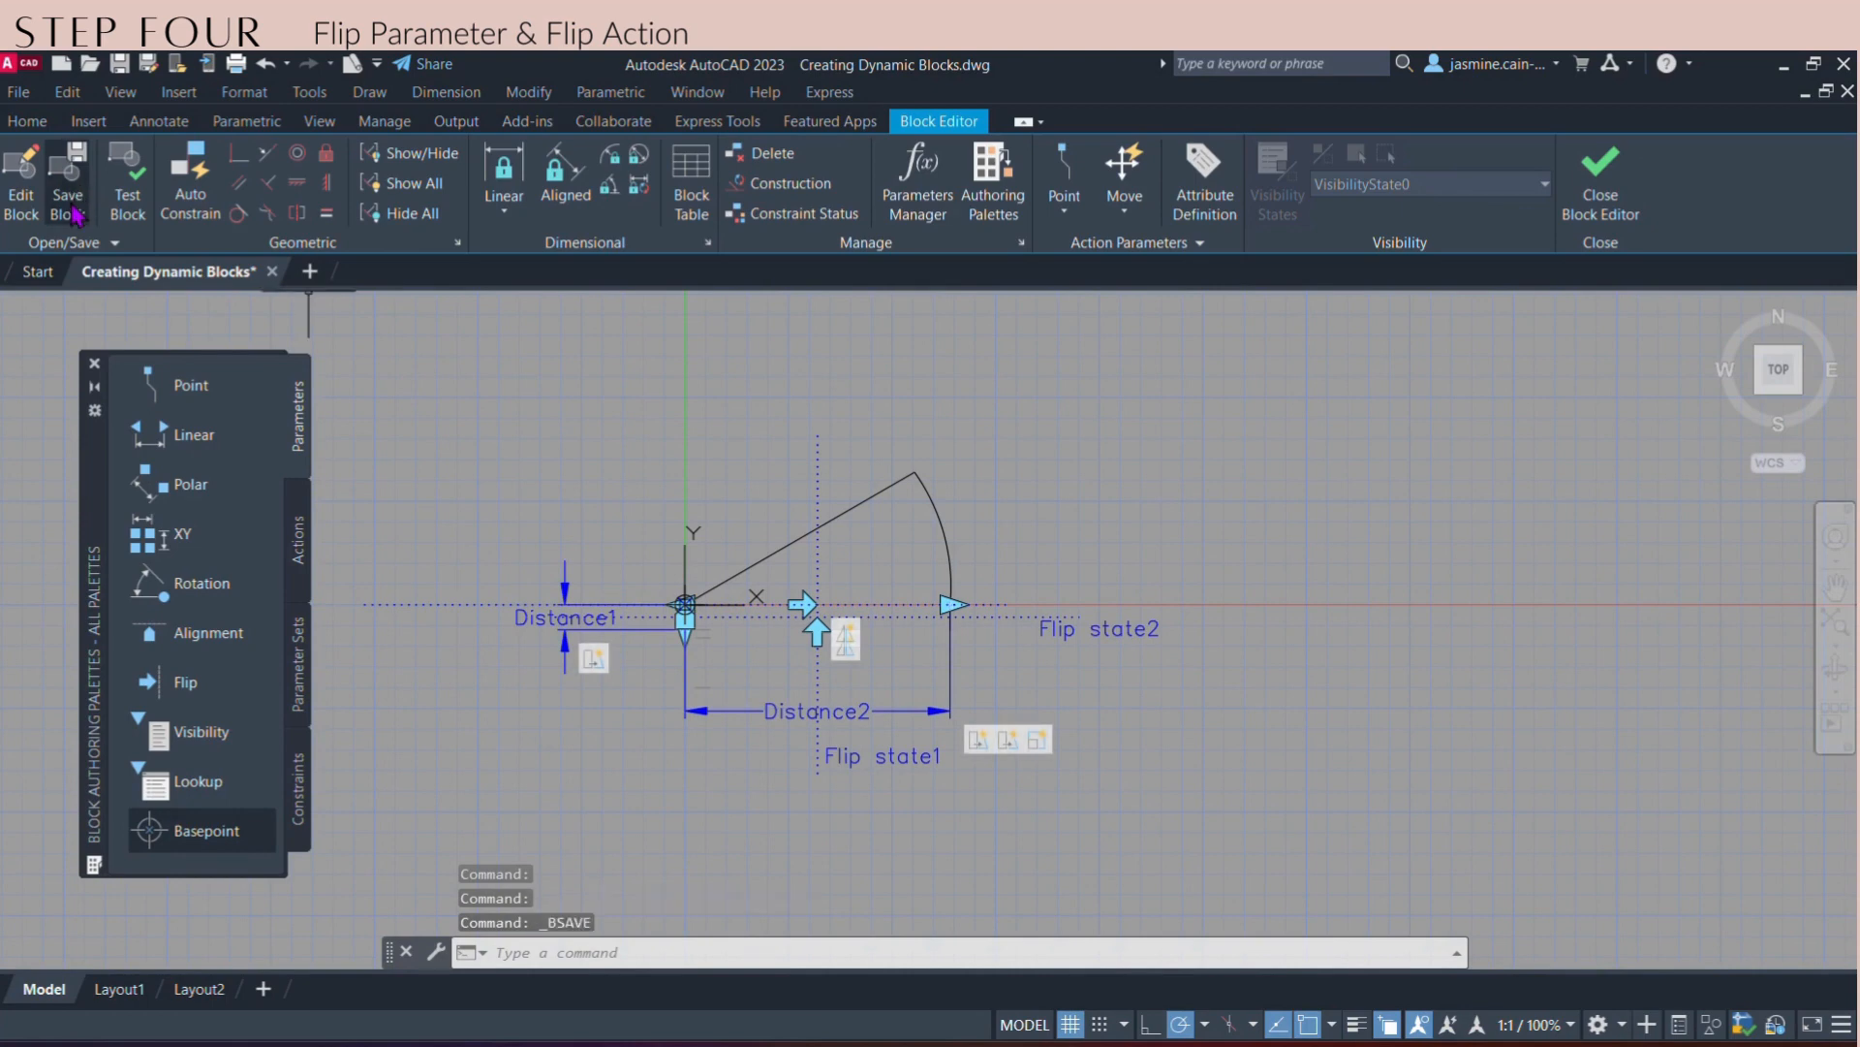
pyautogui.click(1626, 198)
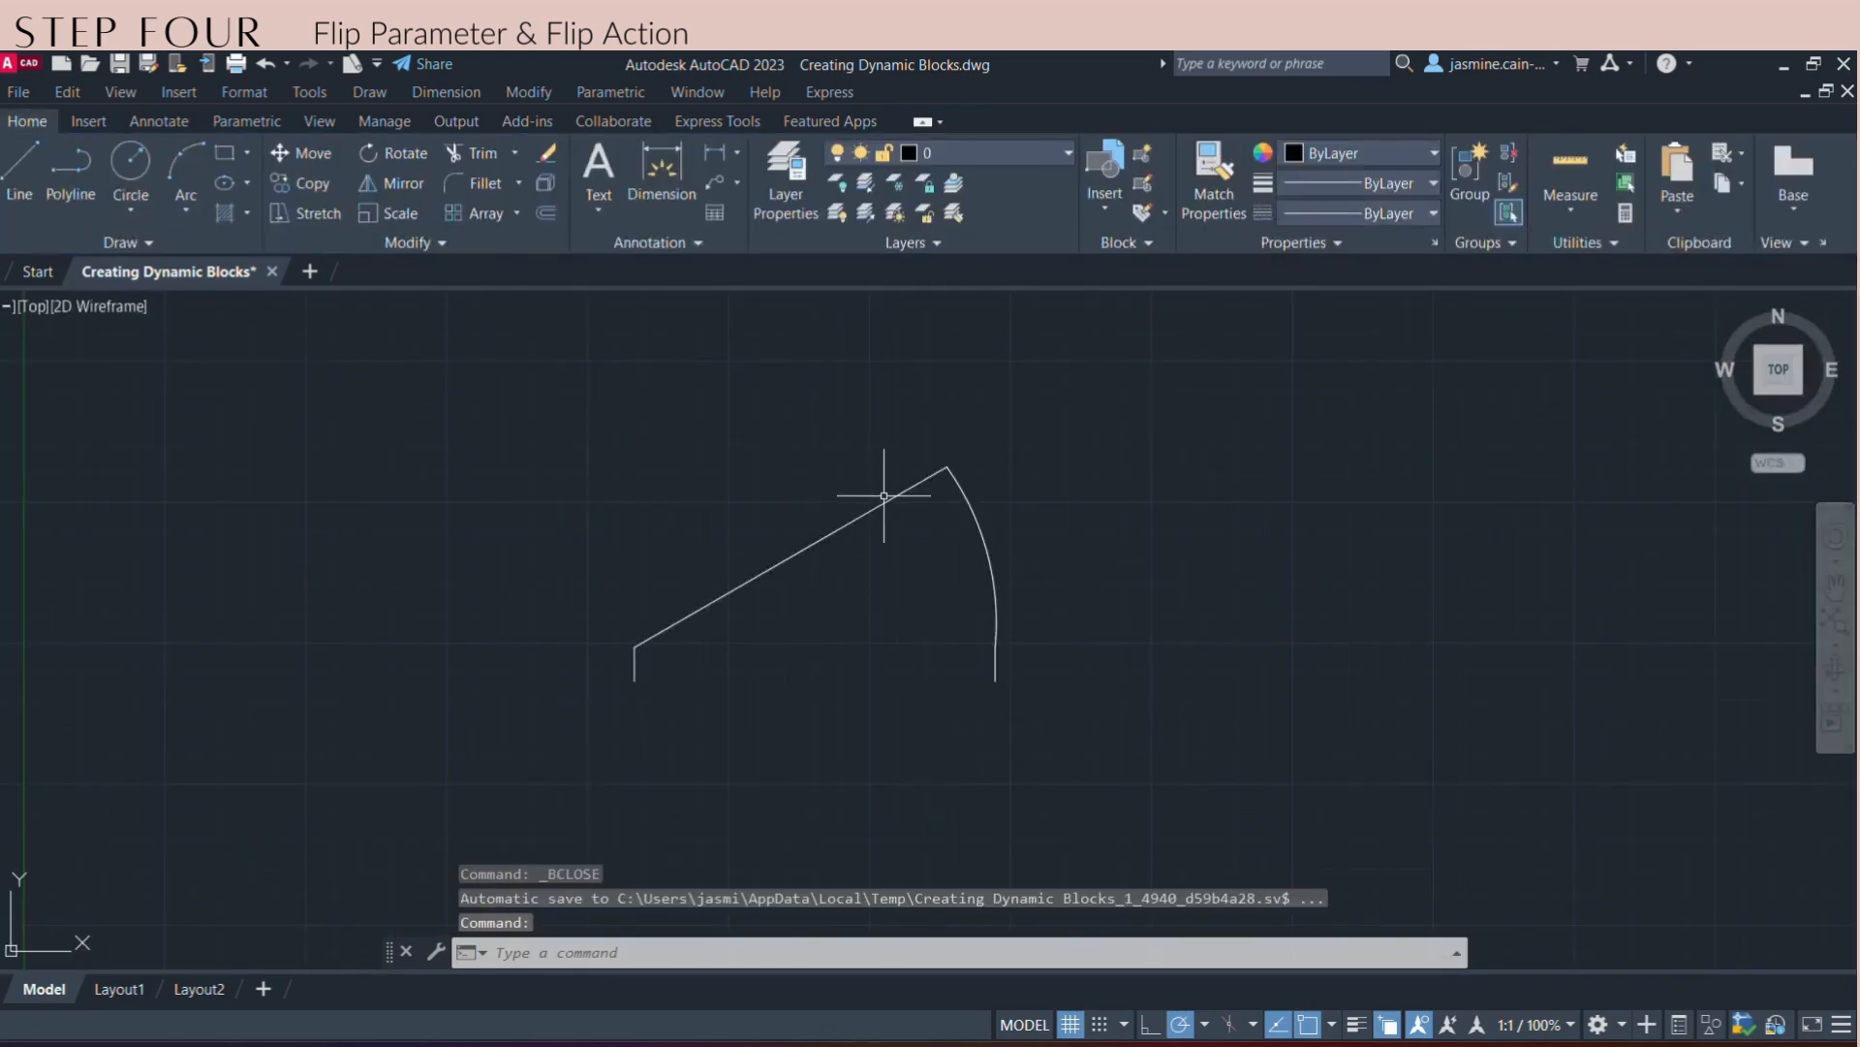
# - Select the door in the drawing and flip it in both directions with its flip grips, returning it to its original orientation
pyautogui.click(887, 496)
pyautogui.scroll(-2, 519, 540)
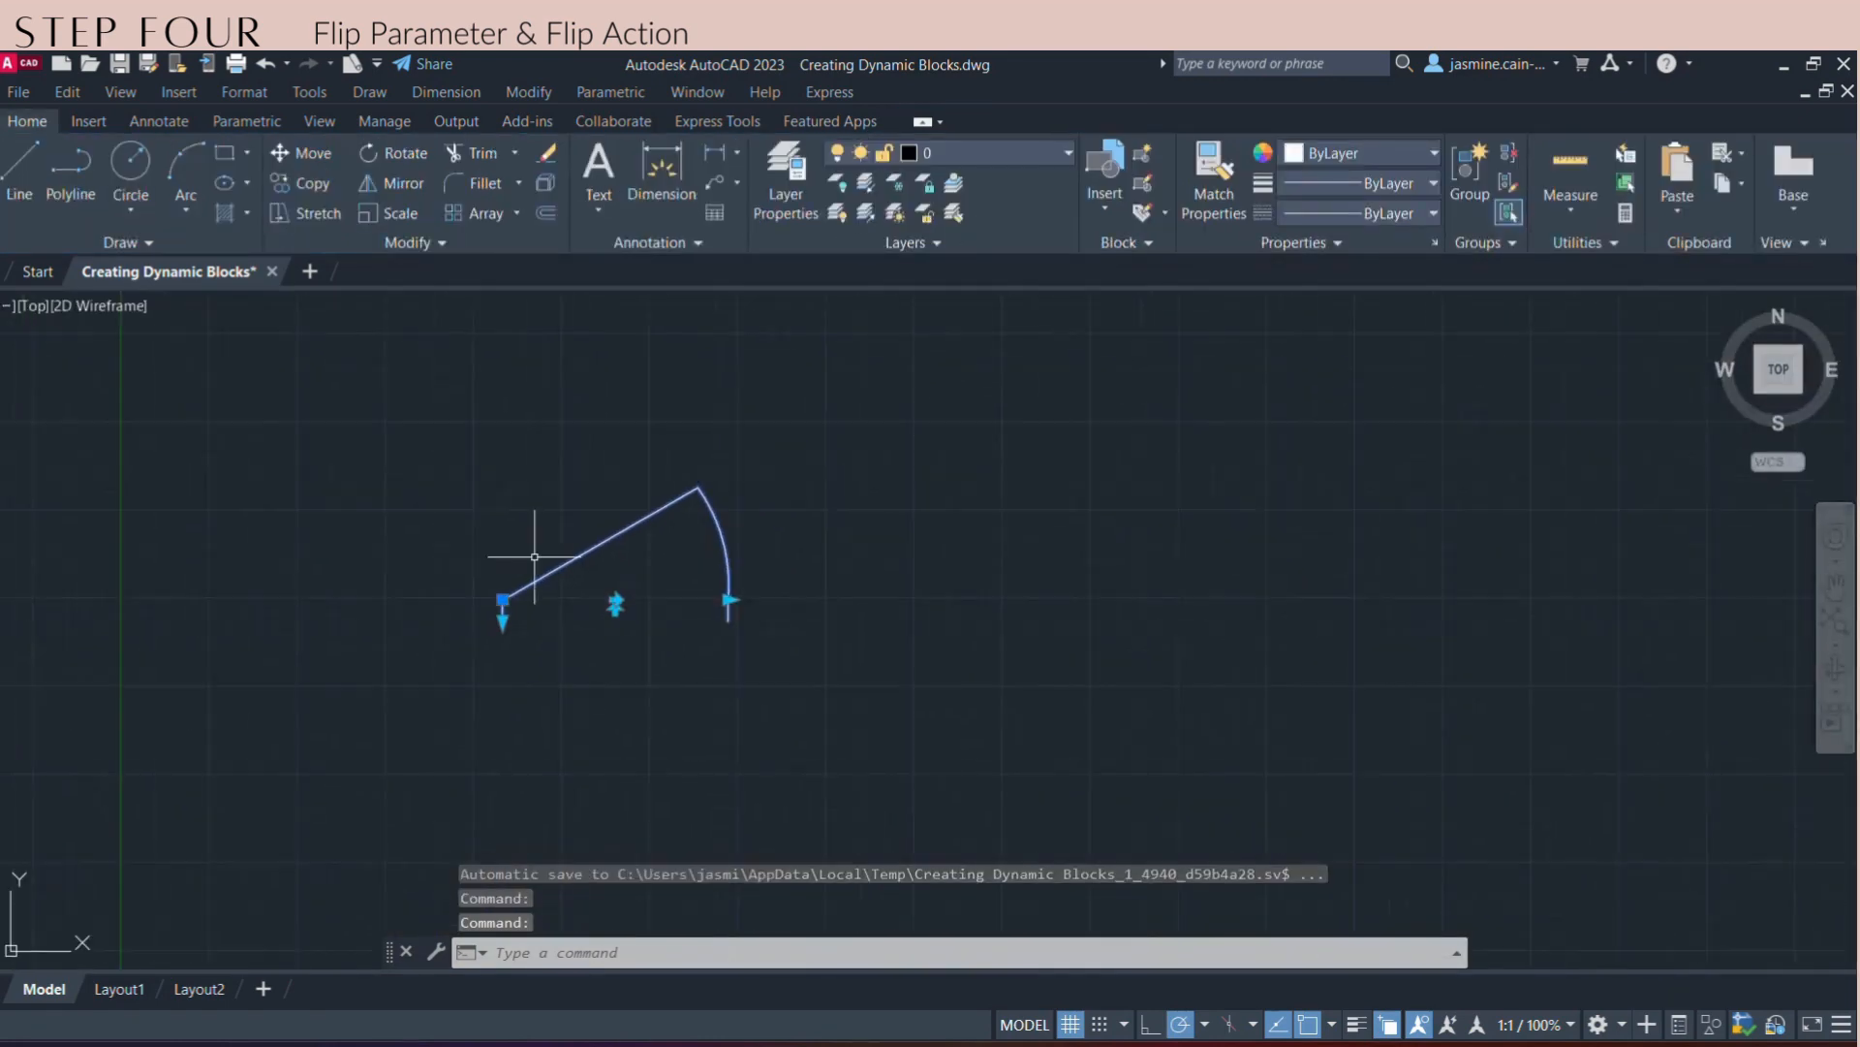
pyautogui.scroll(4, 611, 583)
pyautogui.click(615, 621)
pyautogui.click(615, 621)
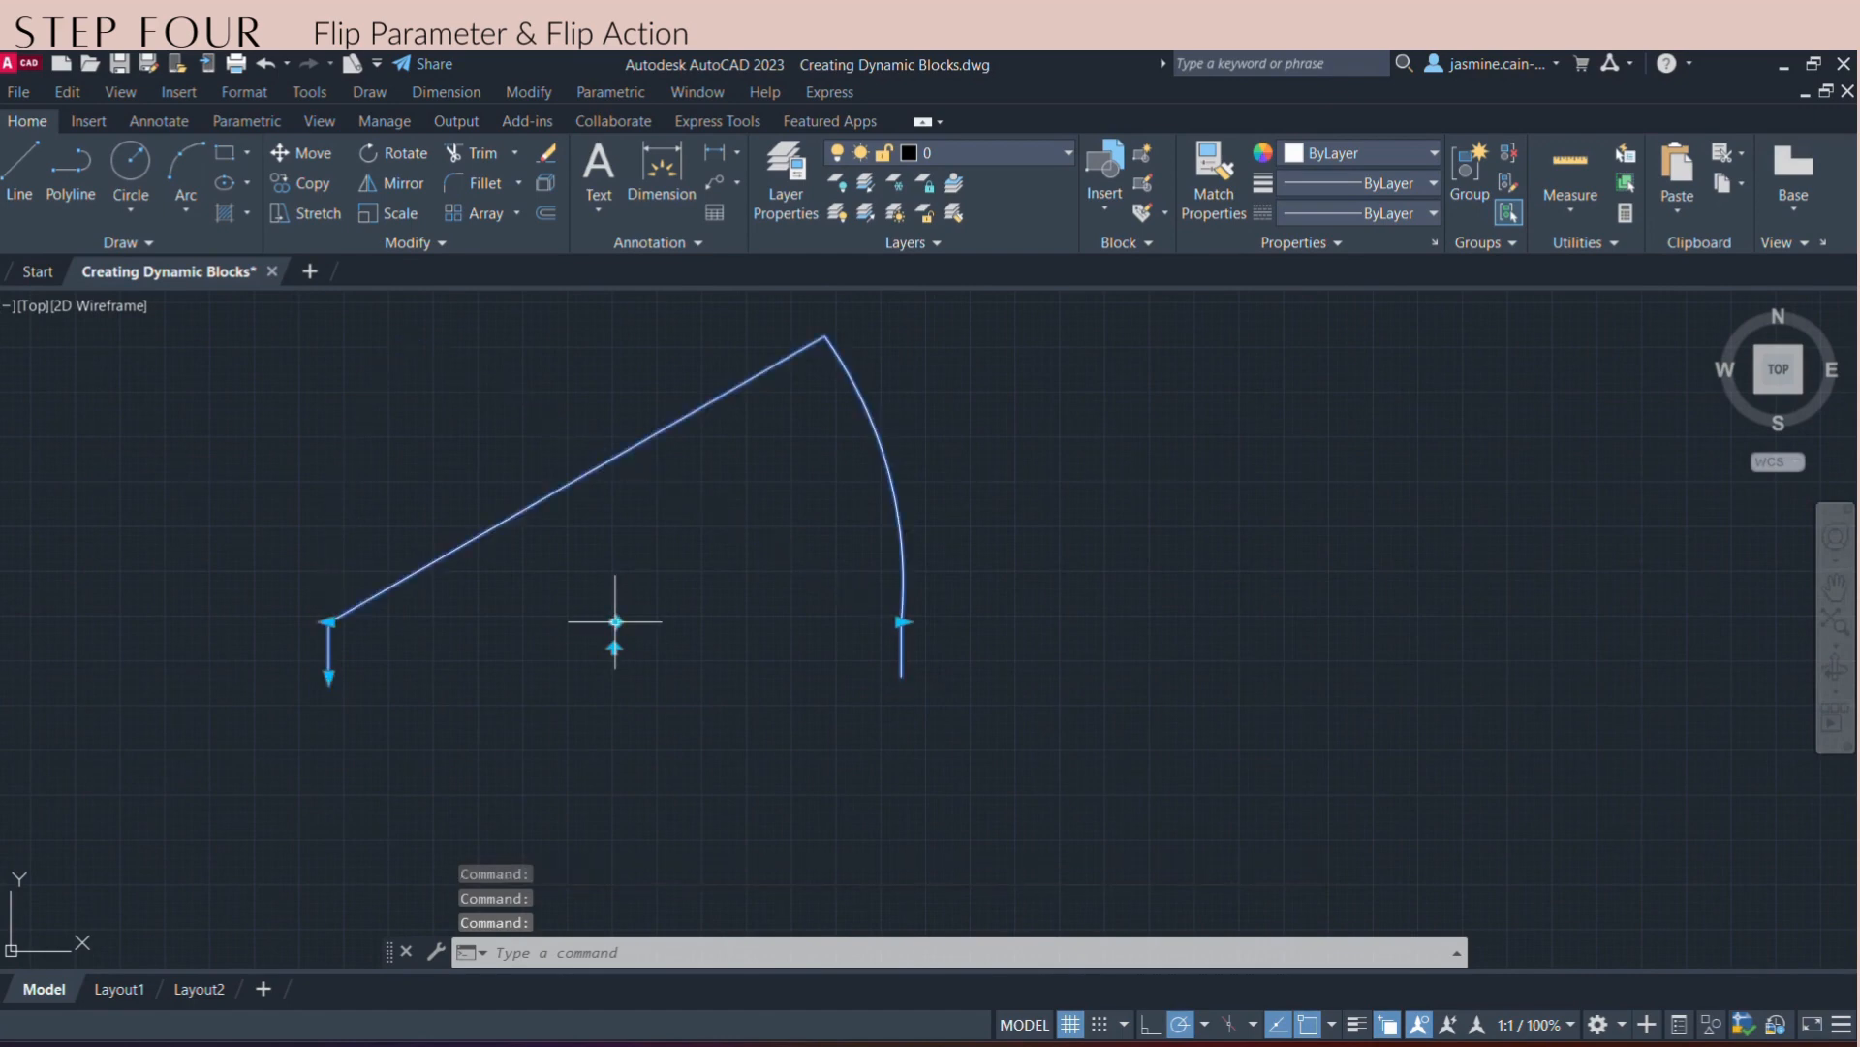
pyautogui.click(617, 622)
pyautogui.click(617, 668)
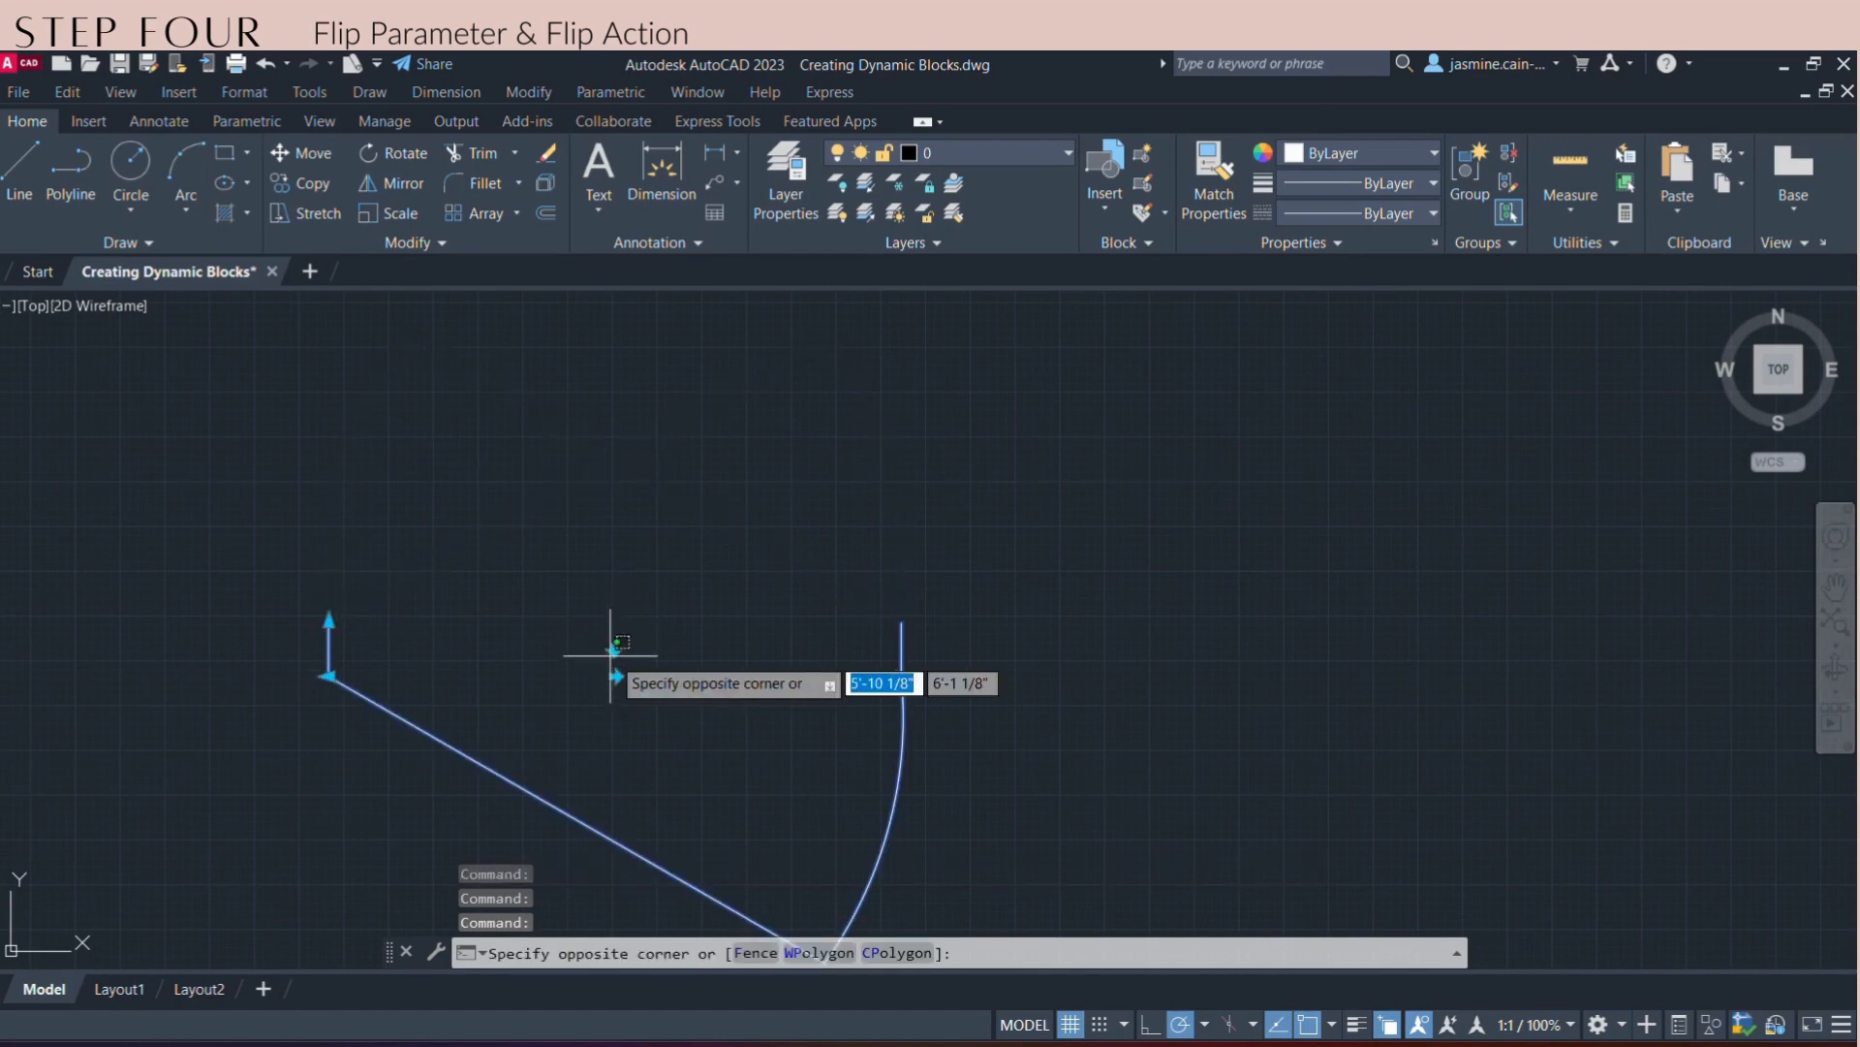
pyautogui.click(615, 650)
pyautogui.click(614, 650)
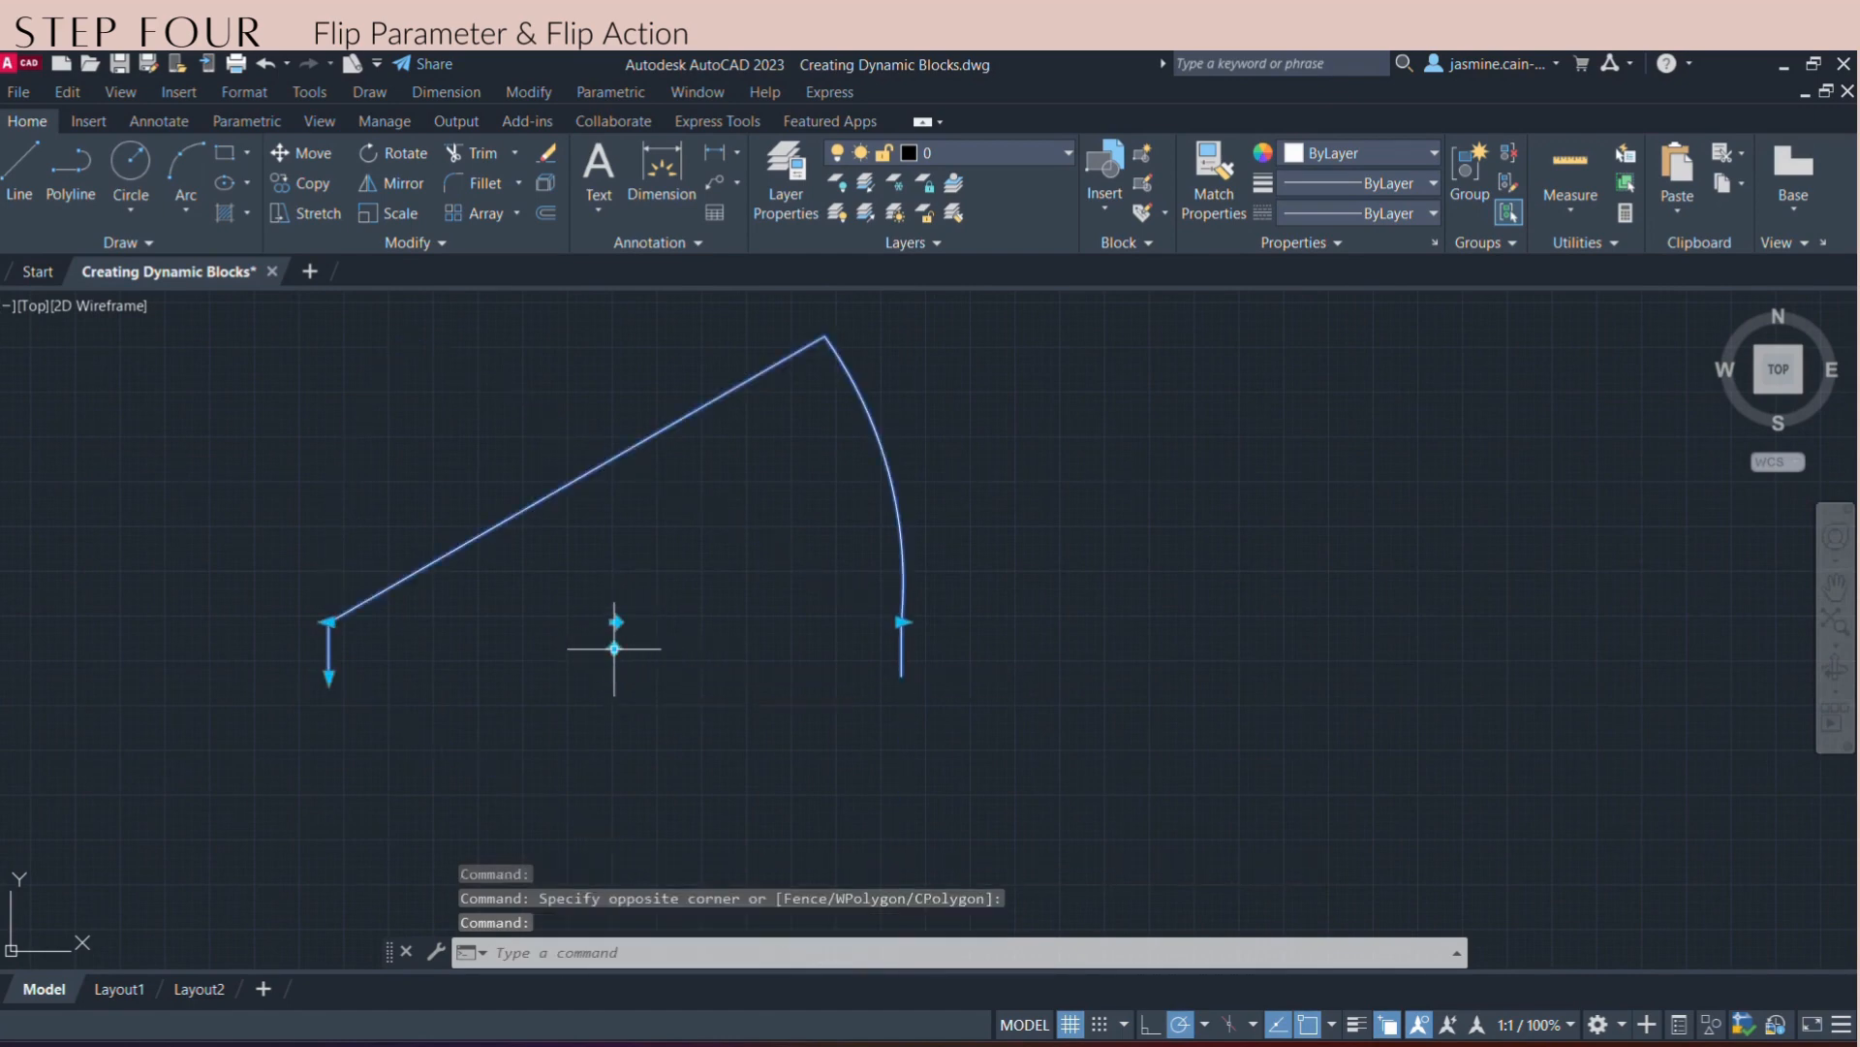
# - Widen the door in the drawing, lengthen its jambs downward with the linear grips, and deselect it
pyautogui.click(911, 628)
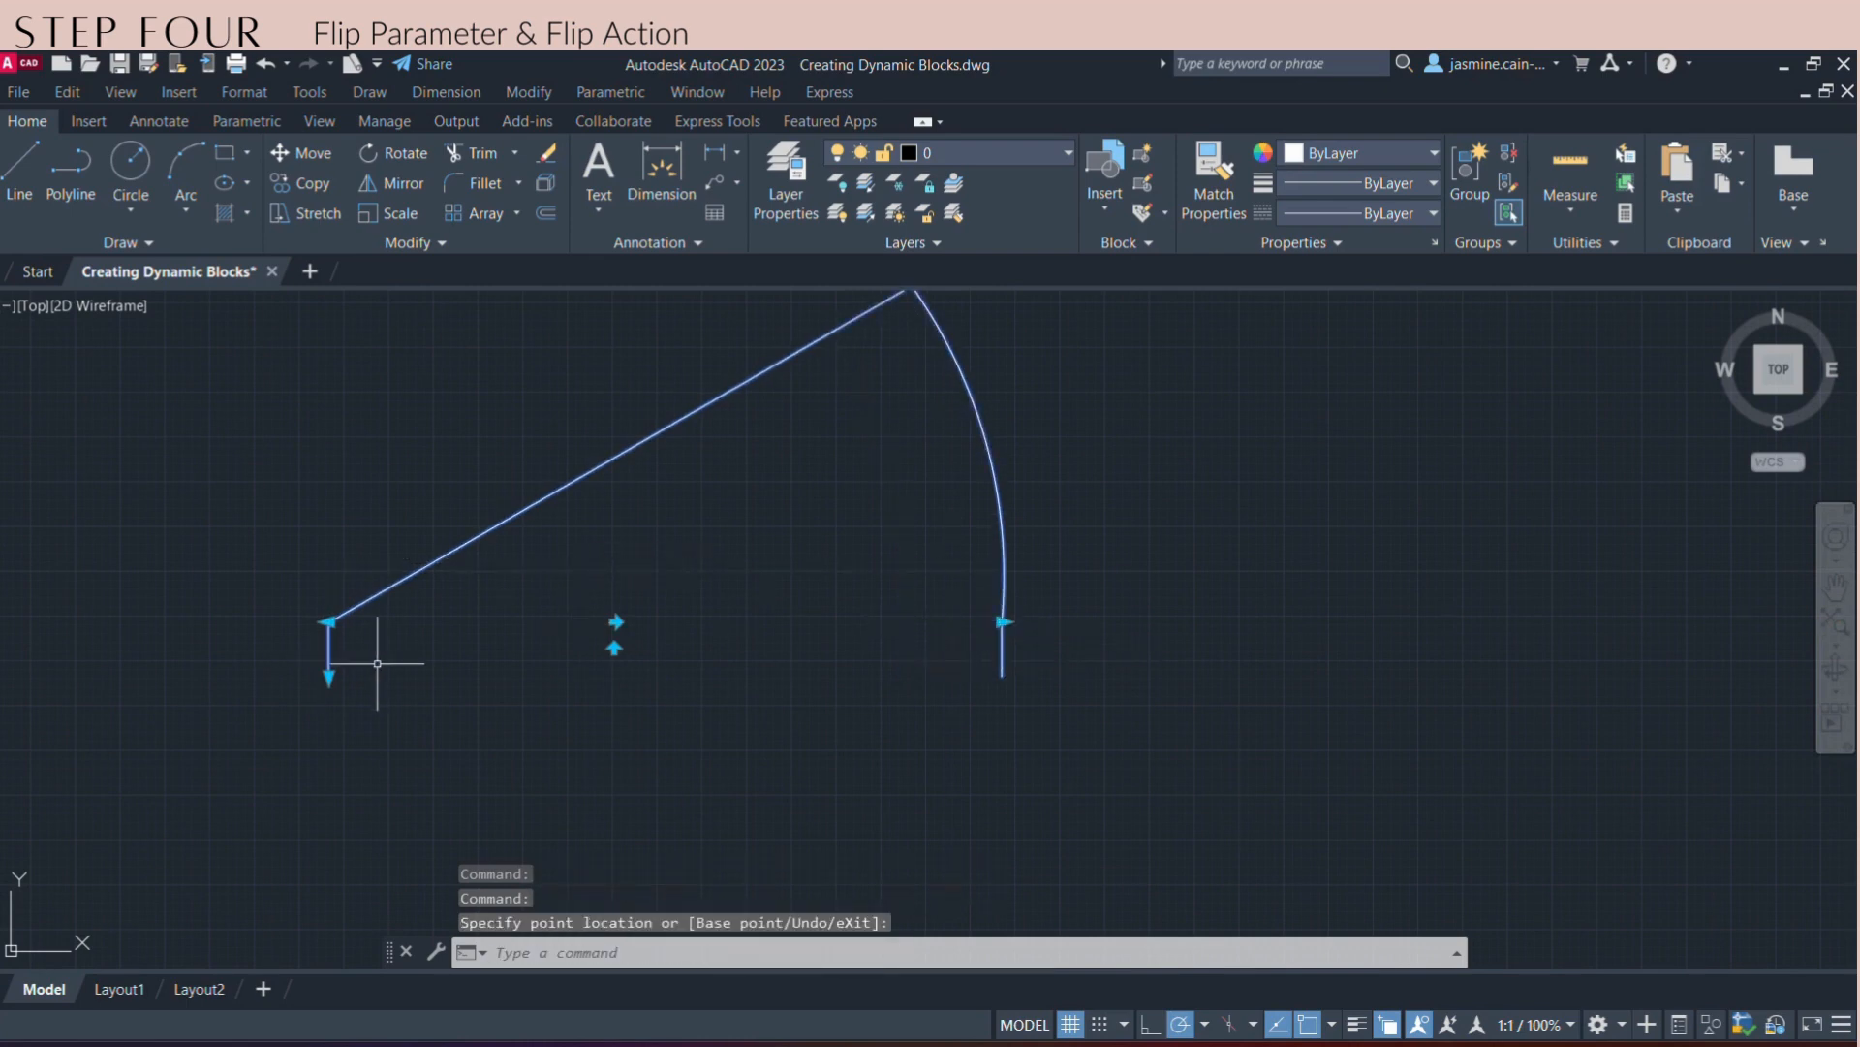
pyautogui.click(328, 676)
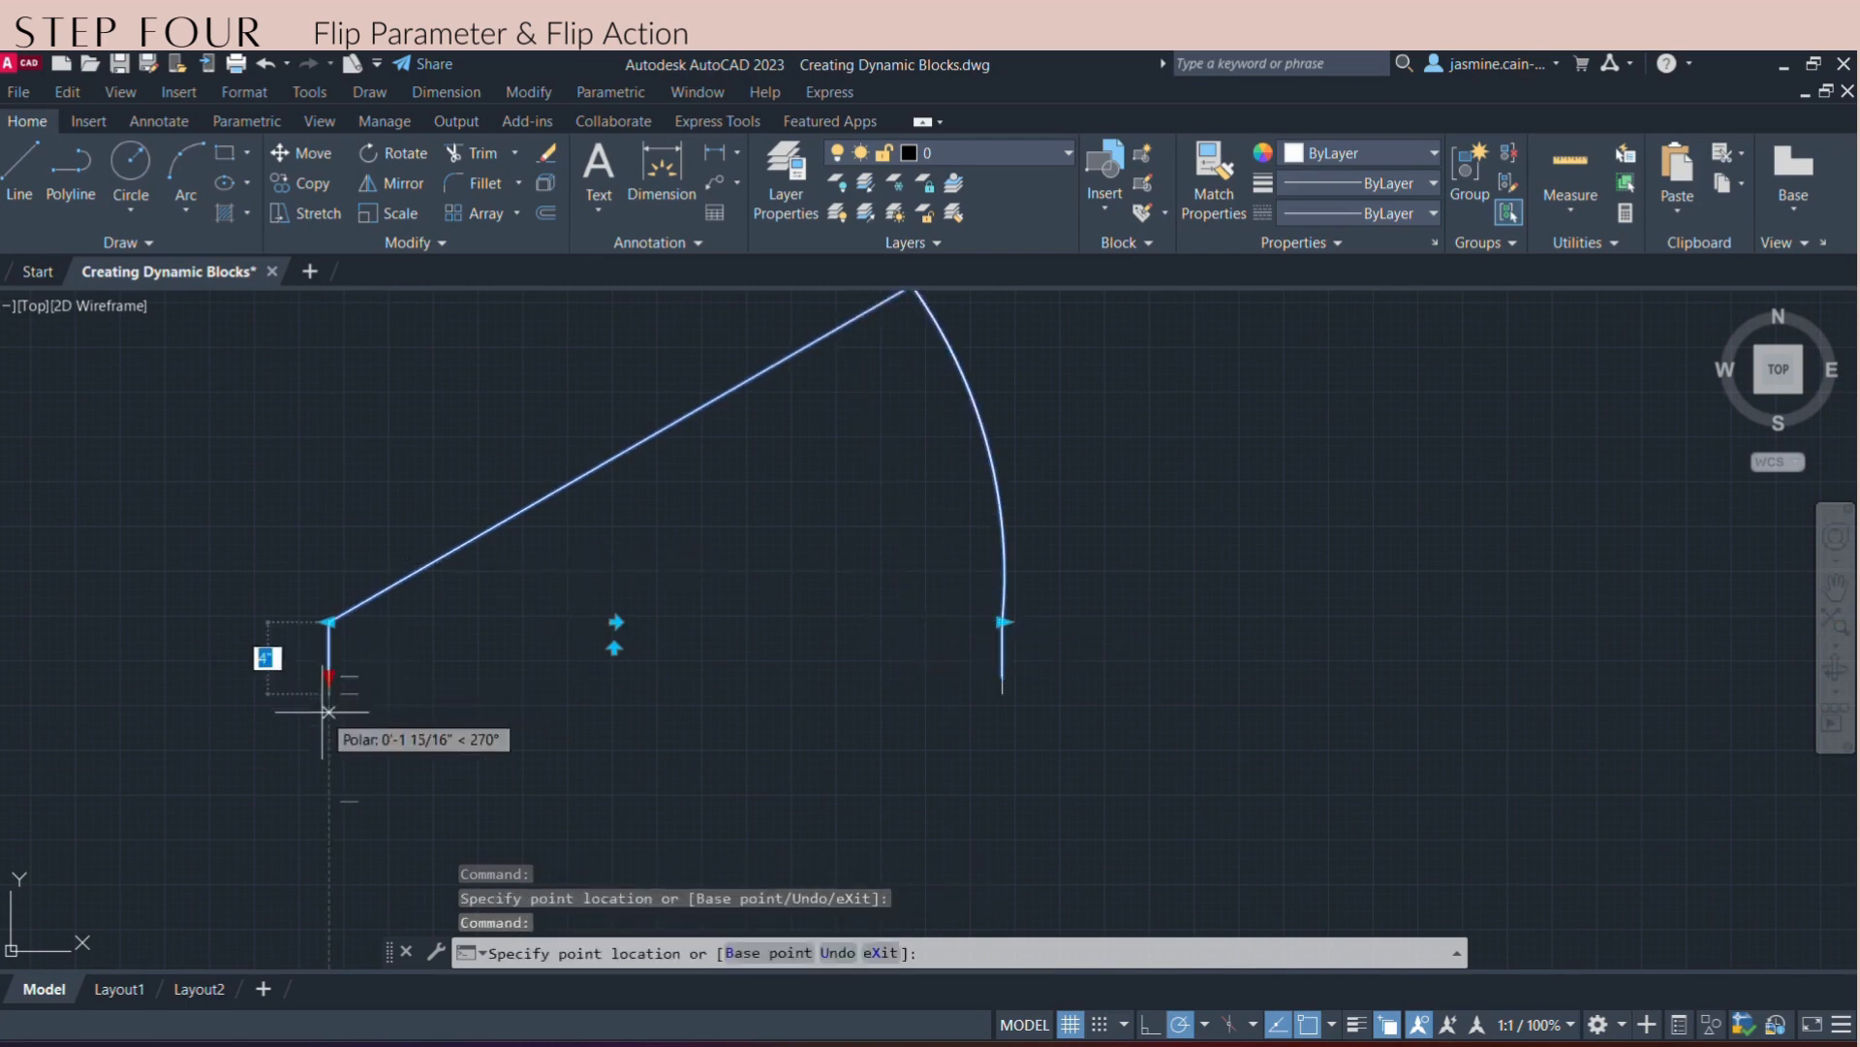
pyautogui.click(328, 802)
pyautogui.scroll(-3, 613, 658)
pyautogui.press('Escape')
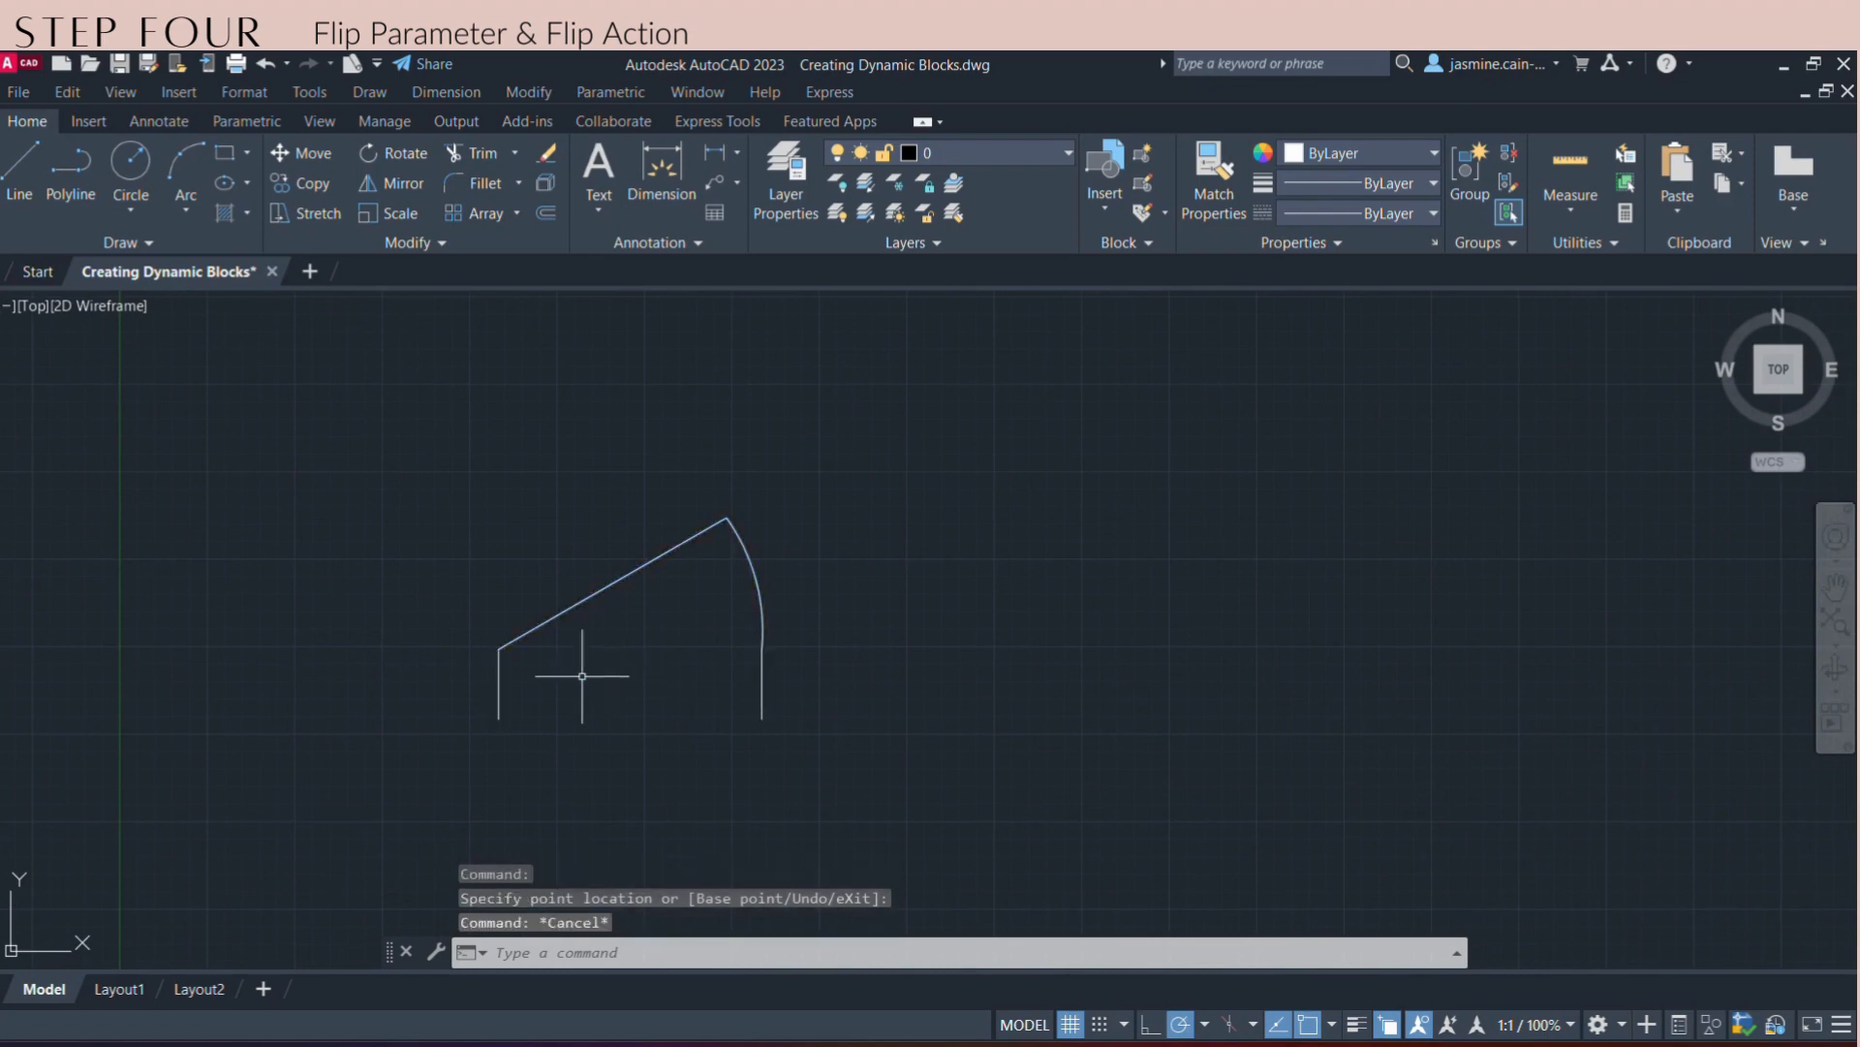
pyautogui.moveTo(585, 665); pyautogui.dragTo(702, 674, button='middle')
pyautogui.scroll(2, 759, 643)
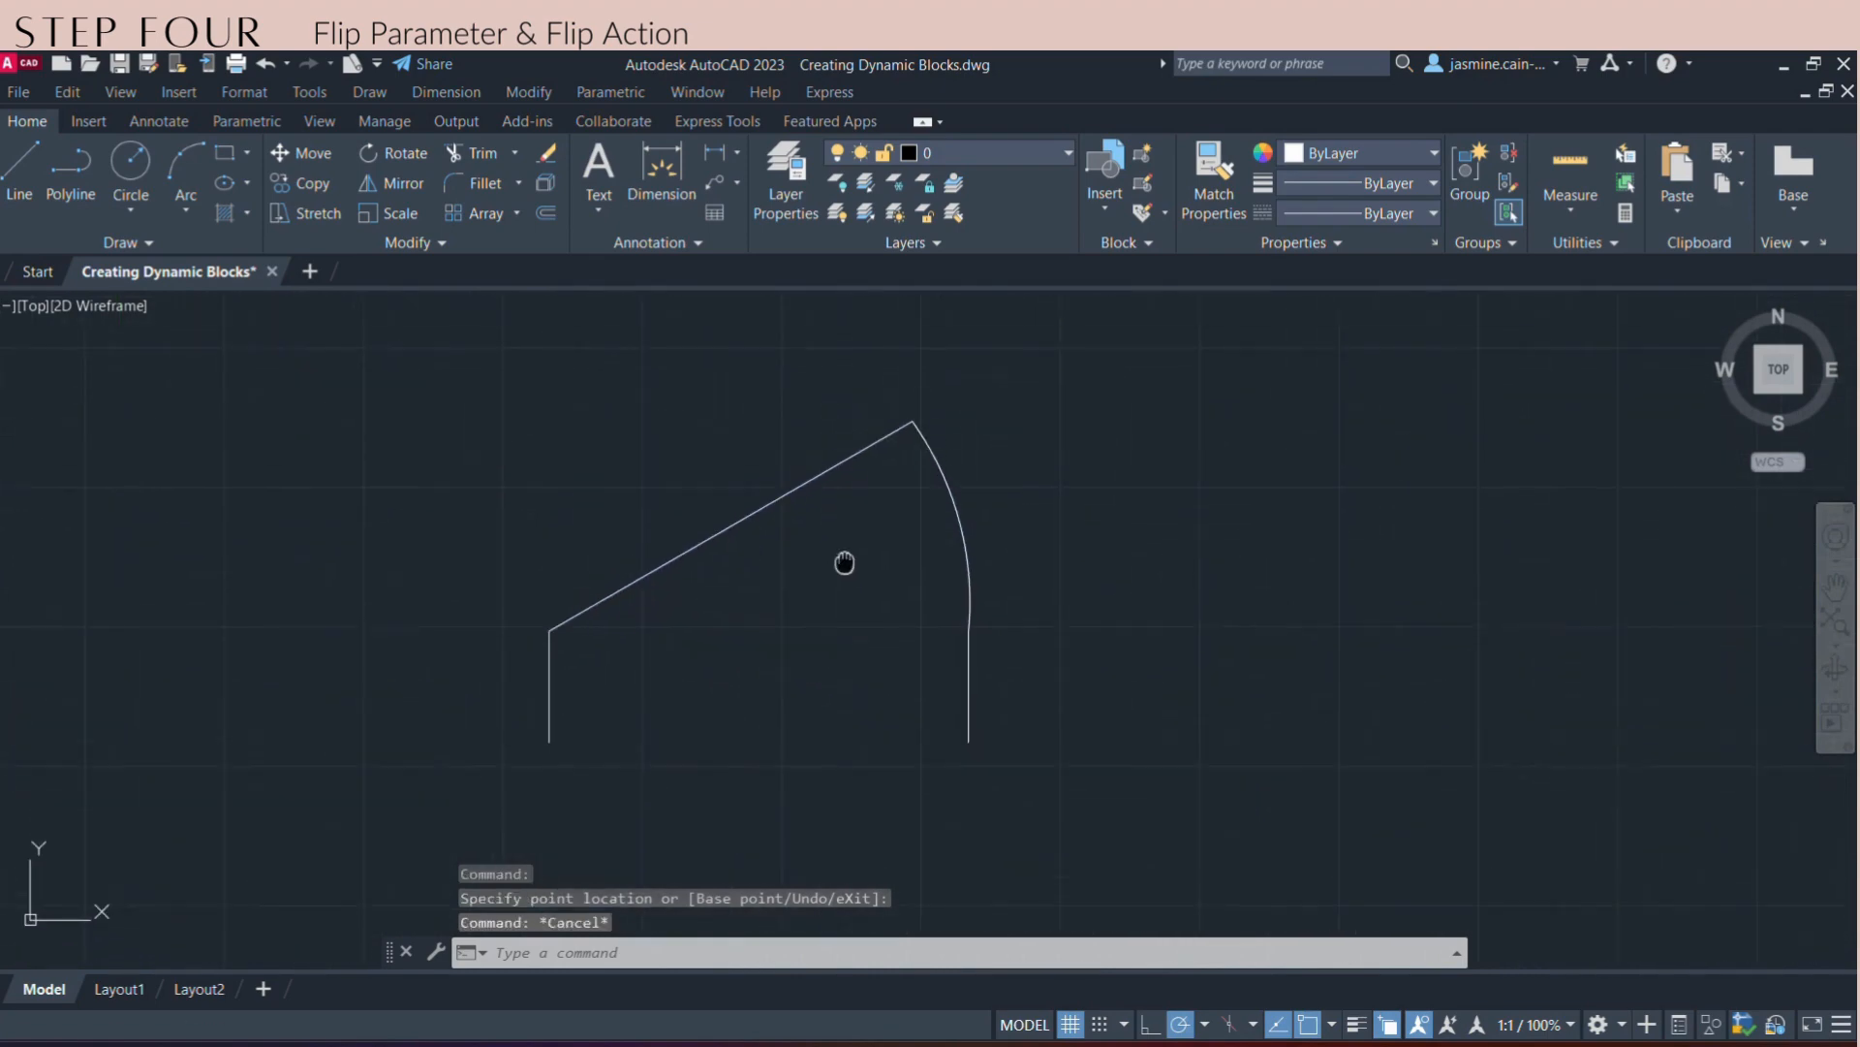